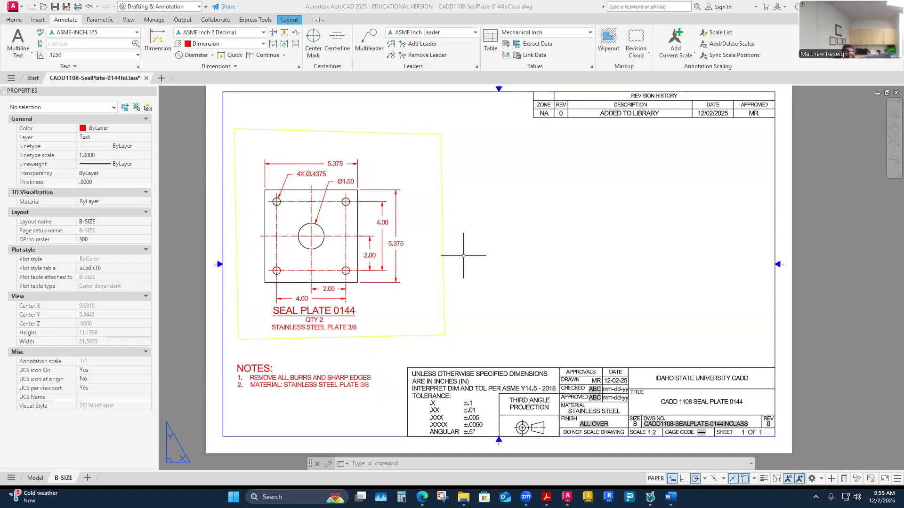
Step: Look up the trough end dust seal dimensions in the Word document's Seal Plate Sizes table and return to the drawing
left_click(671, 497)
scroll(430, 198, "up", 8)
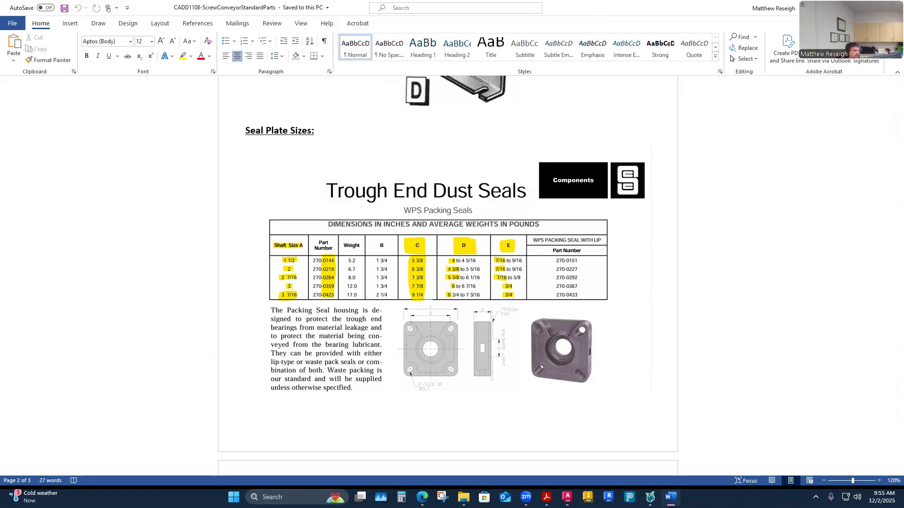
key("alt+Tab")
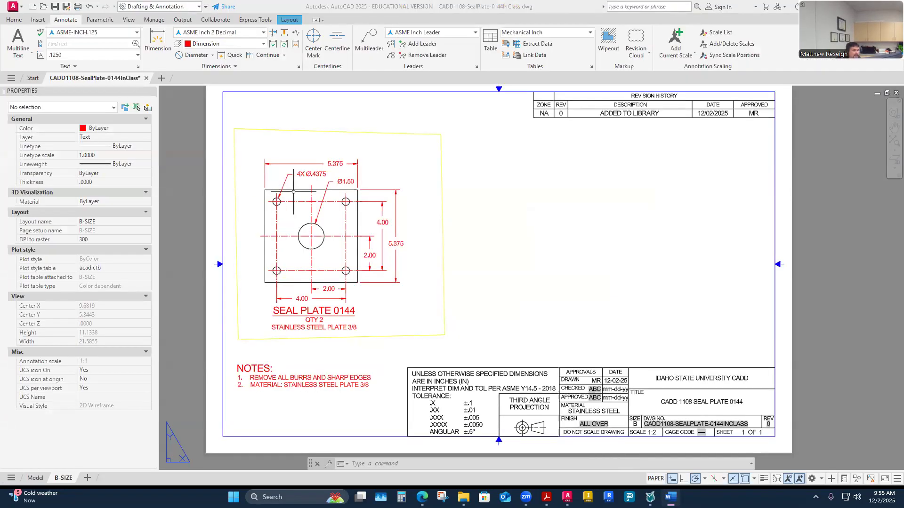
Step: Save the drawing as a new file named CADD1108-SealPlate-0219InClass
left_click(67, 6)
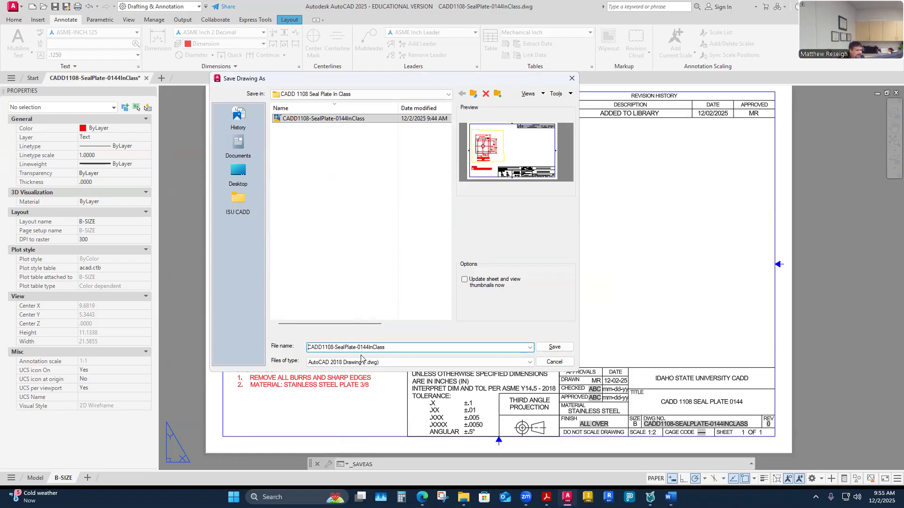
left_click_drag(369, 348, 376, 348)
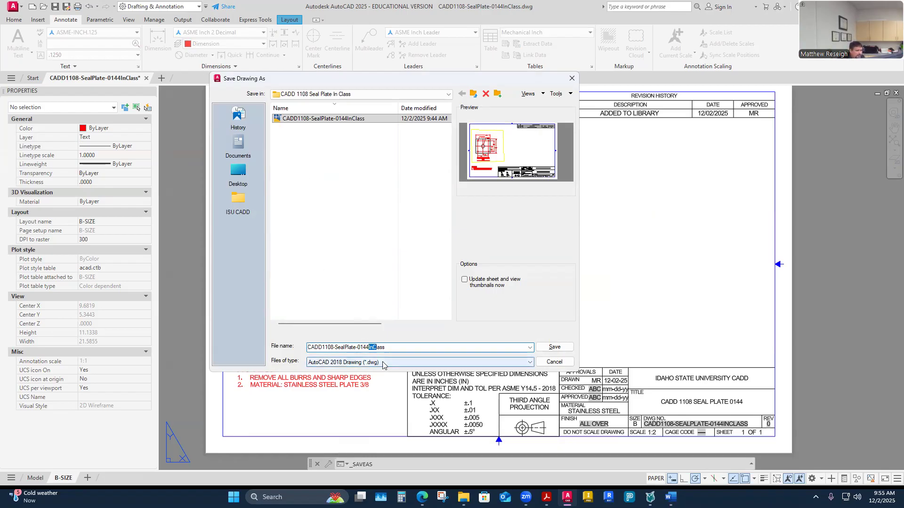
left_click(369, 351)
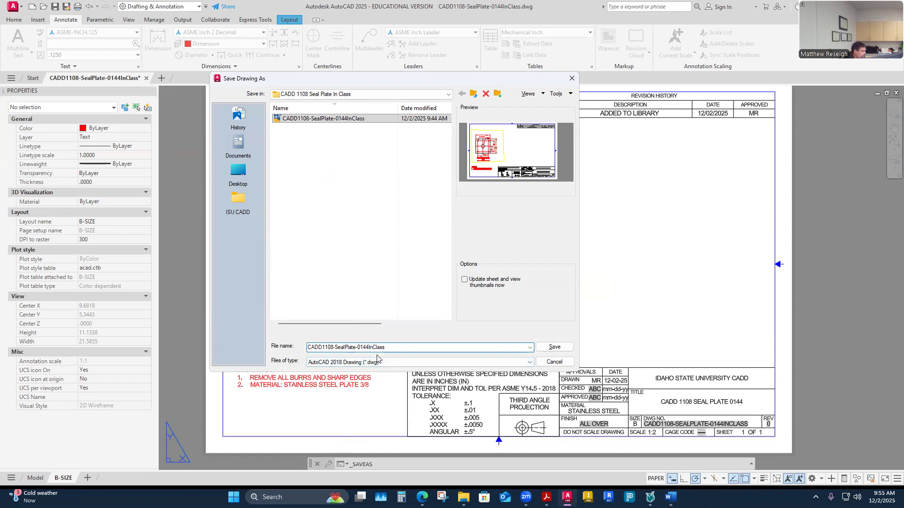
key("BackSpace")
key("BackSpace")
key("BackSpace")
type("219")
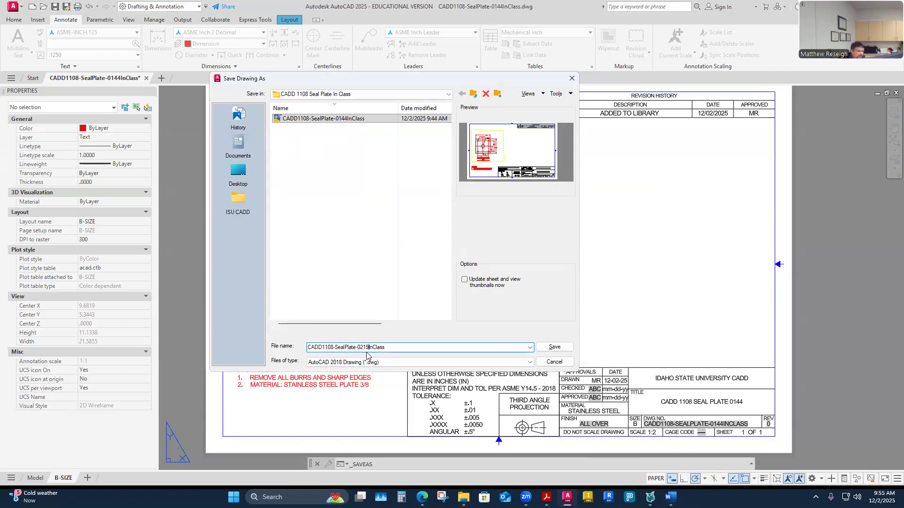
left_click(556, 347)
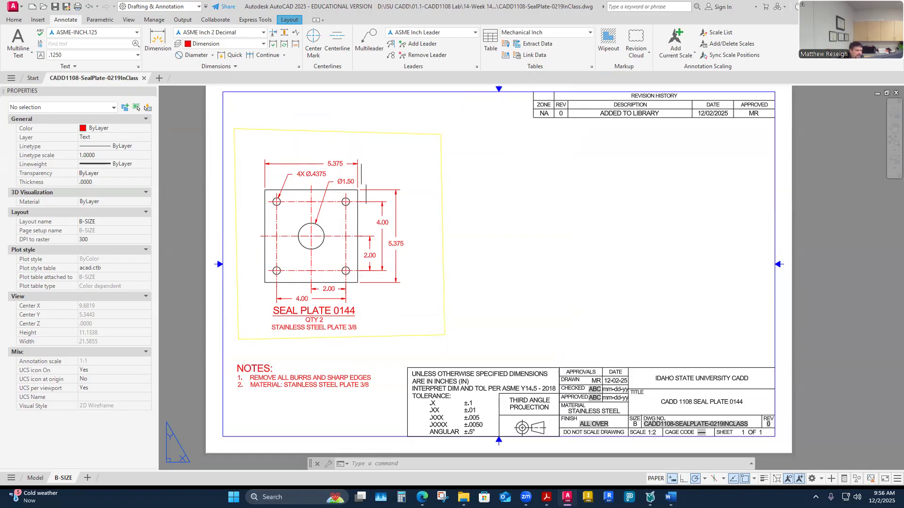
Step: Switch to model space and show the seal plate's dimensional constraints in the Parameters Manager
left_click(35, 478)
scroll(342, 281, "down", 3)
scroll(323, 292, "up", 3)
scroll(323, 292, "down", 3)
scroll(325, 304, "up", 2)
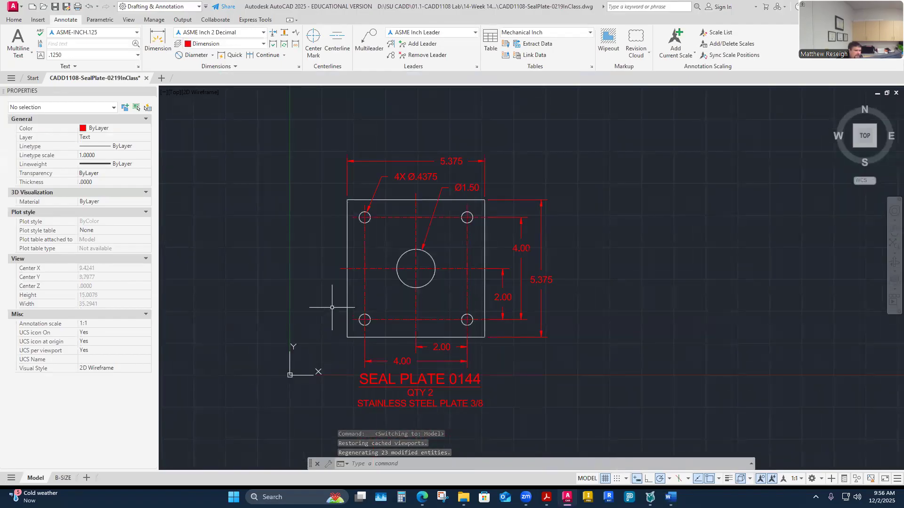
left_click(101, 21)
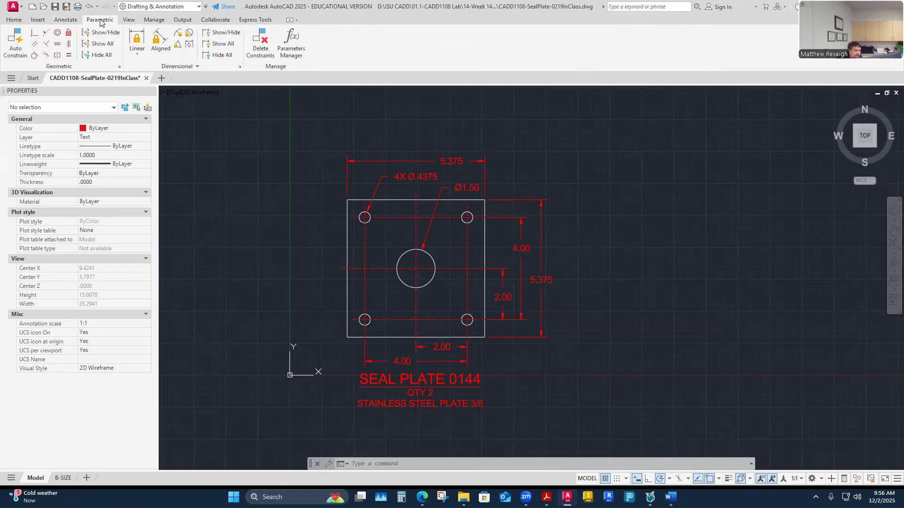
left_click(286, 47)
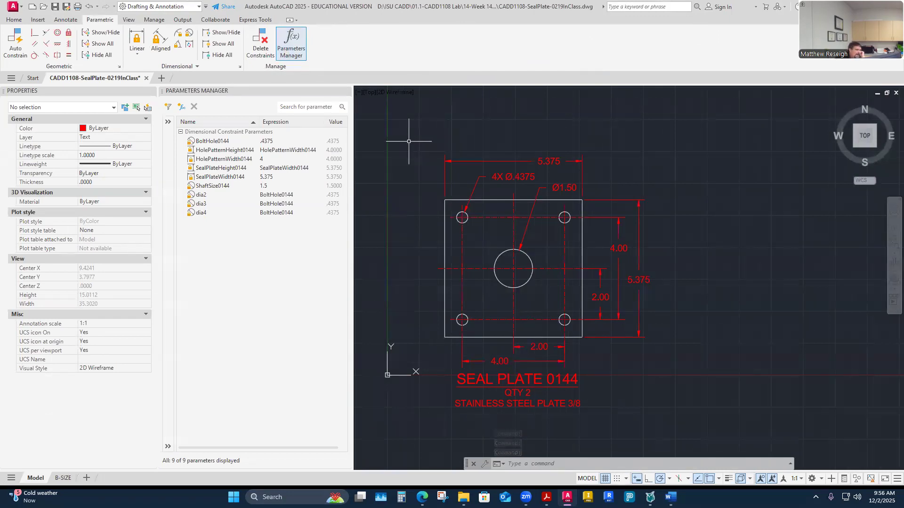
Step: Rename the ShaftSize0144 parameter to ShaftSize0219 and set its expression to 2
left_click(226, 189)
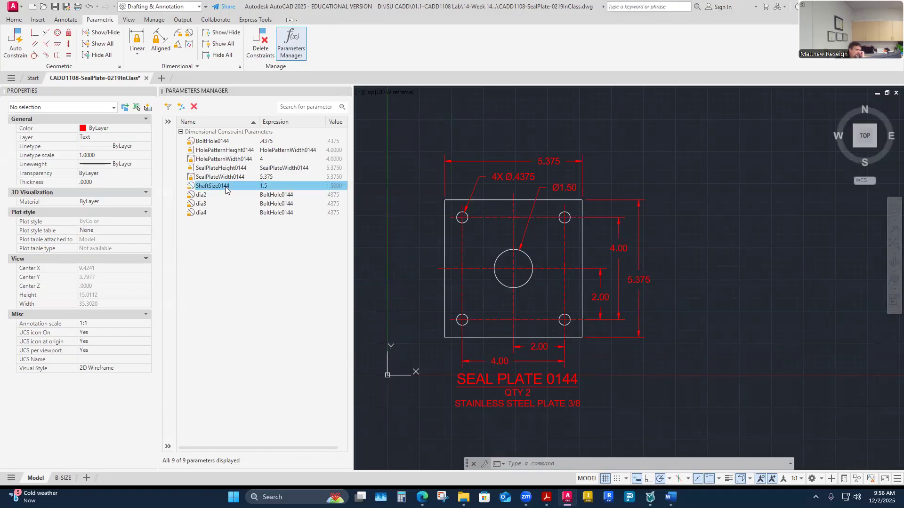
left_click(227, 188)
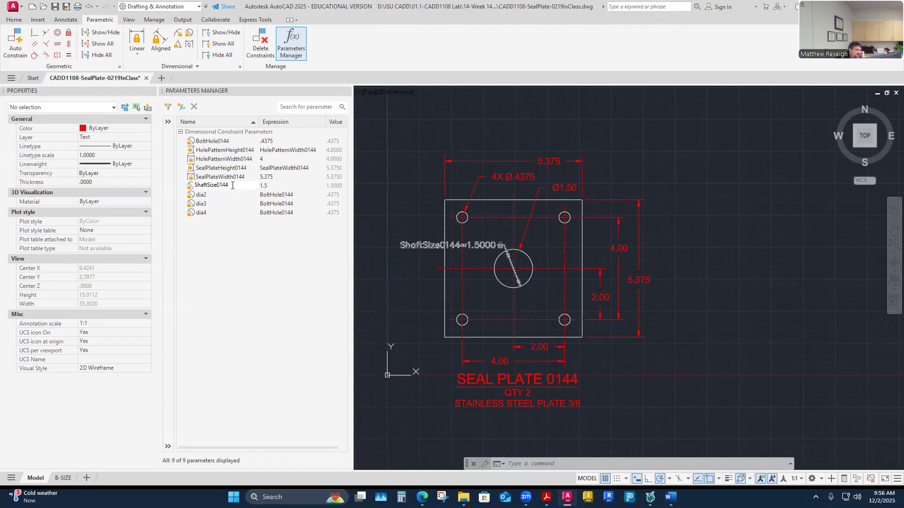
key("BackSpace")
key("BackSpace")
key("BackSpace")
type("219")
key("Return")
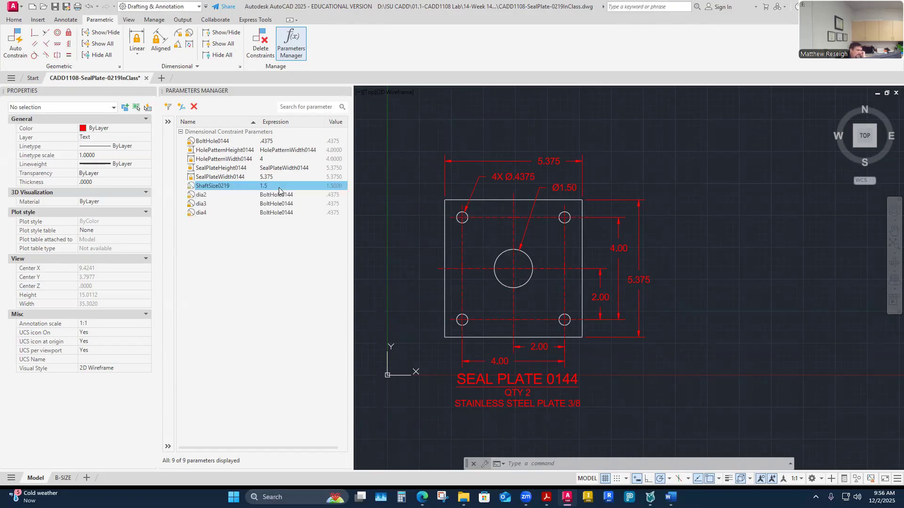
double_click(278, 187)
type("2")
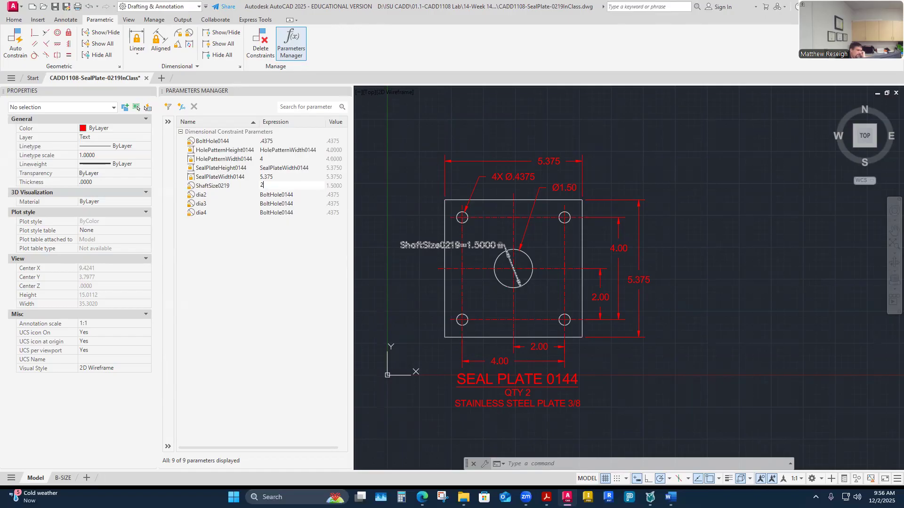
key("Return")
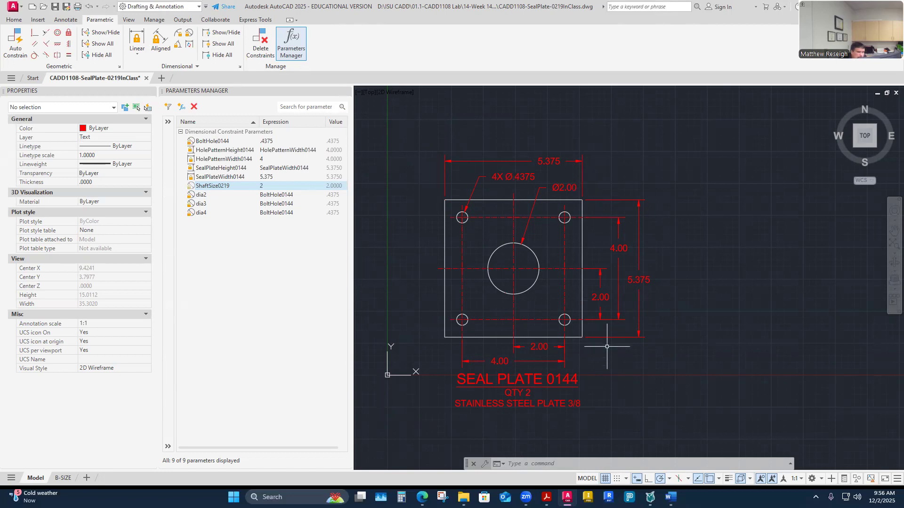
Step: Rename the SealPlateWidth0144 parameter to SealPlateWidth0219
left_click(224, 179)
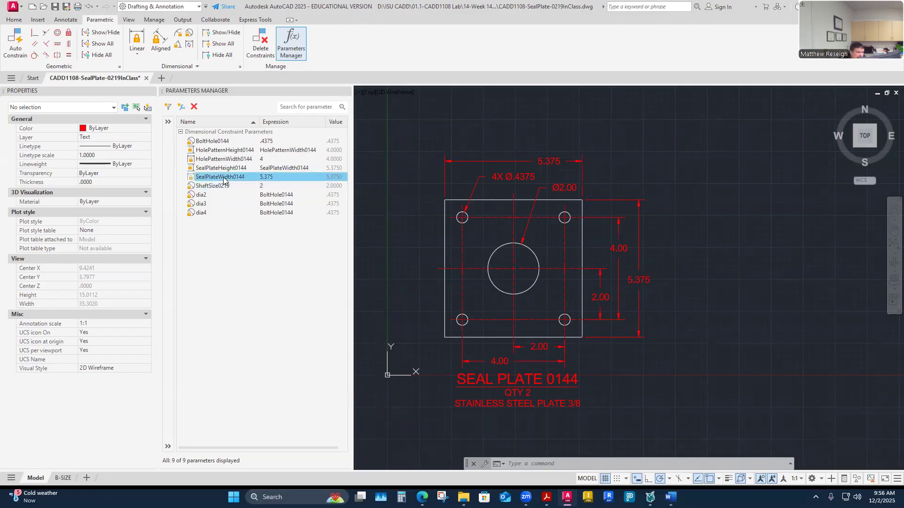
double_click(248, 177)
left_click(248, 177)
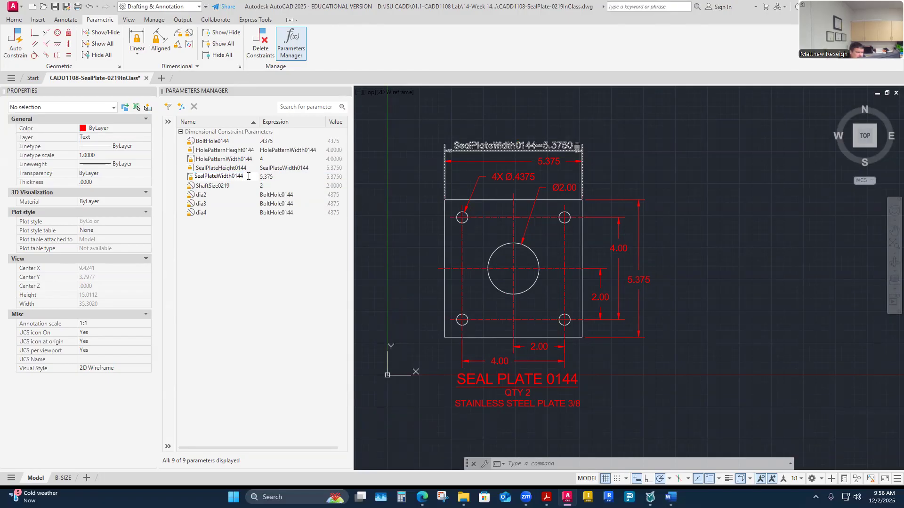
key("BackSpace")
key("BackSpace")
key("BackSpace")
type("219")
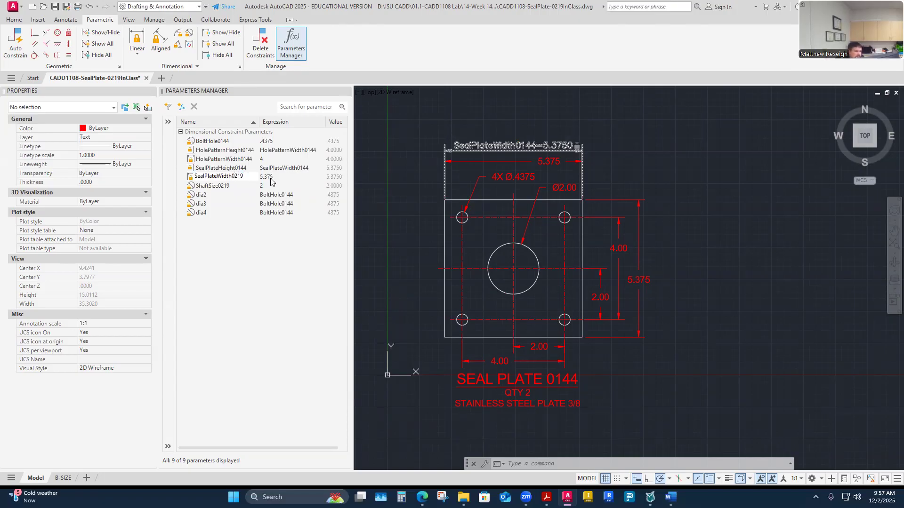
key("Return")
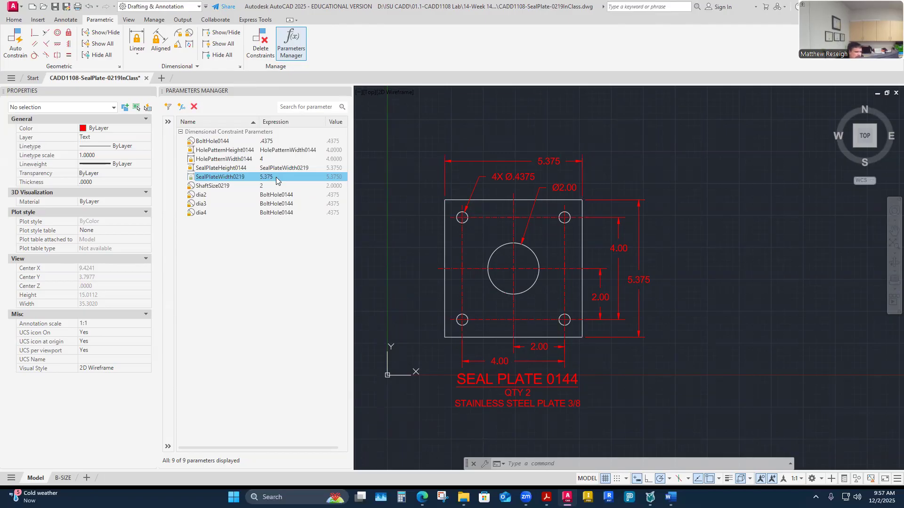
Step: Set the seal plate width parameter's expression to 6.375
double_click(275, 177)
left_click(263, 178)
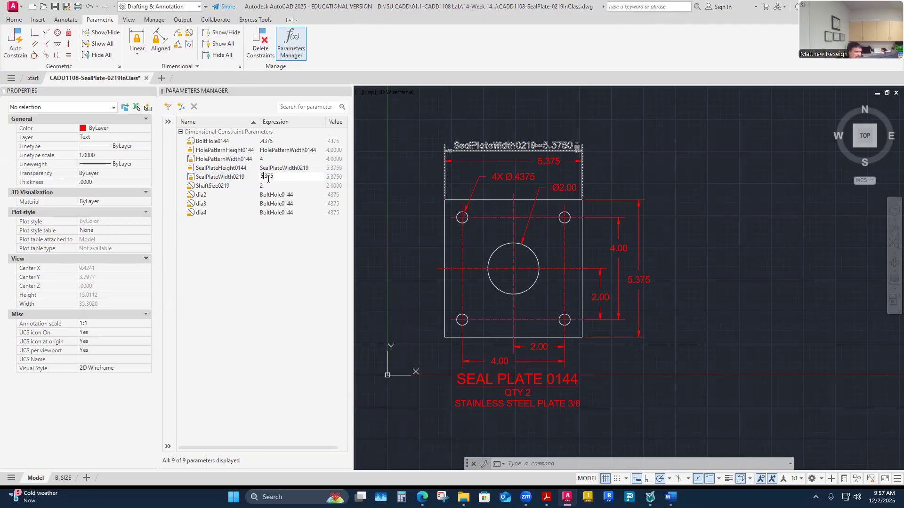
key("BackSpace")
type("6")
key("Return")
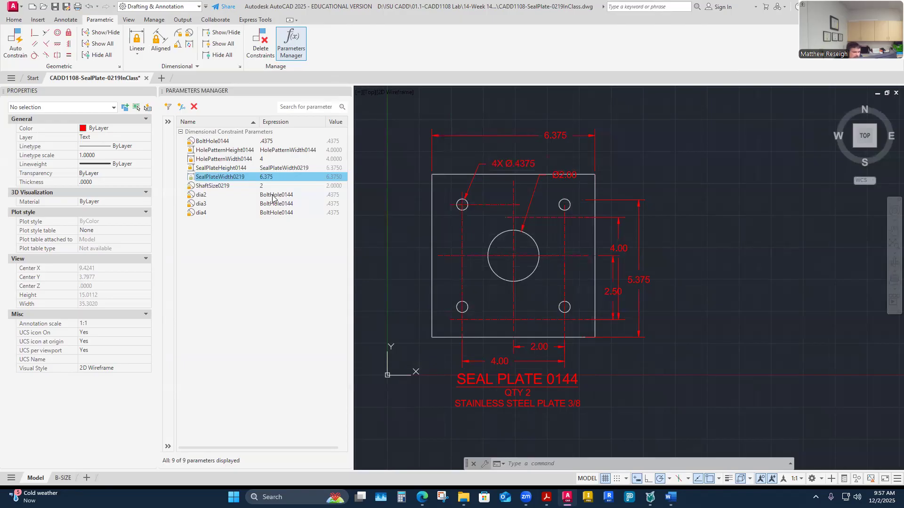
Step: Rename the HolePatternWidth0144 parameter to HolePatternWidth0219 and set its expression to 4.375
left_click(248, 160)
left_click(250, 160)
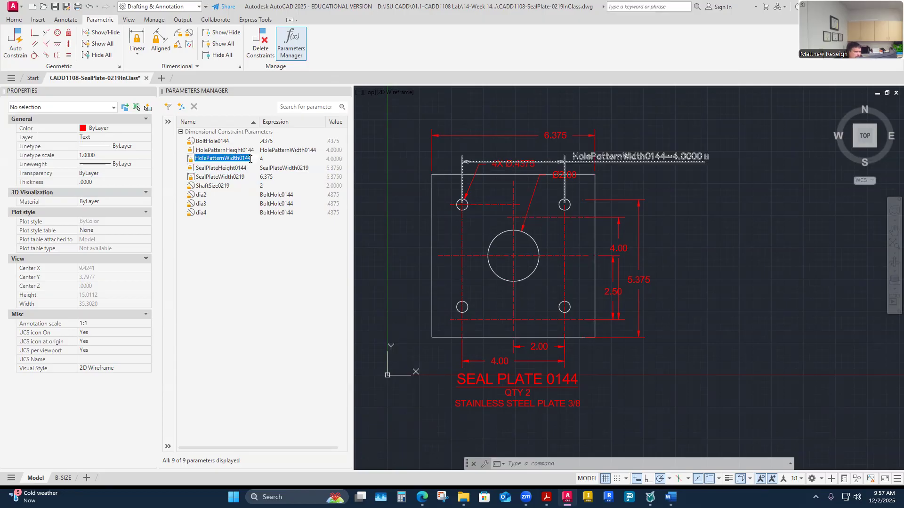
key("BackSpace")
key("BackSpace")
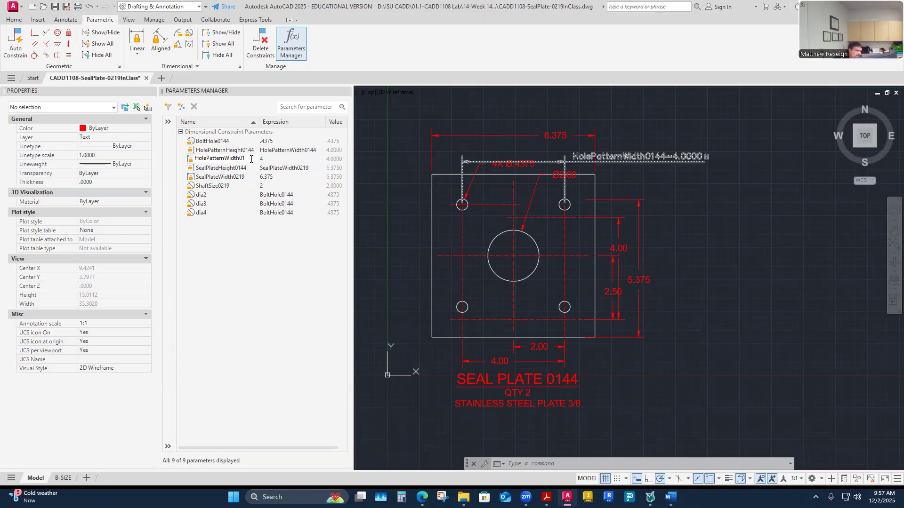
type("219")
left_click(275, 159)
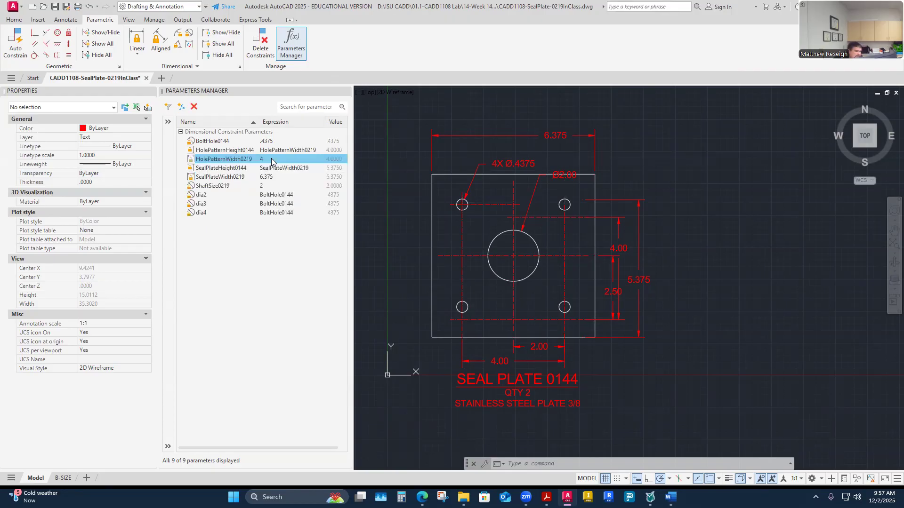
left_click(272, 159)
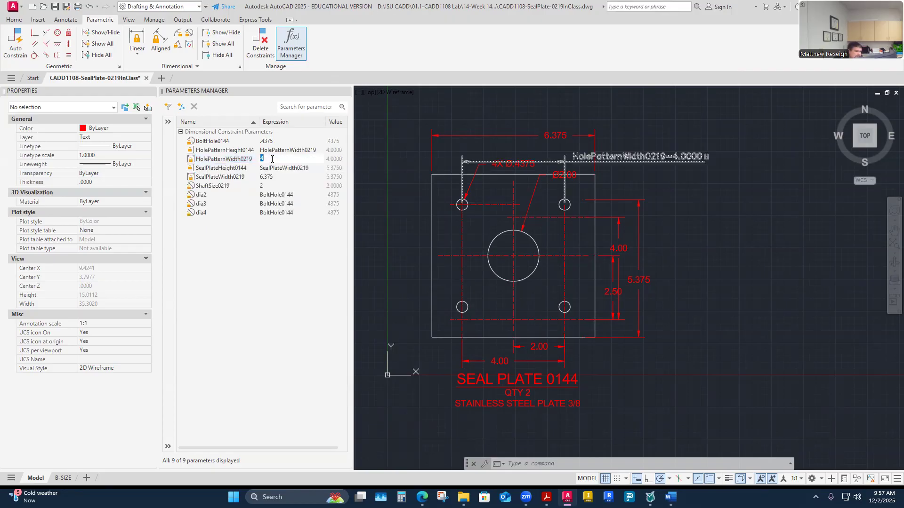
type("4.375")
key("Return")
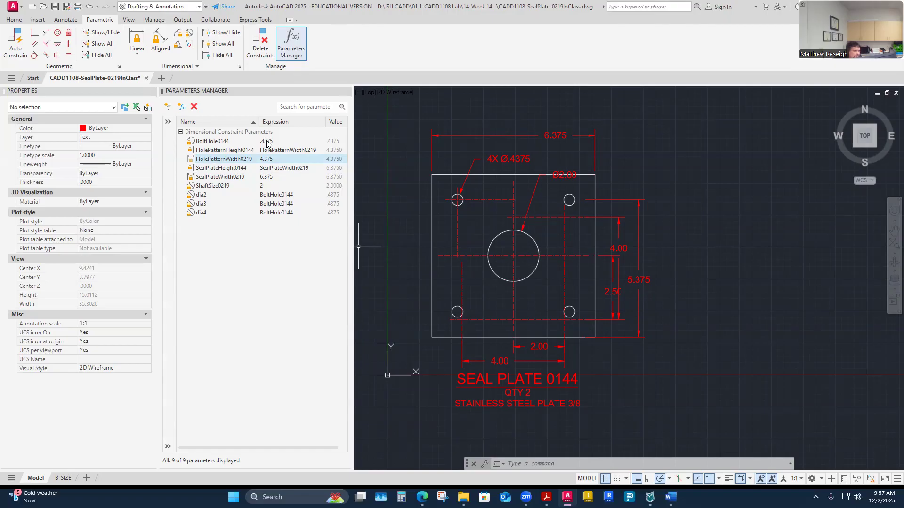
Step: Rename the BoltHole0144 parameter to BoltHole0219
left_click(233, 142)
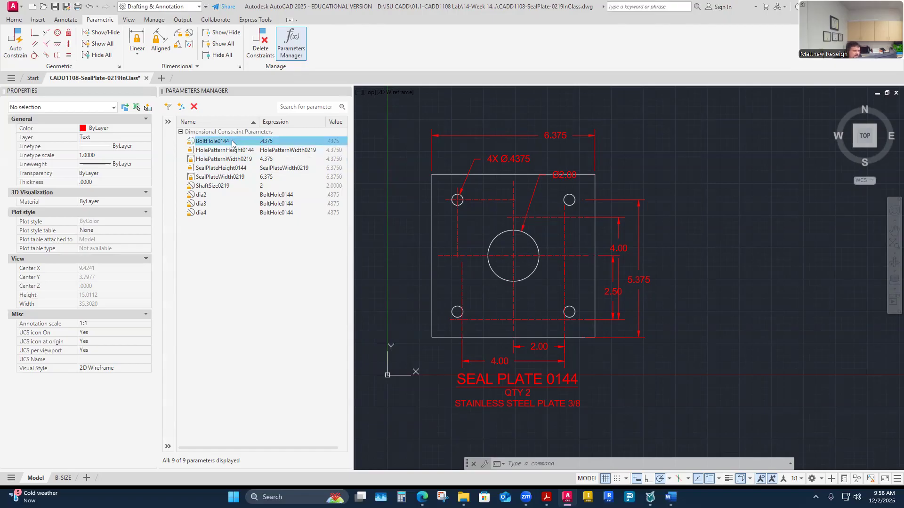
left_click(232, 141)
left_click(232, 141)
key("BackSpace")
key("BackSpace")
key("BackSpace")
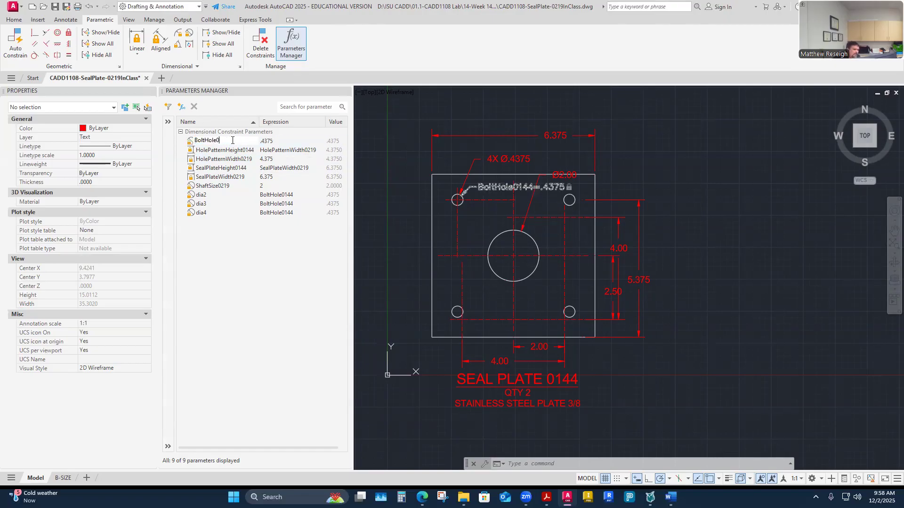
type("219")
Step: Rename the hole pattern and seal plate height parameters to HolePatternHeight0219 and SealPlateHeight0219
left_click(248, 151)
left_click(248, 152)
left_click(255, 149)
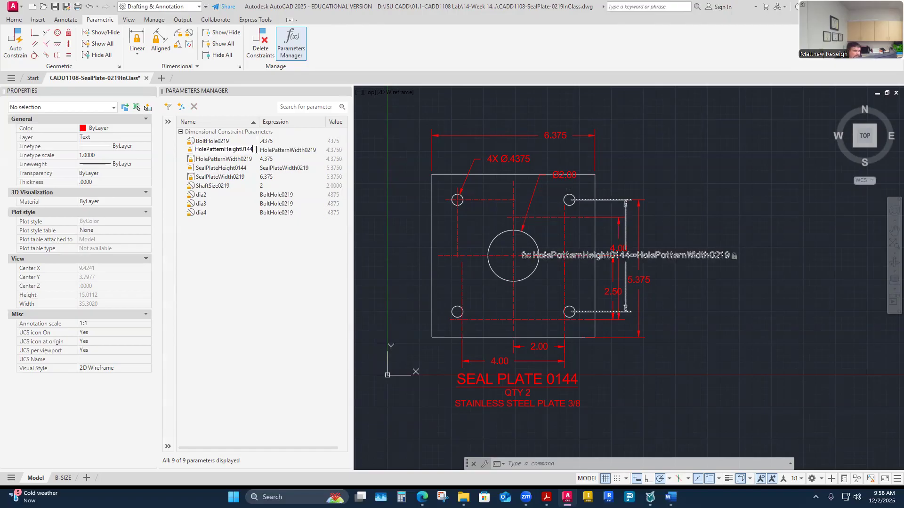
key("BackSpace")
key("BackSpace")
type("219")
key("Return")
left_click(245, 169)
left_click(247, 167)
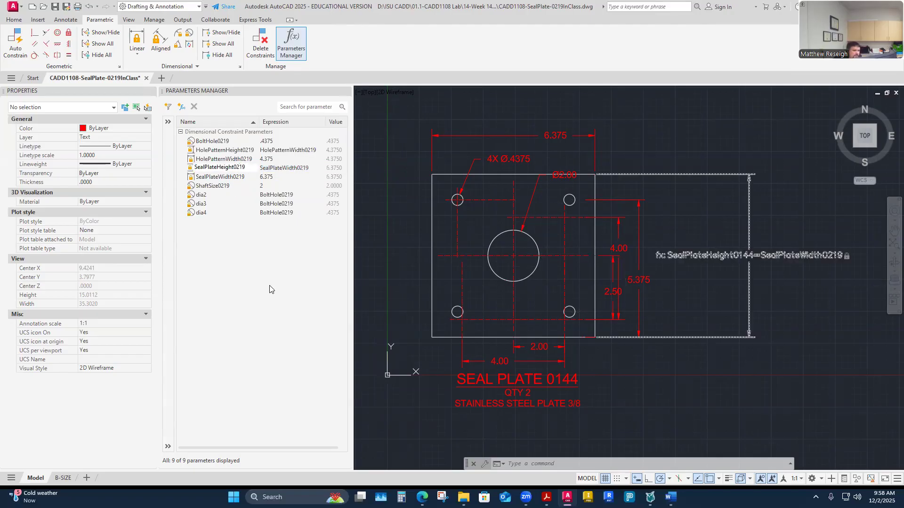
key("Return")
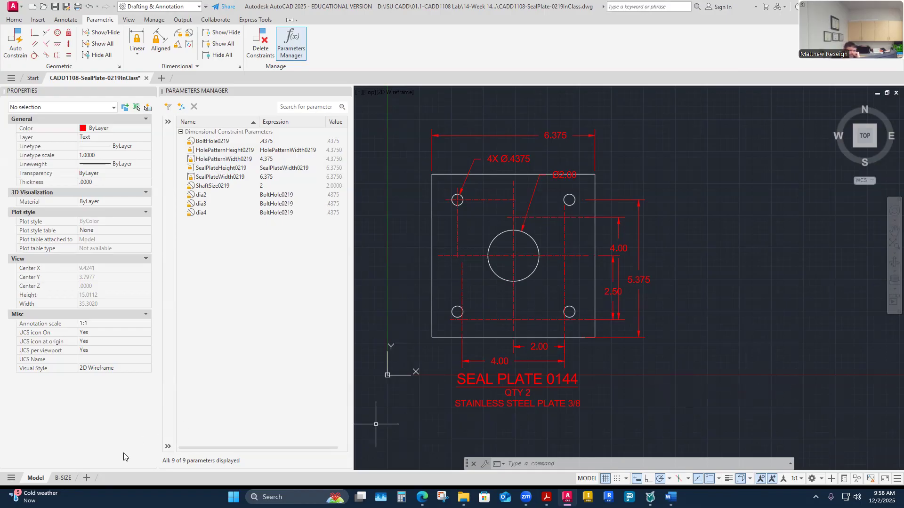
Step: Switch to the B-SIZE layout, then activate and maximize the seal plate's viewport for editing
left_click(63, 478)
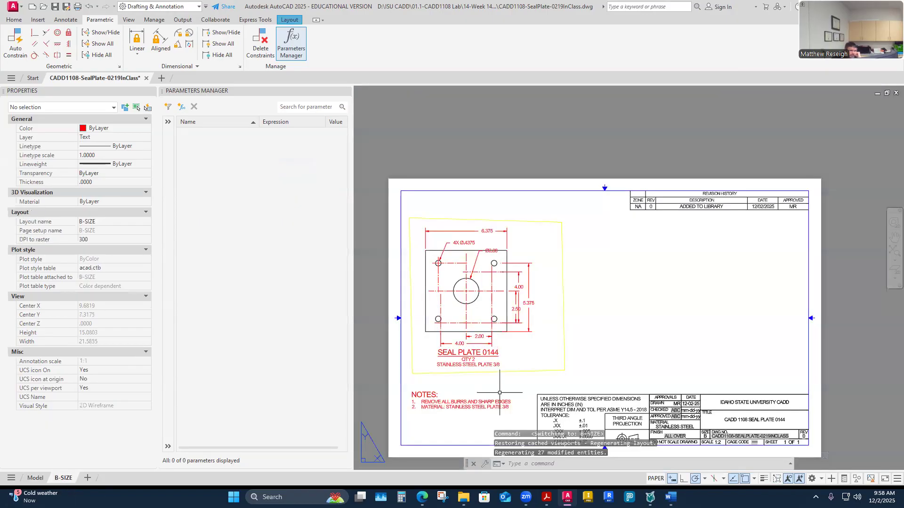
double_click(536, 358)
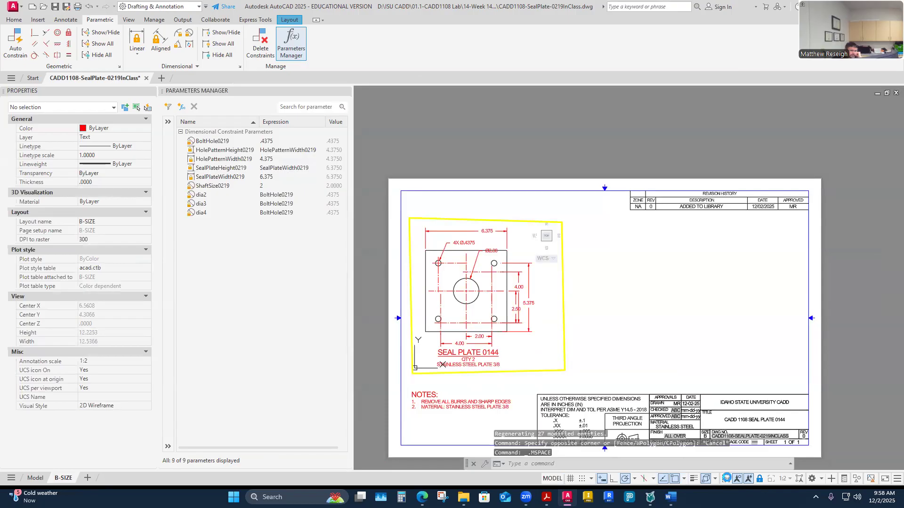
left_click(726, 479)
scroll(432, 321, "up", 5)
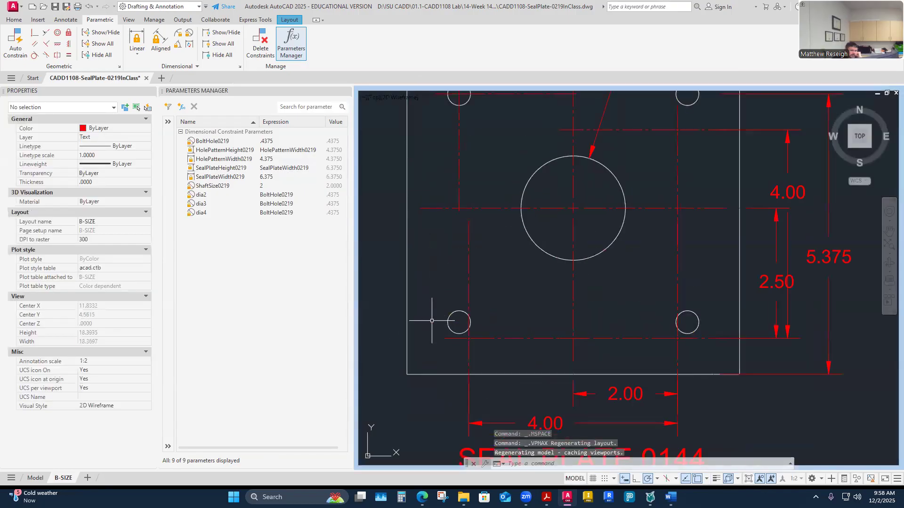
left_click(13, 19)
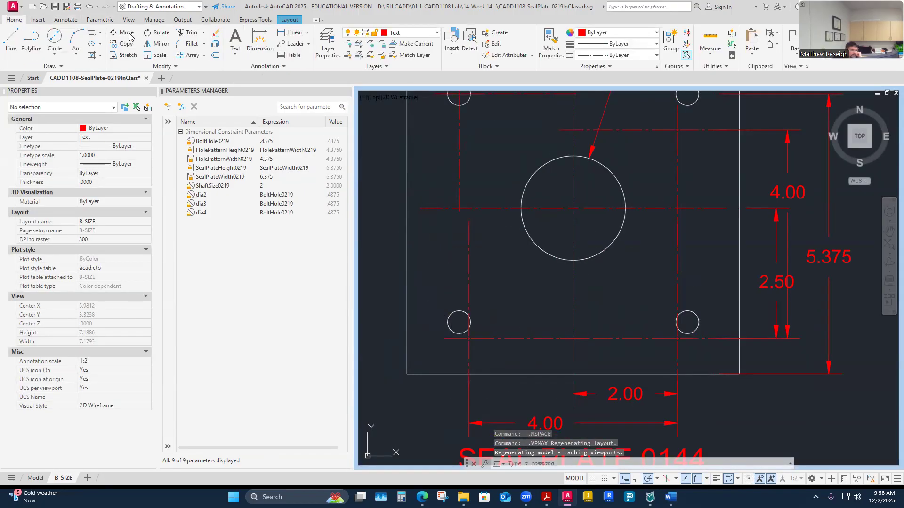
Step: Move the lower-left center mark from its own intersection onto the center of the lower-left bolt hole
left_click(127, 33)
left_click(468, 350)
key("Return")
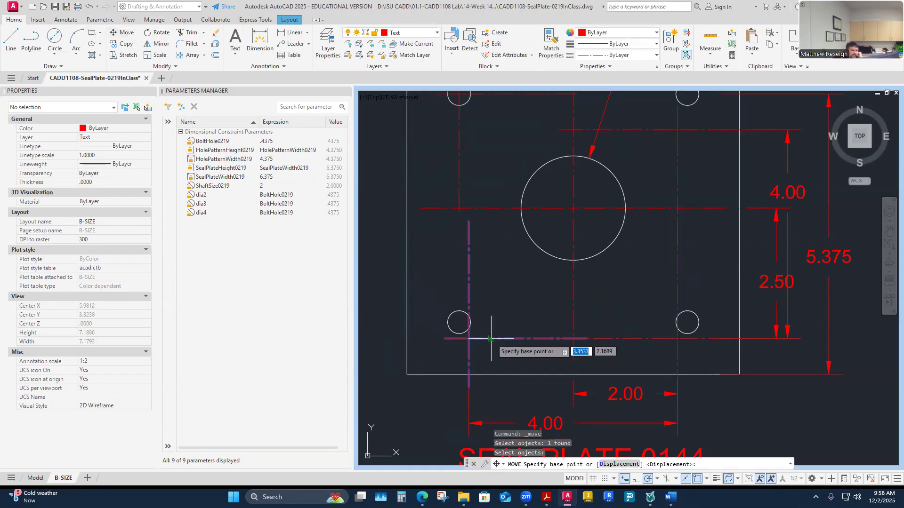
scroll(491, 339, "up", 4)
left_click(433, 336)
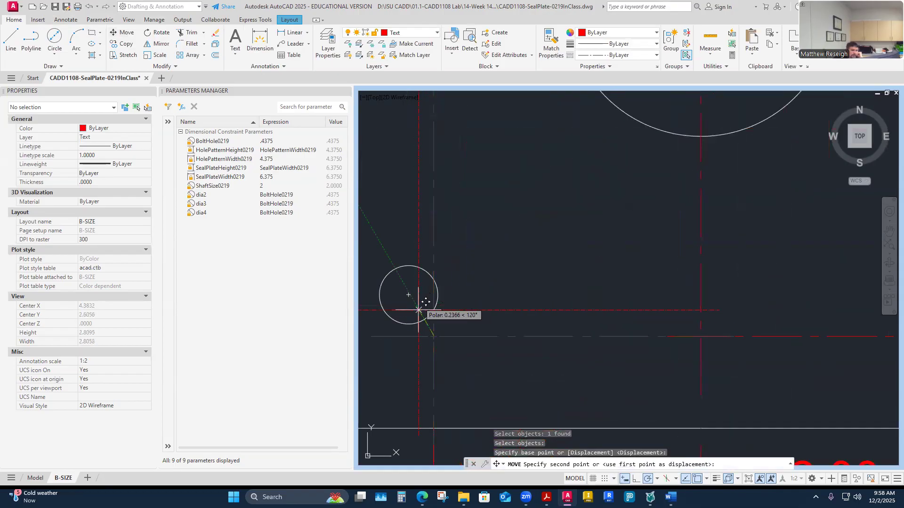
left_click(409, 295)
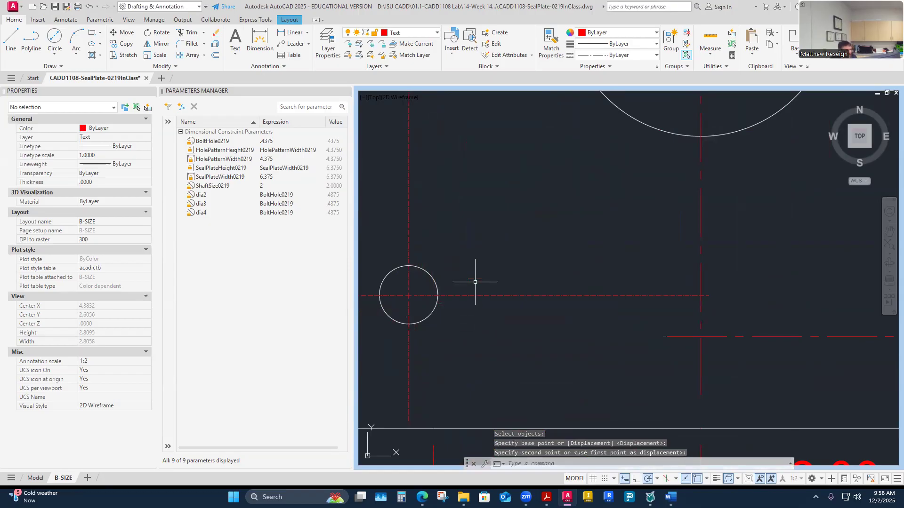
key("Escape")
Step: Move the lower-right center mark so its intersection sits on the center of the lower-right bolt hole
scroll(495, 277, "down", 4)
right_click(579, 286)
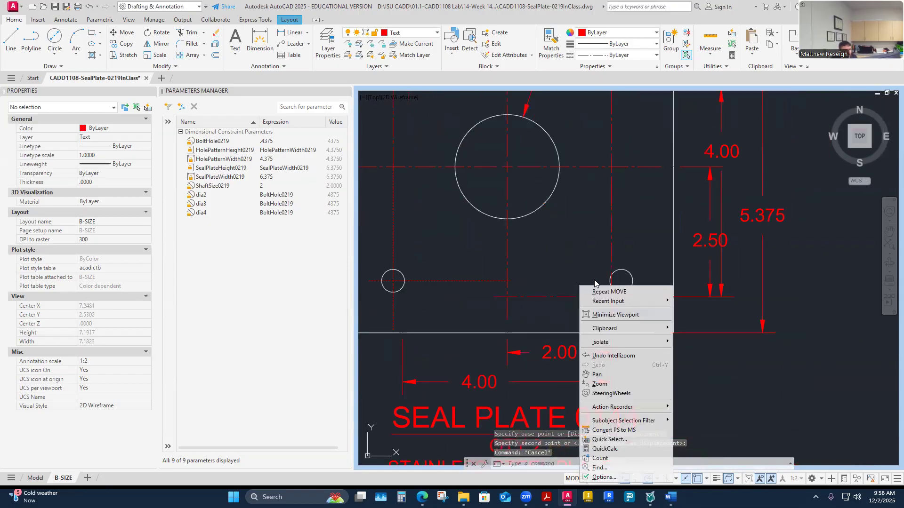
left_click(589, 290)
left_click(589, 296)
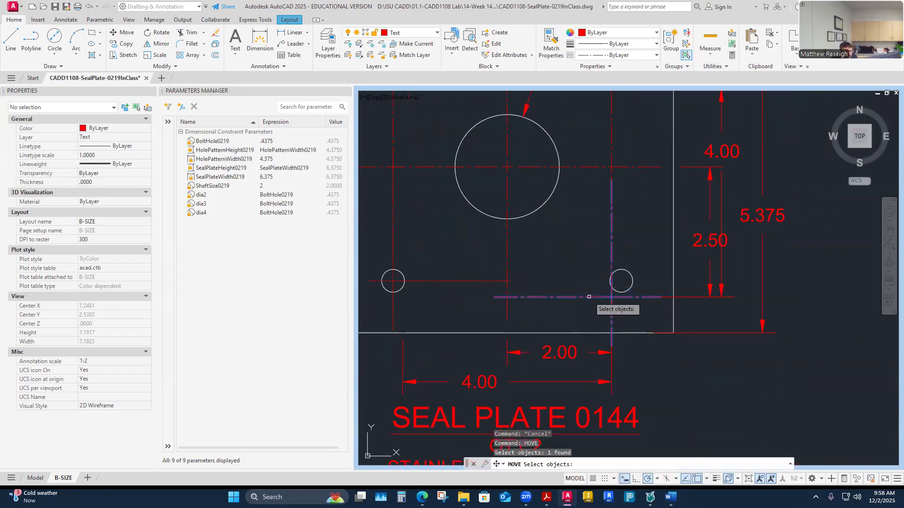
key("Return")
scroll(595, 297, "up", 3)
left_click(634, 299)
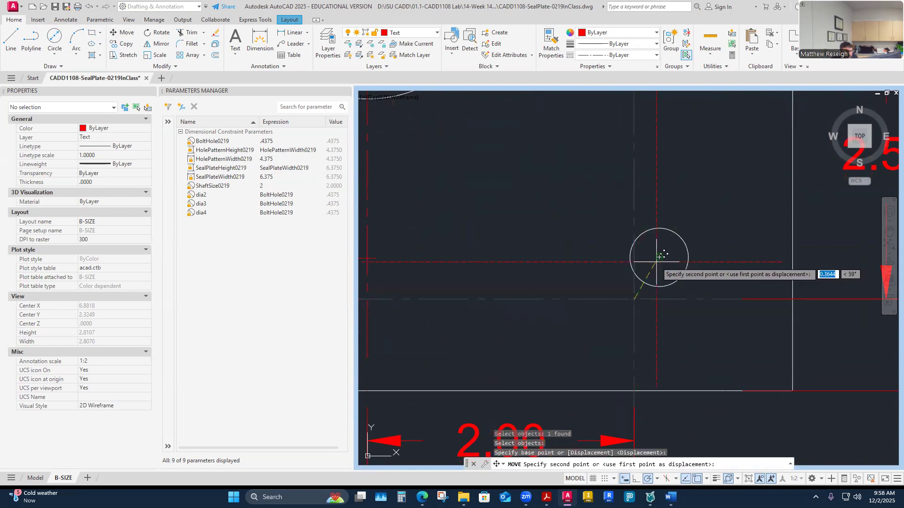
left_click(659, 257)
Step: Move the upper-right center mark so its intersection sits on the center of the upper-right bolt hole
scroll(645, 285, "down", 5)
scroll(648, 134, "up", 4)
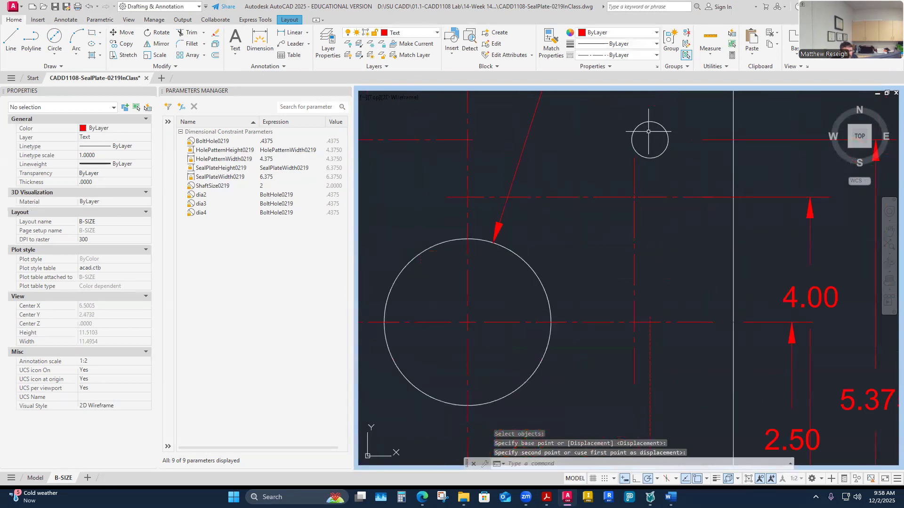
right_click(606, 185)
left_click(619, 191)
left_click(614, 196)
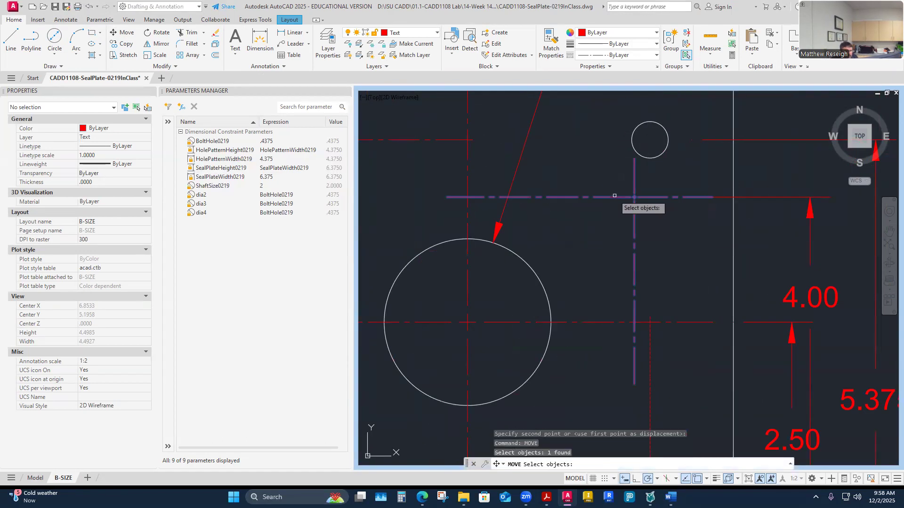
key("Return")
left_click(634, 197)
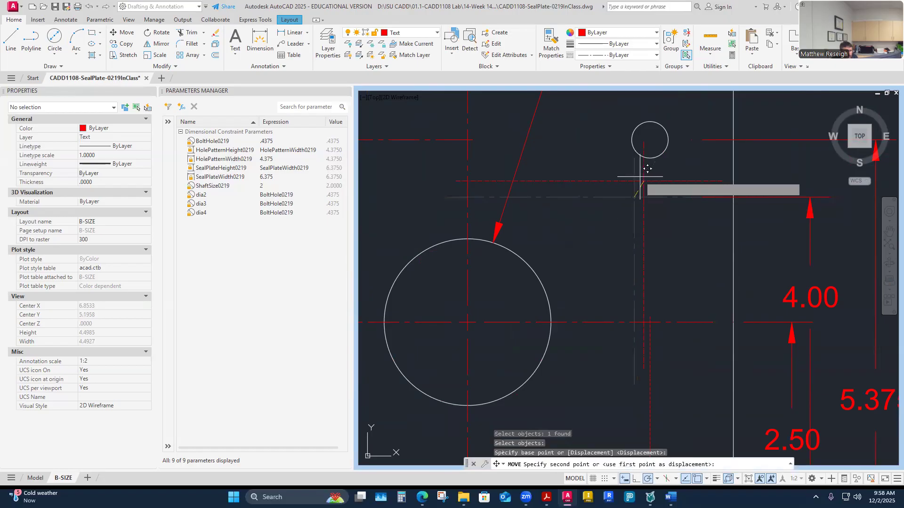
left_click(650, 140)
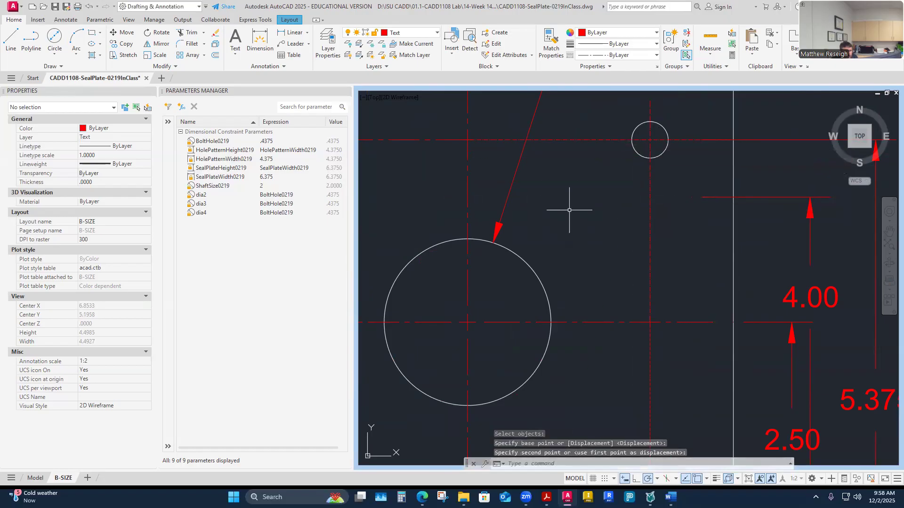
Step: Stretch the shaft hole's vertical centerline up to the seal plate's top edge
scroll(569, 210, "down", 4)
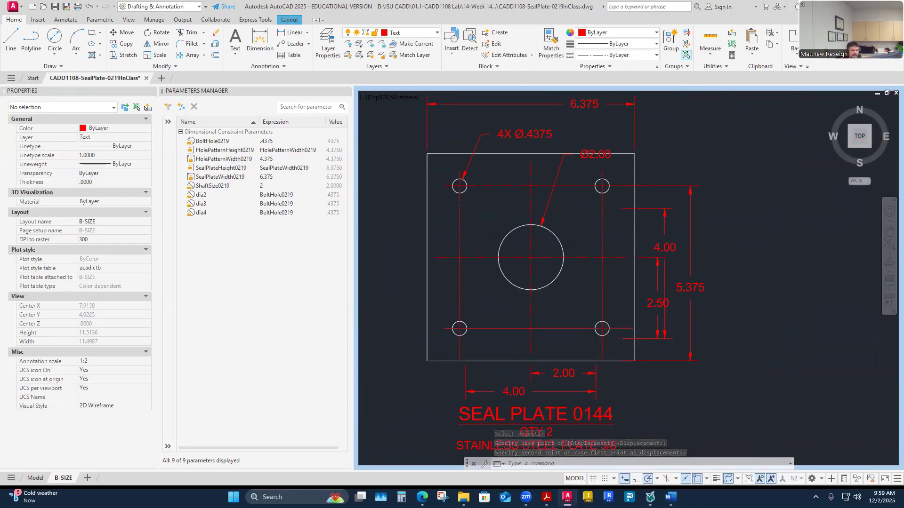
scroll(543, 165, "up", 4)
left_click(531, 168)
left_click(513, 170)
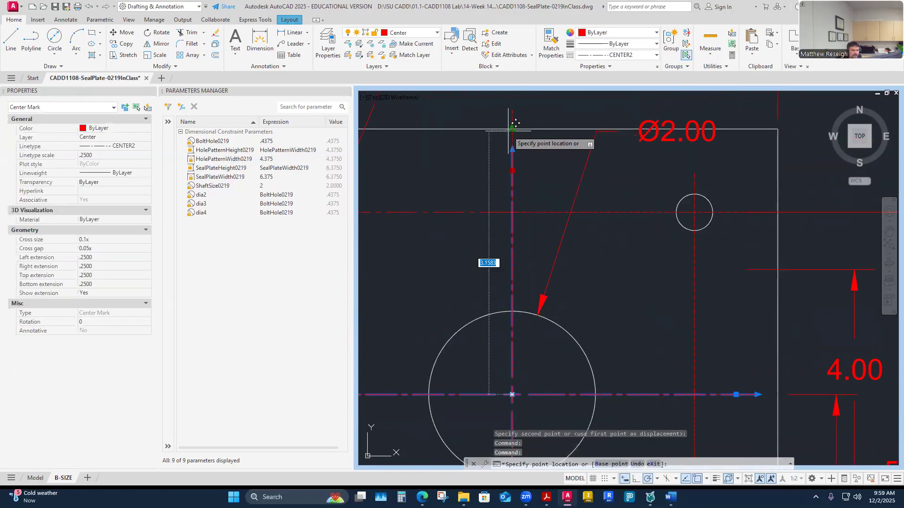
left_click(511, 129)
Step: Stretch the shaft hole's center mark extensions to the seal plate's left and bottom edges
scroll(510, 143, "down", 5)
scroll(457, 213, "up", 3)
scroll(464, 193, "up", 2)
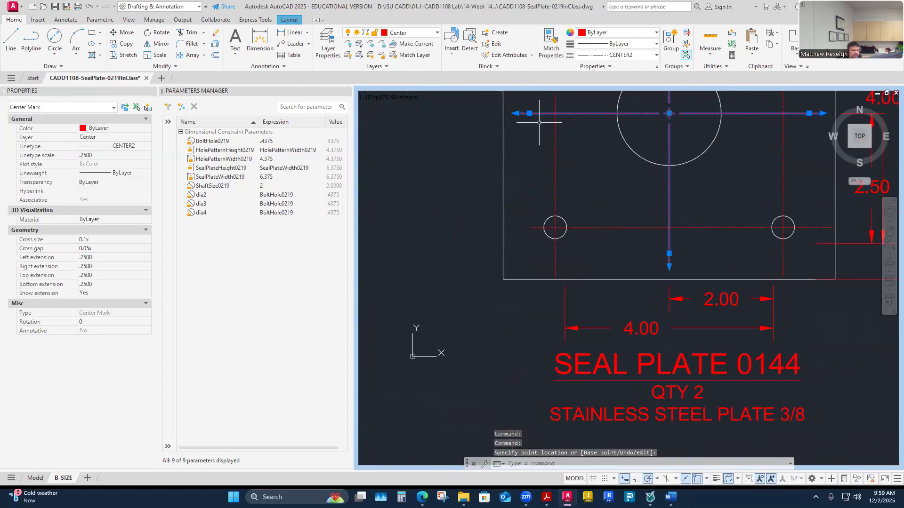
left_click(530, 113)
left_click(504, 113)
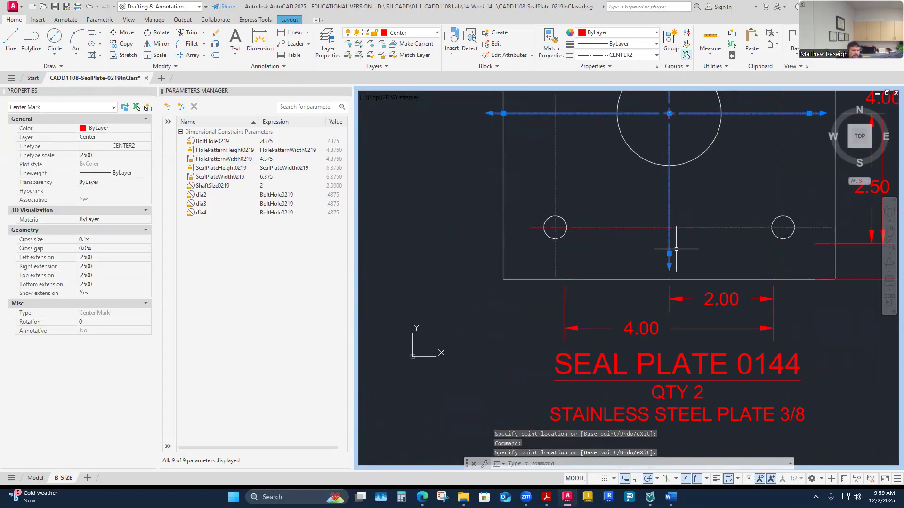
left_click(669, 254)
left_click(669, 280)
Step: Stretch the shaft hole's horizontal centerline to the seal plate's right edge
scroll(659, 280, "down", 3)
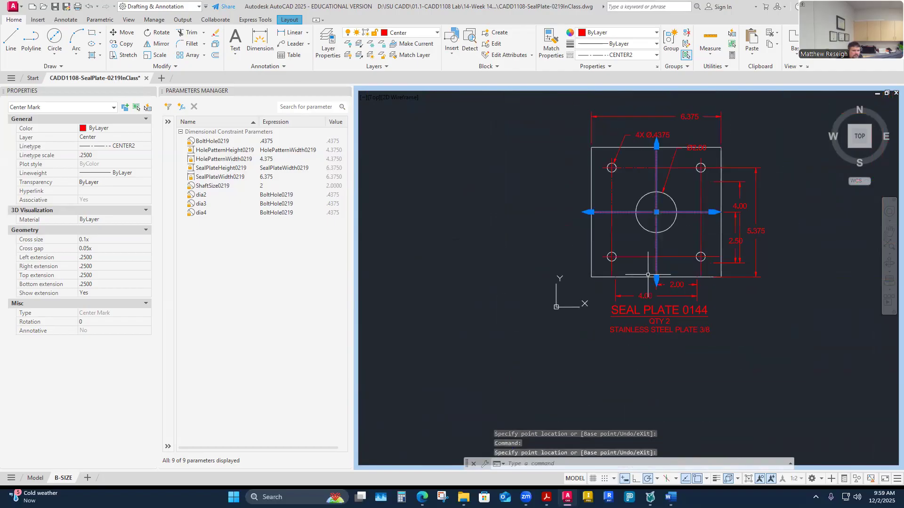
scroll(705, 230, "up", 3)
left_click(636, 252)
left_click(663, 252)
scroll(657, 279, "down", 3)
scroll(641, 239, "up", 3)
scroll(610, 204, "down", 1)
scroll(610, 204, "up", 2)
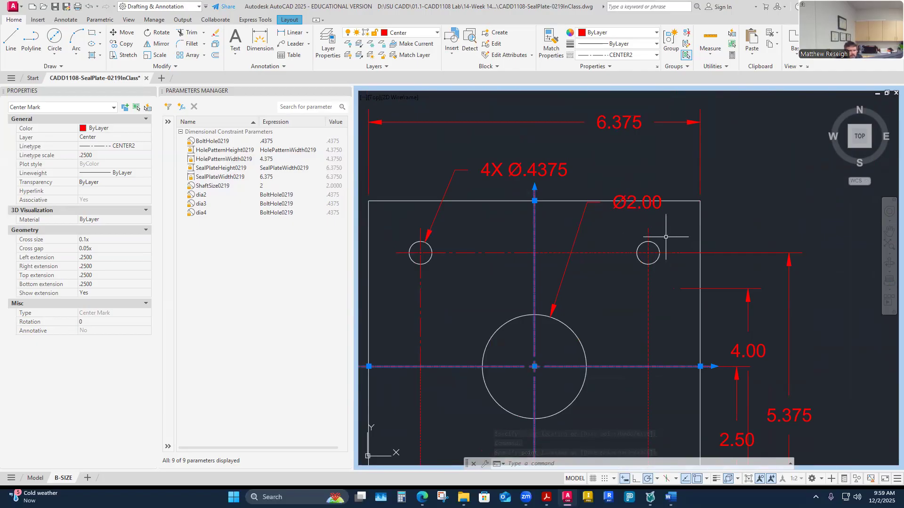
Step: Stretch the lower-right bolt hole's center mark extensions to the seal plate's bottom and right edges
scroll(666, 237, "down", 4)
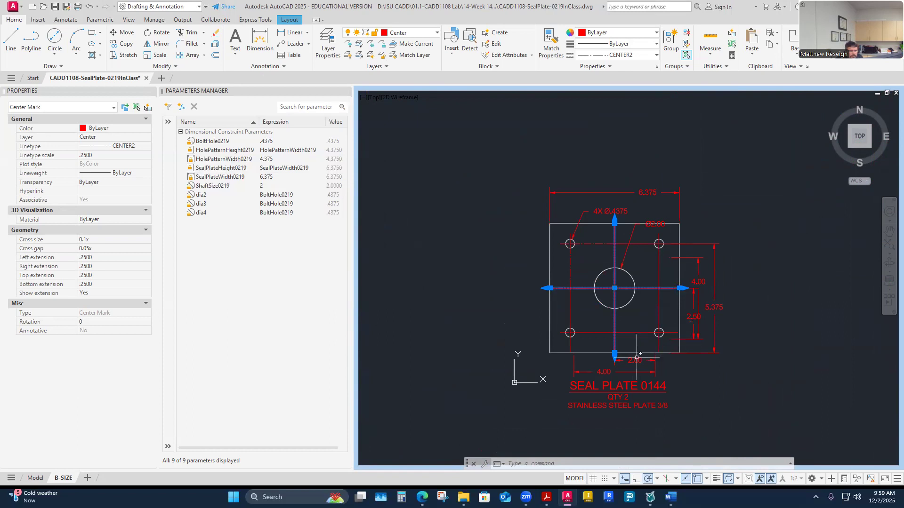
scroll(638, 357, "up", 4)
scroll(680, 347, "up", 2)
left_click(706, 323)
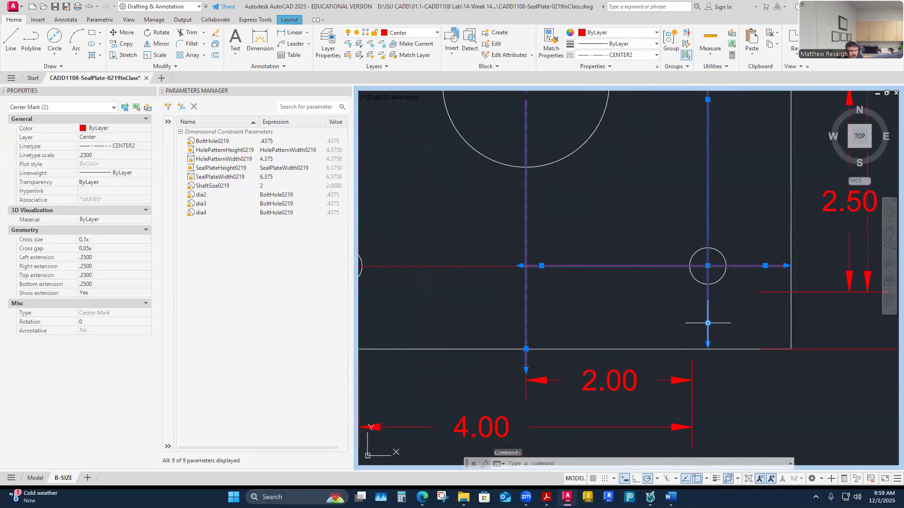
left_click(708, 322)
left_click(716, 341)
scroll(715, 340, "down", 3)
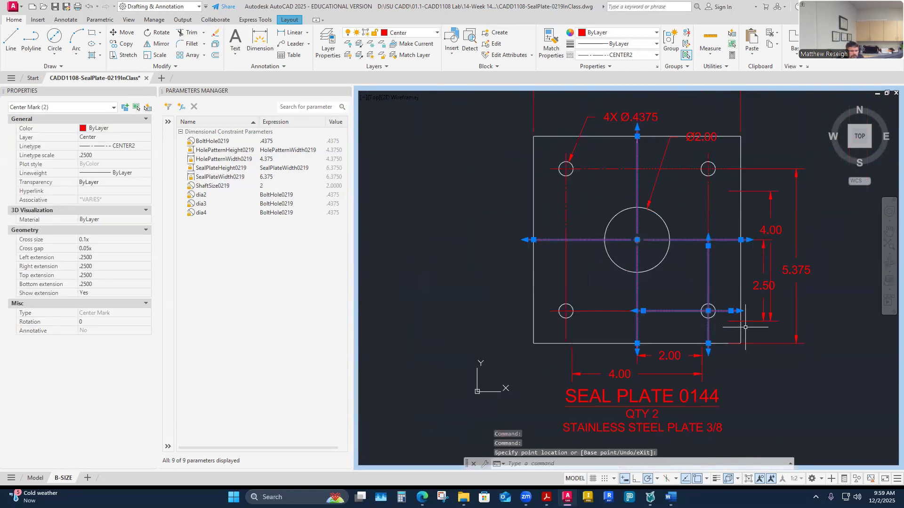
scroll(749, 325, "up", 3)
left_click(731, 287)
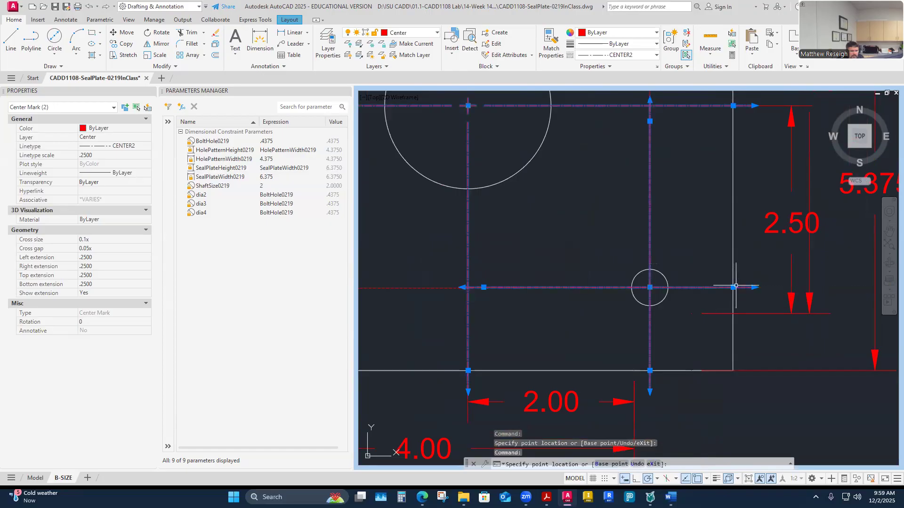
left_click(733, 287)
Step: Stretch the upper-right bolt hole's horizontal centerline to the seal plate's right edge
scroll(734, 286, "down", 3)
scroll(737, 205, "up", 3)
scroll(742, 202, "down", 3)
scroll(733, 221, "up", 4)
left_click(685, 156)
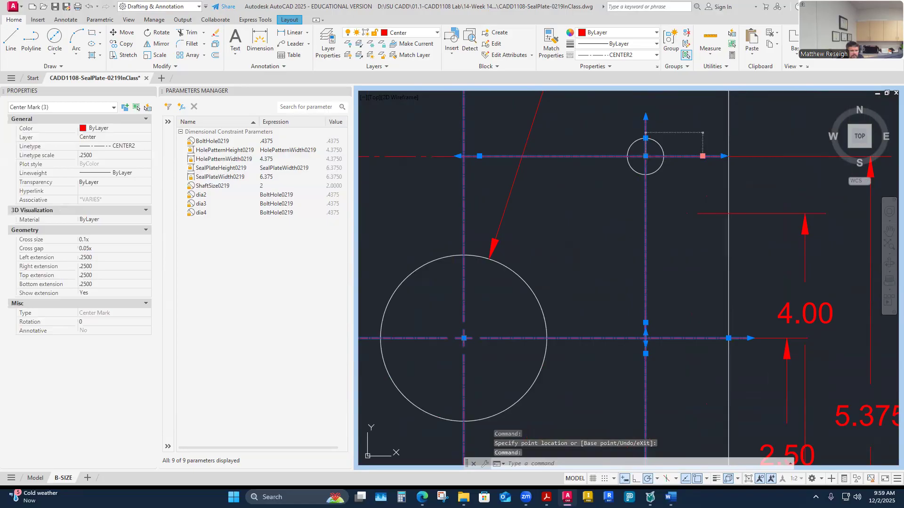
left_click(703, 156)
Step: Stretch the lower-left bolt hole's vertical centerline down to the seal plate's bottom edge and clear the selection
scroll(697, 218, "down", 4)
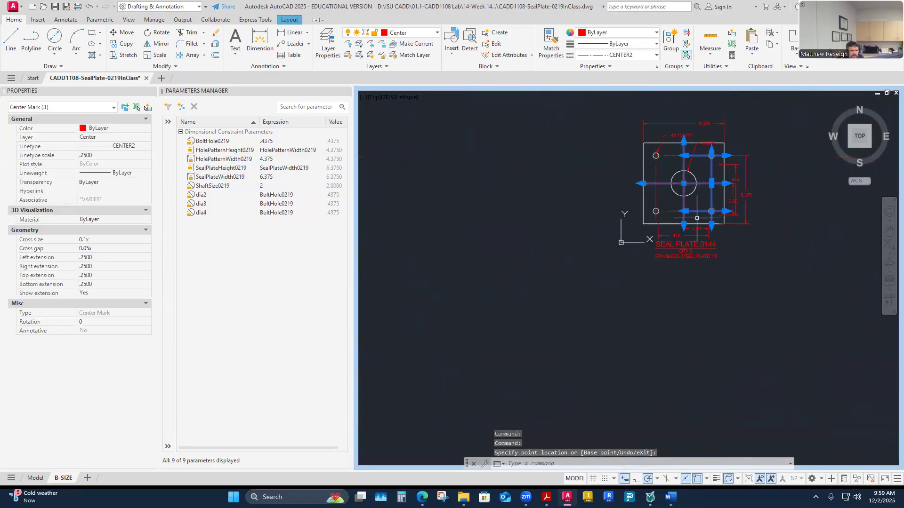
scroll(683, 214, "up", 5)
left_click(575, 225)
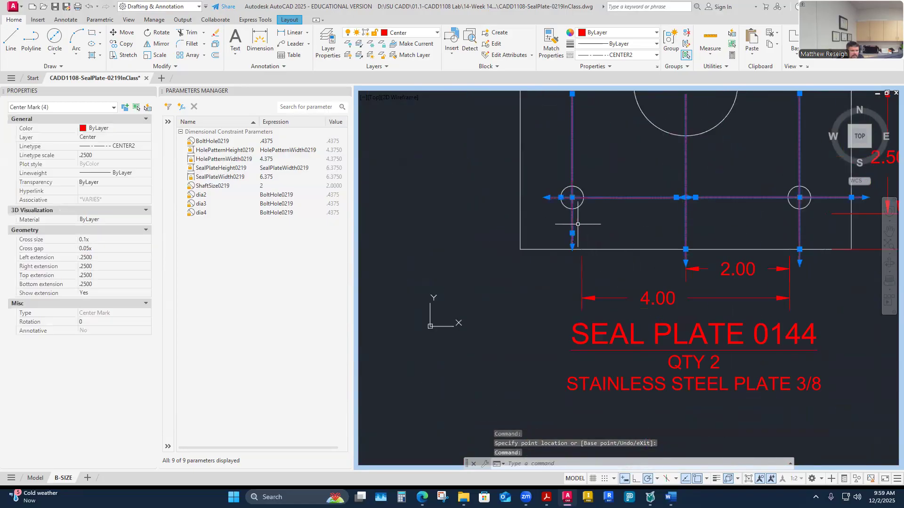
left_click(571, 231)
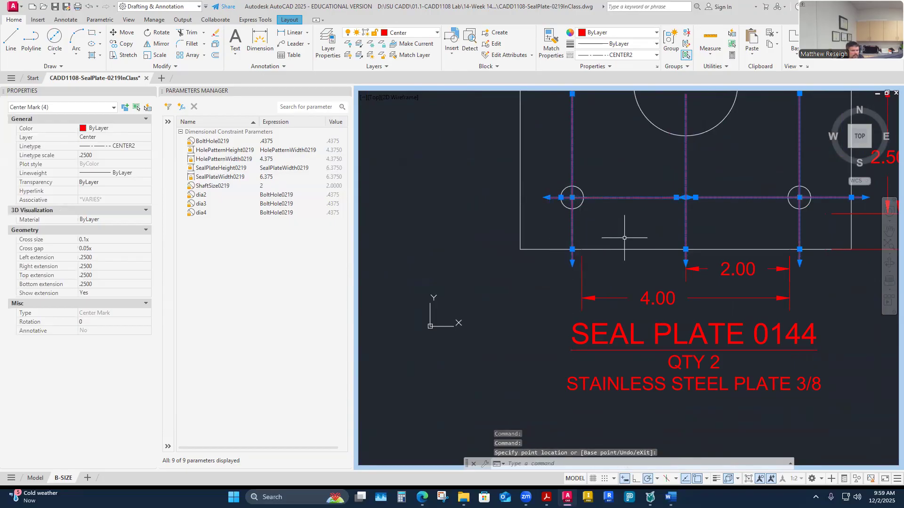
scroll(603, 254, "down", 5)
key("Escape")
key("Escape")
scroll(667, 244, "up", 3)
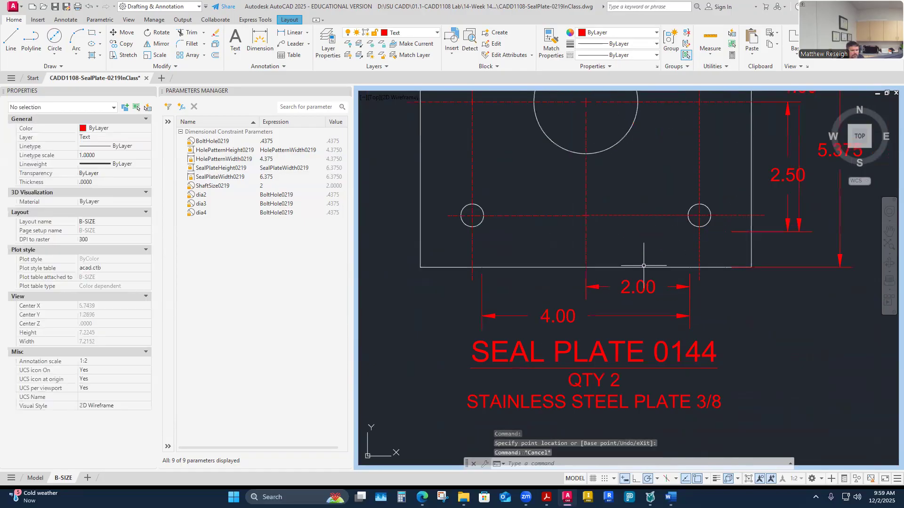
Step: Stretch the 2.00 horizontal dimension's outer extension origin to the lower-right bolt hole's centerline and clear the selection
left_click(661, 260)
scroll(707, 266, "up", 2)
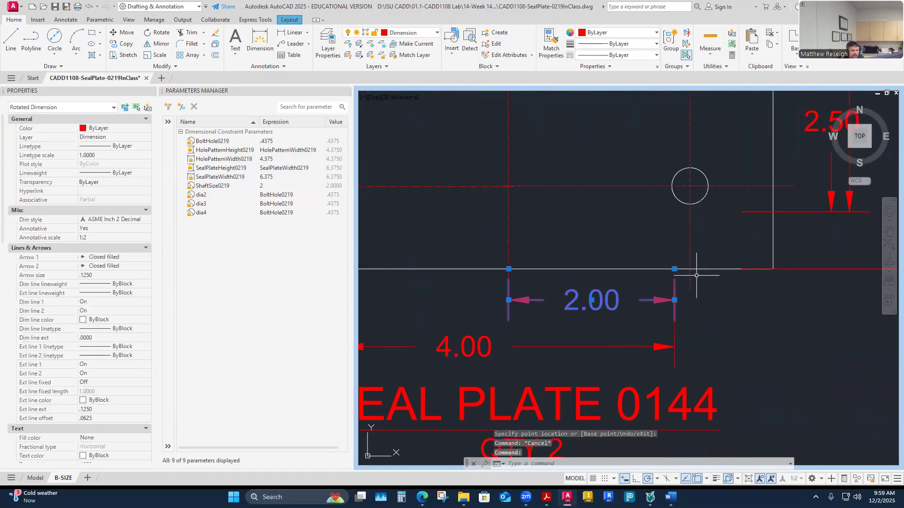
left_click(674, 269)
left_click(691, 269)
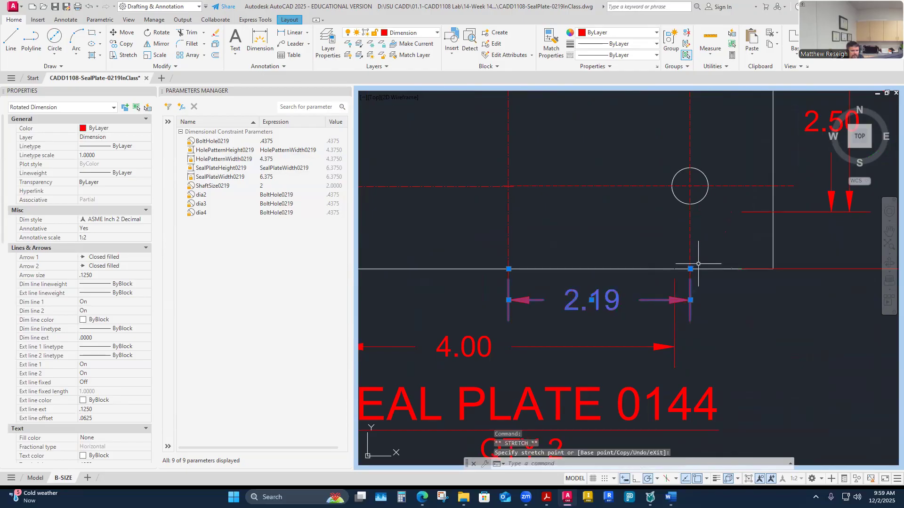
scroll(698, 264, "down", 4)
left_click(653, 254)
key("Escape")
key("Escape")
Step: Stretch both extension origins of the 4.00 horizontal dimension to the centerlines of the lower bolt holes
scroll(643, 275, "up", 4)
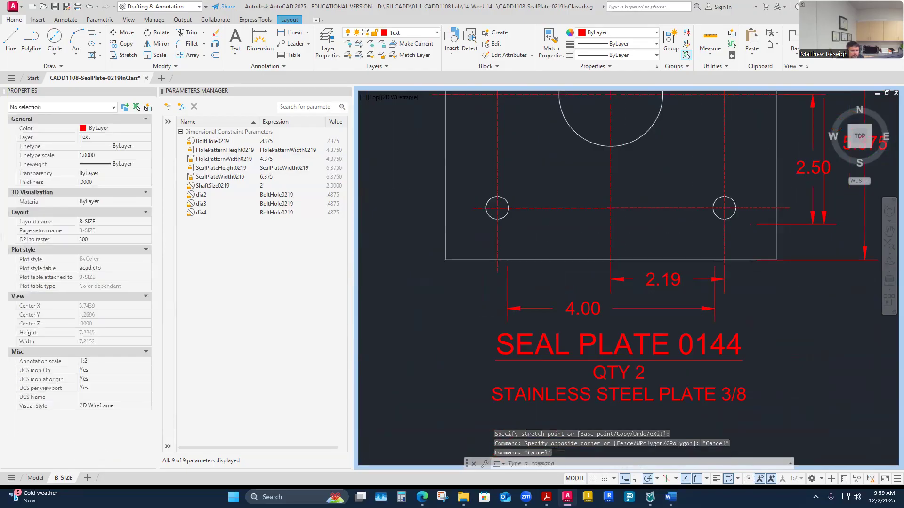
left_click(574, 324)
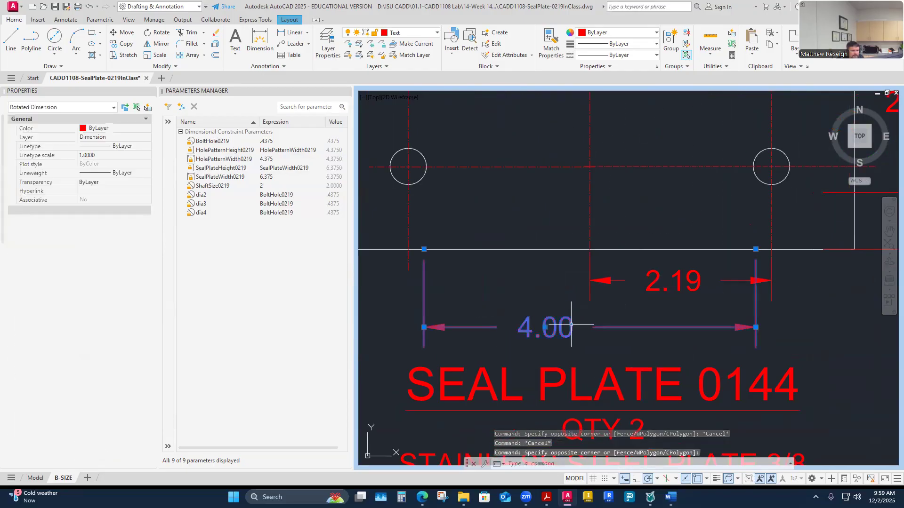
left_click(424, 250)
left_click(408, 249)
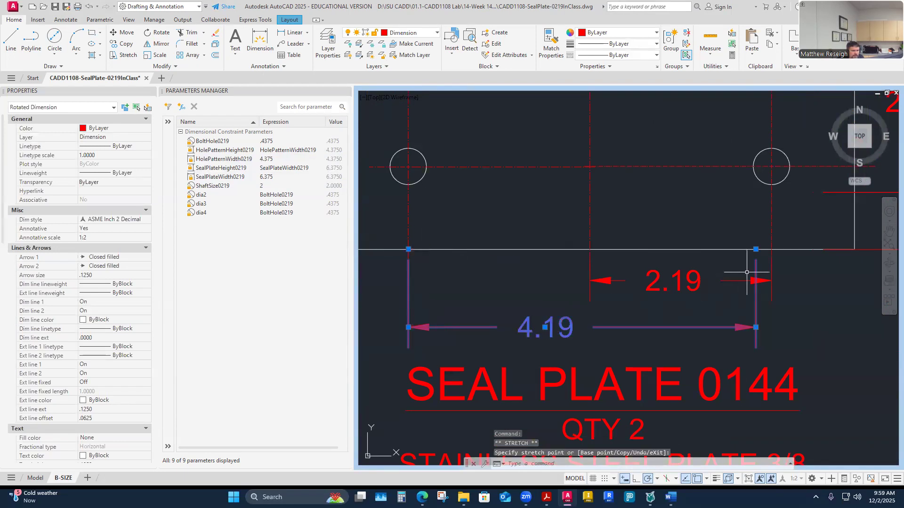
key("Escape")
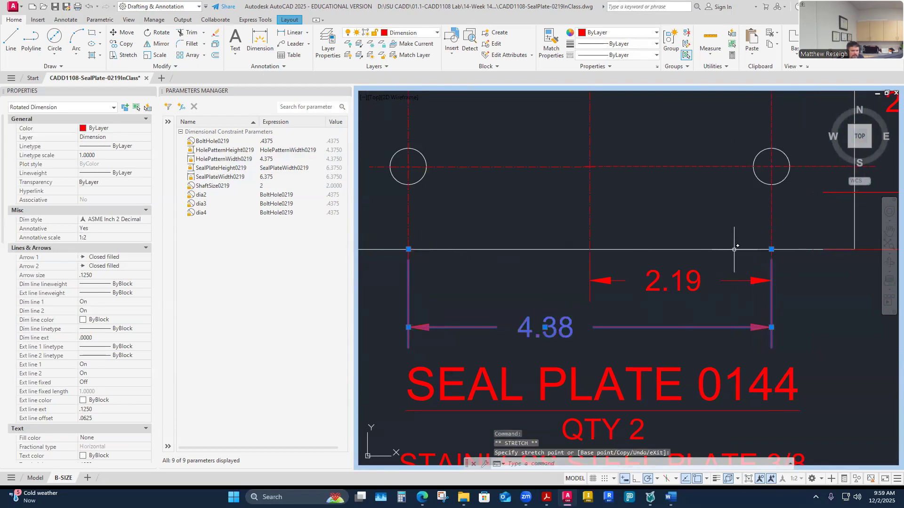
Step: Stretch the 2.50 vertical dimension's lower extension origin up to the lower bolt holes' centerline at the plate's right edge
scroll(735, 249, "down", 5)
scroll(734, 248, "up", 5)
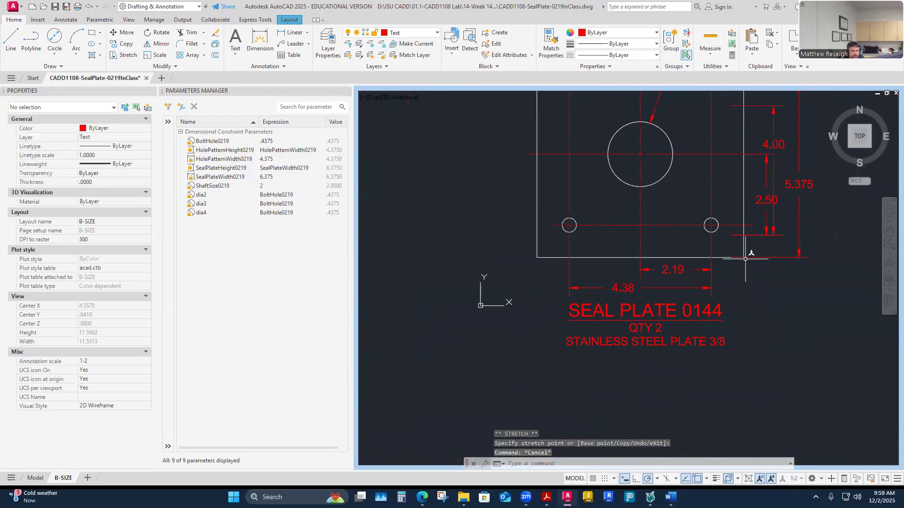
left_click(716, 254)
left_click(711, 259)
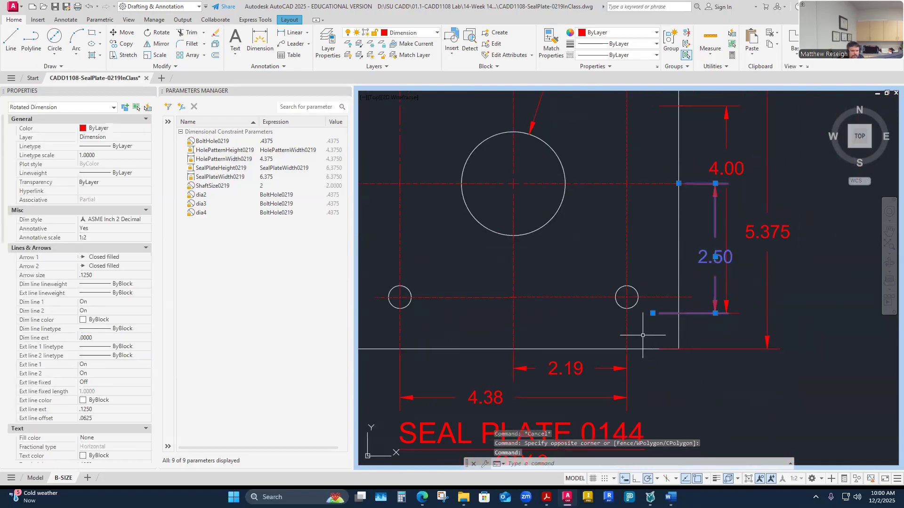
left_click(652, 312)
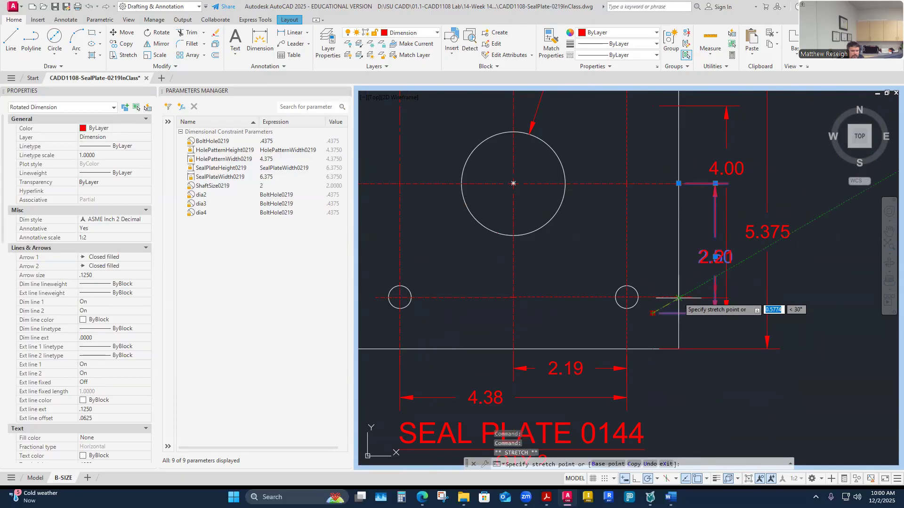
left_click(689, 307)
key("Escape")
Step: Stretch both extension origins of the 5.375 vertical dimension to the plate's lower-right and upper-right corners and clear the selection
left_click(701, 348)
key("Escape")
left_click(697, 348)
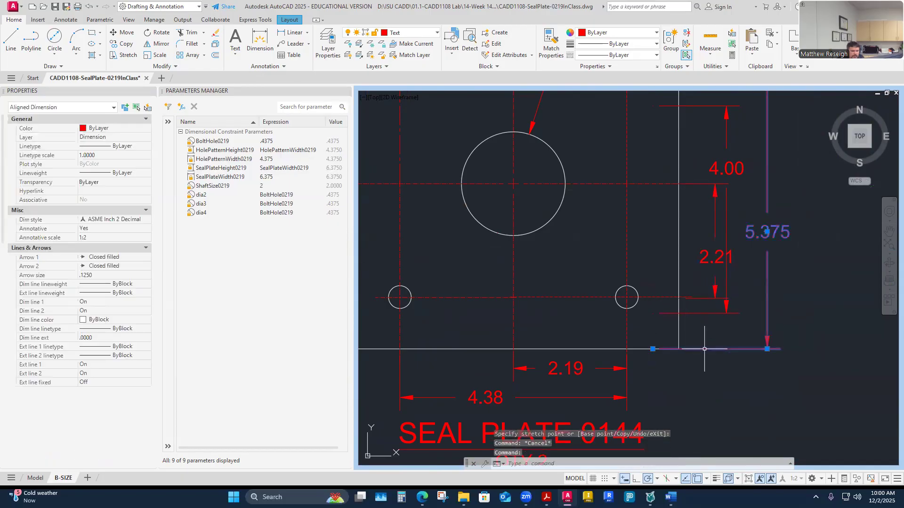
left_click(653, 349)
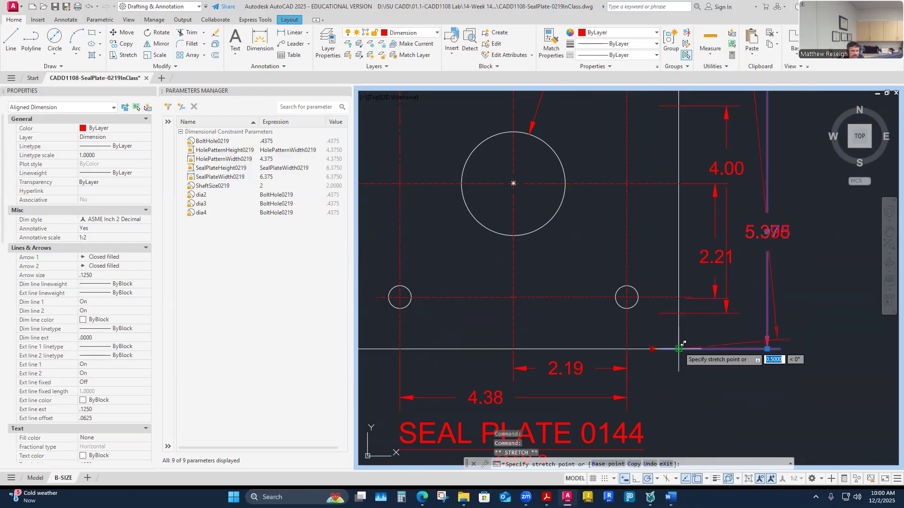
scroll(683, 348, "down", 3)
scroll(697, 239, "up", 3)
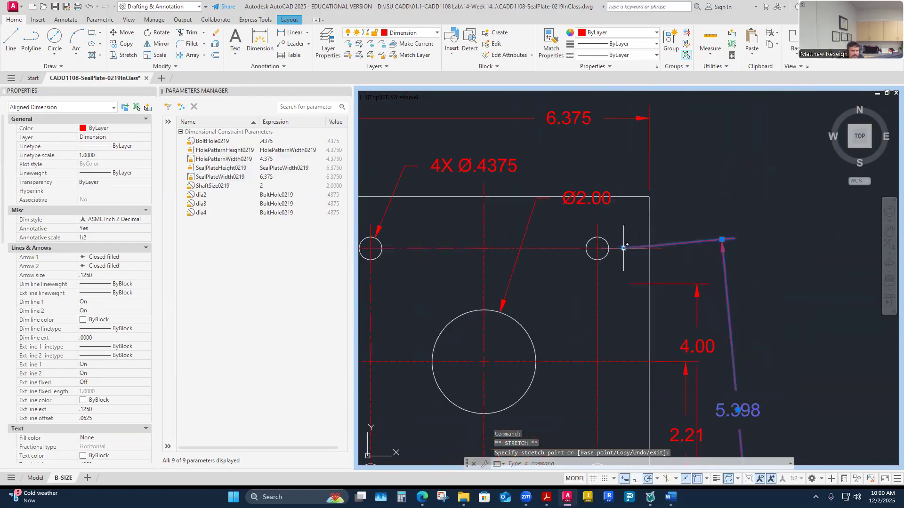
left_click(650, 196)
key("Escape")
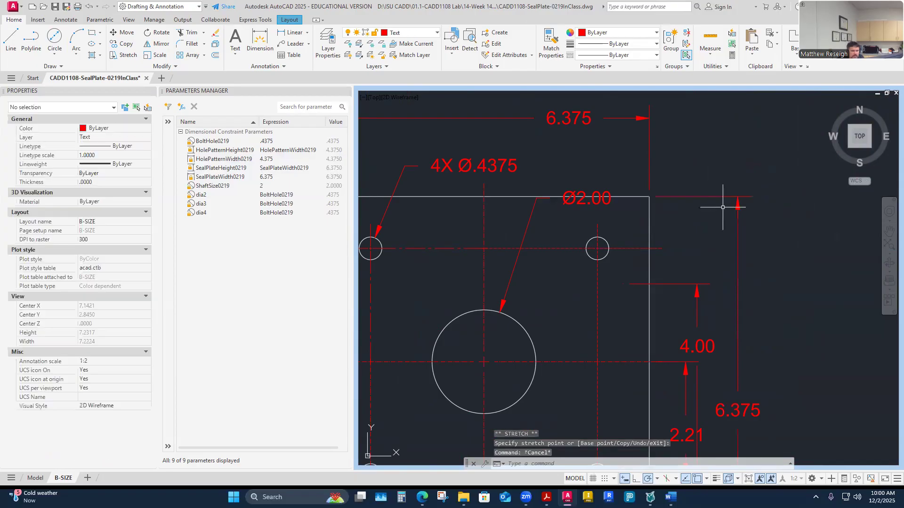
Step: Move the Ø2.00 dimension text of the central hole up above the plate's top edge and clear the selection
left_click(584, 203)
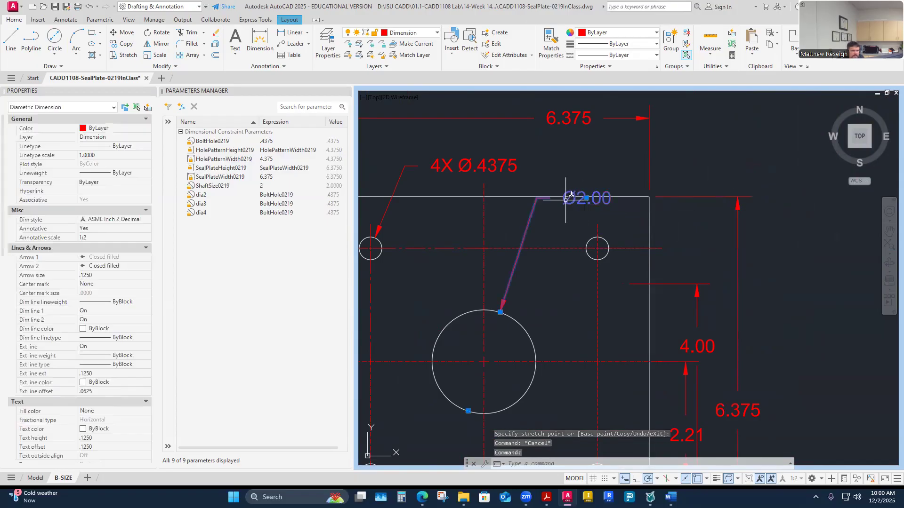
left_click(586, 198)
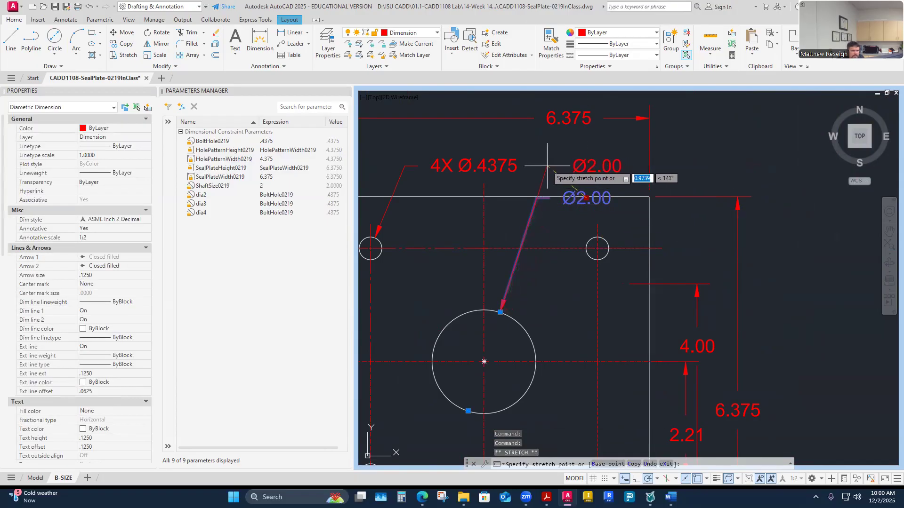
key("Escape")
Step: Raise the 4X Ø.4375 bolt hole dimension text slightly higher above the plate's top edge and clear the selection
scroll(551, 205, "down", 4)
scroll(551, 204, "up", 2)
left_click(520, 186)
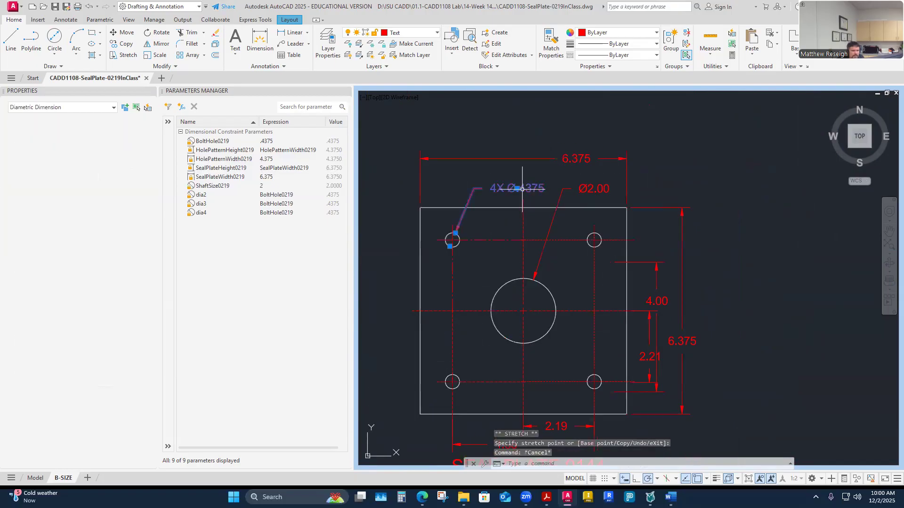
left_click(517, 188)
left_click(517, 175)
key("Escape")
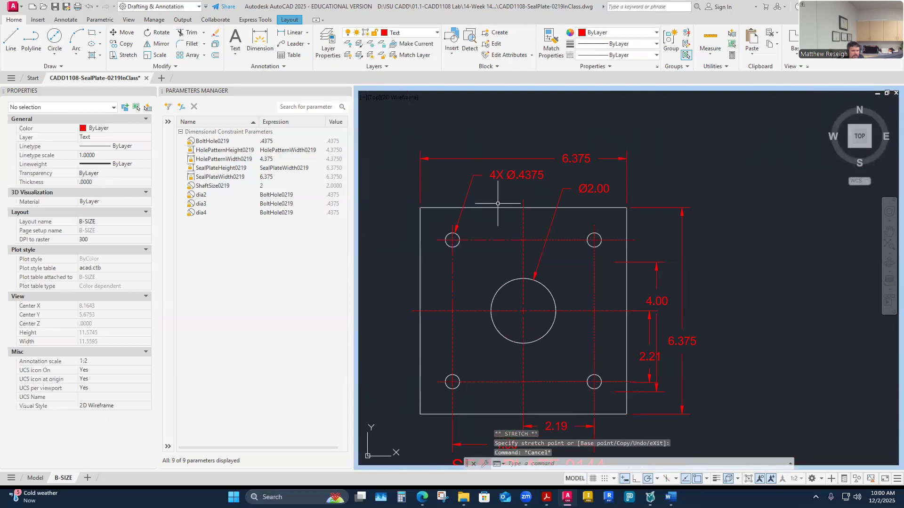
Step: Stretch both extension origins of the 4.00 vertical dimension to the upper and lower bolt holes' centerlines at the plate's right edge
scroll(684, 281, "up", 3)
left_click(617, 327)
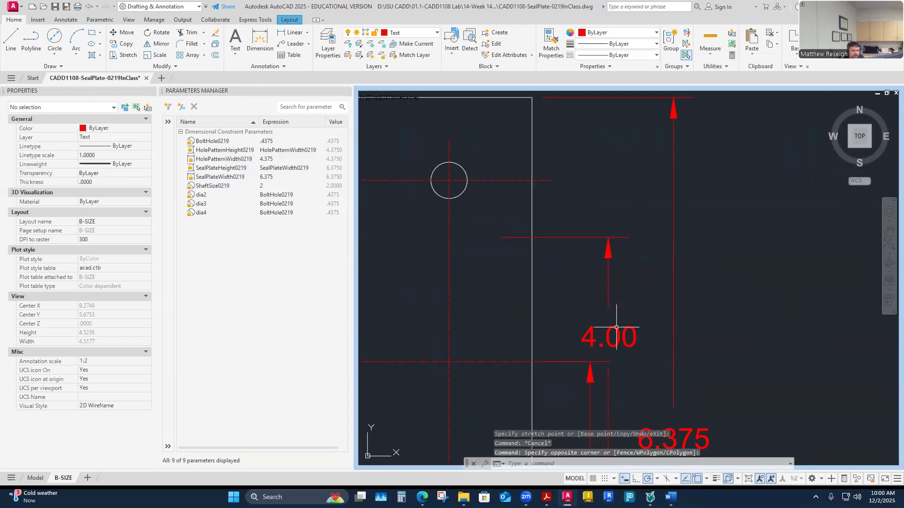
left_click(509, 248)
left_click(490, 237)
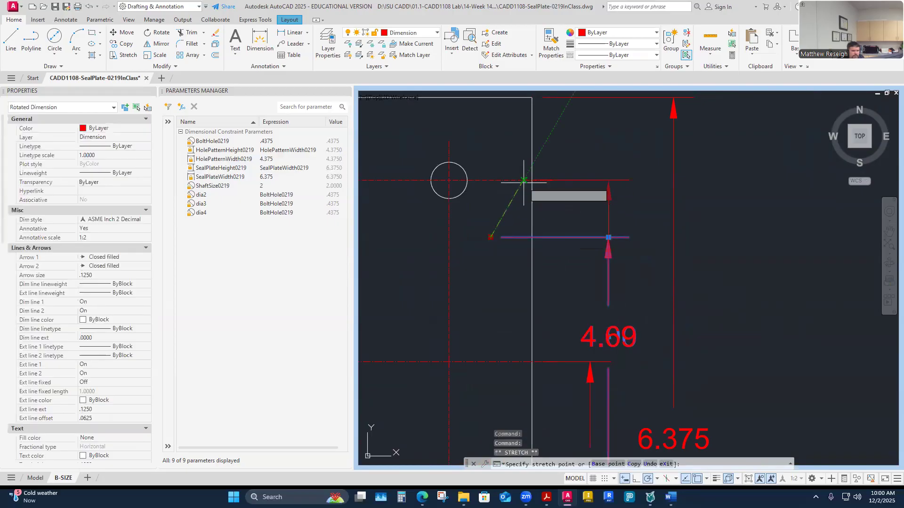
scroll(531, 189, "down", 3)
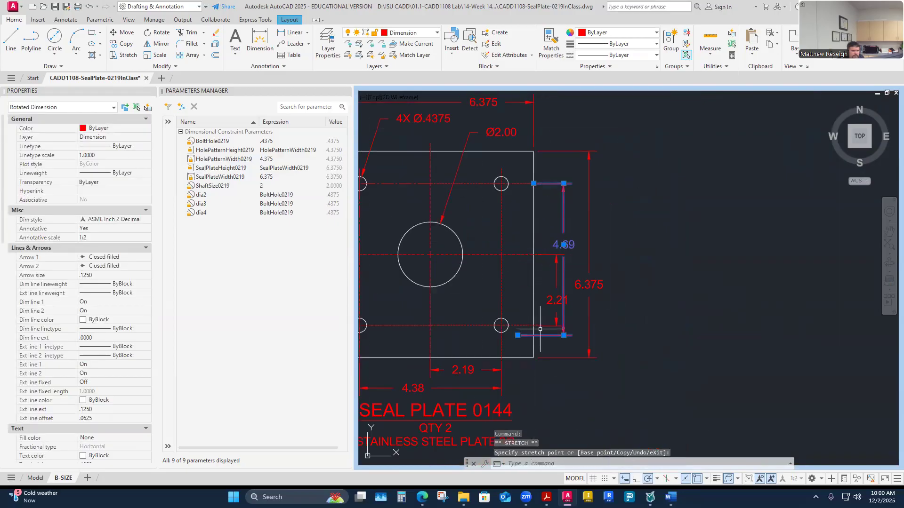
scroll(540, 330, "up", 4)
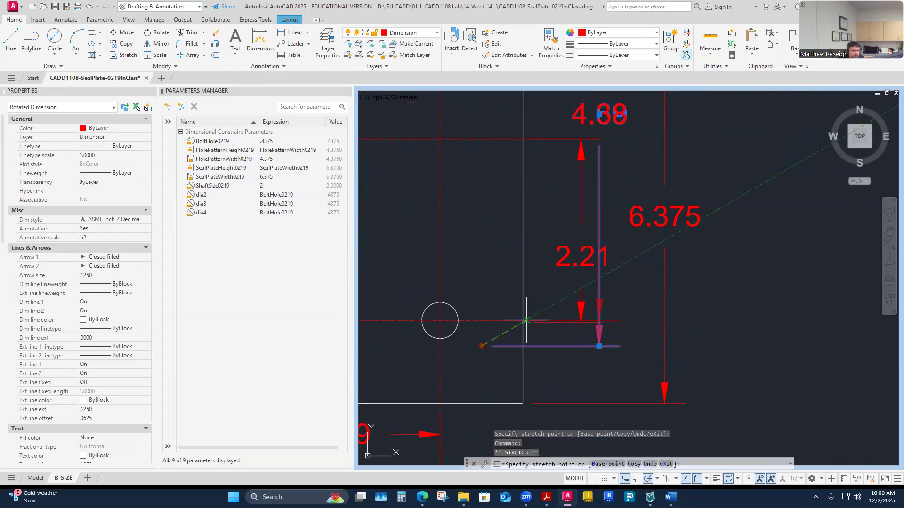
key("Escape")
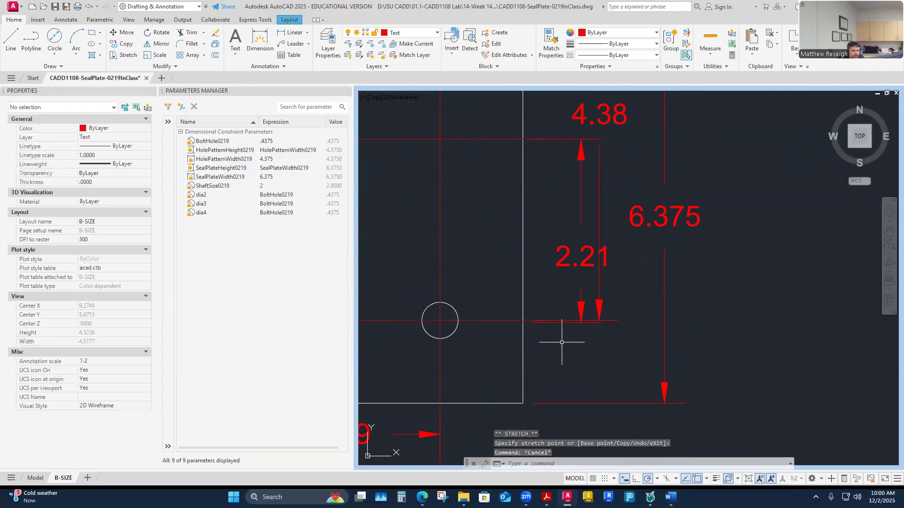
Step: Stretch the 2.21 vertical dimension's lower extension origin exactly onto the lower bolt holes' centerline and clear the selection
left_click(588, 263)
scroll(518, 322, "up", 6)
left_click(512, 331)
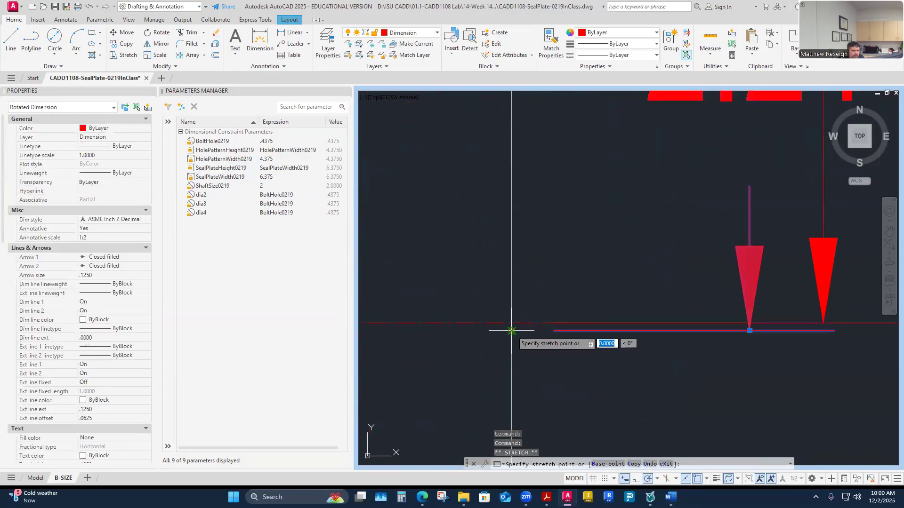
key("Escape")
scroll(551, 299, "down", 6)
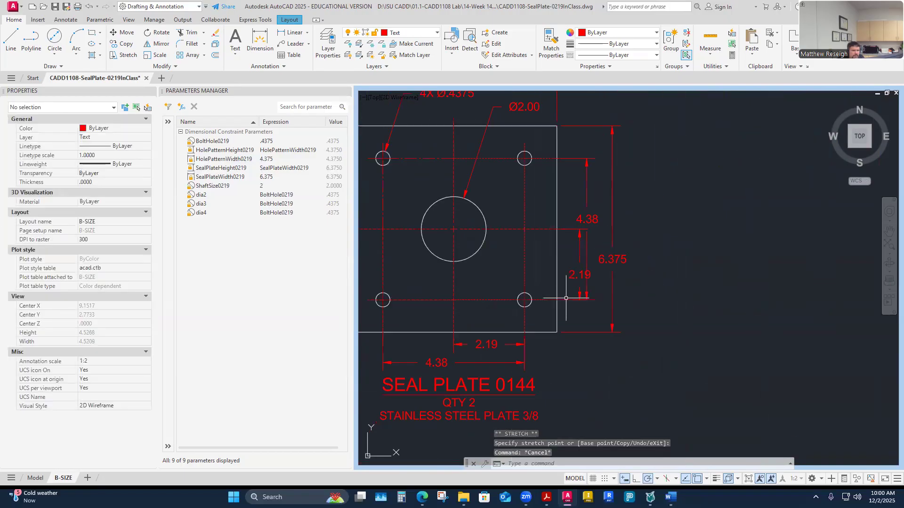
Step: Match the properties of the vertical 6.375 dimension onto the vertical and horizontal 4.38 bolt pattern dimensions
scroll(588, 270, "down", 1)
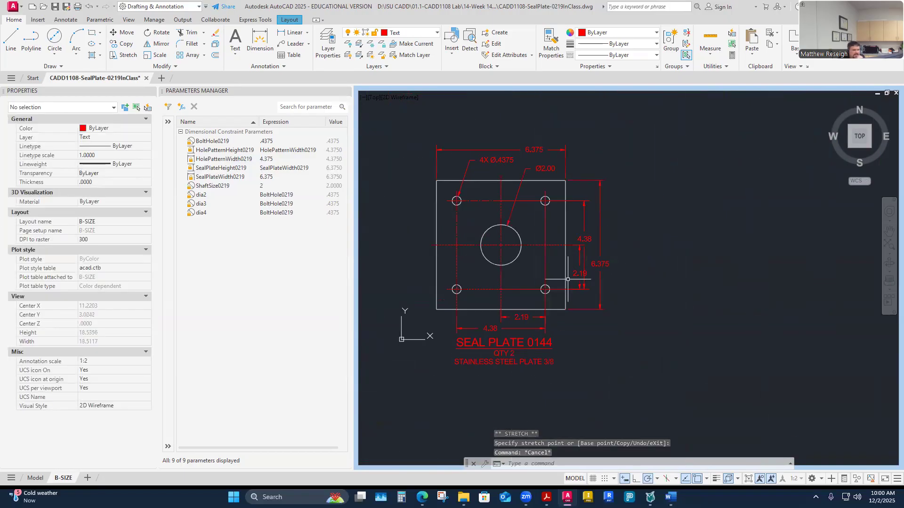
scroll(561, 283, "up", 3)
scroll(562, 283, "down", 2)
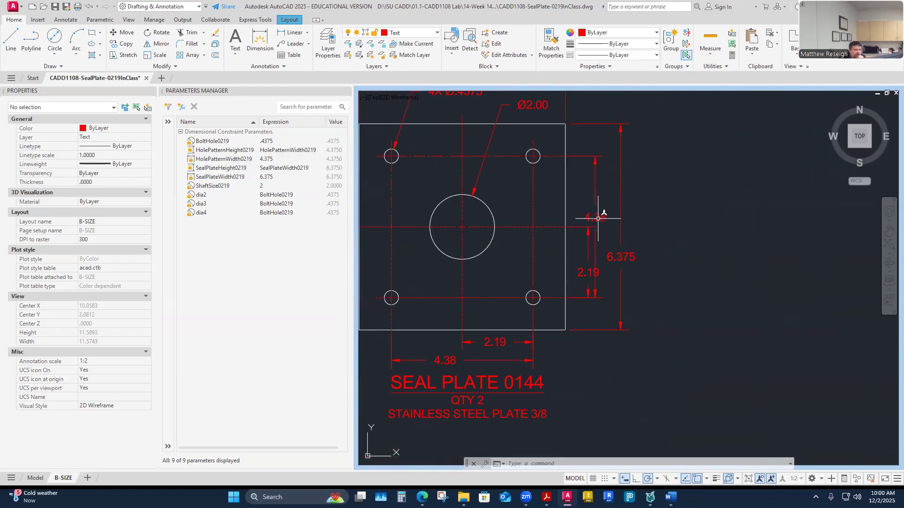
mouse_move(598, 218)
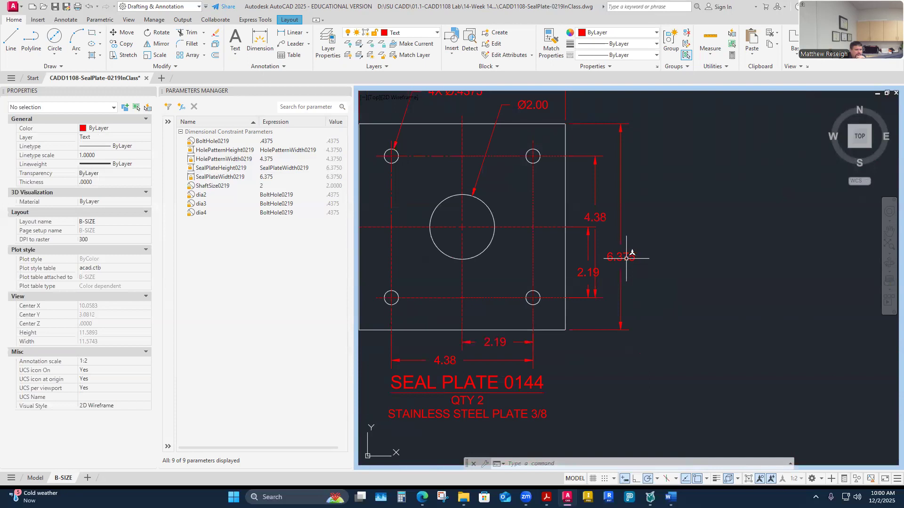
left_click(551, 44)
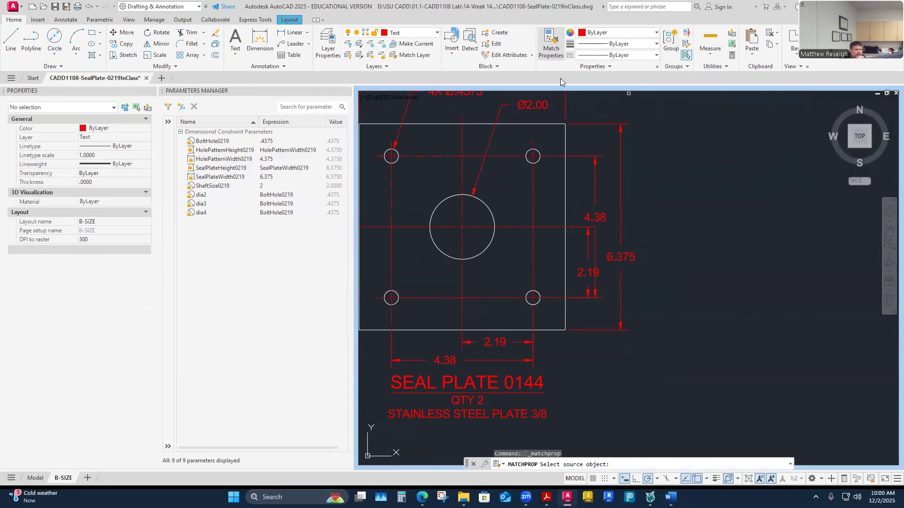
left_click(630, 255)
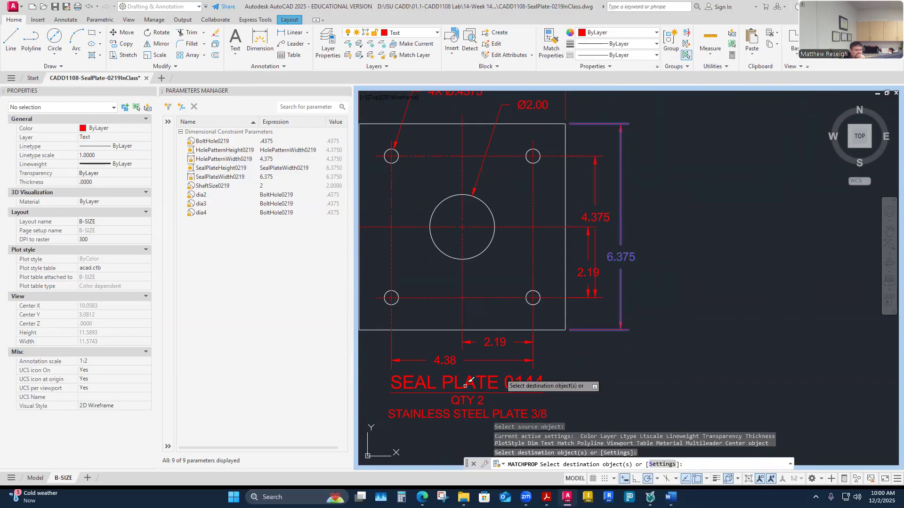
left_click(444, 361)
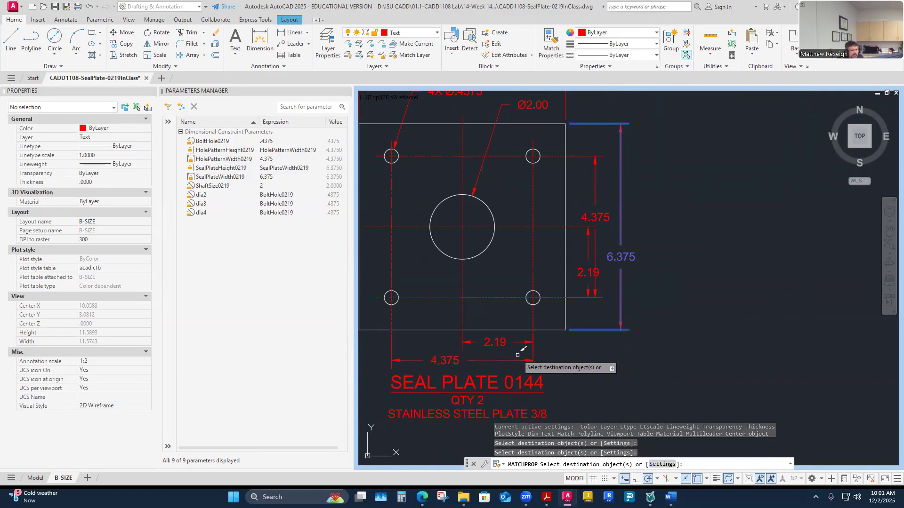
key("Escape")
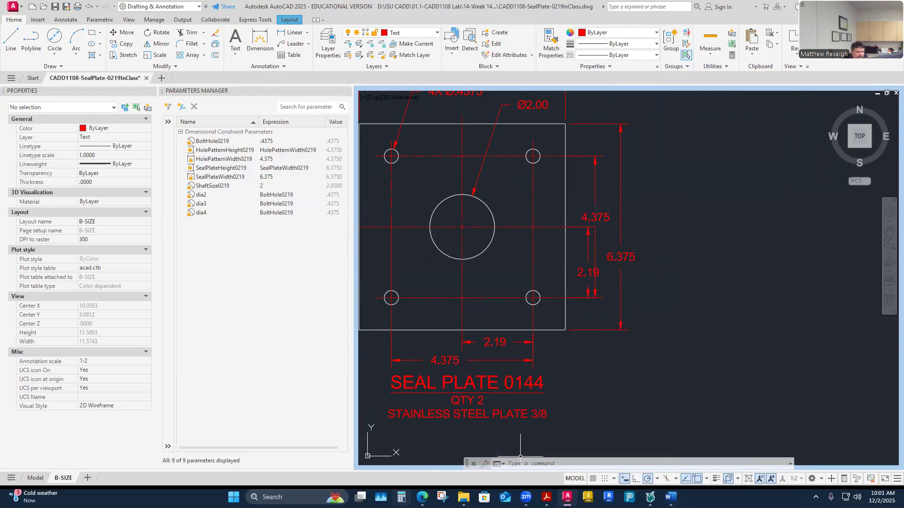
Step: Switch to Calculator and divide 4.375 by 2 to check the half bolt pattern spacing
left_click(402, 497)
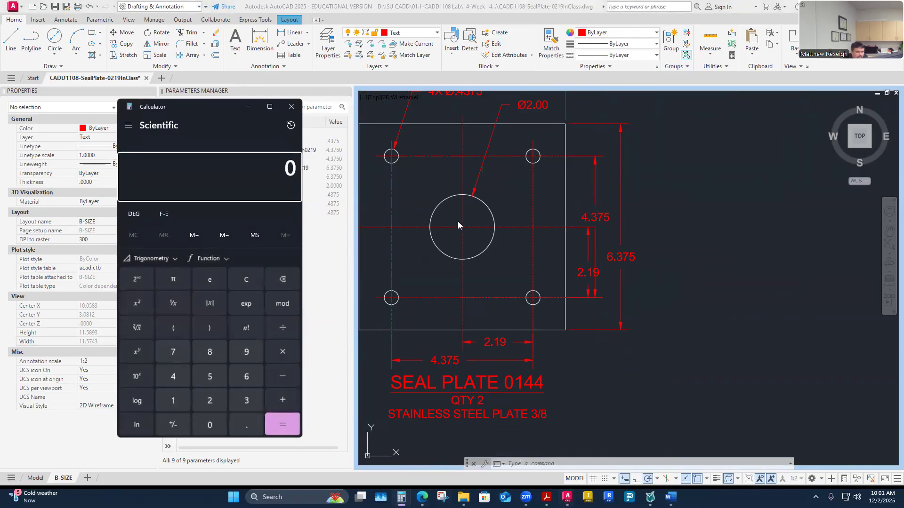
type(".375")
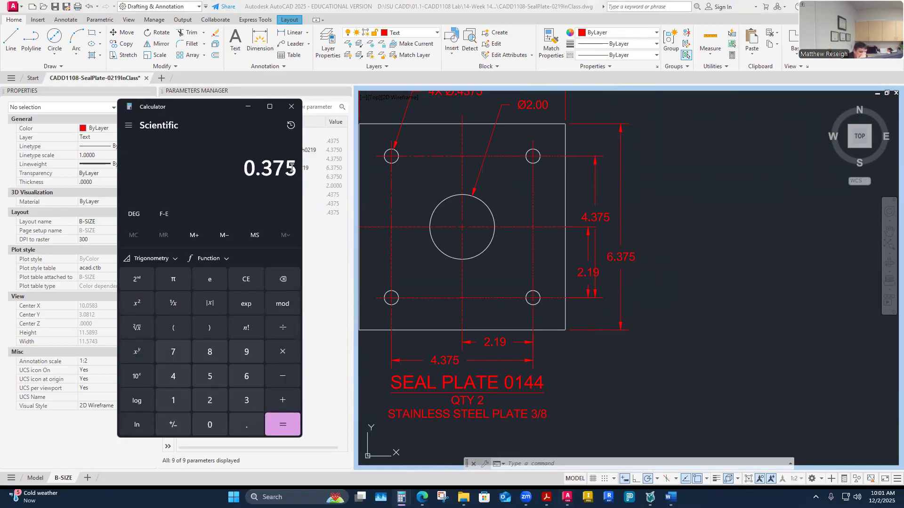
key("BackSpace")
key("BackSpace")
key("BackSpace")
key("BackSpace")
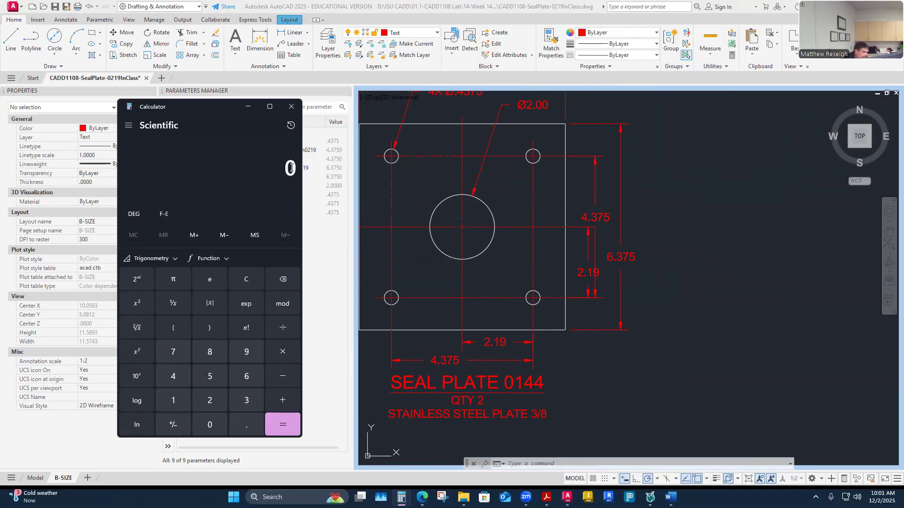
type("4.375")
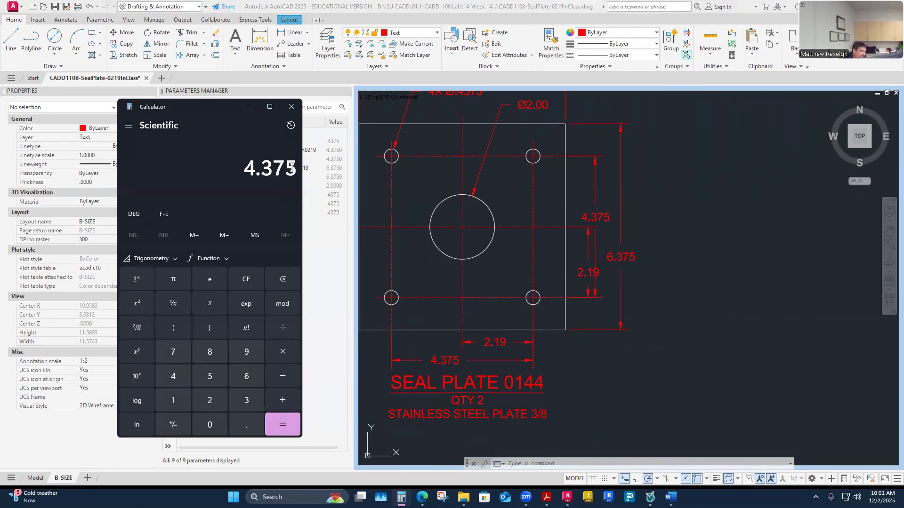
type(" ÷ 2")
key("Return")
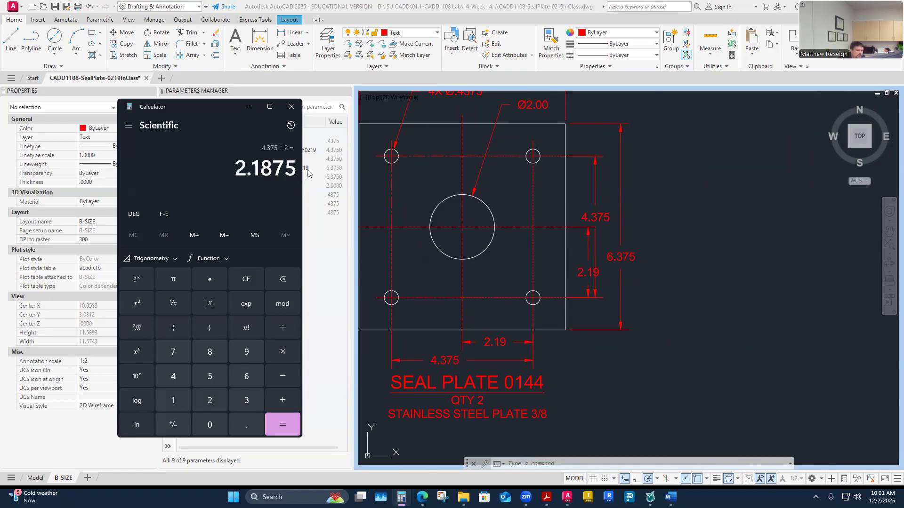
Step: Return to AutoCAD and set the vertical 2.19 dimension's precision to four decimal places
left_click(589, 275)
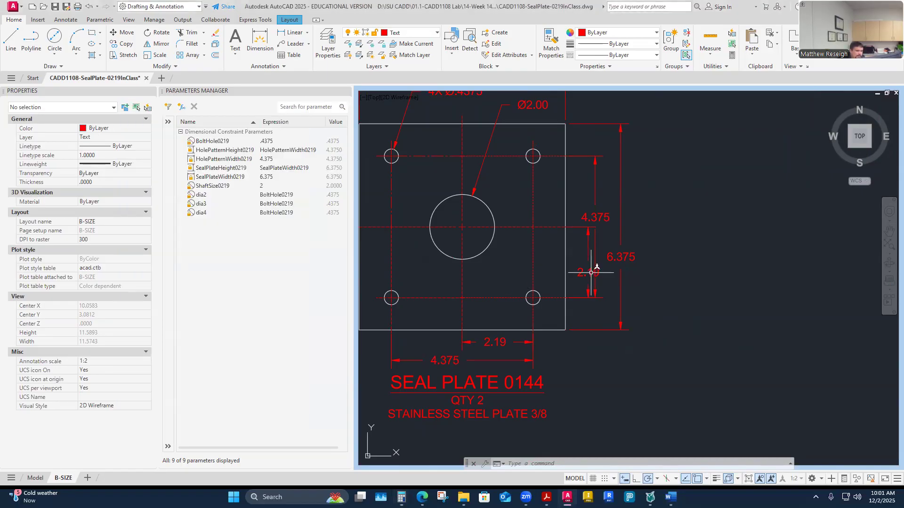
left_click(591, 272)
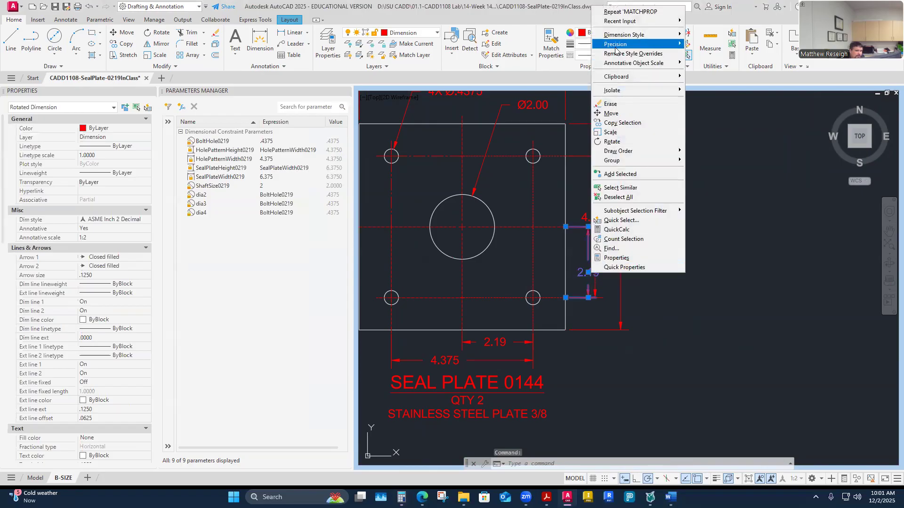
mouse_move(622, 44)
left_click(708, 86)
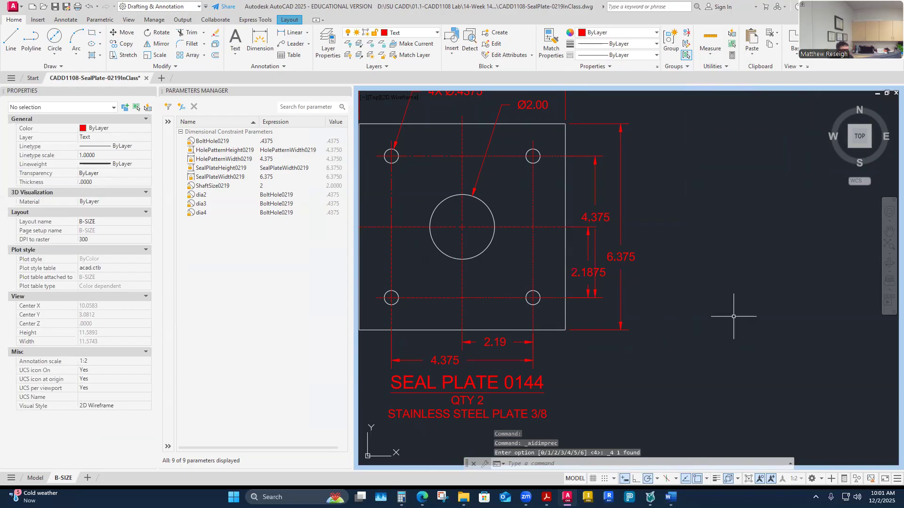
key("Escape")
Step: Match the properties of the vertical 2.1875 dimension onto the horizontal 2.19 dimension below the plate
scroll(602, 238, "down", 2)
scroll(599, 230, "up", 2)
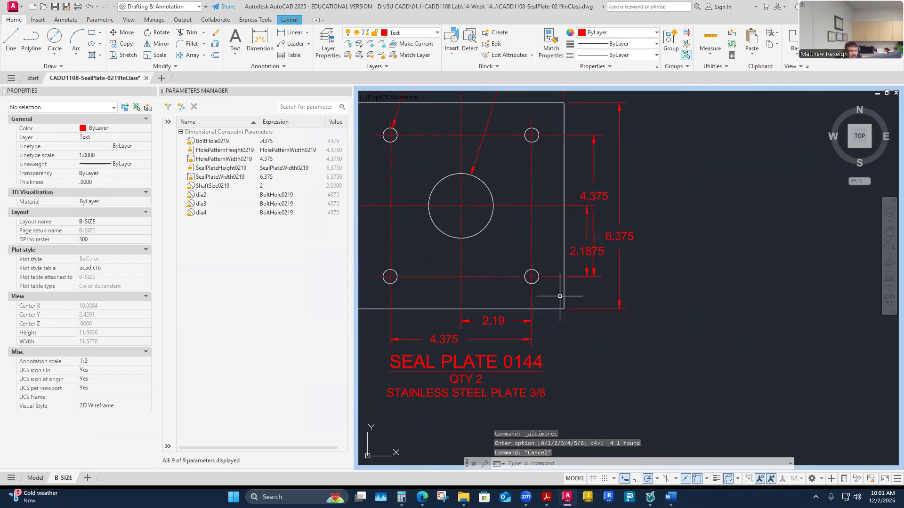
left_click(551, 42)
left_click(584, 252)
left_click(492, 321)
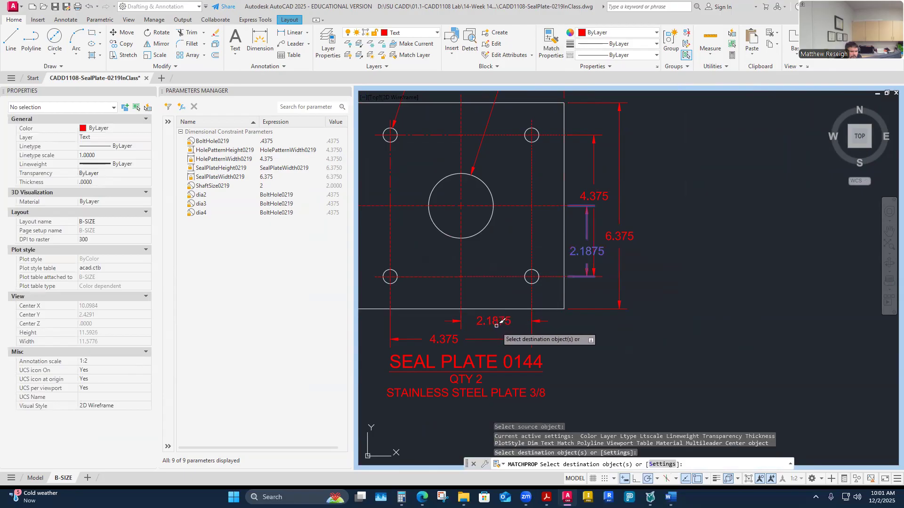
key("Escape")
key("Escape")
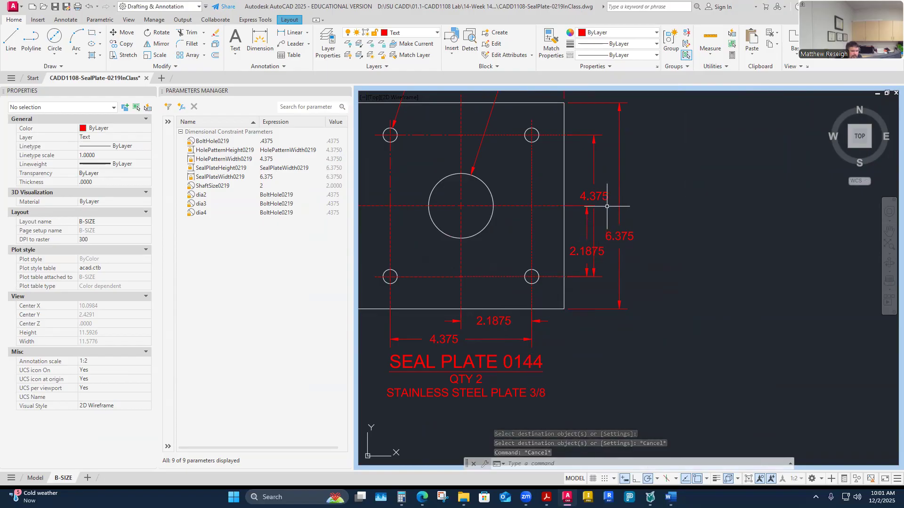
Step: Move the vertical 6.375 dimension well away from the plate and shift the vertical 4.375 dimension outward, clear of the 2.1875 dimension
scroll(652, 116, "up", 2)
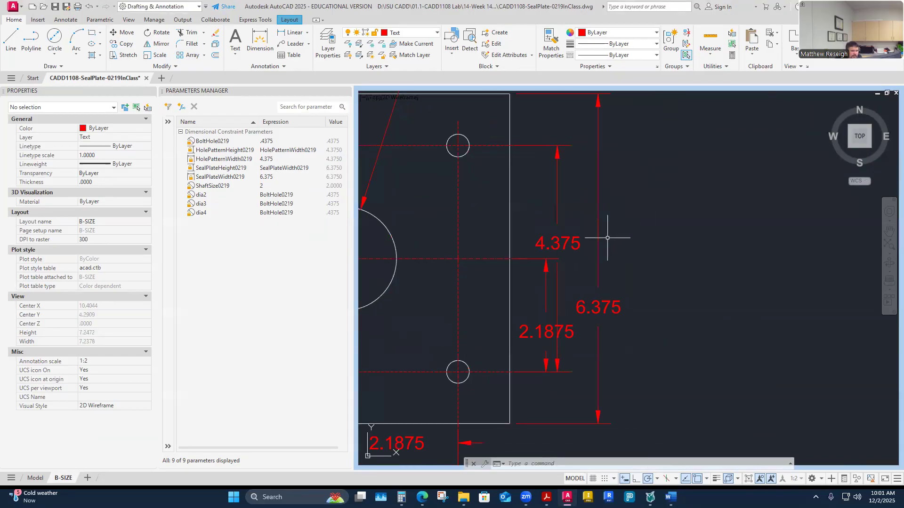
left_click(605, 304)
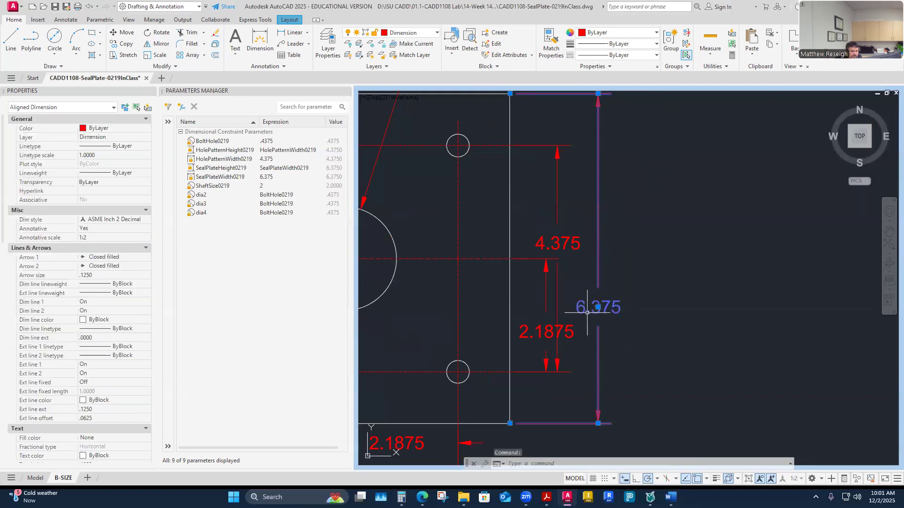
left_click(596, 307)
left_click(701, 303)
left_click(558, 247)
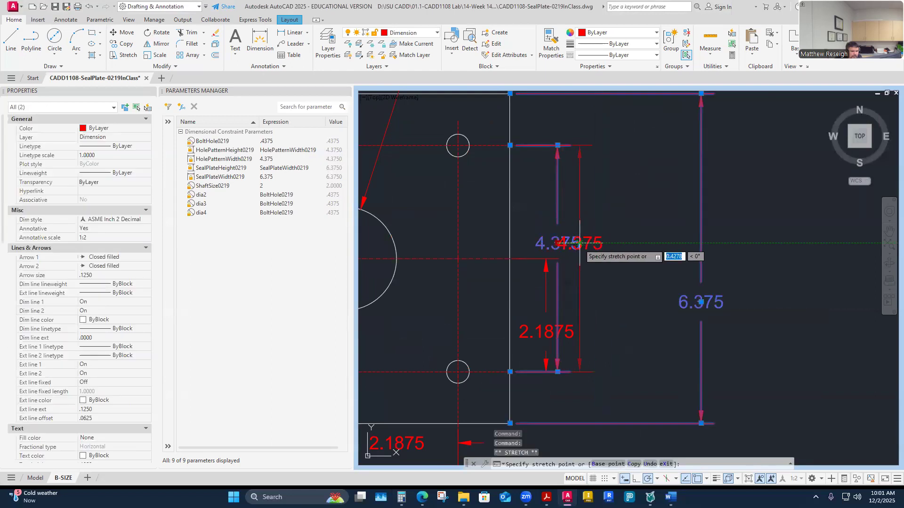
left_click(586, 216)
mouse_move(585, 216)
left_click(652, 189)
key("Escape")
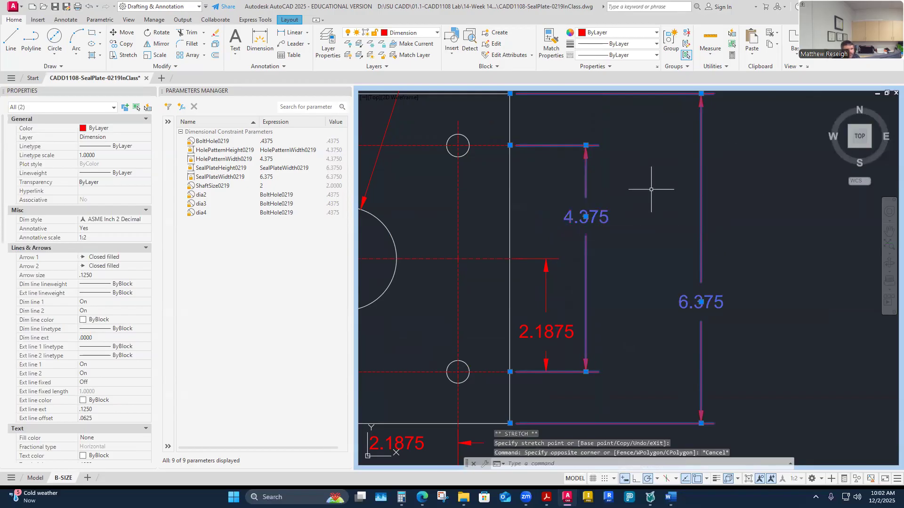
key("Escape")
Step: Move the vertical 6.375 dimension back toward the plate, just outside the 4.375 dimension
left_click(711, 301)
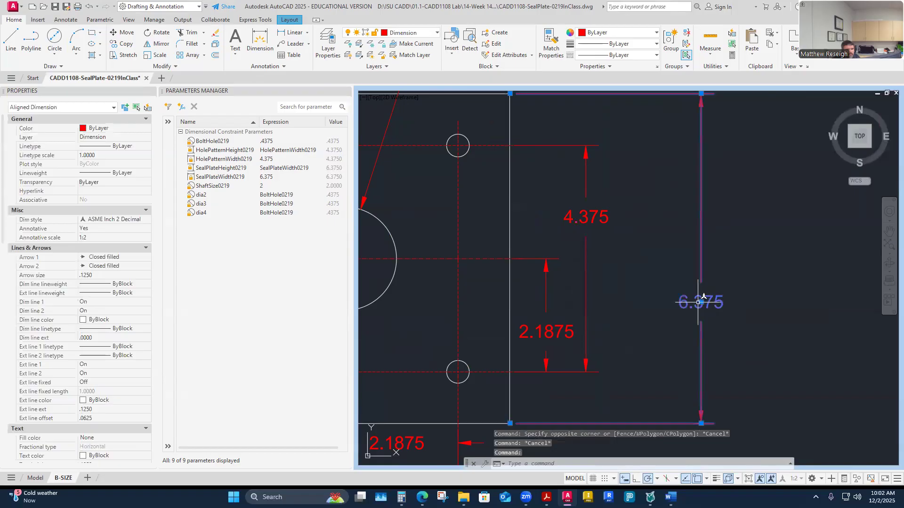
left_click(702, 302)
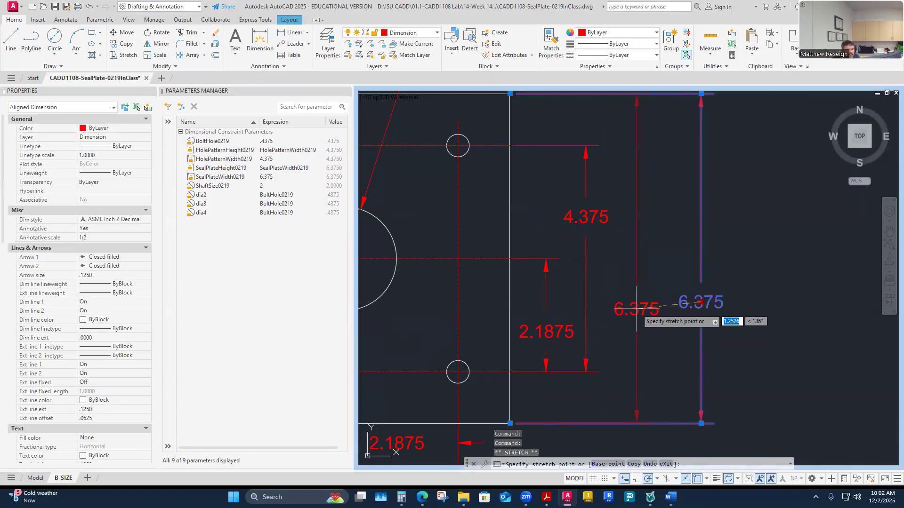
key("Escape")
scroll(697, 266, "down", 4)
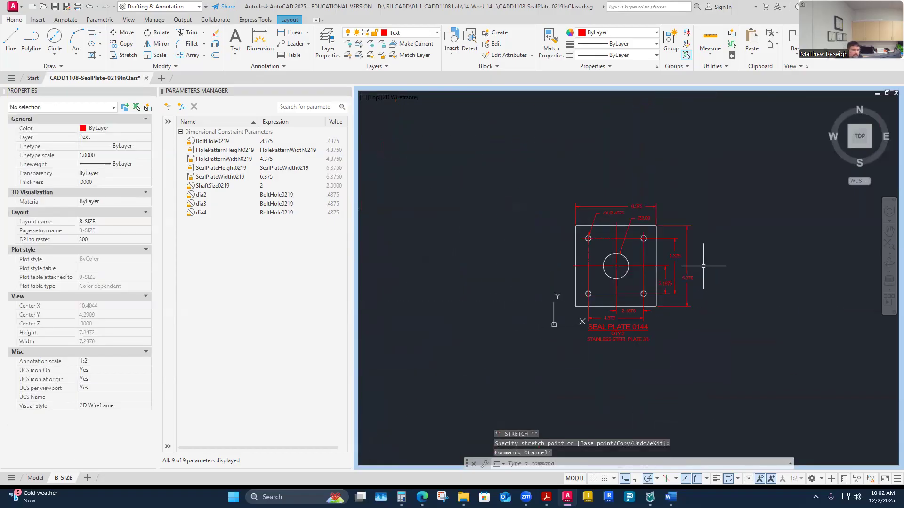
Step: Change the heading of the multiline text below the plate to SEAL PLATE 0219
scroll(631, 209, "up", 2)
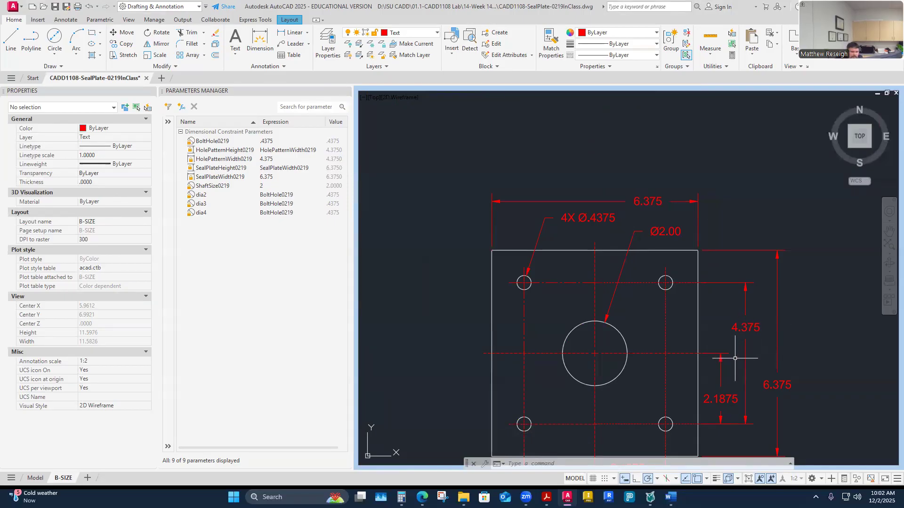
scroll(733, 316, "down", 6)
scroll(767, 332, "up", 6)
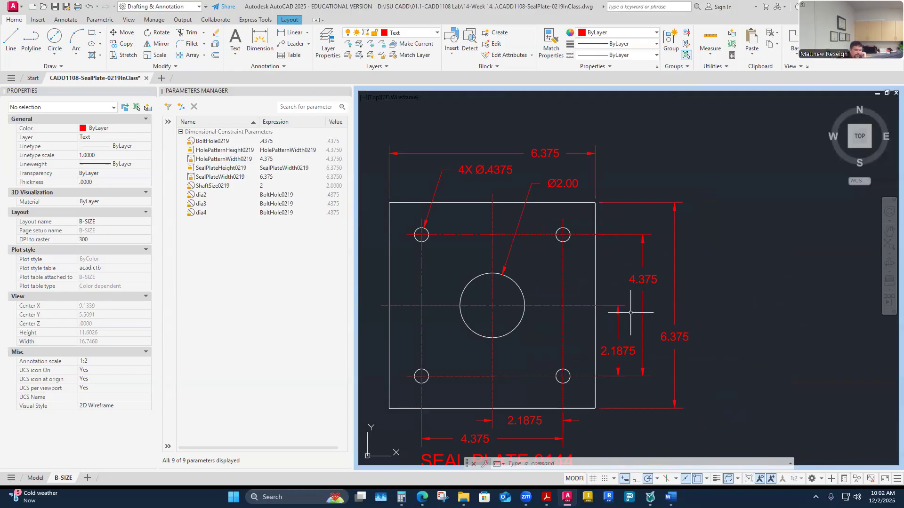
middle_click_drag(608, 283, 617, 195)
scroll(567, 405, "up", 2)
left_click(552, 354)
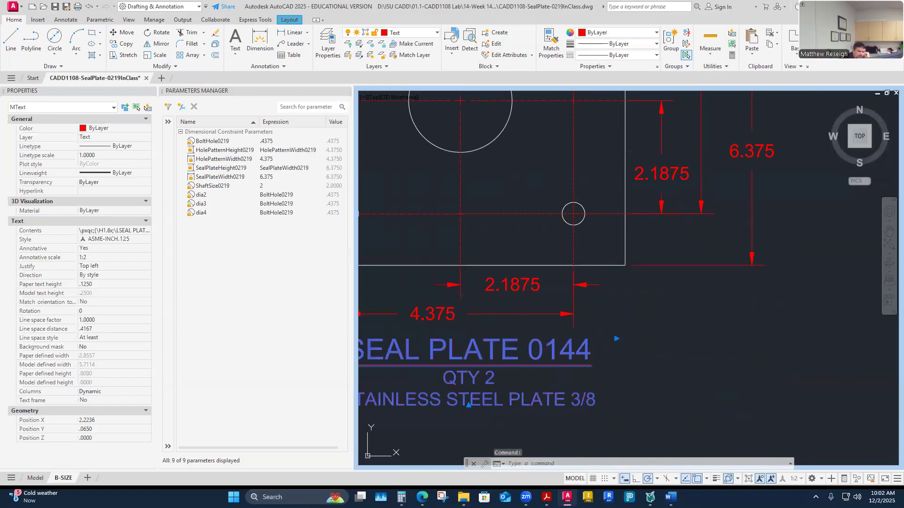
double_click(553, 354)
key("BackSpace")
key("BackSpace")
key("BackSpace")
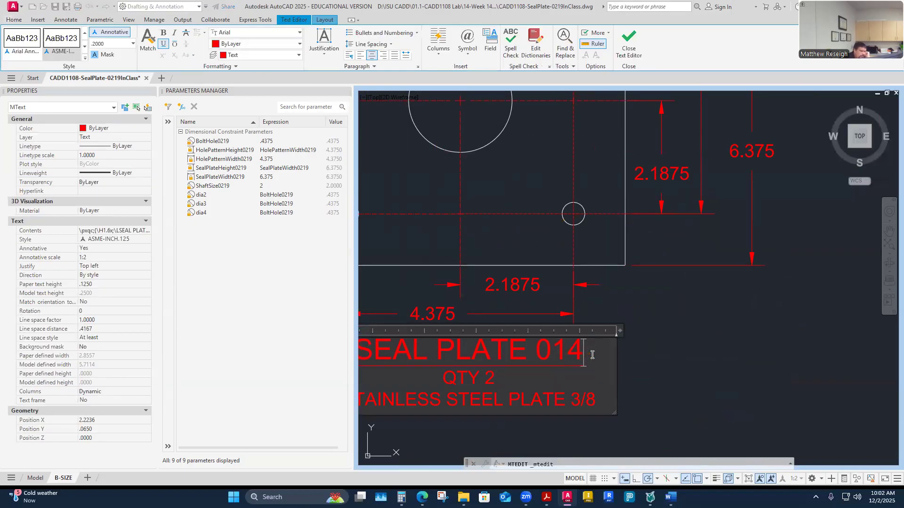
type("219")
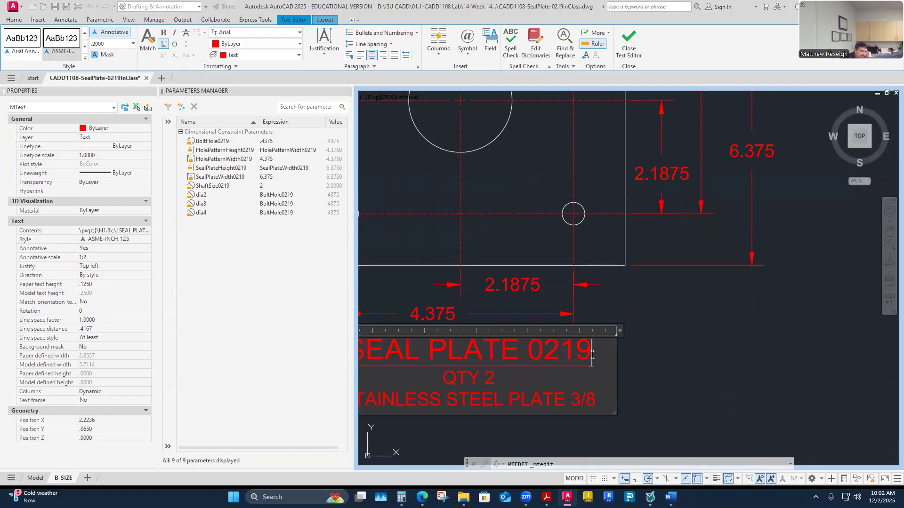
left_click(735, 323)
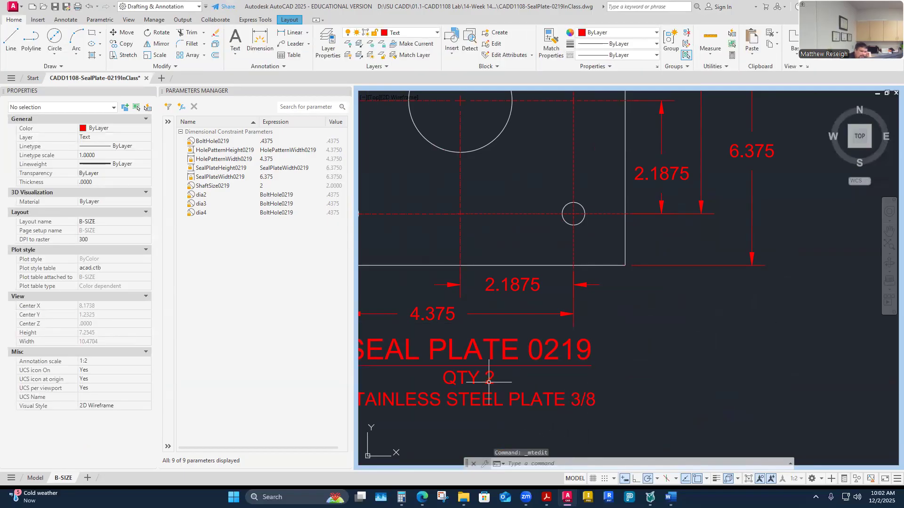
Step: Minimize the maximized viewport to return to the paper sheet and check the title block
scroll(594, 339, "down", 4)
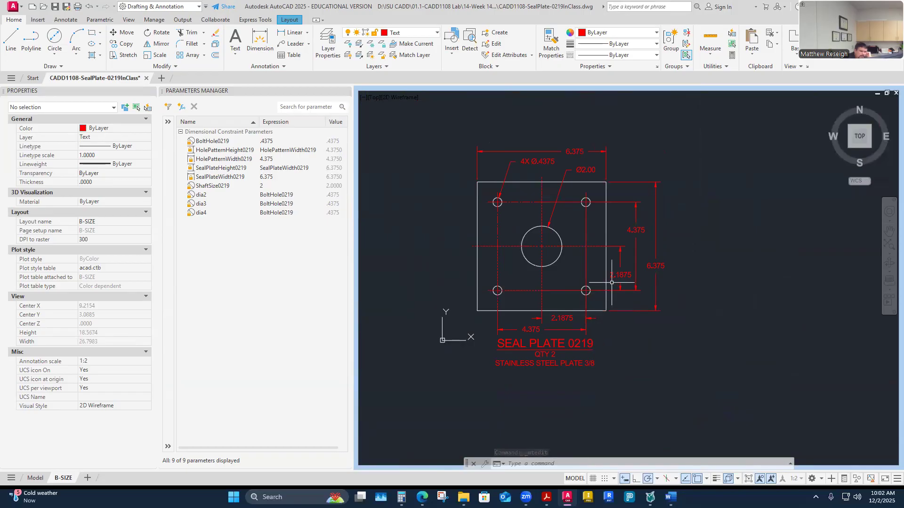
left_click(748, 479)
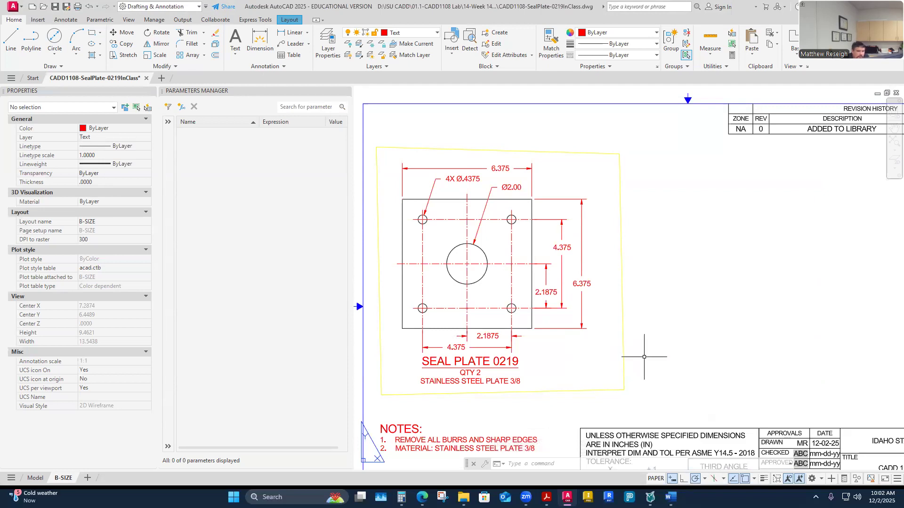
scroll(554, 311, "down", 3)
scroll(726, 380, "up", 3)
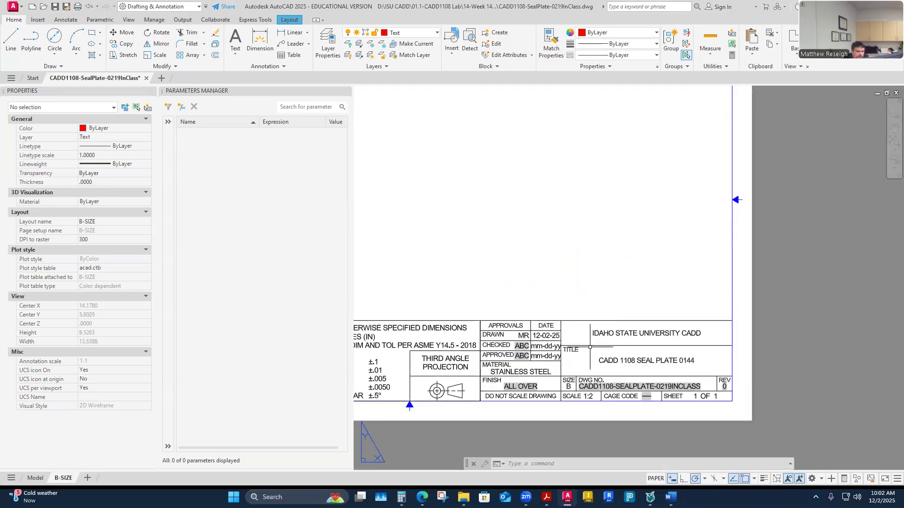
scroll(592, 130, "down", 5)
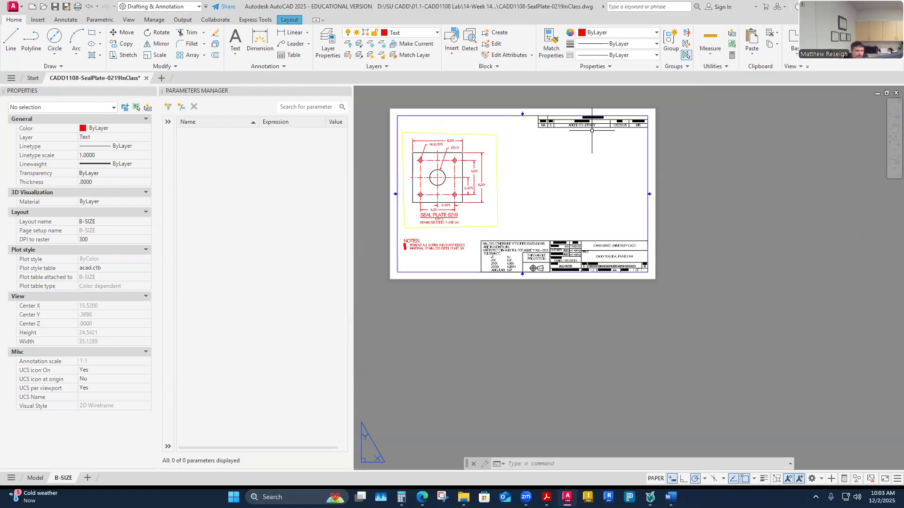
scroll(592, 131, "up", 2)
scroll(607, 301, "up", 2)
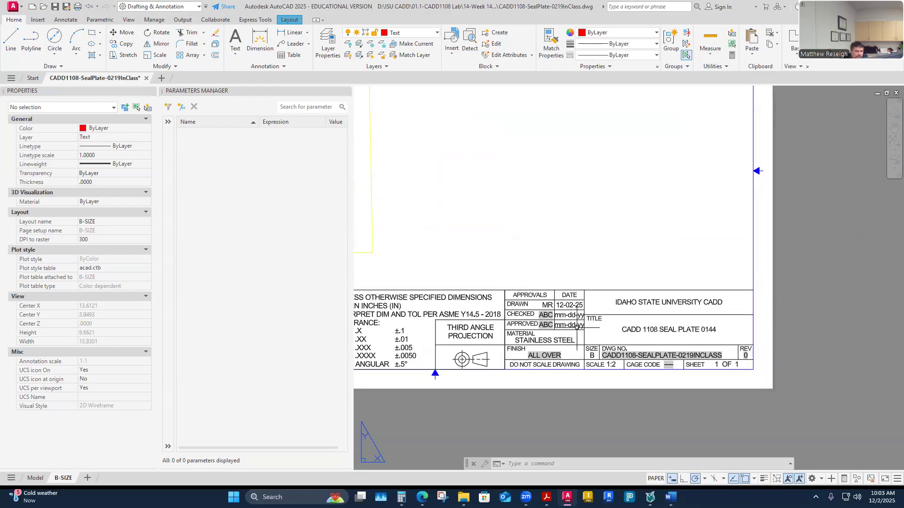
Step: Set the title block's TITLE attribute to CADD 1108 SEAL PLATE 0219
double_click(608, 313)
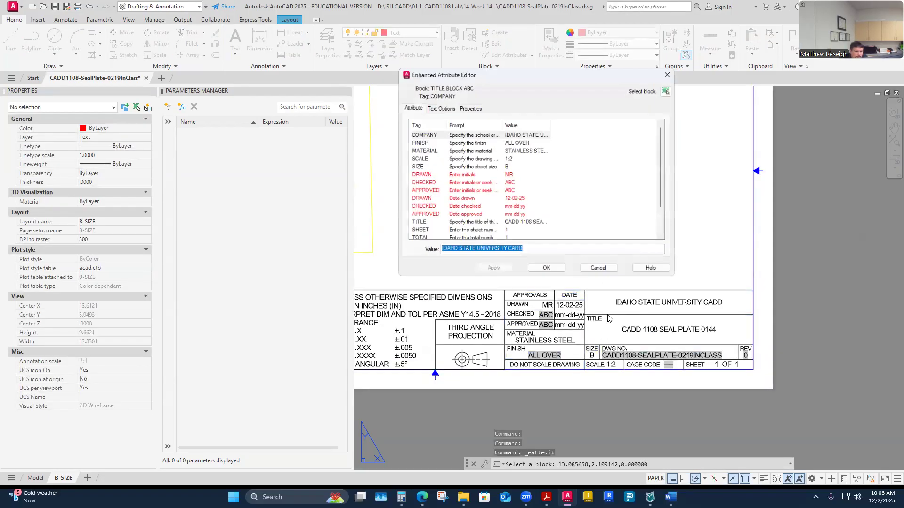
scroll(503, 219, "down", 2)
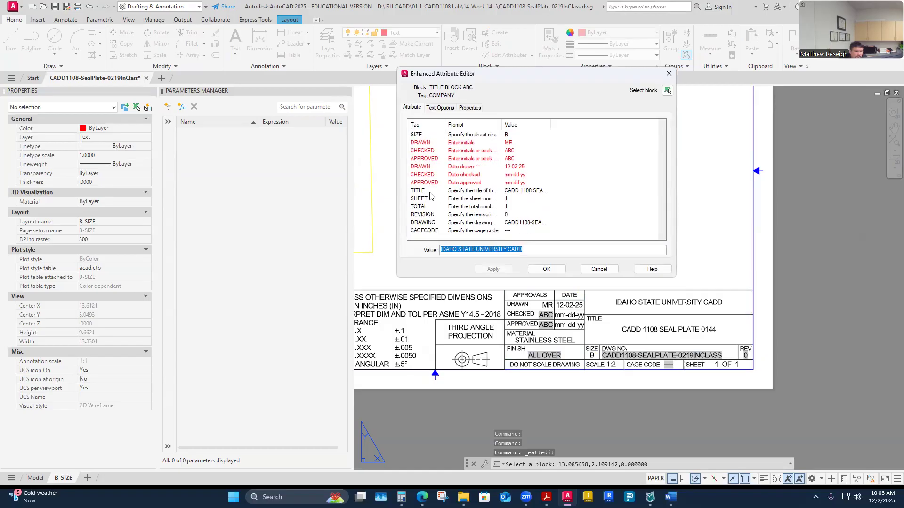
left_click(522, 191)
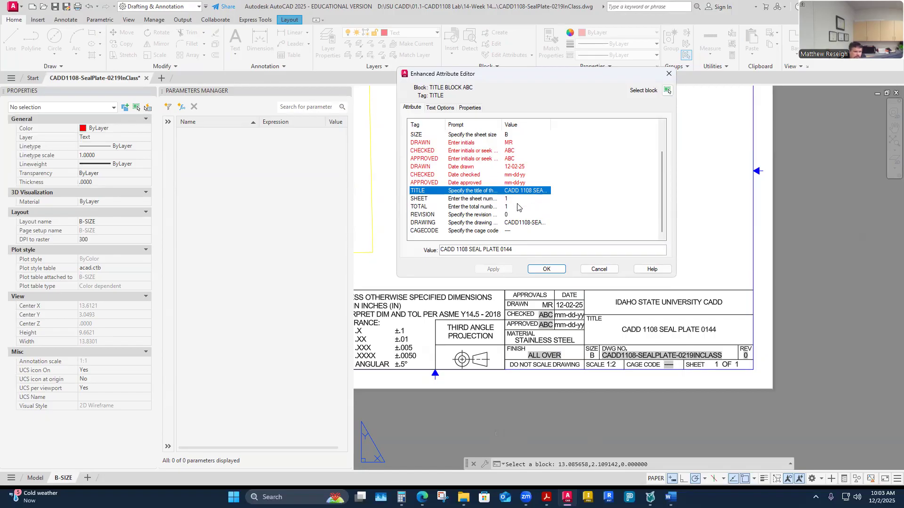
left_click(513, 250)
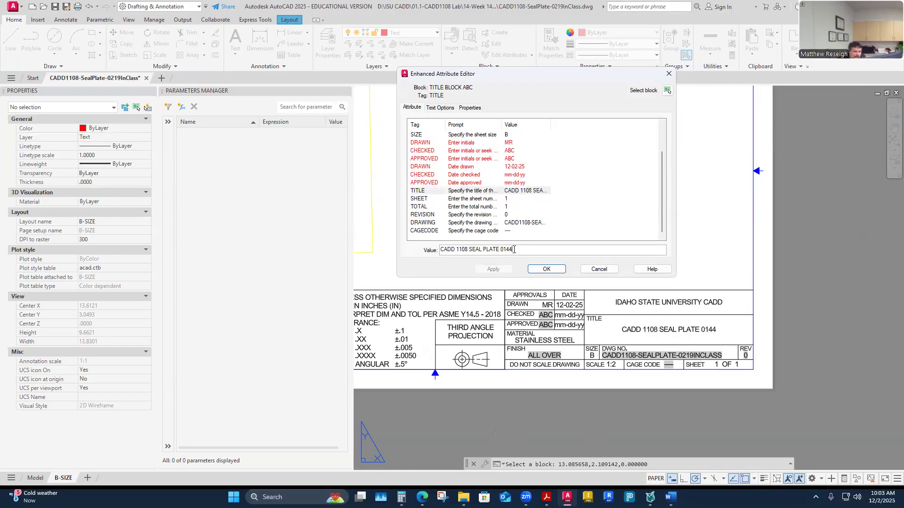
key("BackSpace")
key("BackSpace")
key("BackSpace")
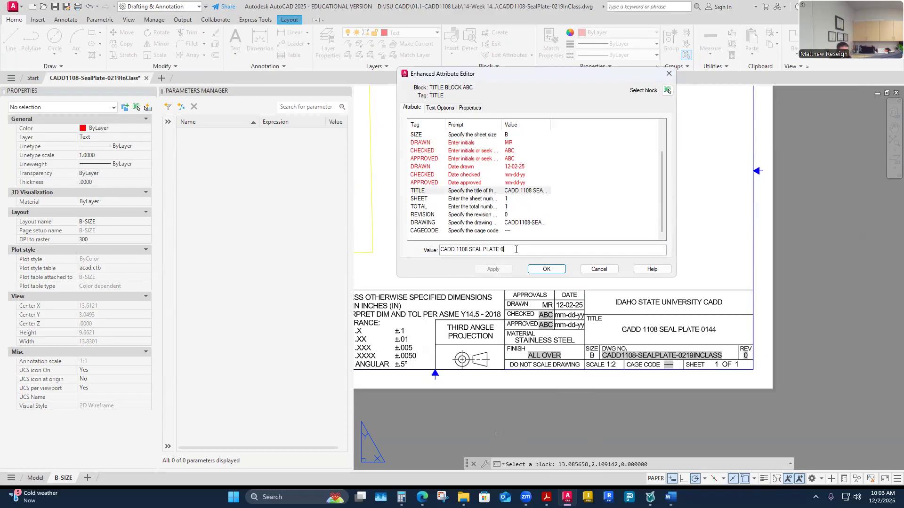
type("1219")
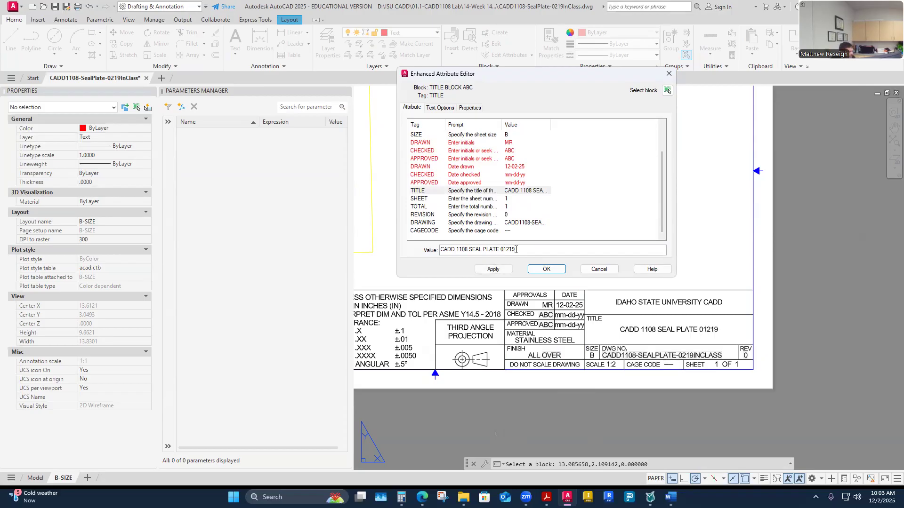
key("BackSpace")
key("BackSpace")
key("BackSpace")
key("BackSpace")
type("219")
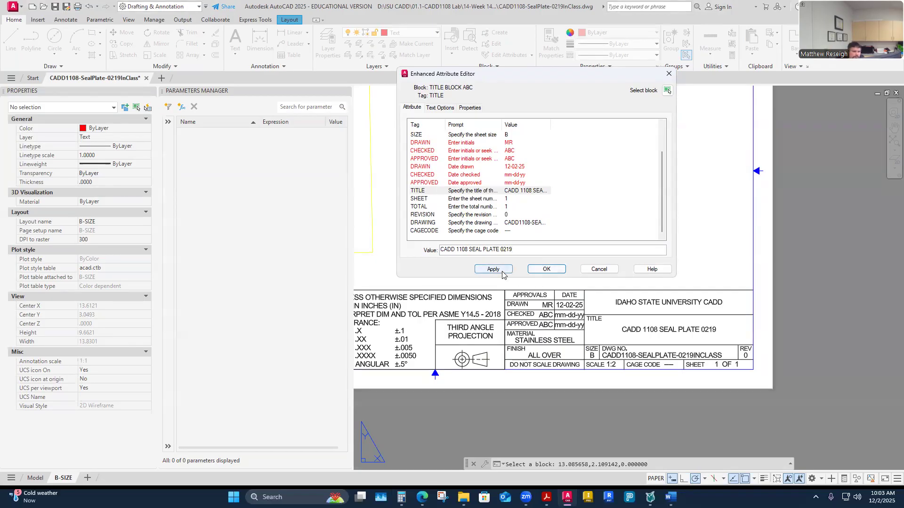
left_click(550, 269)
Step: Check the finished sheet, close the Parameters Manager and save the drawing
scroll(553, 270, "down", 5)
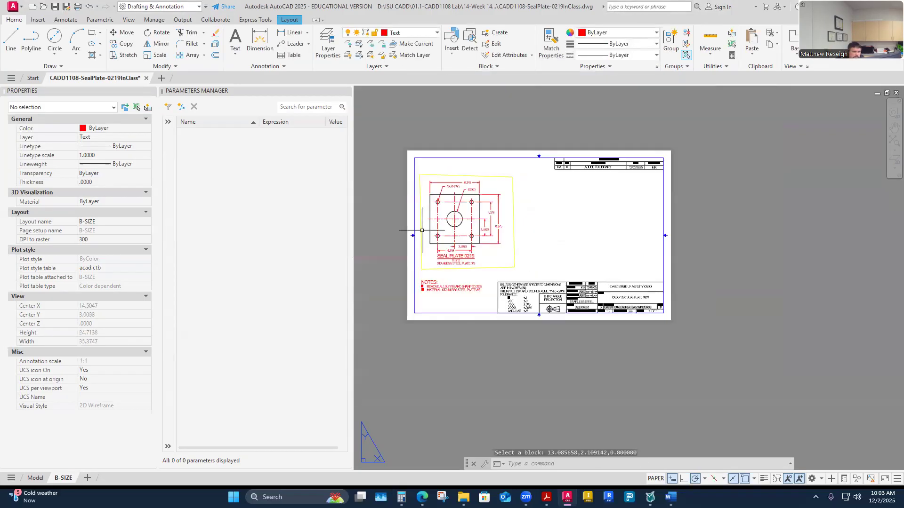
scroll(452, 238, "up", 5)
scroll(480, 291, "down", 3)
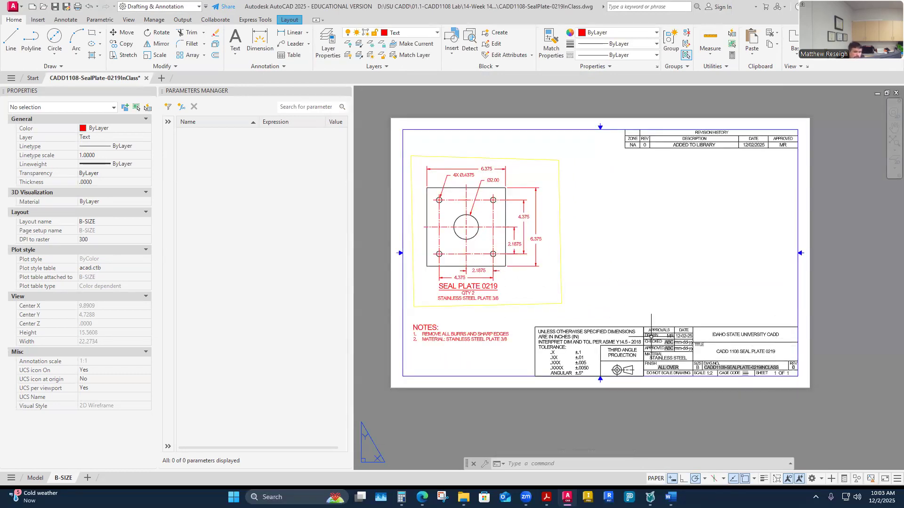
scroll(467, 213, "up", 2)
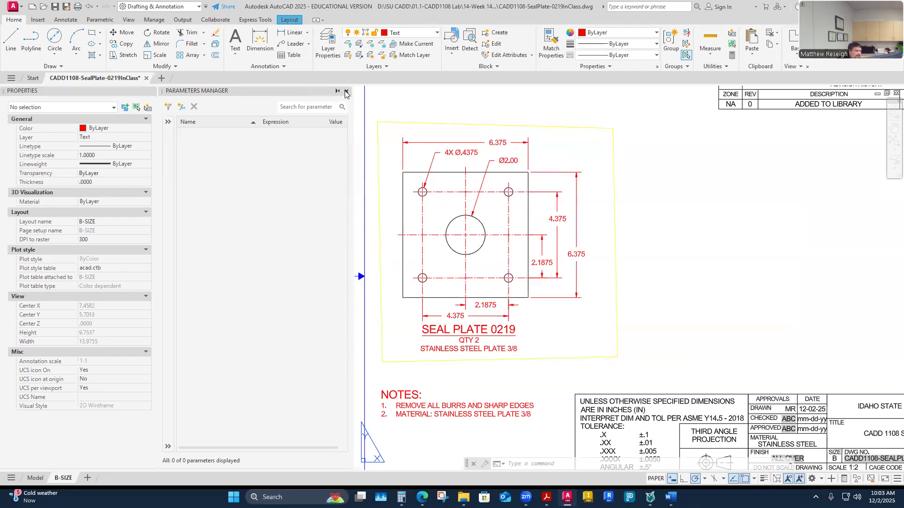
left_click(346, 92)
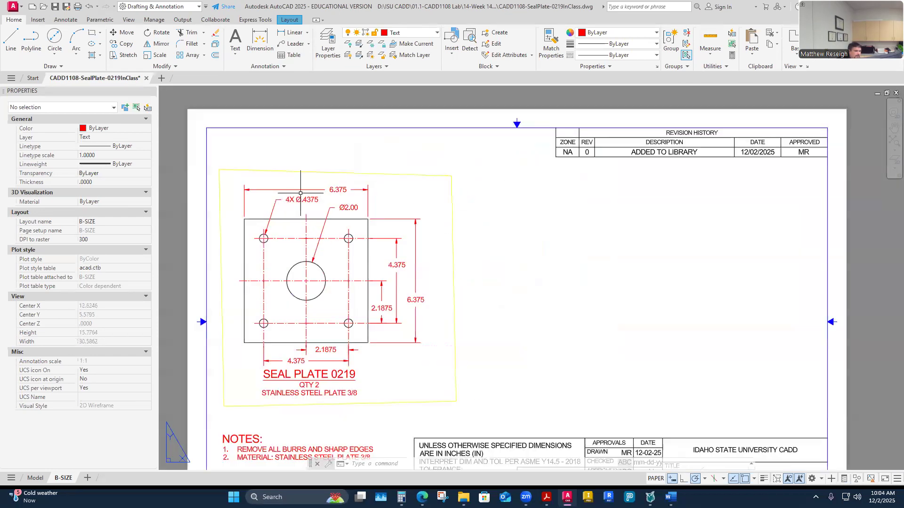
left_click(56, 8)
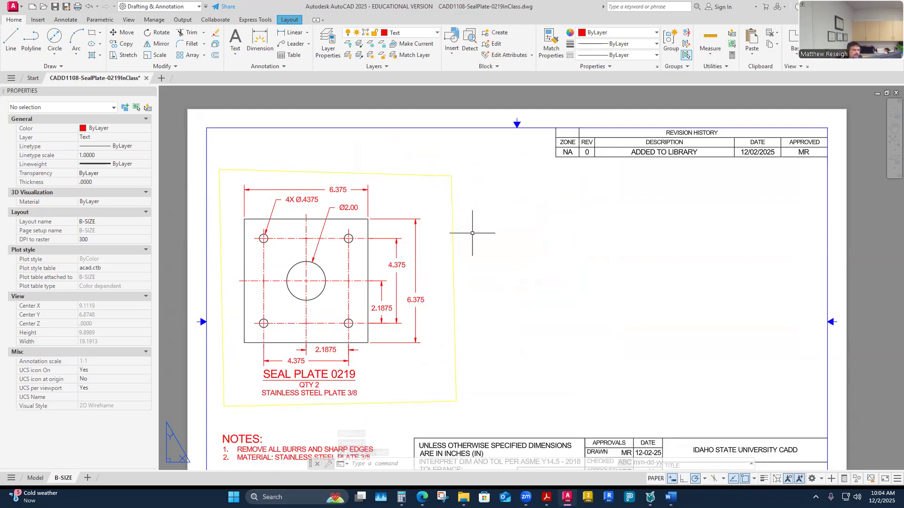
scroll(472, 231, "down", 2)
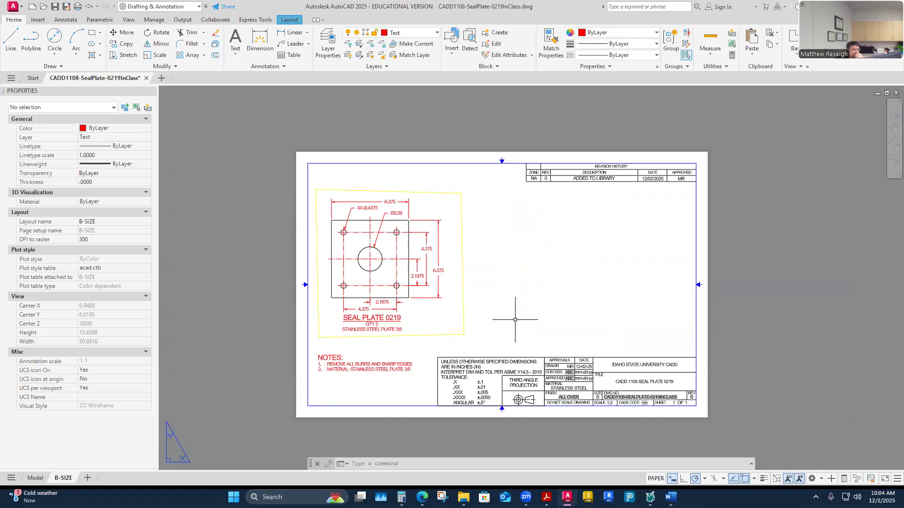
Step: Switch to the CADD 1108 Seal Plate assignment page in Edge and review the reference seal plate drawings
mouse_move(422, 498)
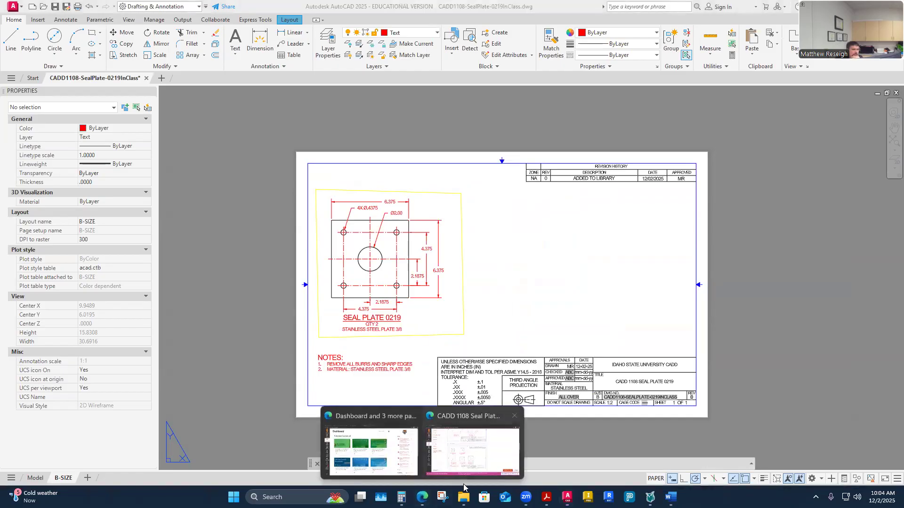
left_click(469, 461)
scroll(438, 313, "down", 10)
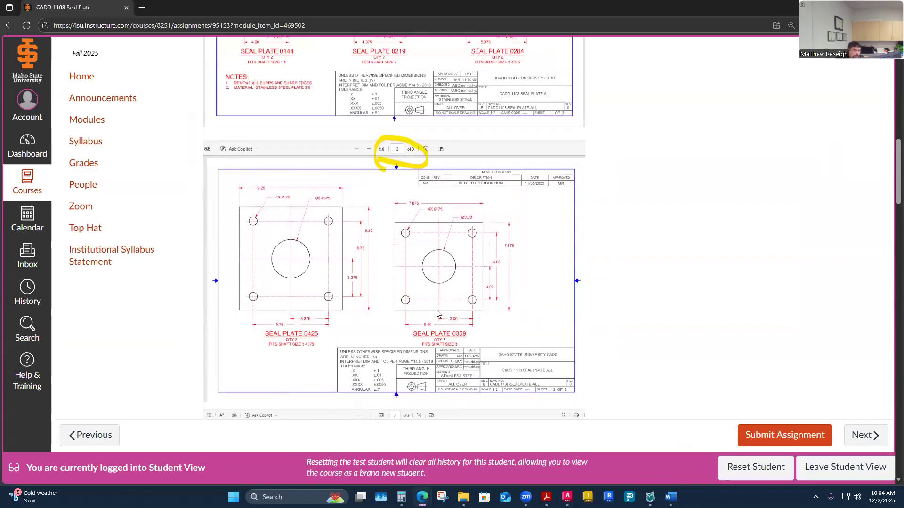
scroll(437, 313, "up", 4)
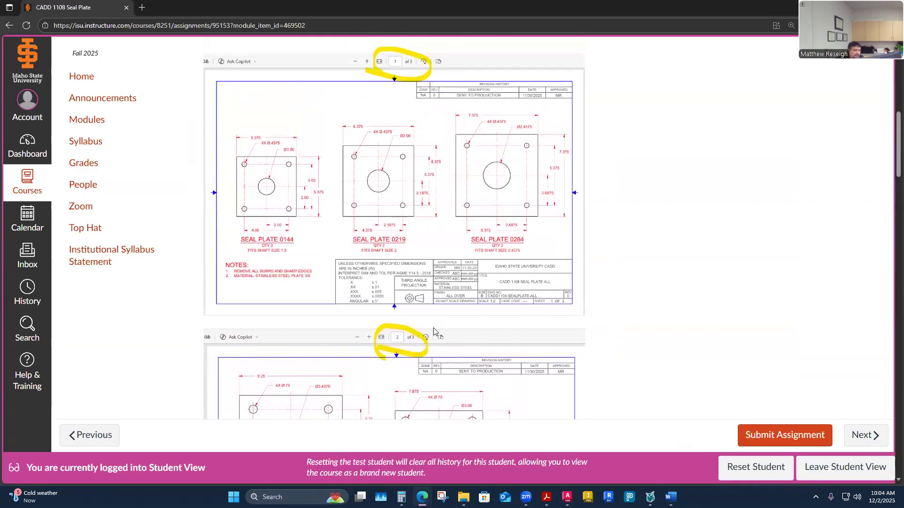
scroll(438, 332, "down", 5)
scroll(431, 335, "down", 2)
scroll(433, 349, "up", 4)
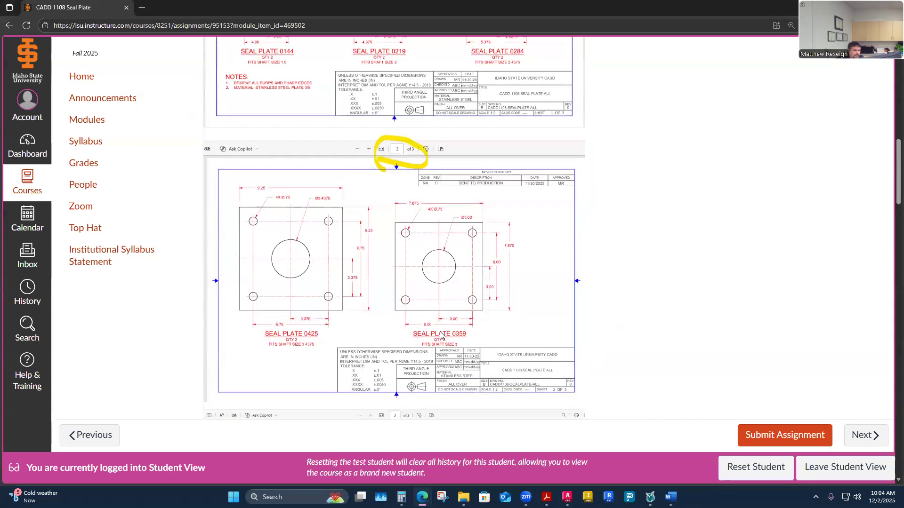
Step: Review the three sheets of the completed seal plate PDF on the assignment page
scroll(436, 337, "up", 2)
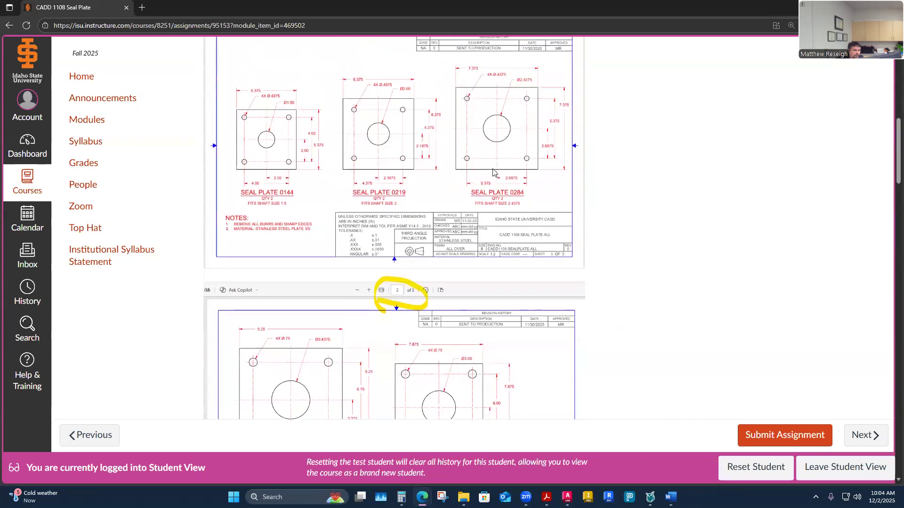
scroll(410, 242, "down", 2)
scroll(355, 310, "up", 2)
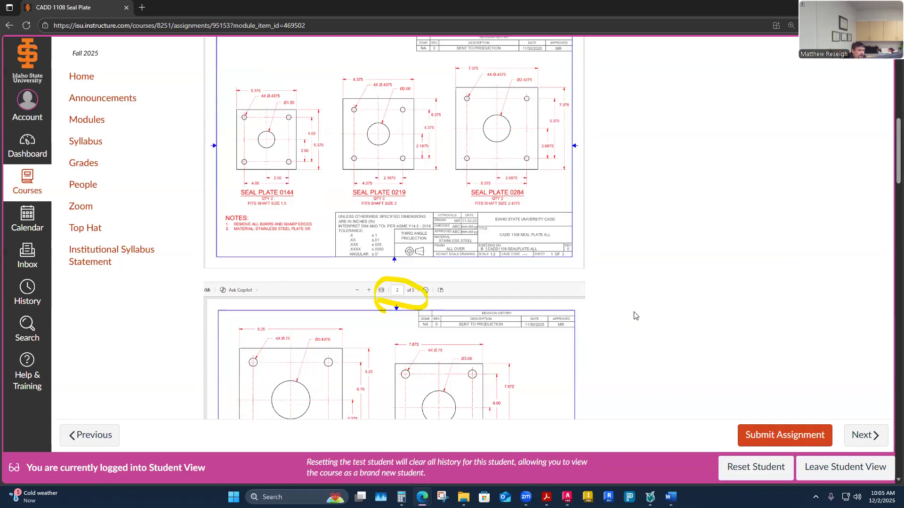
scroll(632, 280, "down", 5)
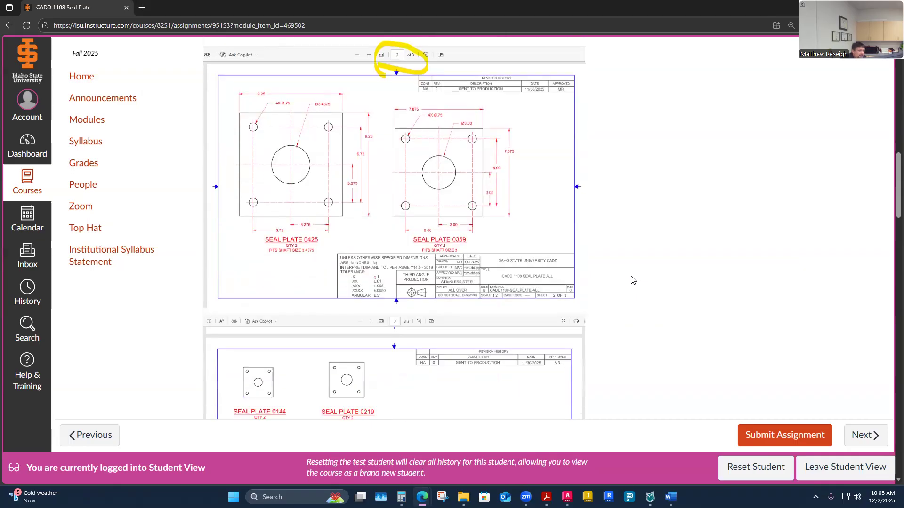
scroll(592, 267, "down", 2)
scroll(584, 260, "down", 3)
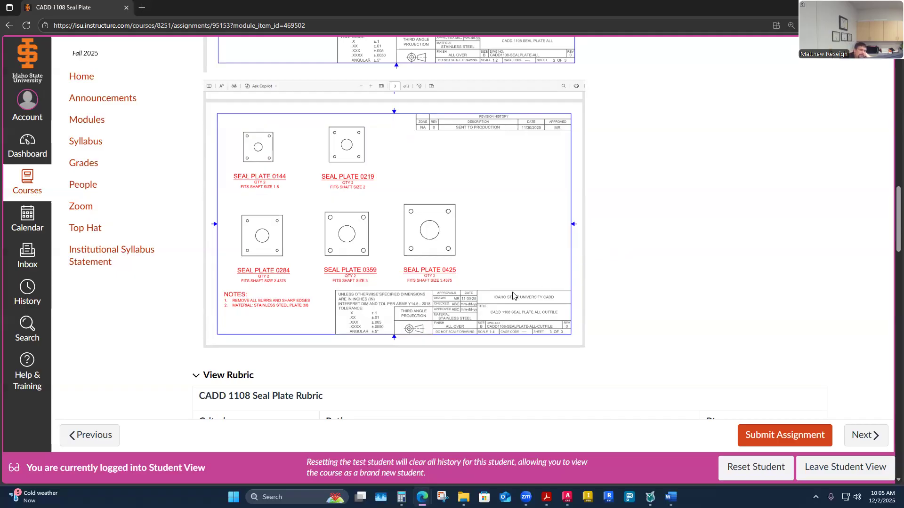
scroll(513, 295, "up", 10)
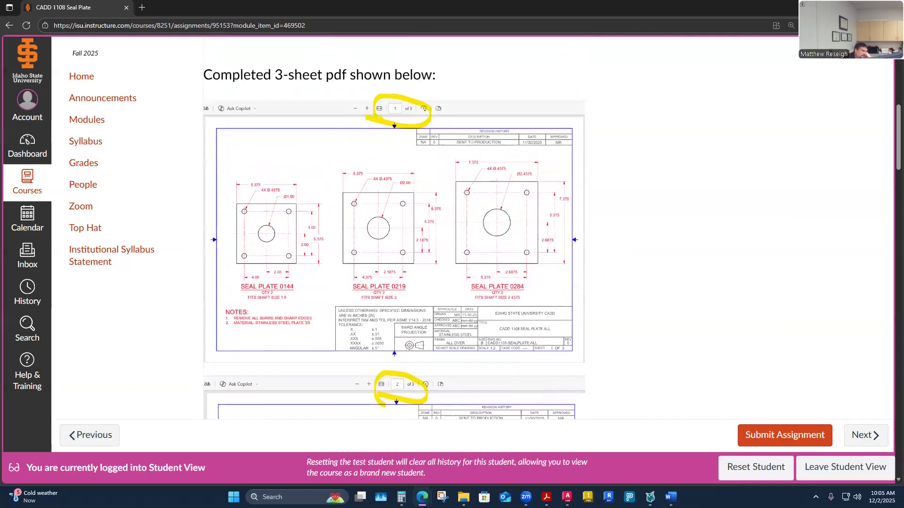
scroll(448, 247, "up", 3)
scroll(407, 261, "down", 4)
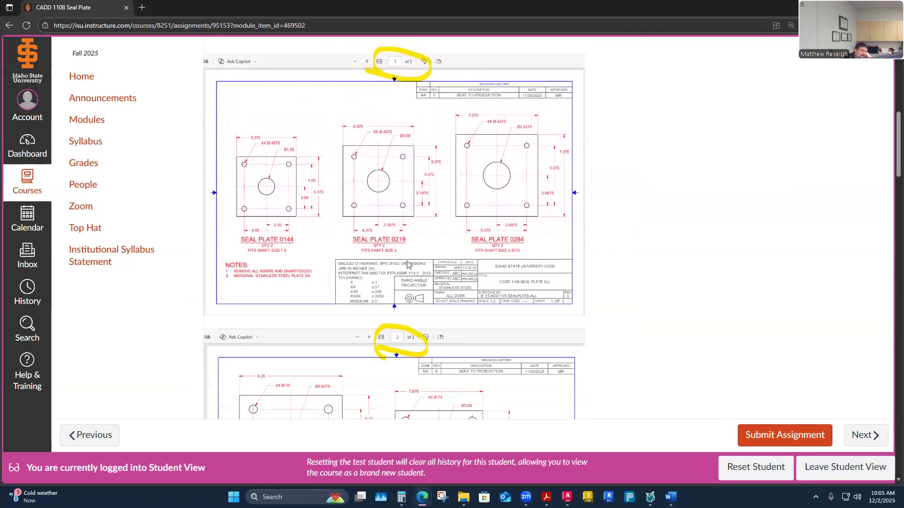
Step: Switch to AutoCAD and start saving the 0219 seal plate drawing under a new name
mouse_move(464, 497)
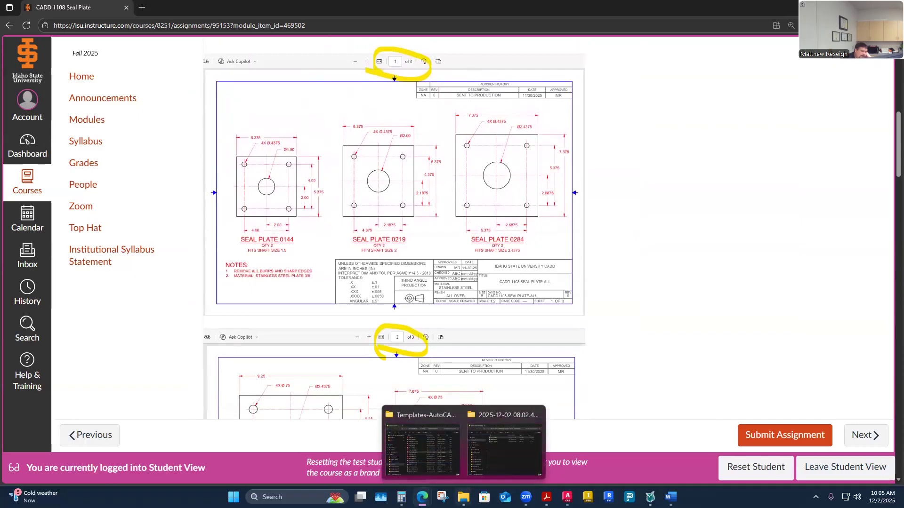
left_click(568, 497)
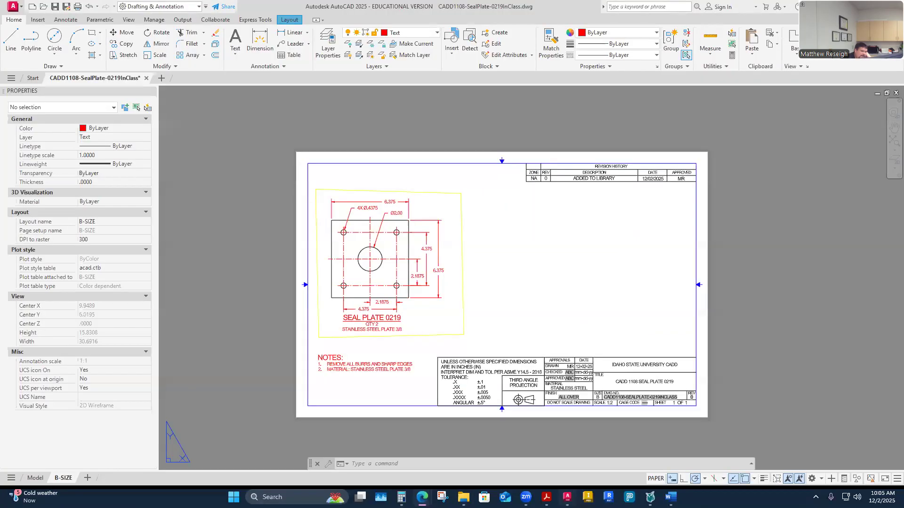
left_click(66, 7)
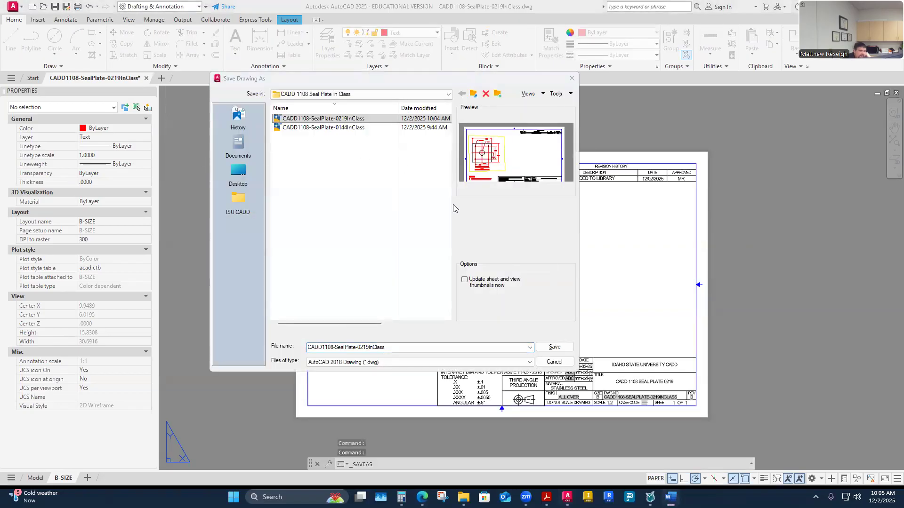
Step: Switch to the CADD1108-ScrewConveyorStandardParts document in Word and examine the Trough End Dust Seals size table
key("alt+Tab")
key("alt+Tab")
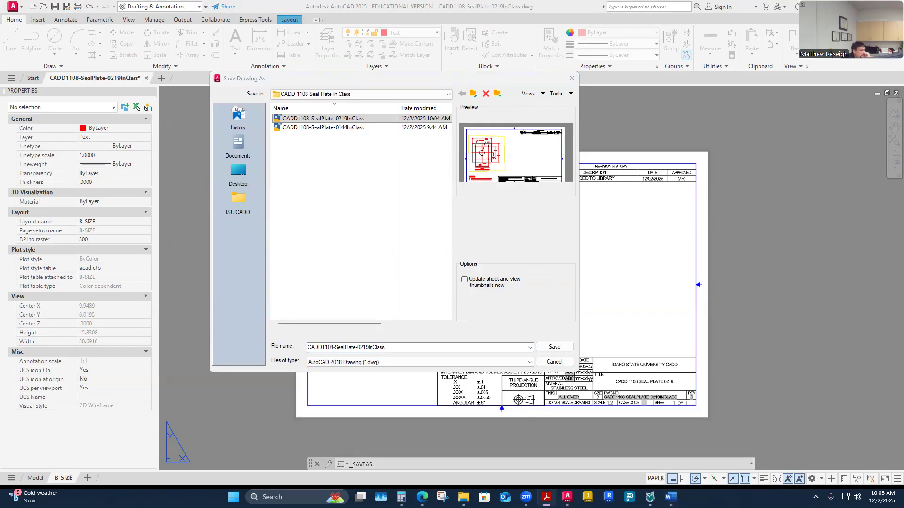
key("alt+Tab")
left_click_drag(693, 82, 612, 58)
scroll(341, 337, "down", 2)
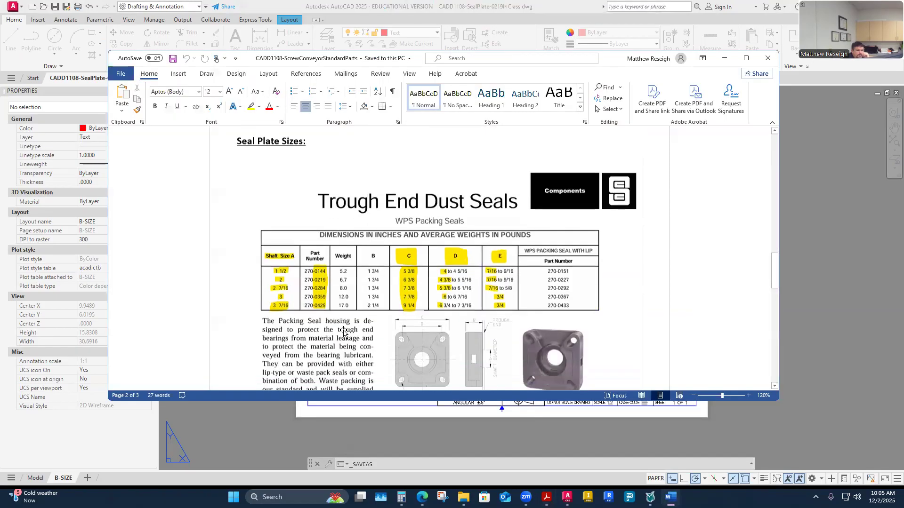
left_click(747, 57)
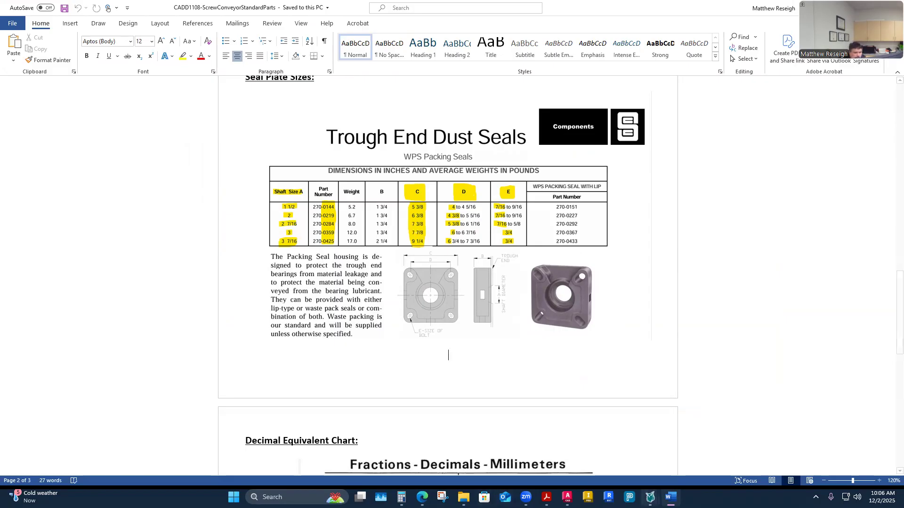
Step: Return to AutoCAD and save the drawing as CADD1108-SealPlate-0284InClass in the CADD 1108 Seal Plate In Class folder
mouse_move(650, 498)
left_click(567, 497)
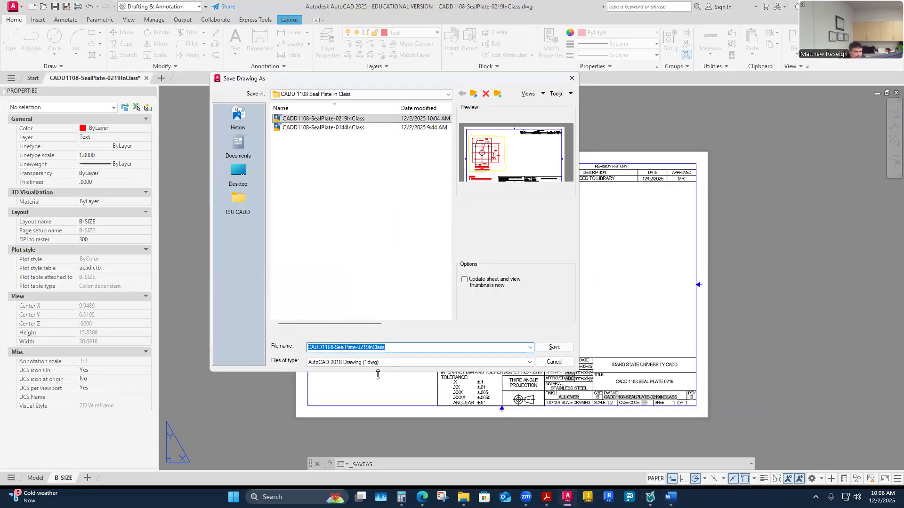
left_click(368, 347)
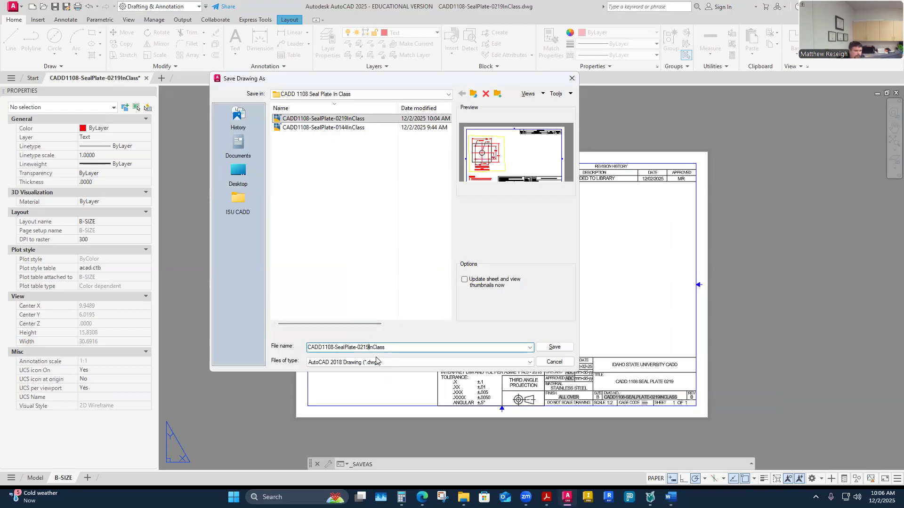
key("BackSpace")
key("BackSpace")
type("84")
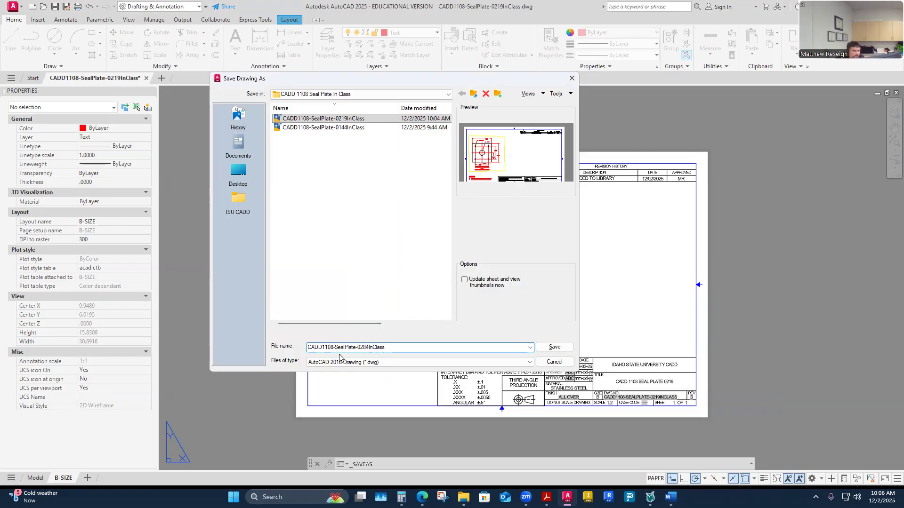
left_click(555, 350)
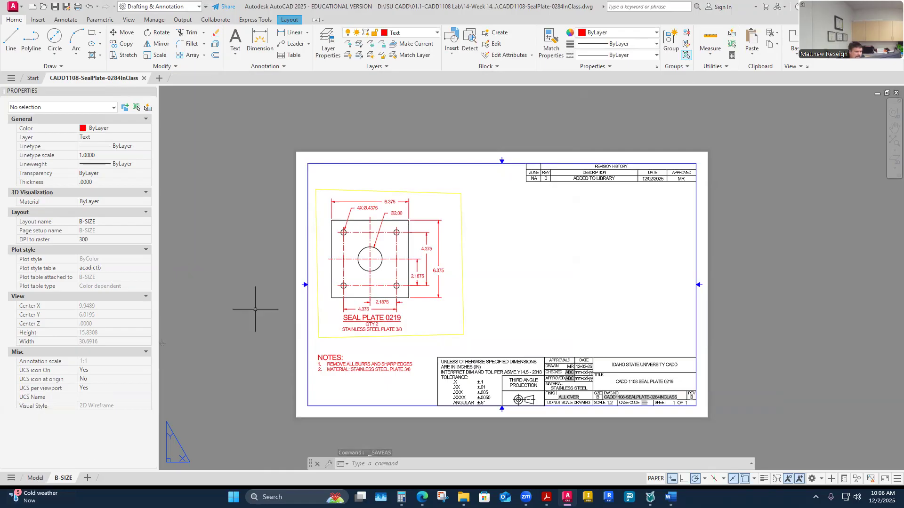
Step: Go to model space and open the Parameters Manager for the seal plate
left_click(35, 478)
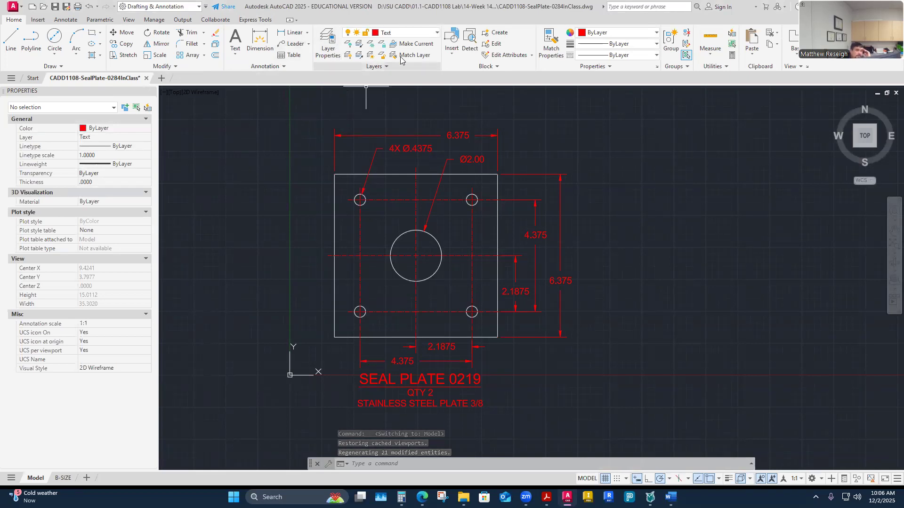
left_click(100, 19)
left_click(299, 44)
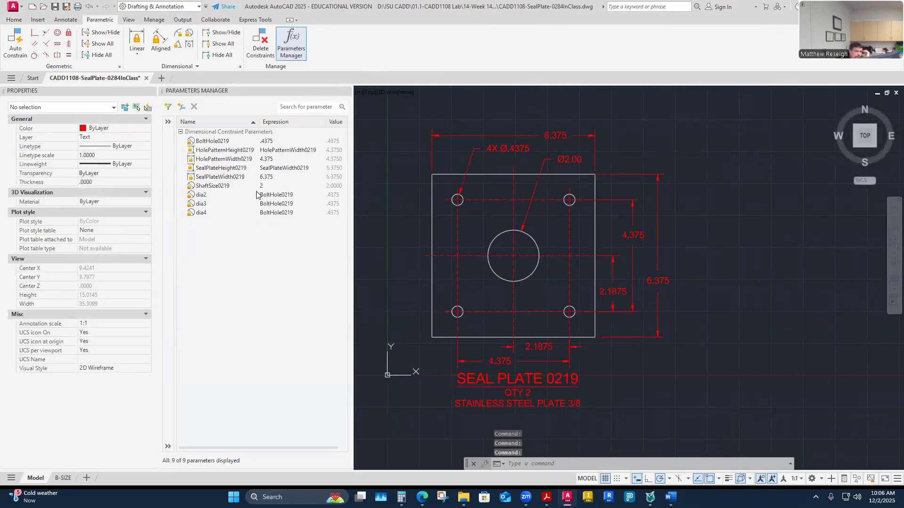
Step: Rename the ShaftSize0219 parameter to ShaftSize0284
left_click(230, 188)
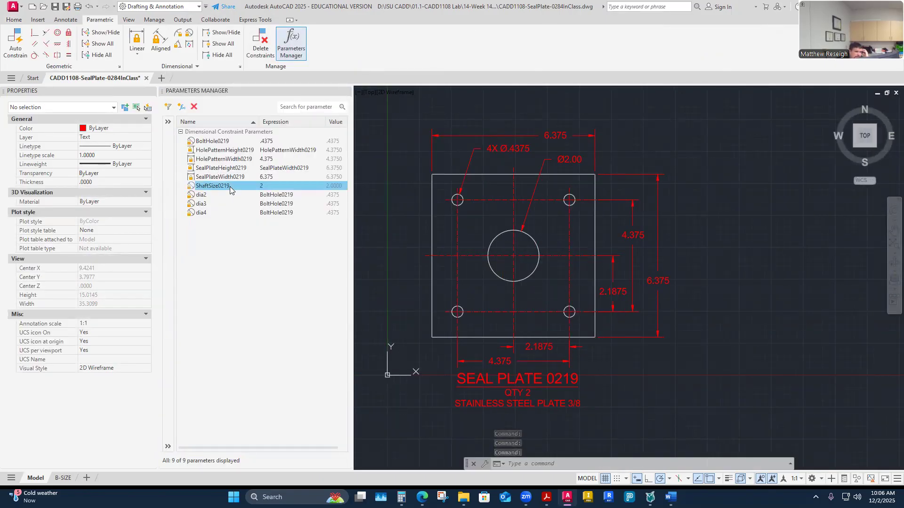
left_click(229, 187)
key("BackSpace")
key("BackSpace")
type("84")
left_click(267, 188)
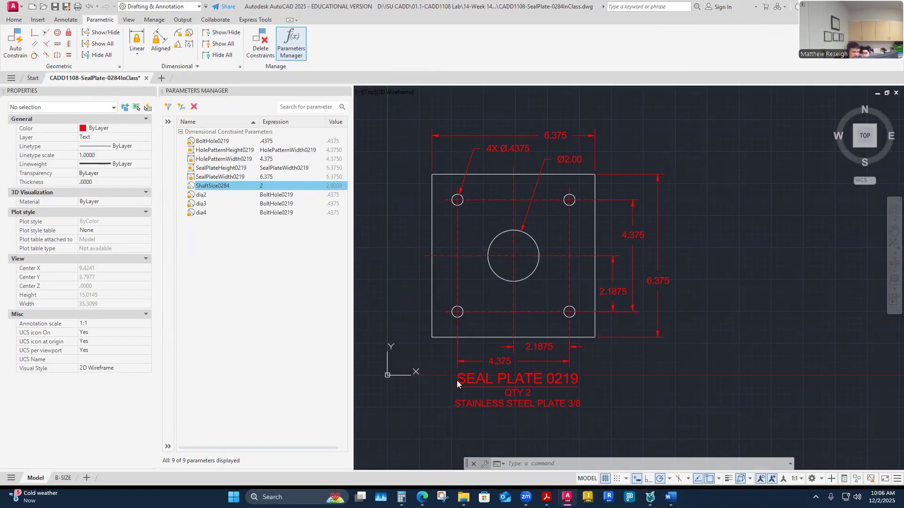
Step: Check the 0284 shaft size in the Word size table and set the ShaftSize0284 parameter to 2.4375
left_click(671, 497)
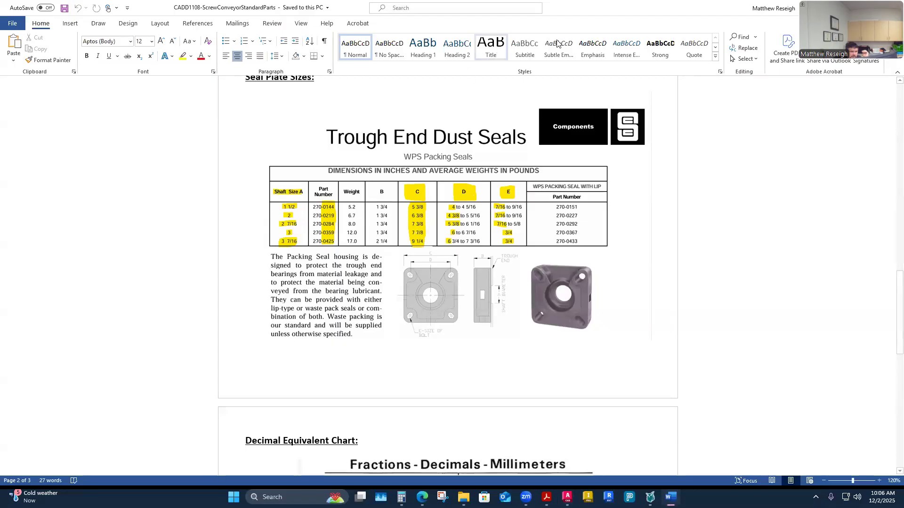
double_click(594, 6)
left_click(226, 263)
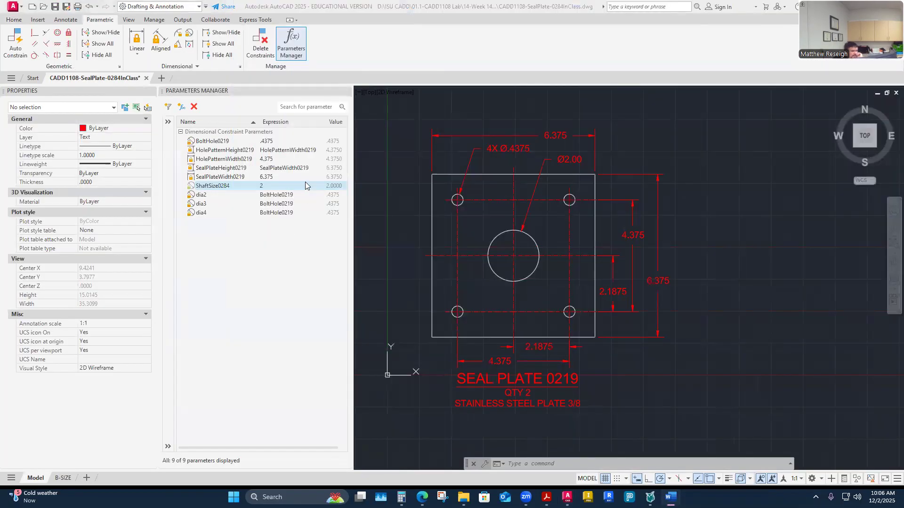
double_click(267, 186)
type("2.4375")
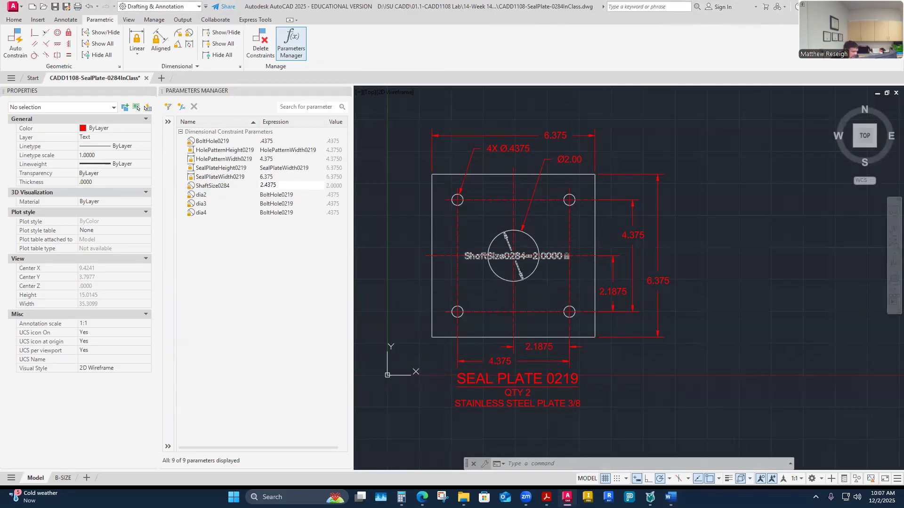
key("Return")
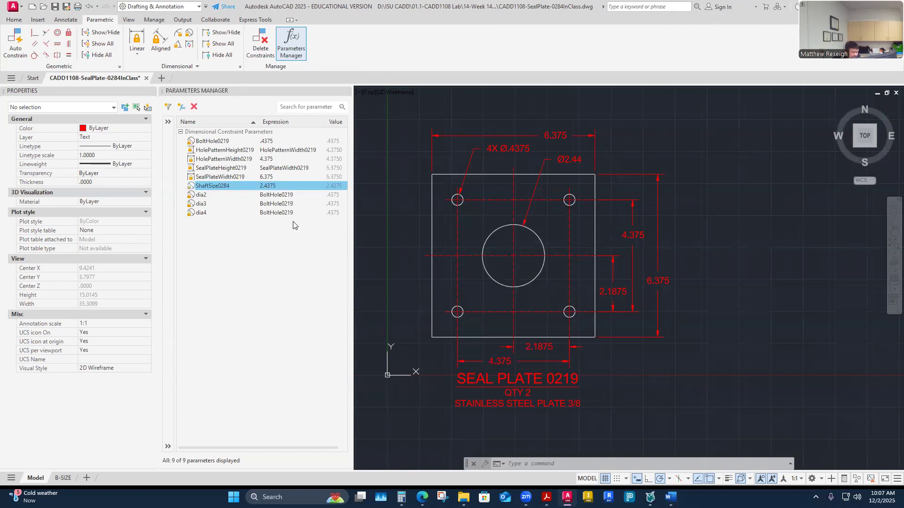
Step: Rename the SealPlateWidth0219 parameter to SealPlateWidth0284
left_click(236, 178)
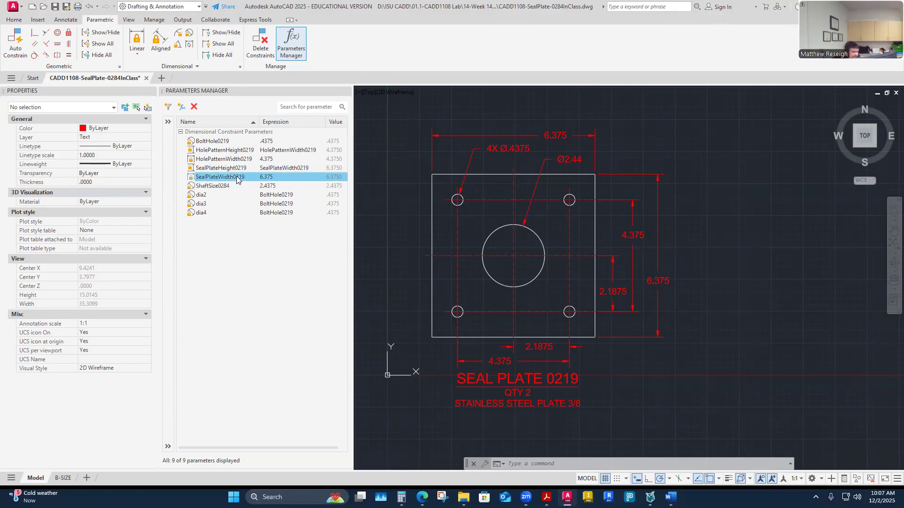
double_click(239, 178)
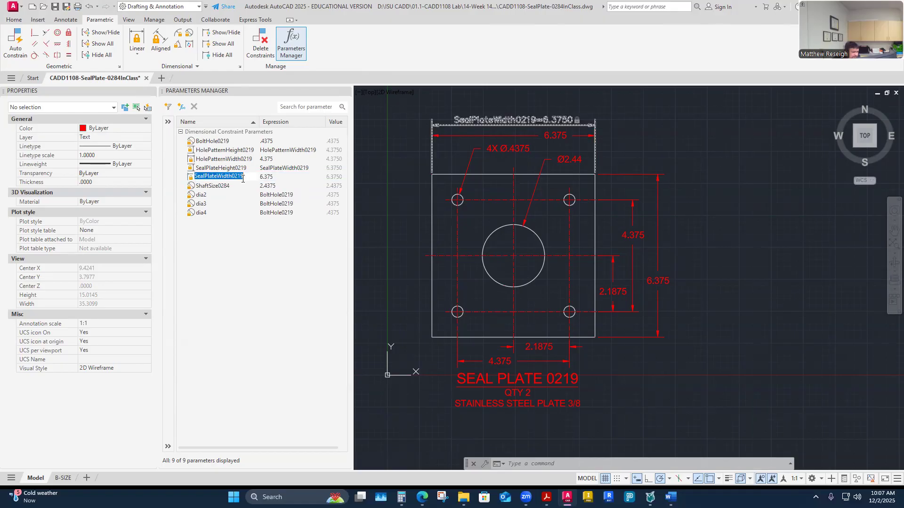
key("BackSpace")
key("BackSpace")
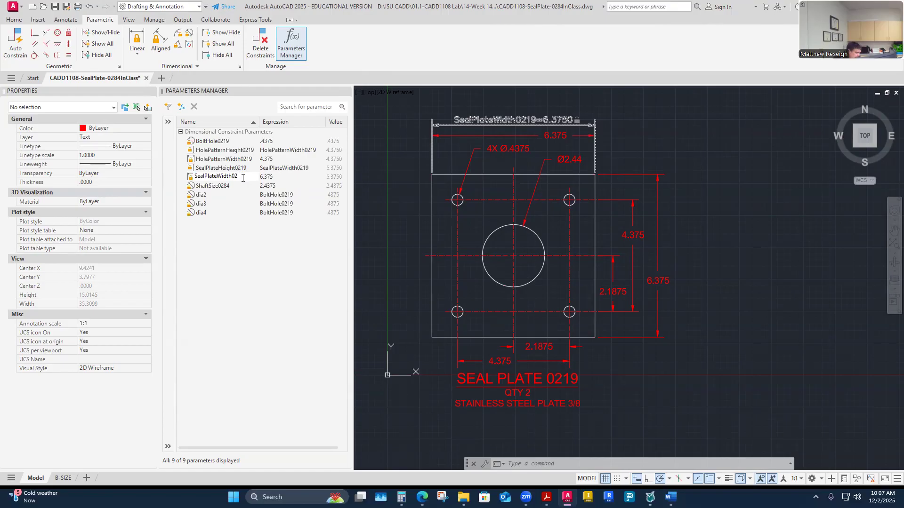
type("84")
key("Return")
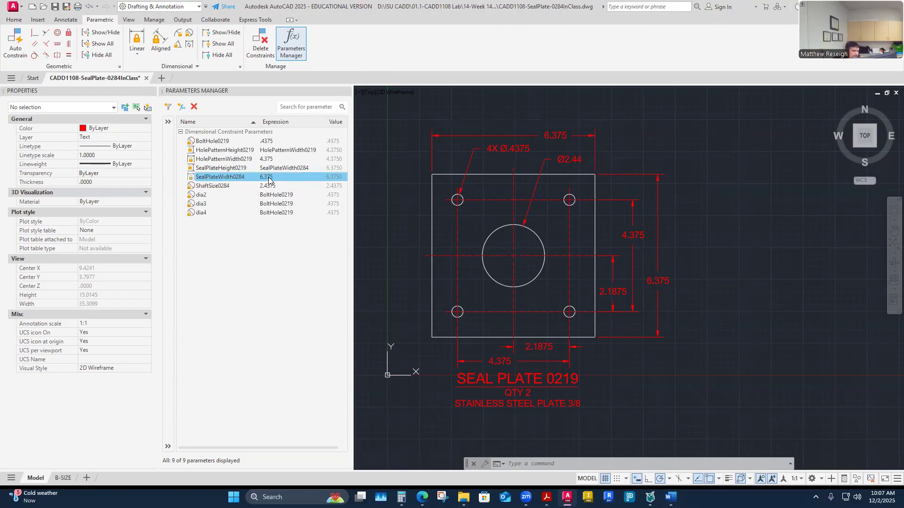
Step: Set the SealPlateWidth0284 parameter to 7.375
double_click(269, 178)
left_click(261, 178)
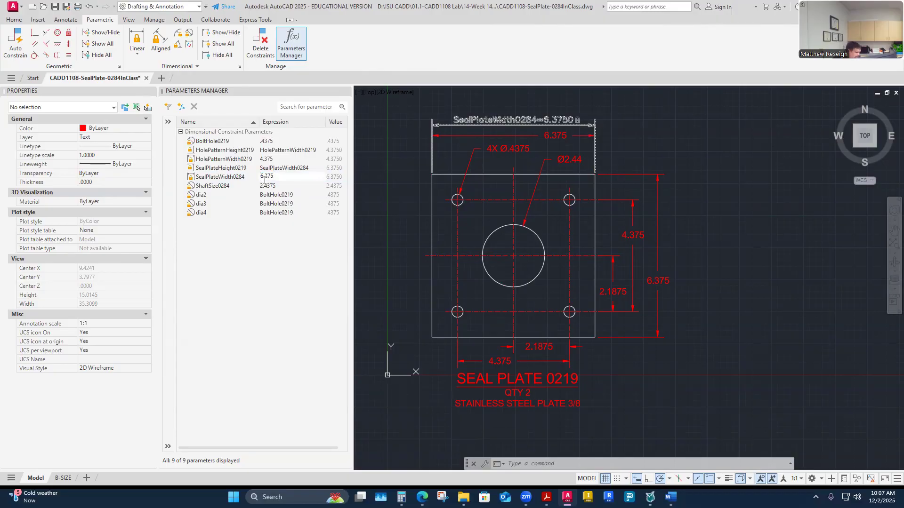
type("7")
key("Return")
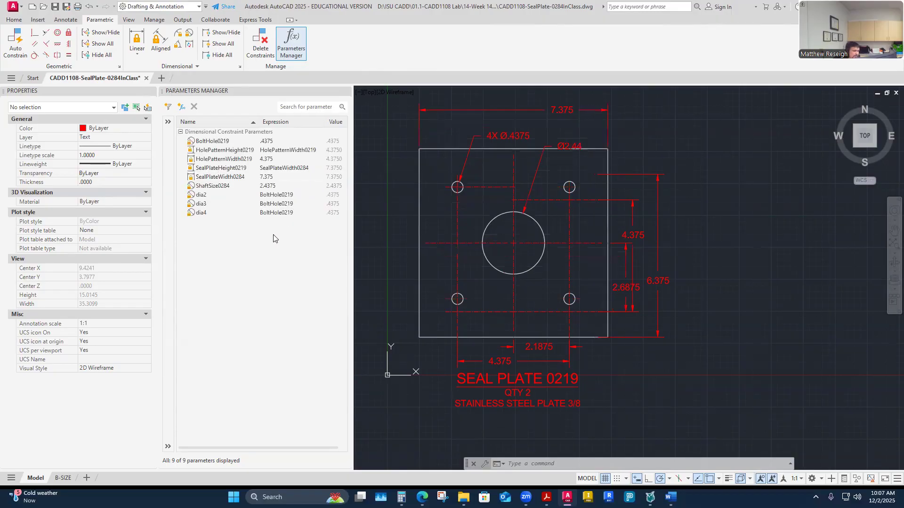
Step: Rename the SealPlateHeight0219 parameter to SealPlateHeight0284
left_click(239, 169)
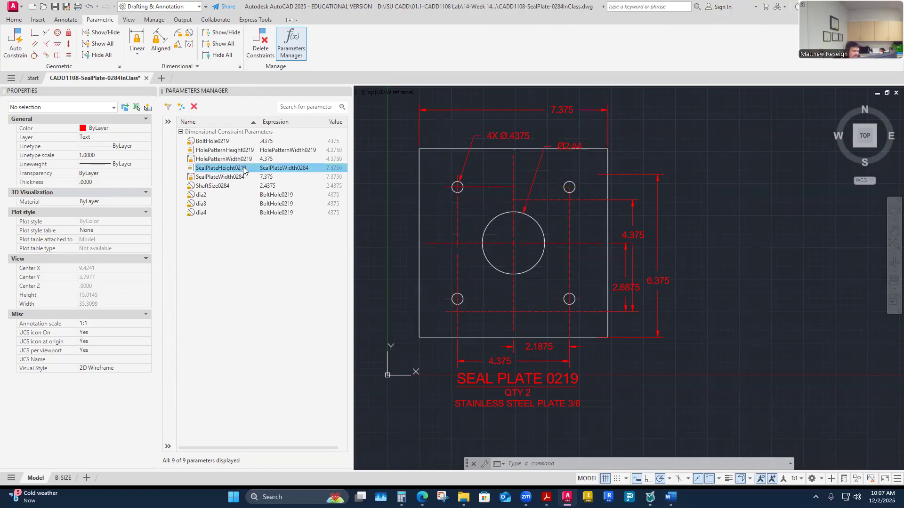
left_click(248, 168)
key("End")
key("BackSpace")
key("BackSpace")
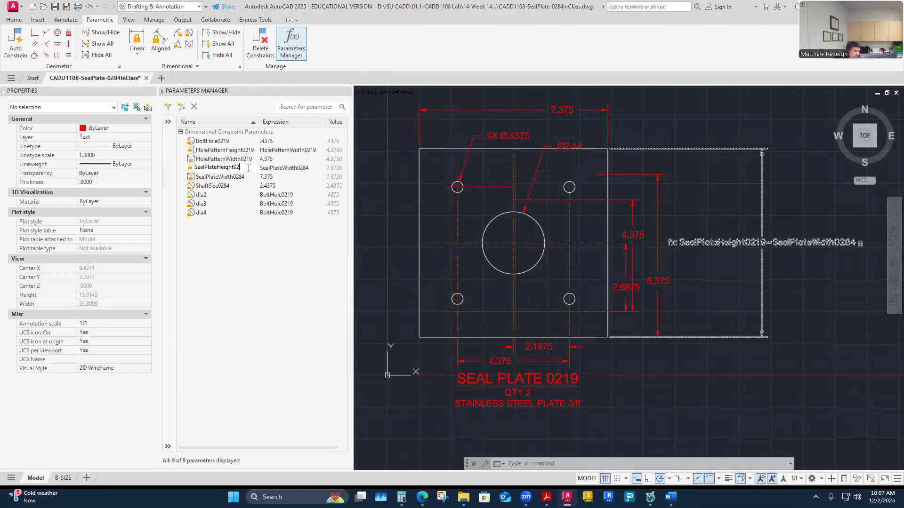
type("84")
left_click(266, 256)
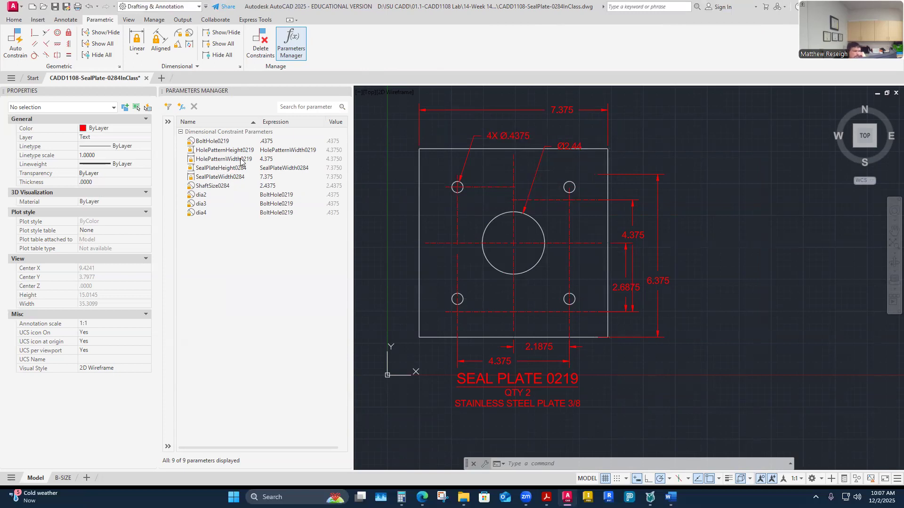
Step: Rename the HolePatternWidth0219 parameter to HolePatternWidth0284
left_click(246, 160)
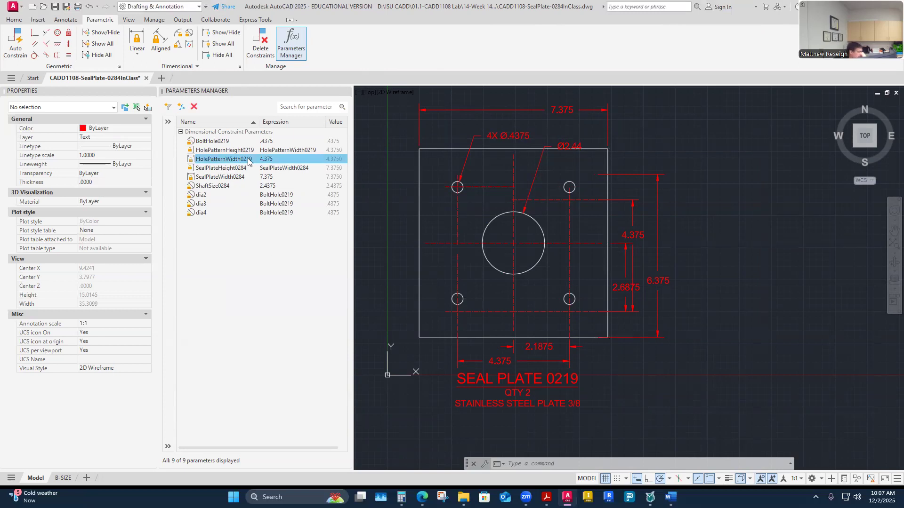
double_click(248, 161)
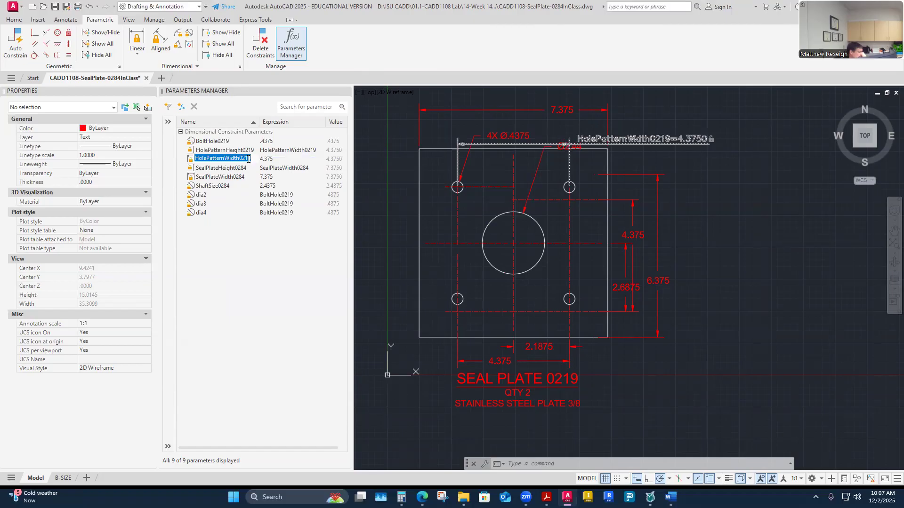
left_click(253, 160)
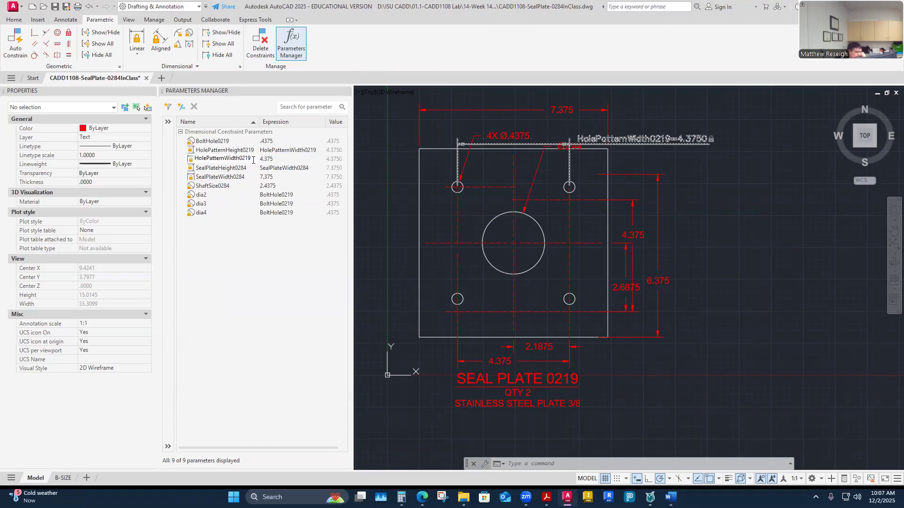
key("BackSpace")
key("BackSpace")
type("84")
key("Return")
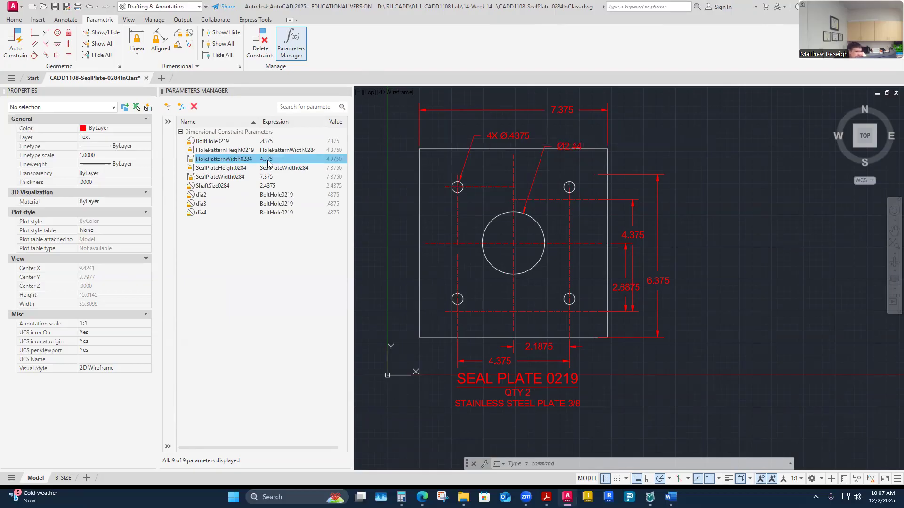
Step: Set the HolePatternWidth0284 parameter to 5.375
double_click(265, 160)
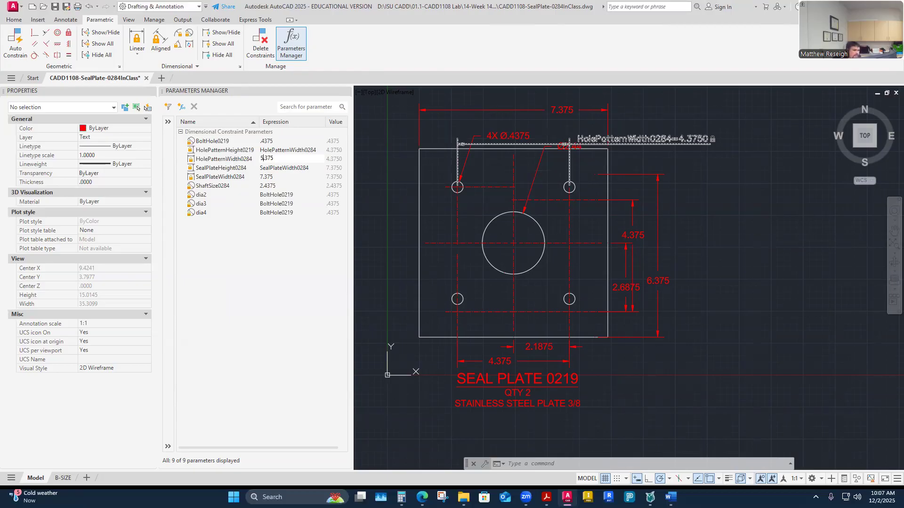
type("5")
key("Return")
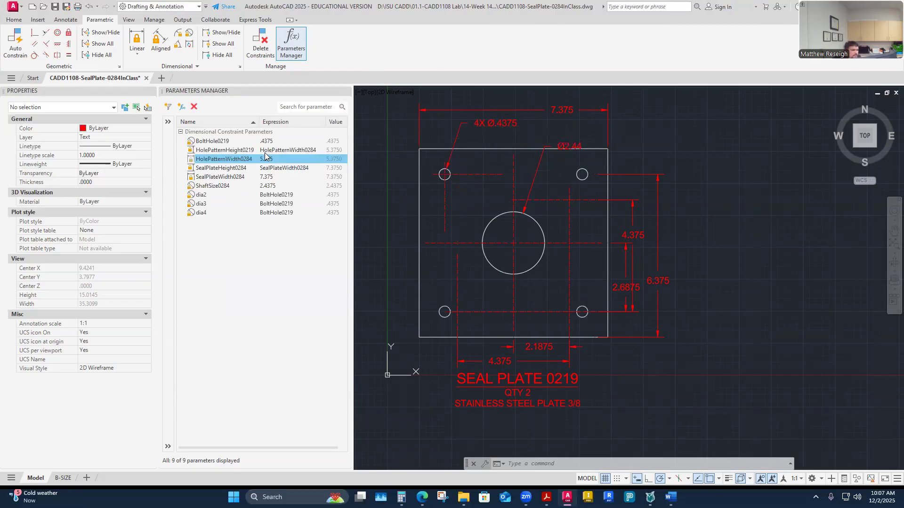
Step: Rename the BoltHole0219 parameter to BoltHole0284
left_click(271, 143)
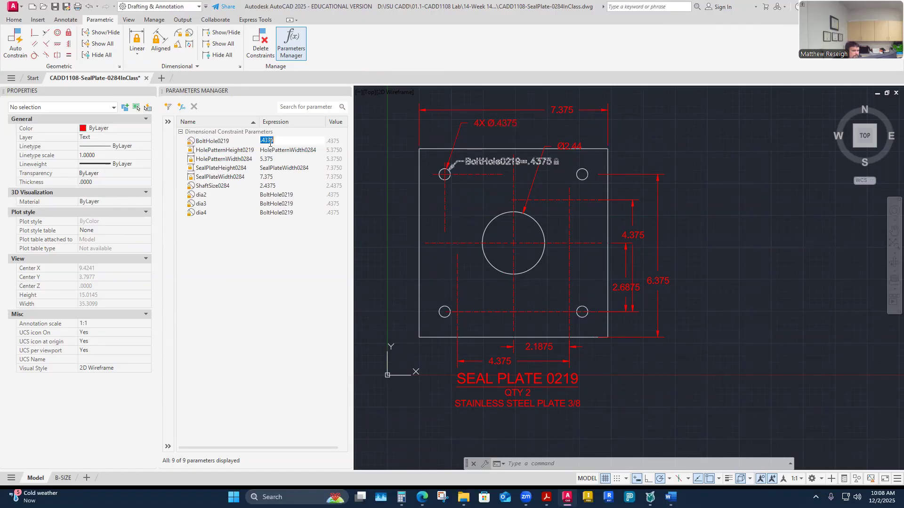
left_click(234, 142)
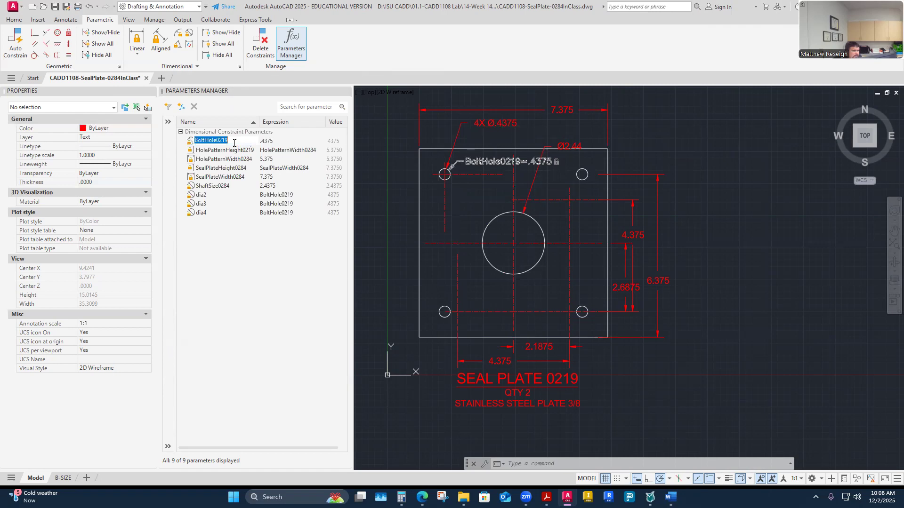
key("BackSpace")
key("BackSpace")
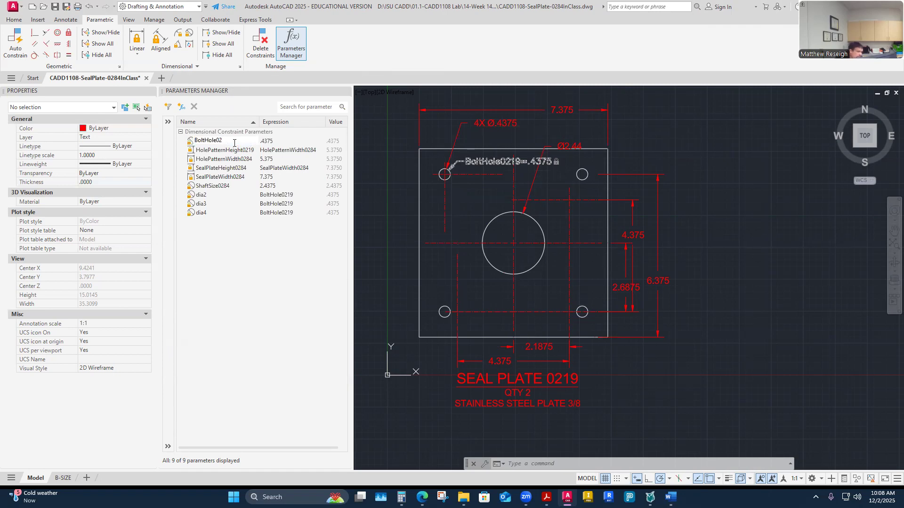
type("84")
left_click(303, 273)
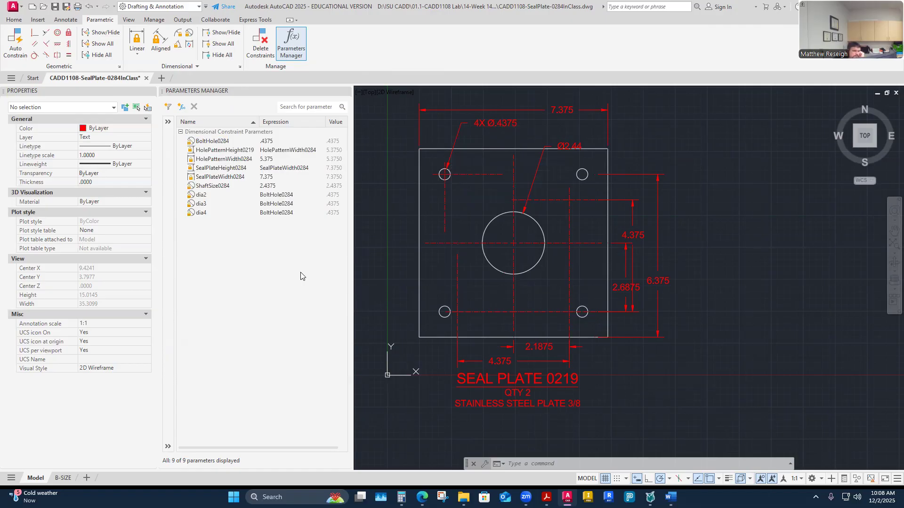
Step: Maximize the viewport of the B-SIZE layout and move the upper-right center mark onto the center of the upper-right bolt hole
left_click(63, 478)
left_click(777, 479)
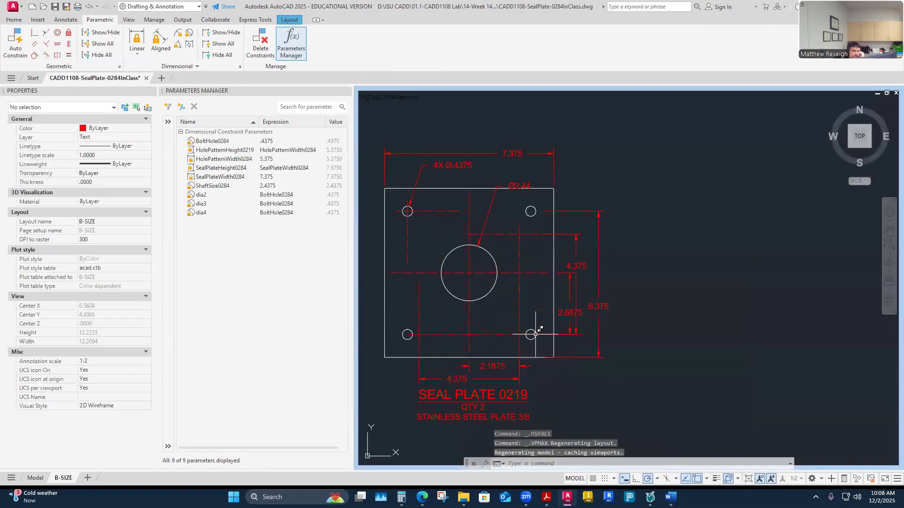
left_click(11, 21)
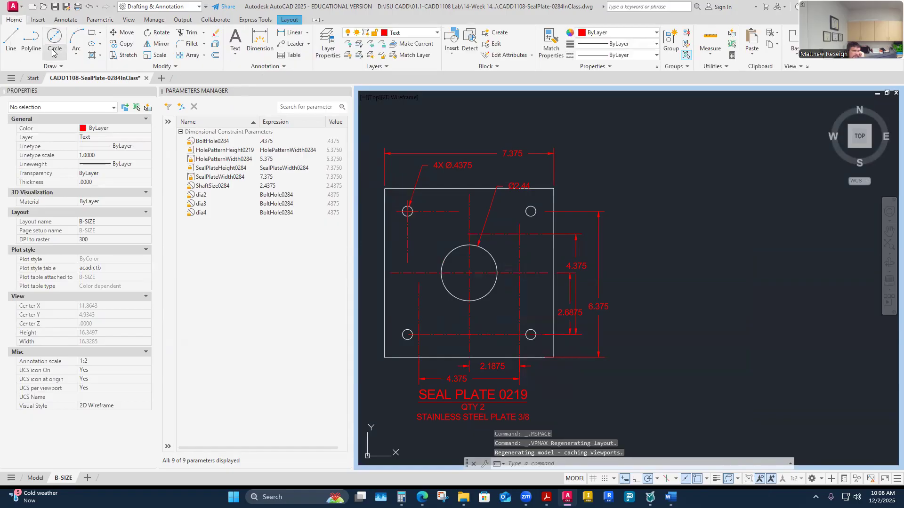
left_click(122, 33)
scroll(430, 209, "up", 2)
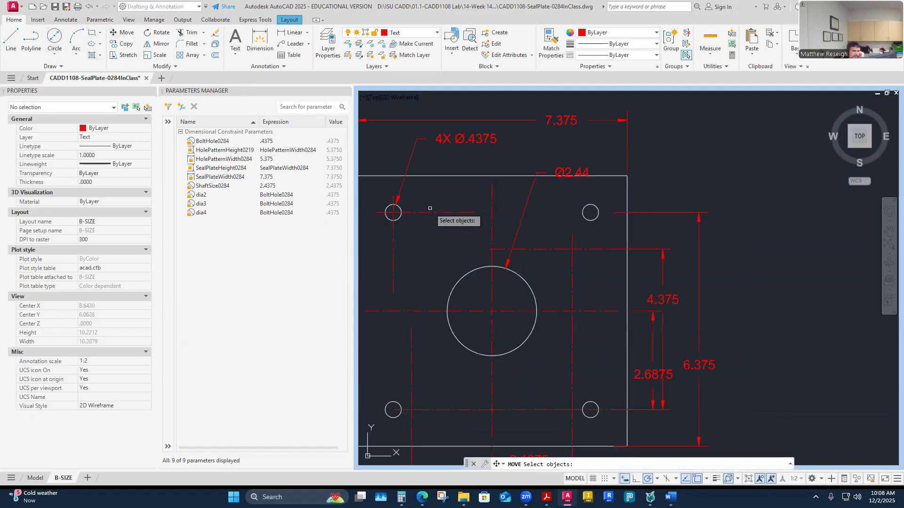
left_click(557, 249)
key("Return")
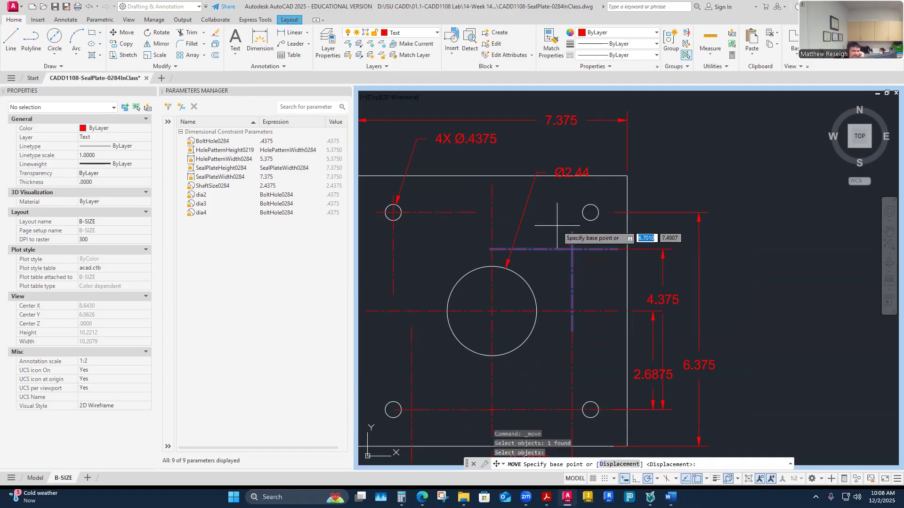
left_click(568, 248)
left_click(589, 212)
Step: Move the lower-right center mark from its crossing point onto the center of the lower-right bolt hole
scroll(556, 212, "down", 4)
scroll(556, 225, "up", 4)
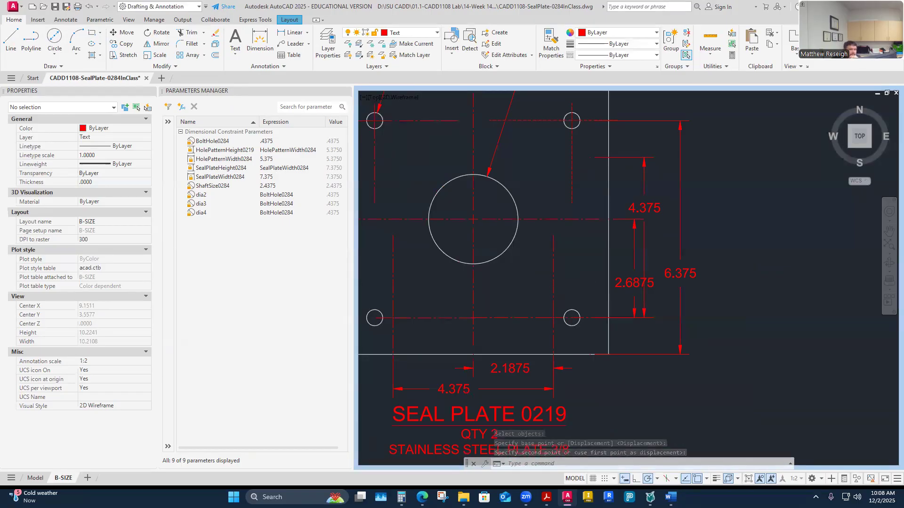
scroll(571, 307, "up", 2)
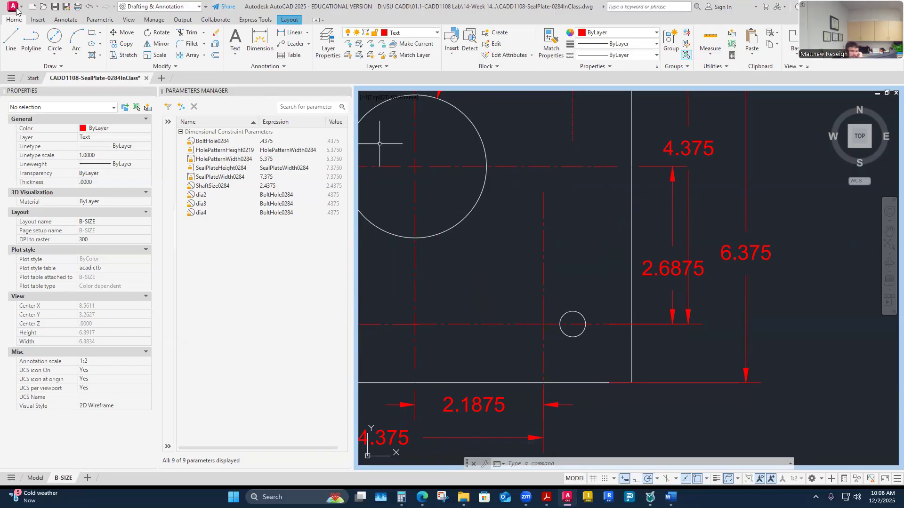
left_click(137, 32)
left_click(544, 272)
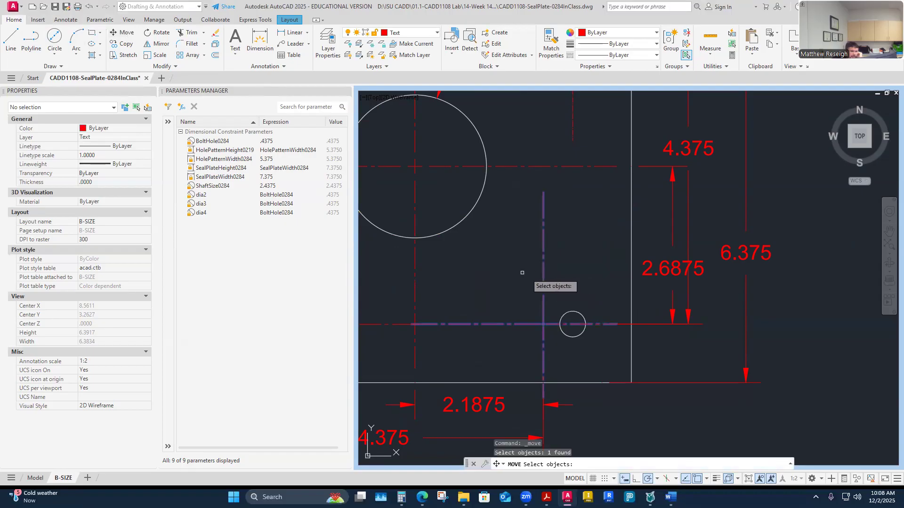
key("Return")
left_click(543, 324)
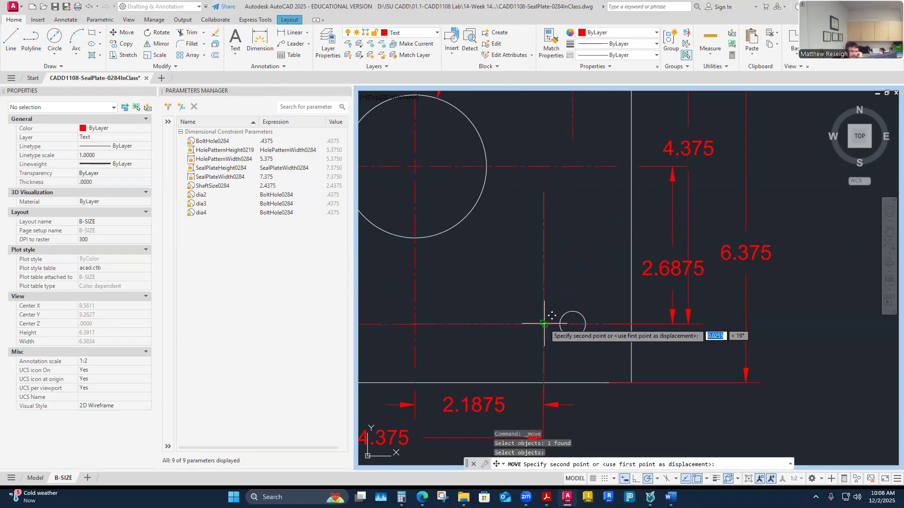
left_click(573, 324)
scroll(543, 281, "down", 2)
scroll(412, 305, "down", 1)
scroll(396, 304, "up", 3)
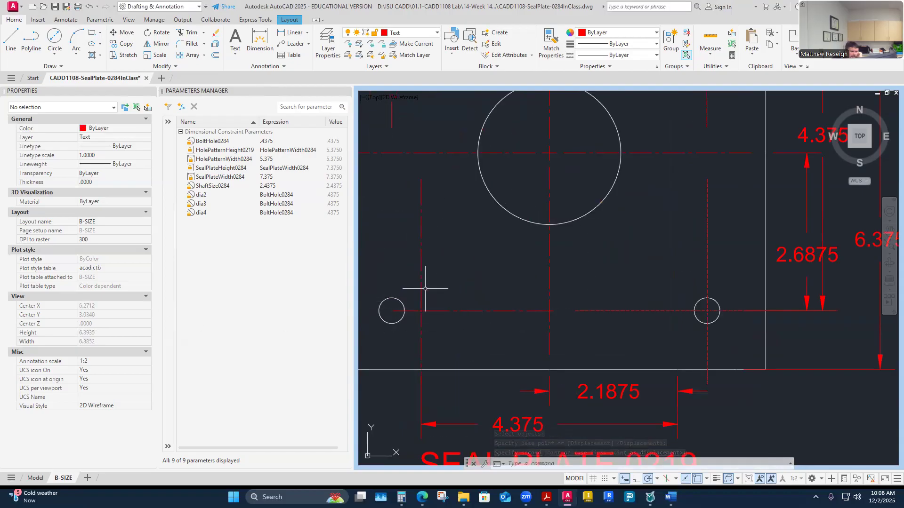
left_click(421, 288)
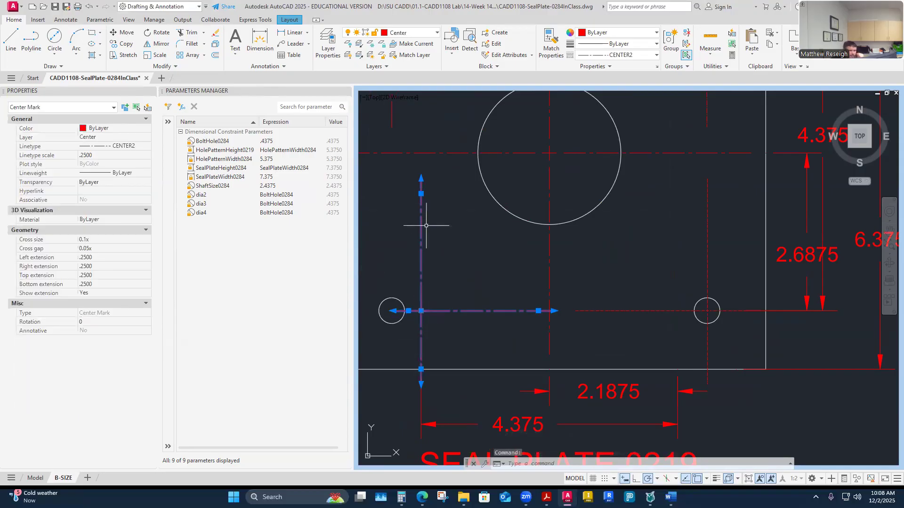
key("Escape")
key("Escape")
left_click(453, 273)
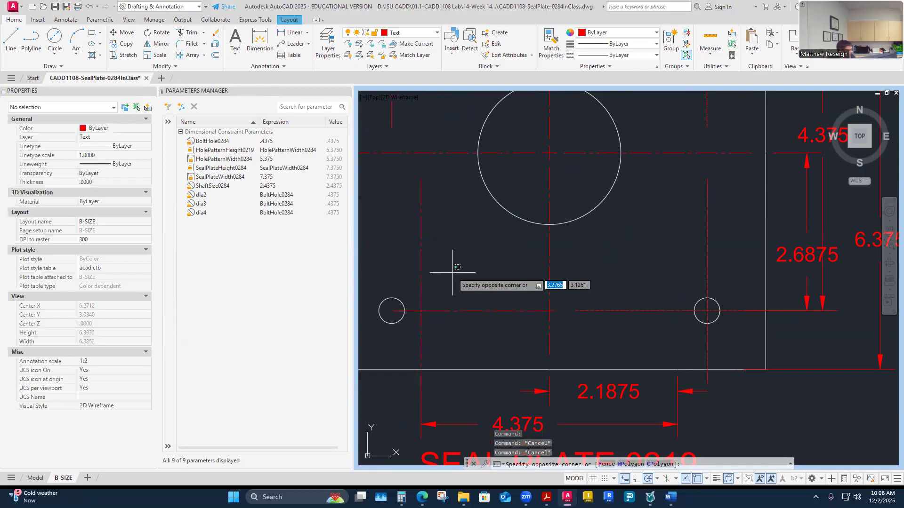
key("Escape")
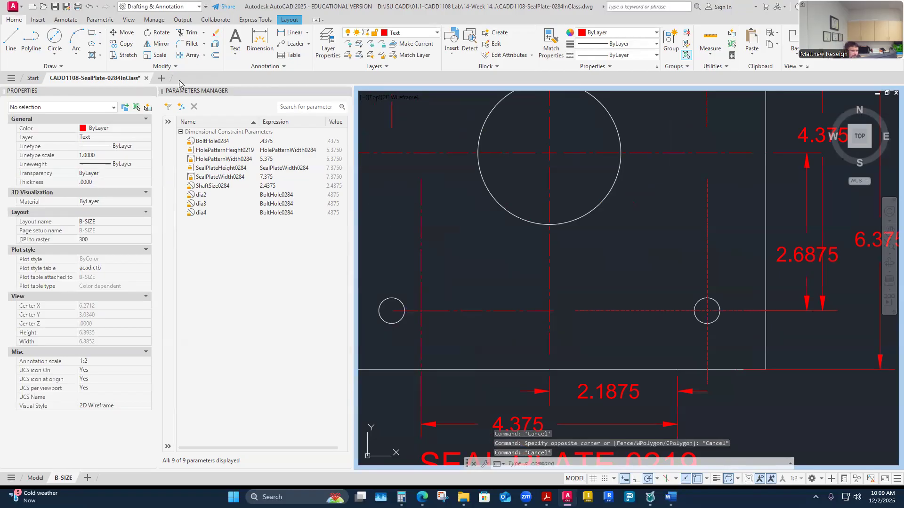
Step: Move the lower-left center mark from its crossing point onto the center of the lower-left bolt hole
left_click(124, 32)
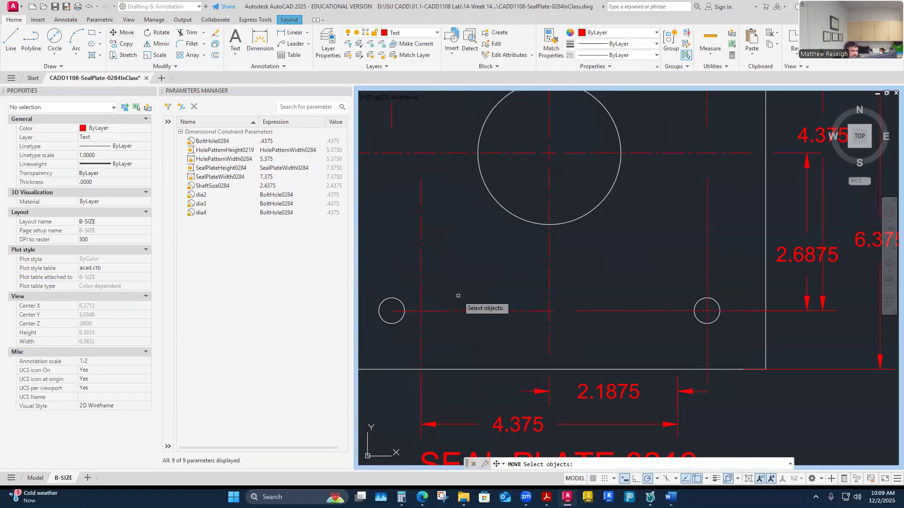
left_click(465, 311)
key("Return")
left_click(421, 310)
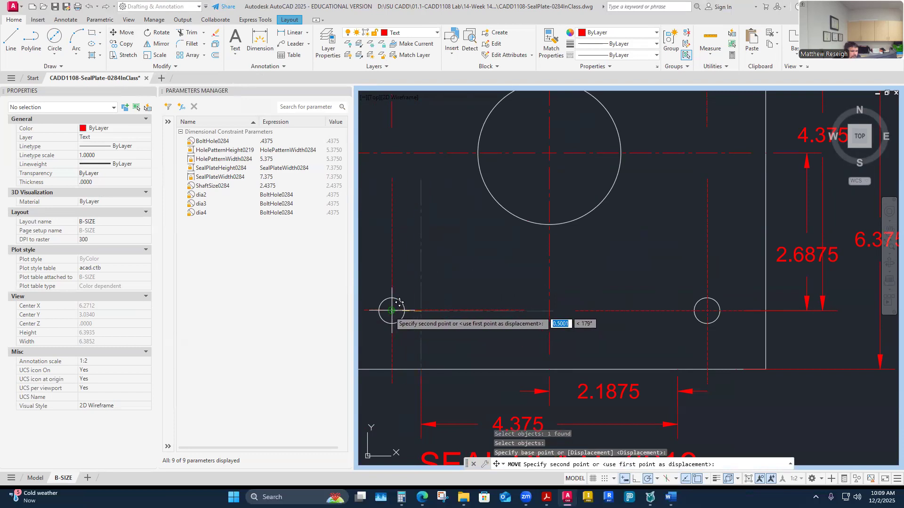
scroll(400, 301, "up", 6)
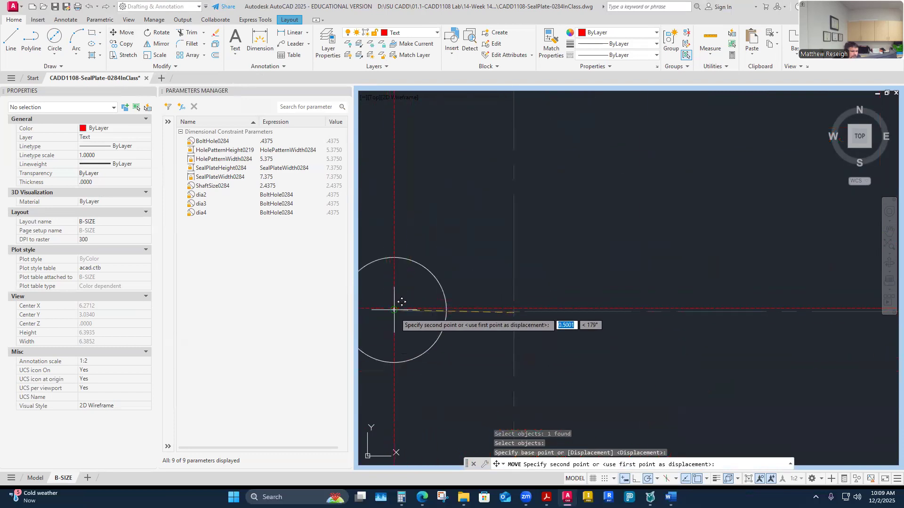
left_click(402, 302)
right_click(477, 234)
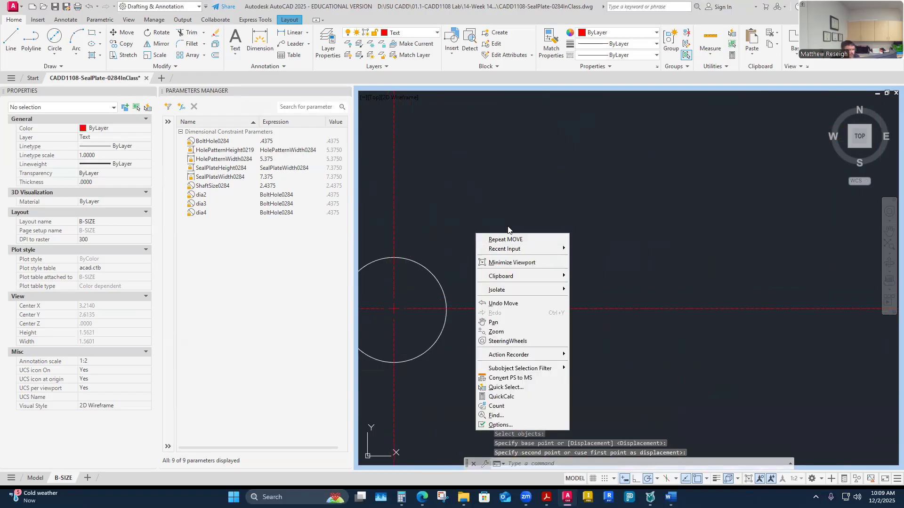
key("Escape")
Step: Add a coincident constraint tying the upper-left center mark's crossing point to the upper-left bolt hole
scroll(499, 227, "down", 10)
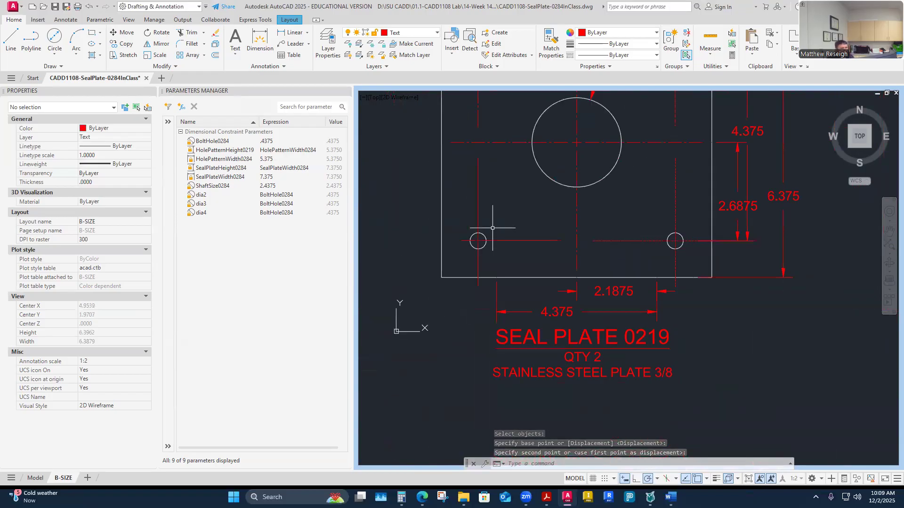
middle_click_drag(580, 158, 583, 182)
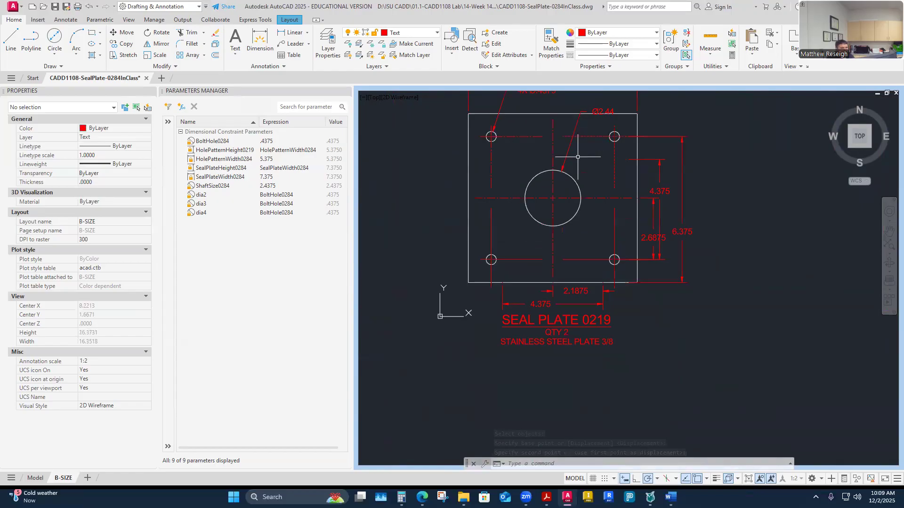
scroll(527, 130, "up", 4)
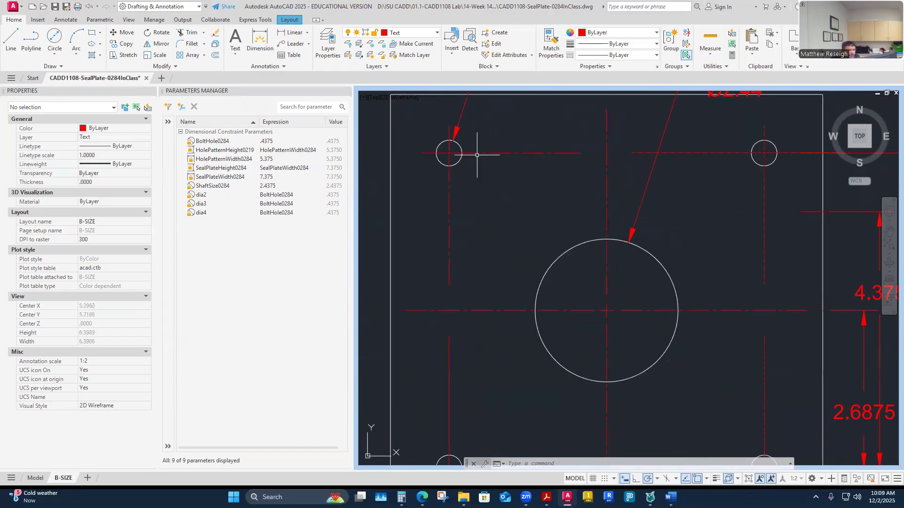
left_click(100, 20)
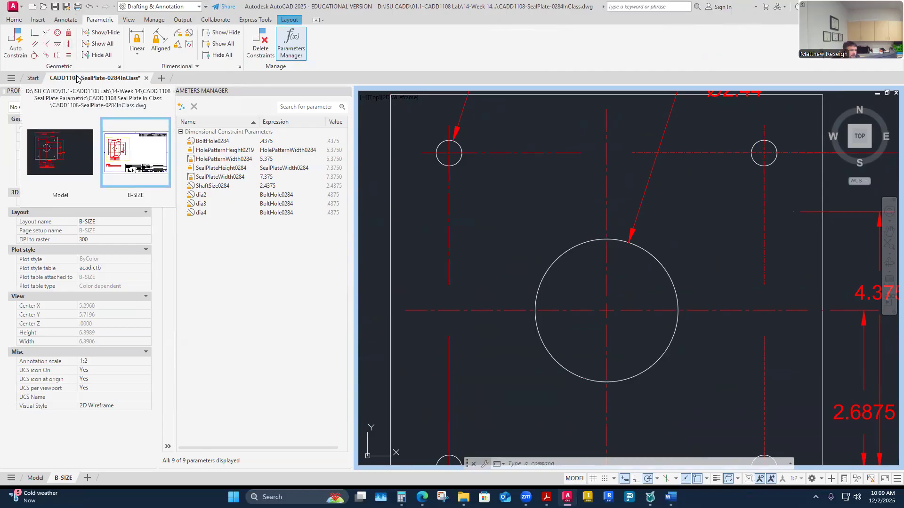
left_click(34, 33)
scroll(455, 149, "up", 2)
scroll(456, 150, "up", 3)
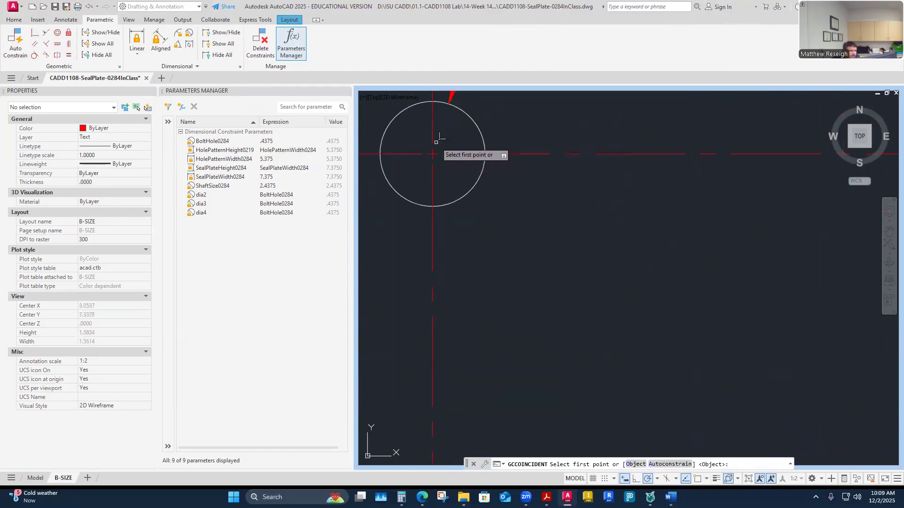
scroll(437, 148, "up", 4)
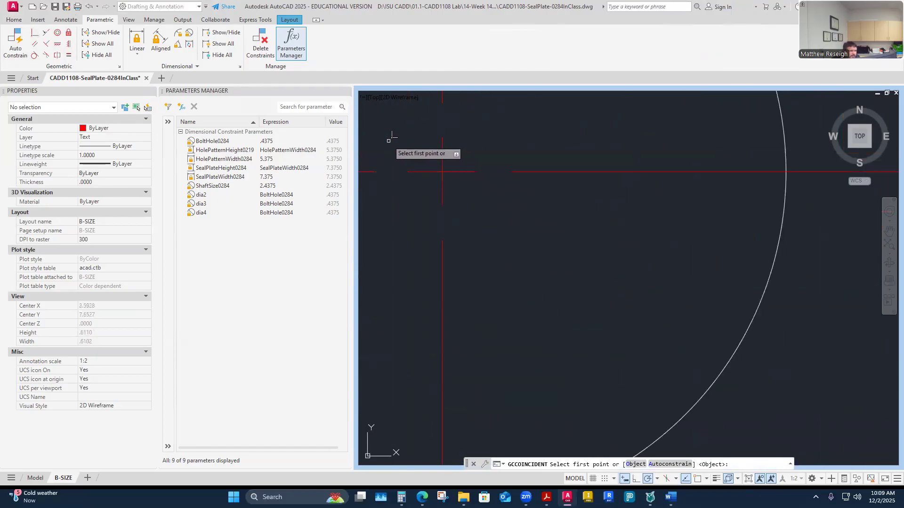
scroll(530, 171, "down", 3)
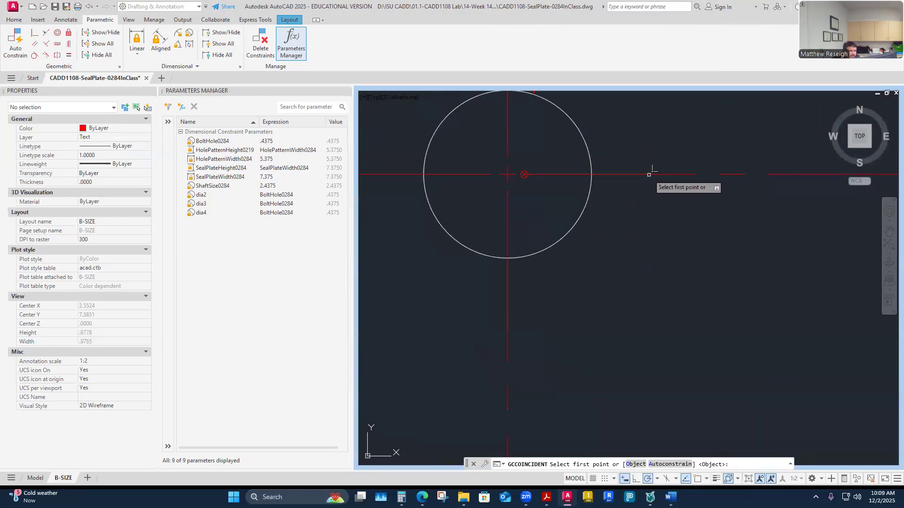
scroll(659, 181, "down", 2)
scroll(589, 161, "up", 3)
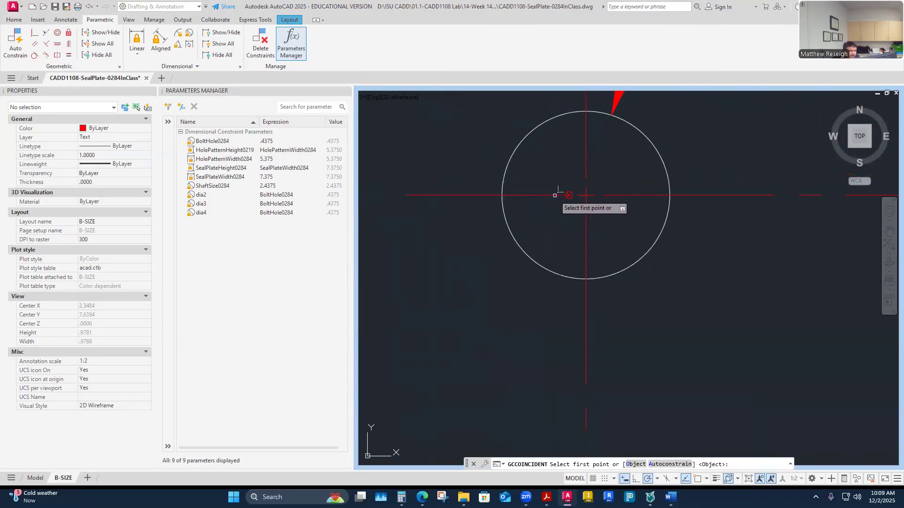
scroll(586, 195, "up", 5)
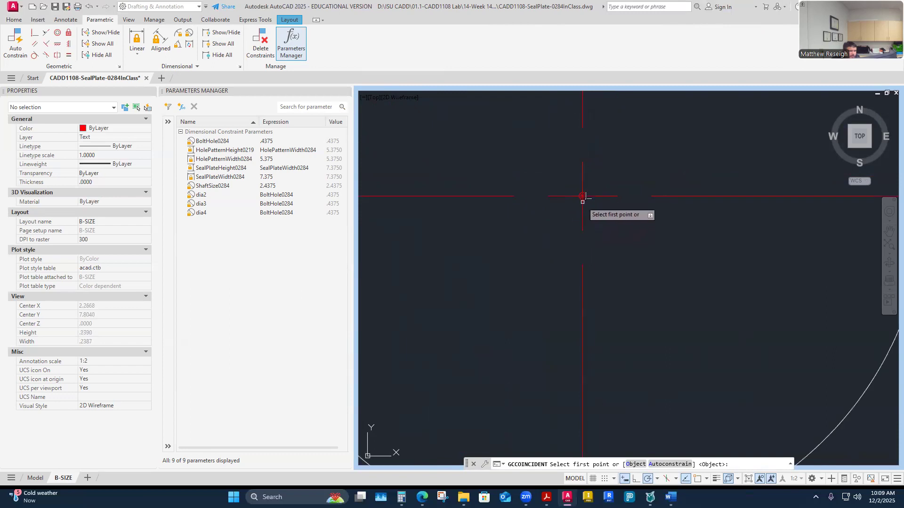
left_click(587, 203)
scroll(585, 202, "down", 5)
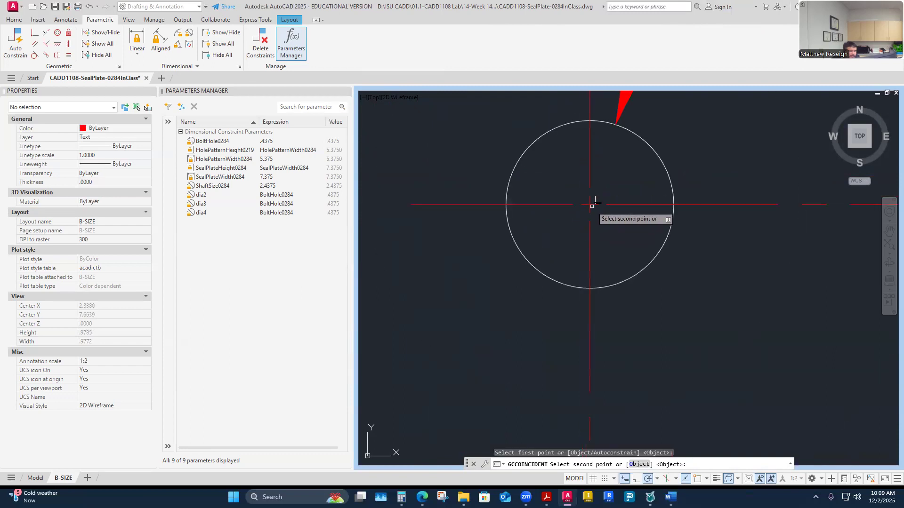
left_click(641, 272)
scroll(518, 232, "down", 5)
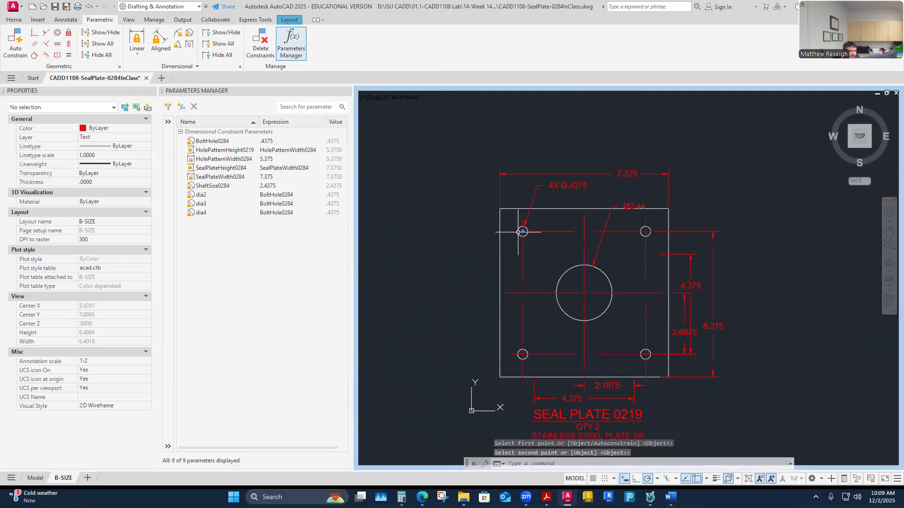
Step: Add a coincident constraint tying the upper-right center mark's crossing point to the upper-right bolt hole
scroll(656, 236, "up", 3)
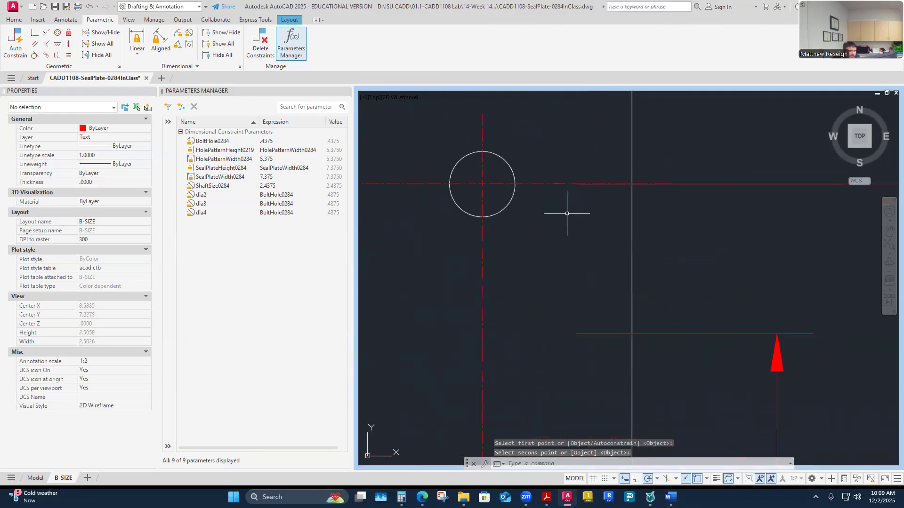
left_click(33, 35)
scroll(464, 180, "up", 2)
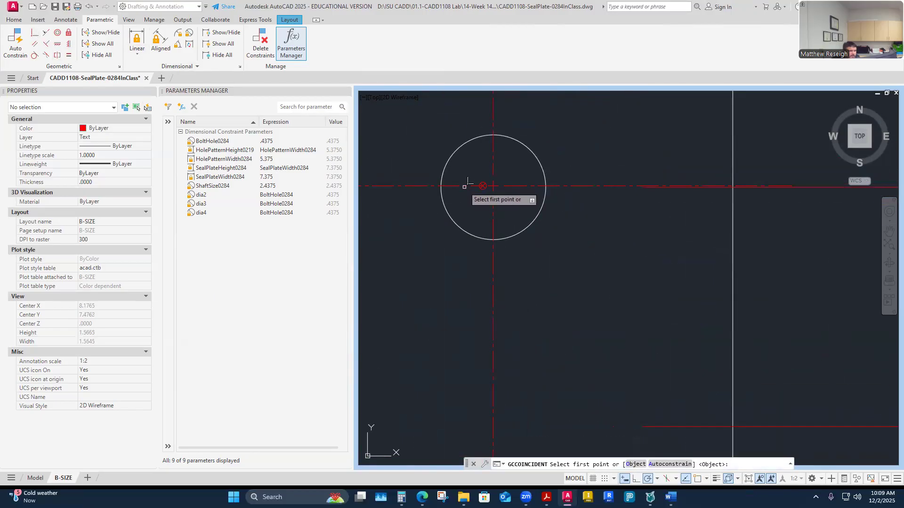
scroll(468, 181, "up", 5)
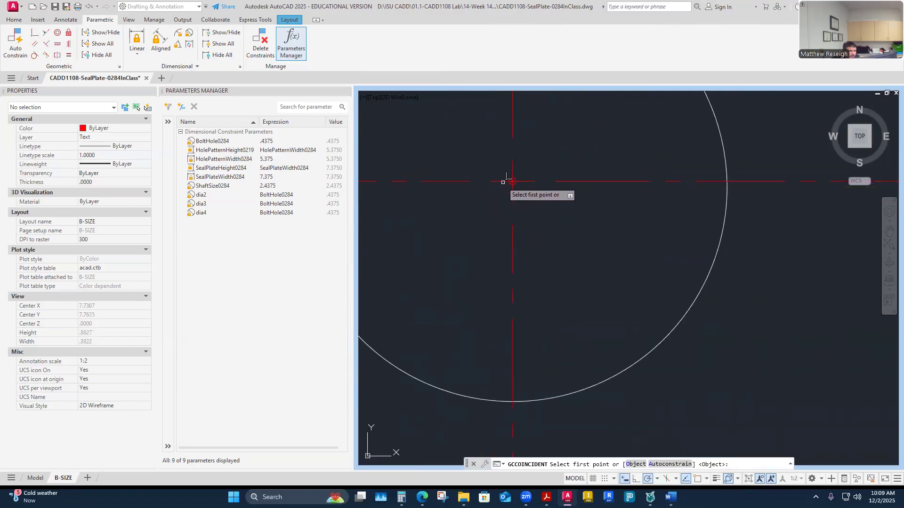
left_click(511, 176)
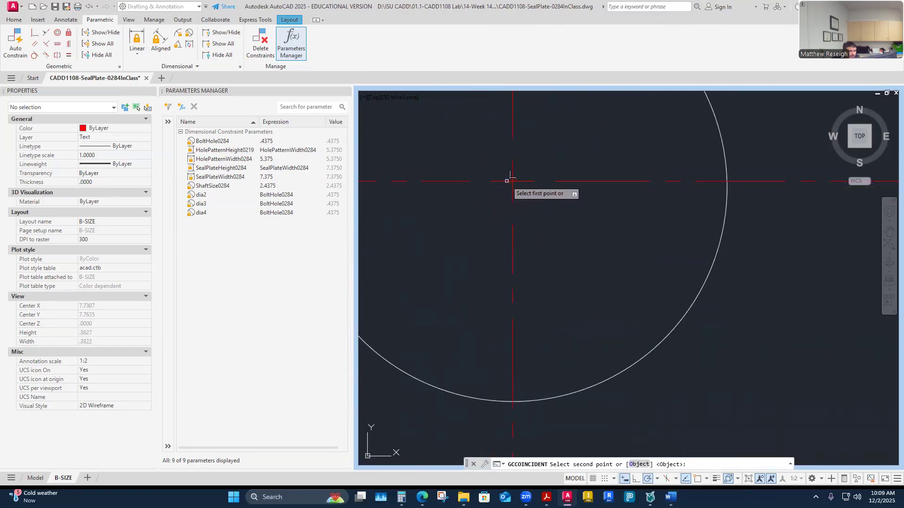
left_click(616, 375)
scroll(613, 297, "down", 6)
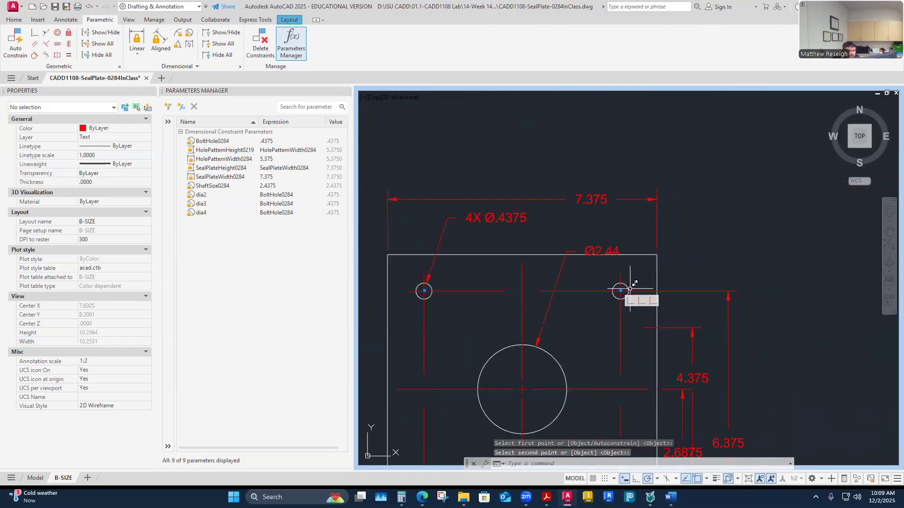
Step: Add a coincident constraint tying the lower-right center mark's crossing point to the lower-right bolt hole
scroll(629, 288, "down", 5)
scroll(596, 329, "up", 10)
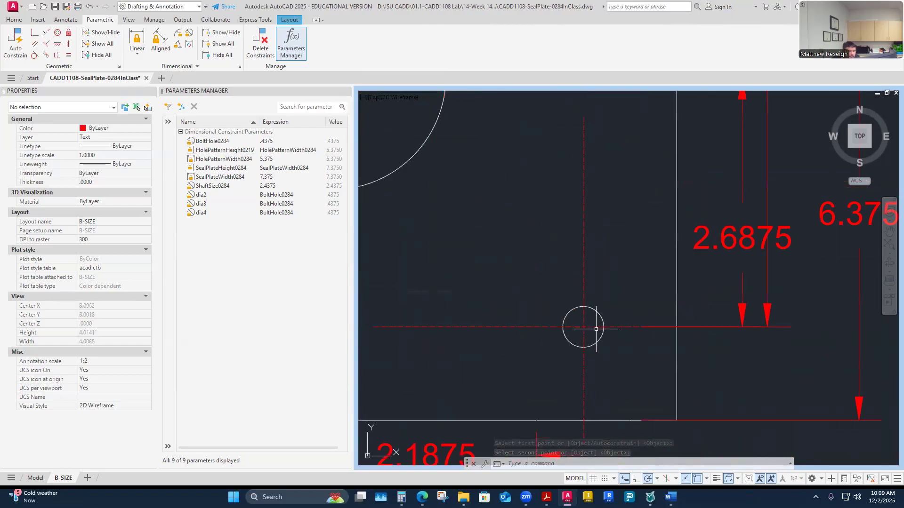
scroll(596, 329, "up", 3)
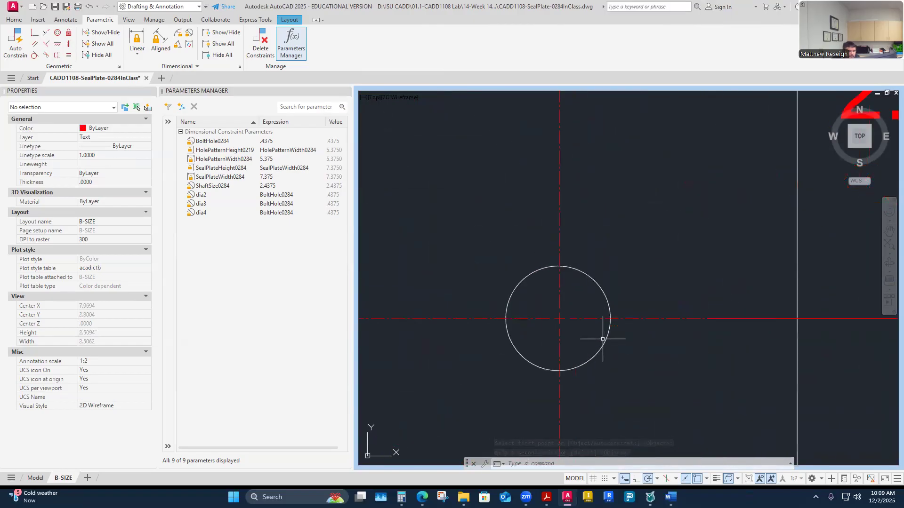
left_click(36, 34)
scroll(558, 305, "up", 4)
scroll(592, 320, "up", 5)
left_click(480, 355)
scroll(508, 324, "down", 5)
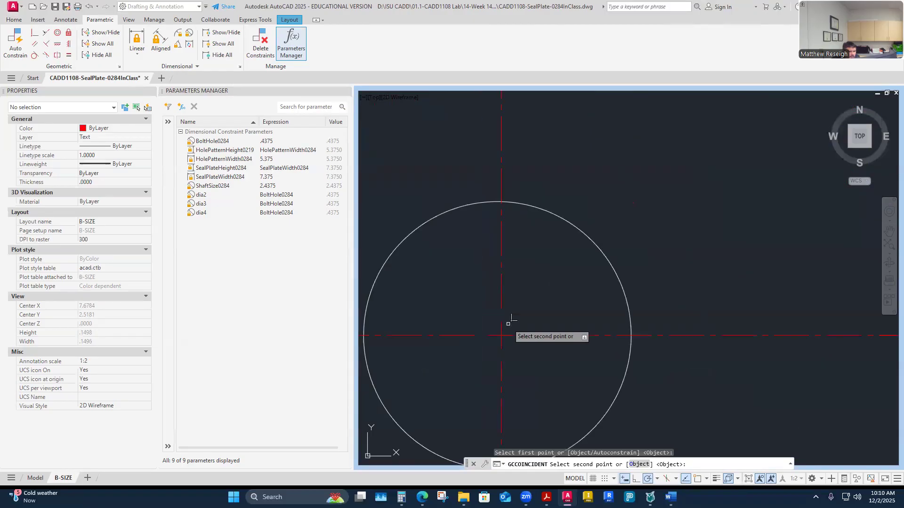
left_click(589, 238)
Step: Add a coincident constraint tying the lower-left center mark's crossing point to the lower-left bolt hole
scroll(588, 226, "down", 9)
scroll(401, 243, "up", 10)
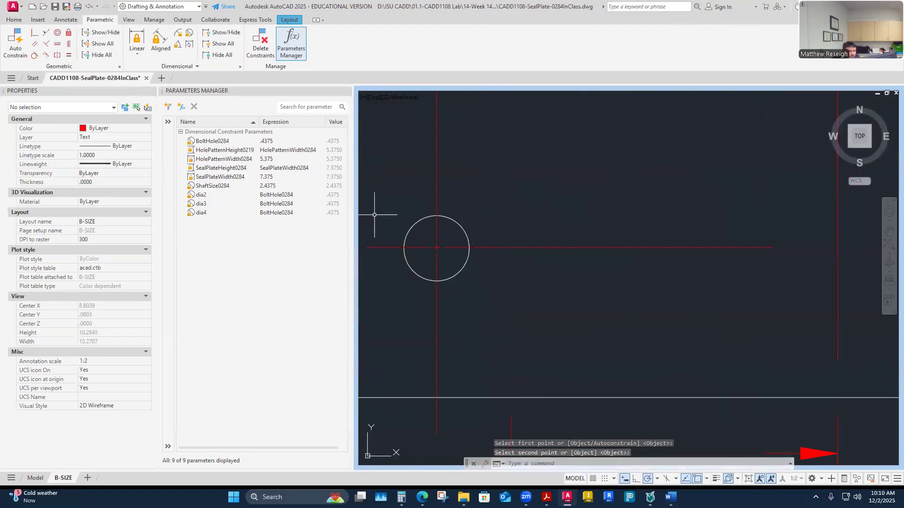
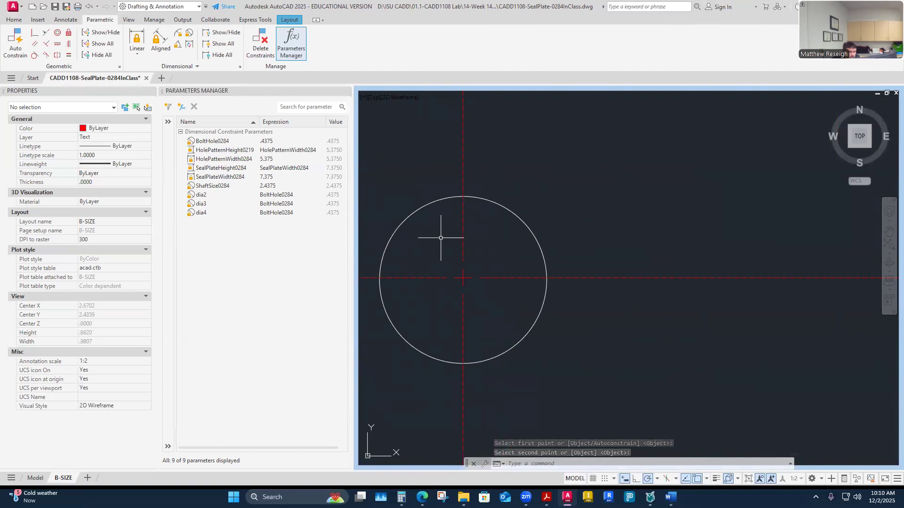
left_click(34, 36)
scroll(470, 270, "up", 4)
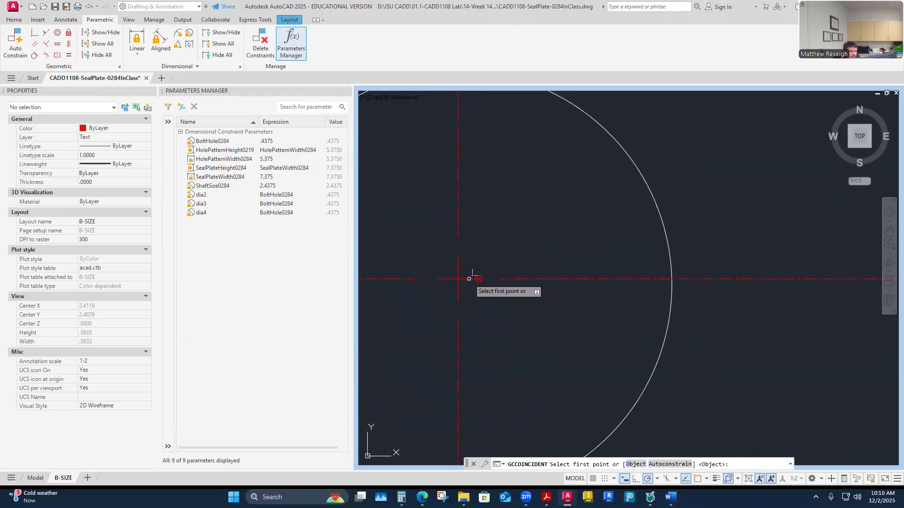
left_click(461, 280)
scroll(478, 282, "down", 4)
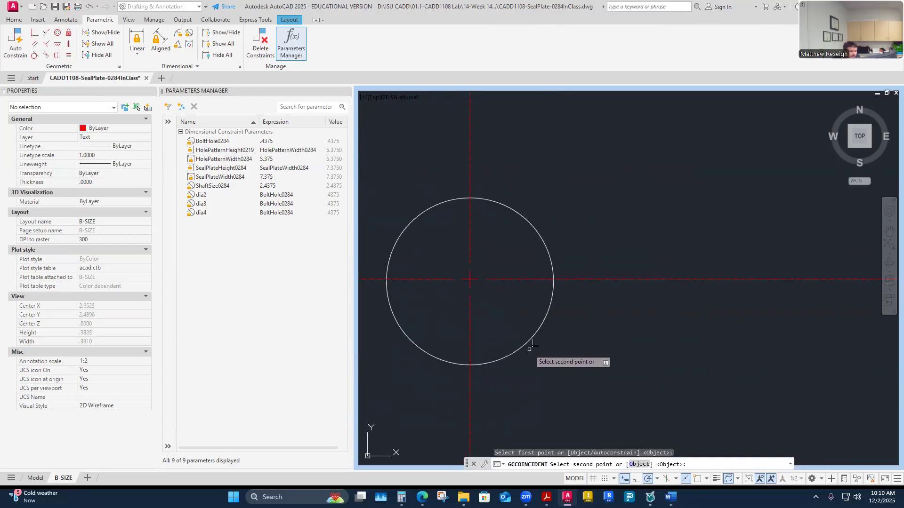
scroll(526, 347, "down", 5)
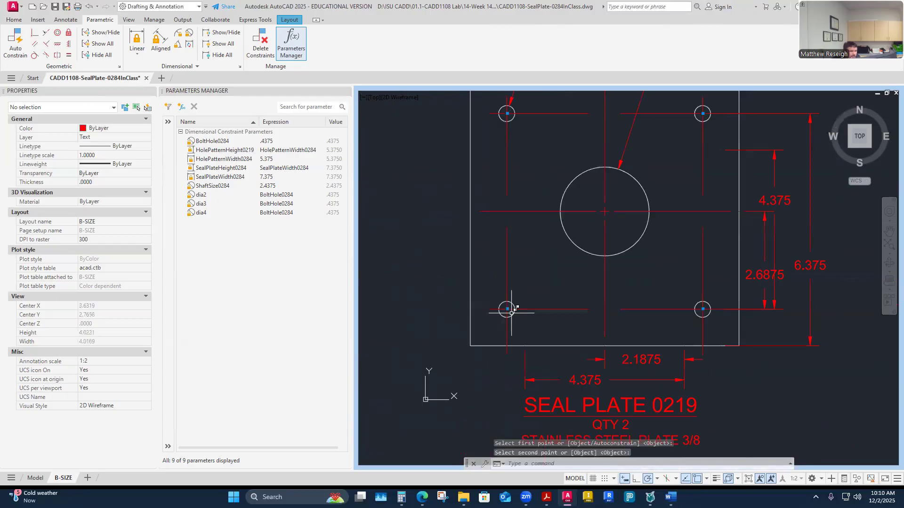
right_click(554, 337)
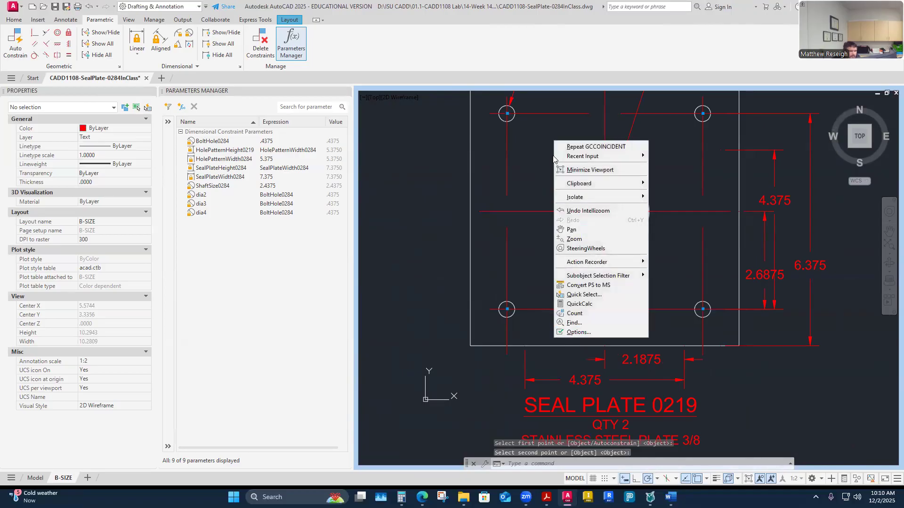
key("Escape")
key("Escape")
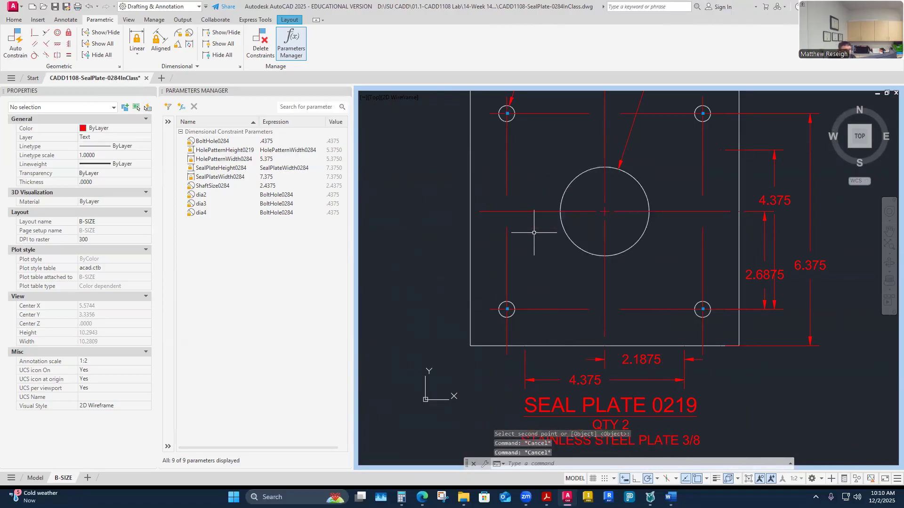
Step: Stretch the facing vertical extensions of the lower-left and upper-left center marks to meet at the shaft hole's horizontal centerline
scroll(515, 187, "up", 2)
left_click(501, 262)
left_click(501, 265)
left_click(503, 160)
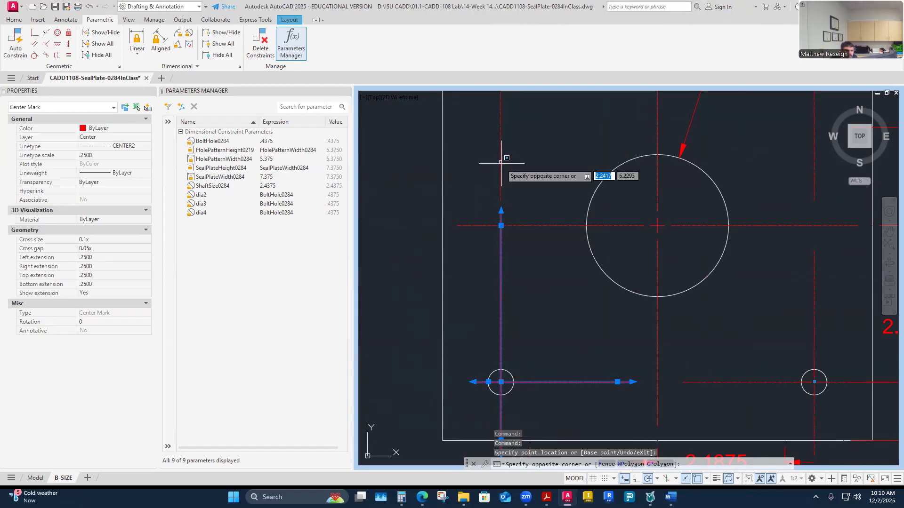
left_click(502, 164)
left_click(501, 165)
left_click(501, 185)
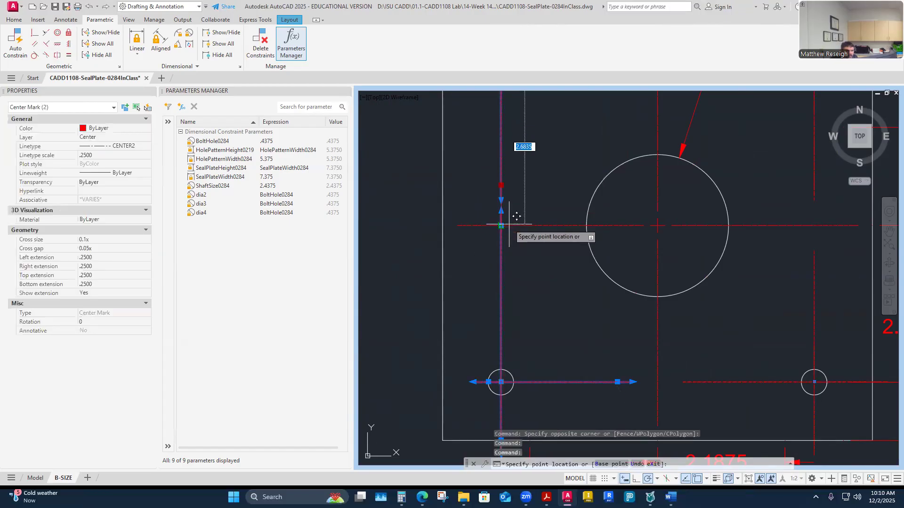
Step: Stretch the shaft hole center mark's left and upper extensions to the plate's left and top edges
left_click(482, 227)
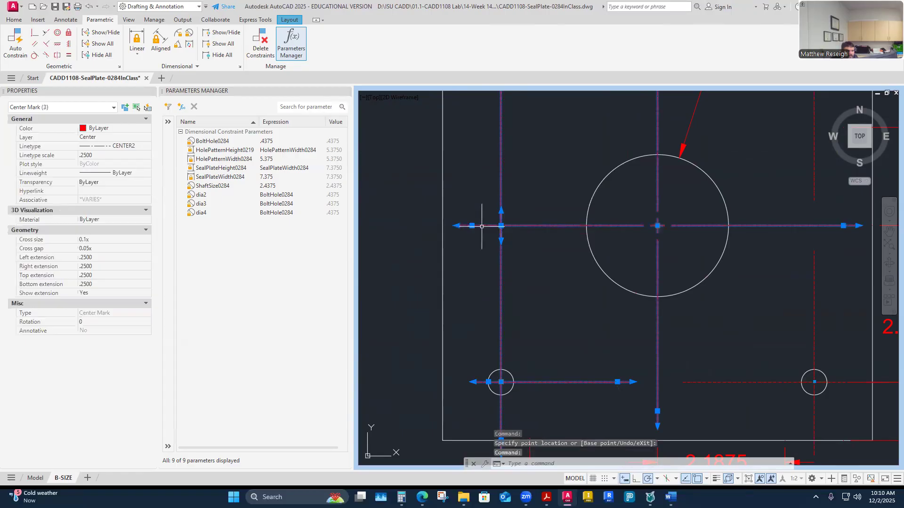
left_click(472, 226)
left_click(442, 226)
scroll(457, 246, "down", 4)
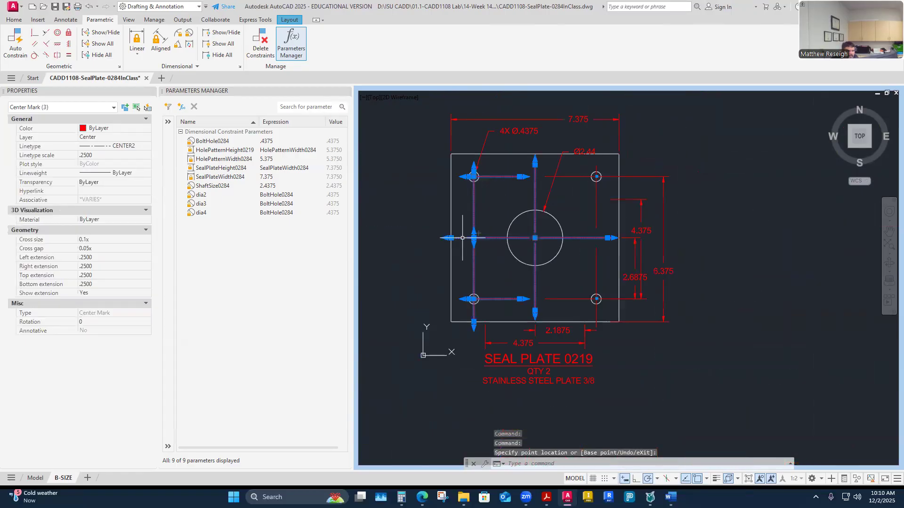
scroll(542, 140, "up", 4)
left_click(522, 204)
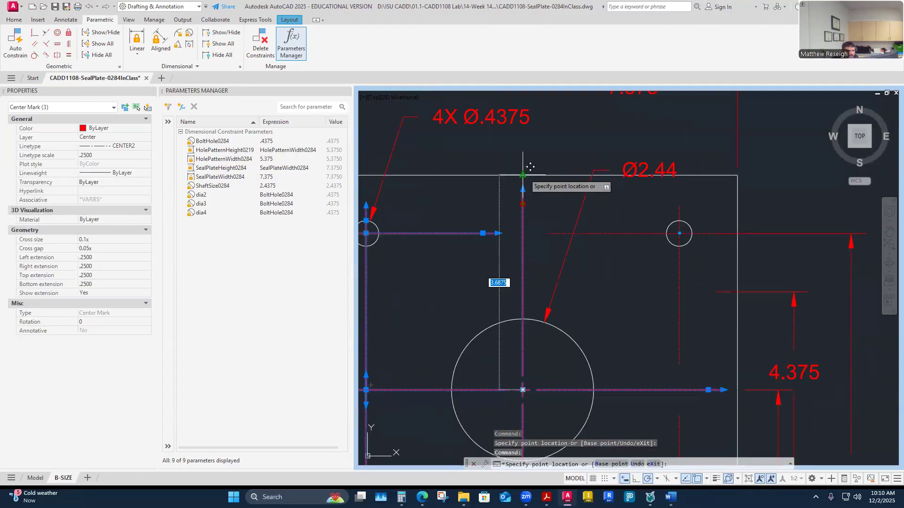
left_click(522, 175)
Step: Stretch the facing horizontal extensions of the upper-left and upper-right center marks to meet at the shaft hole's vertical centerline
left_click(482, 237)
left_click(484, 232)
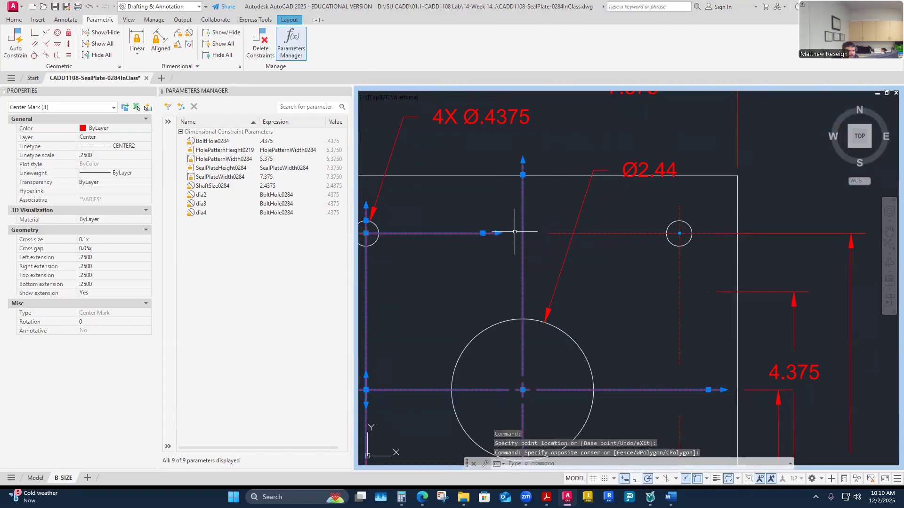
left_click(483, 233)
left_click(528, 238)
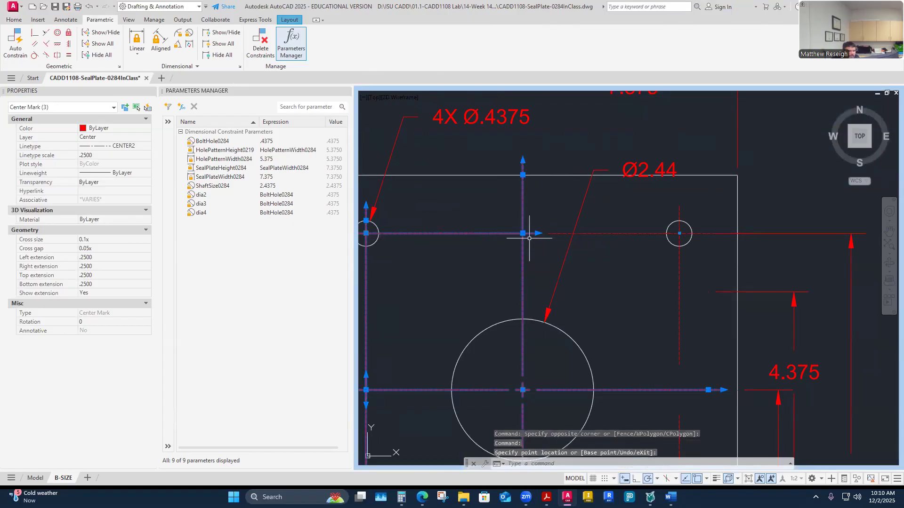
left_click(584, 233)
left_click(563, 233)
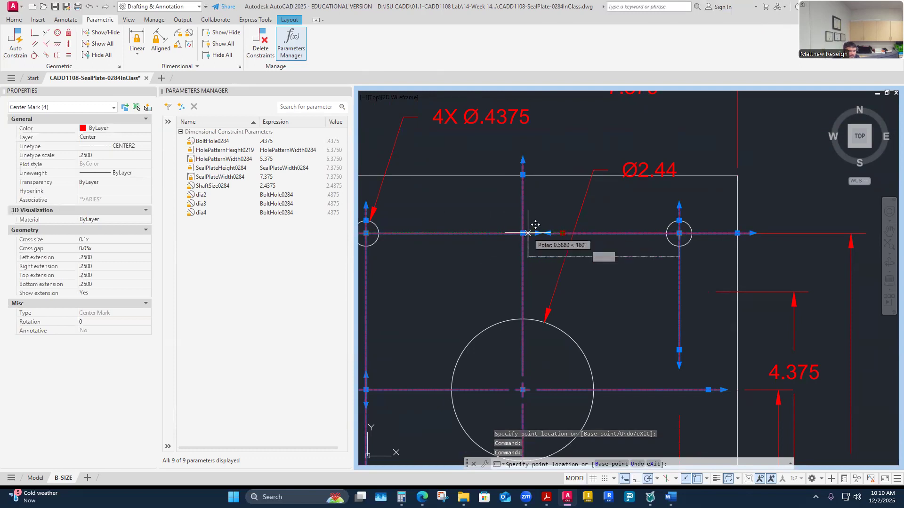
scroll(530, 210, "down", 6)
scroll(576, 252, "up", 6)
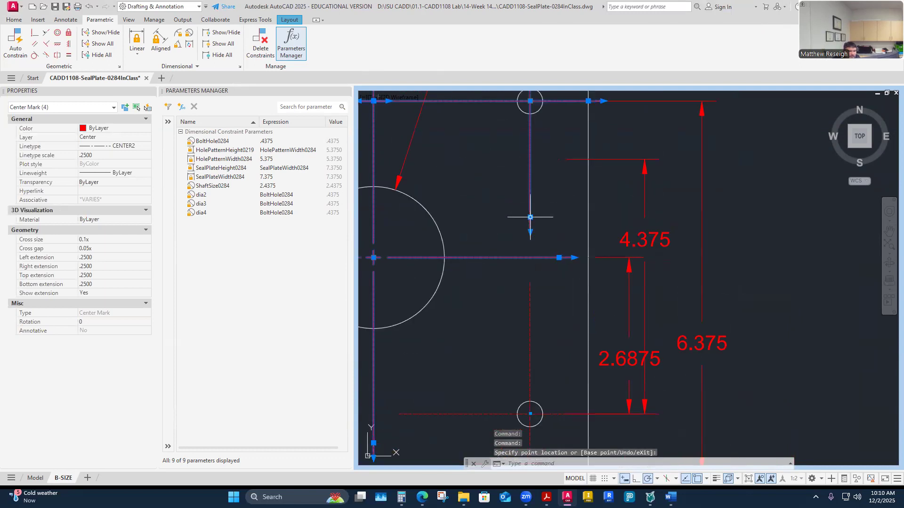
Step: Stretch the facing vertical extensions of the upper-right and lower-right center marks to meet at the shaft hole's horizontal centerline
left_click(530, 258)
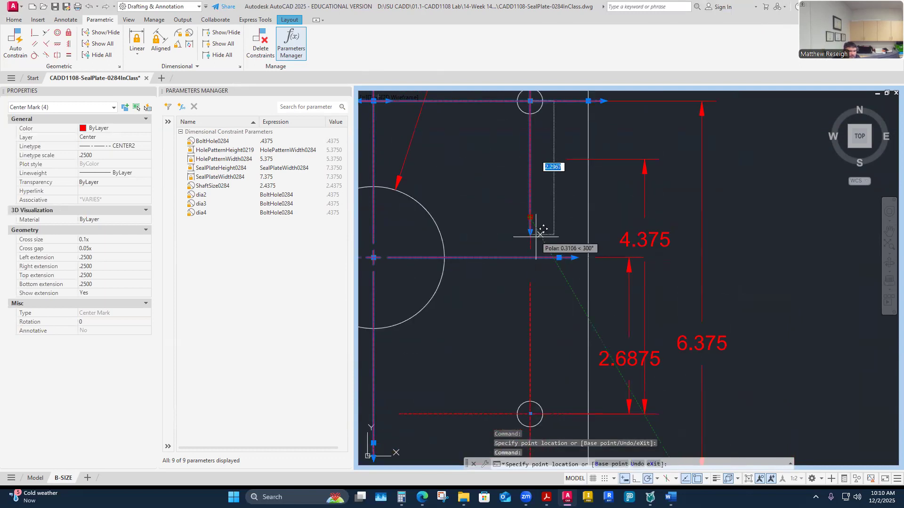
left_click(532, 306)
left_click(529, 306)
left_click(531, 298)
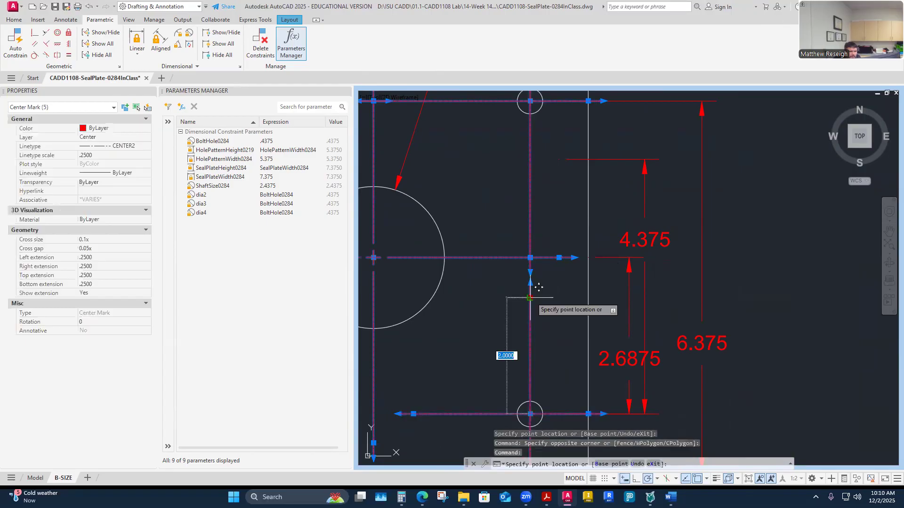
left_click(531, 258)
Step: Stretch the shaft hole center mark's right extension to the plate's right edge
left_click(559, 258)
left_click(588, 258)
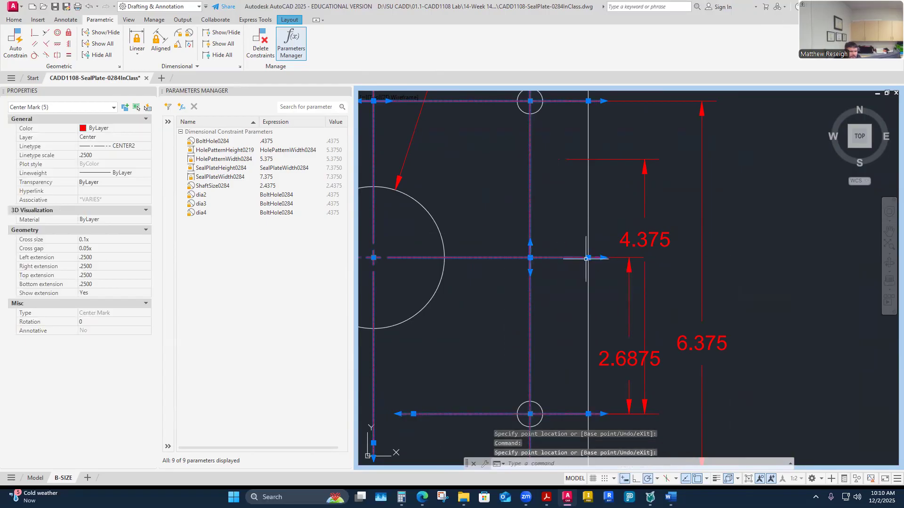
scroll(586, 258, "down", 5)
scroll(581, 204, "up", 4)
scroll(563, 237, "down", 5)
scroll(567, 340, "up", 5)
scroll(565, 344, "down", 5)
scroll(541, 398, "up", 5)
scroll(539, 391, "down", 3)
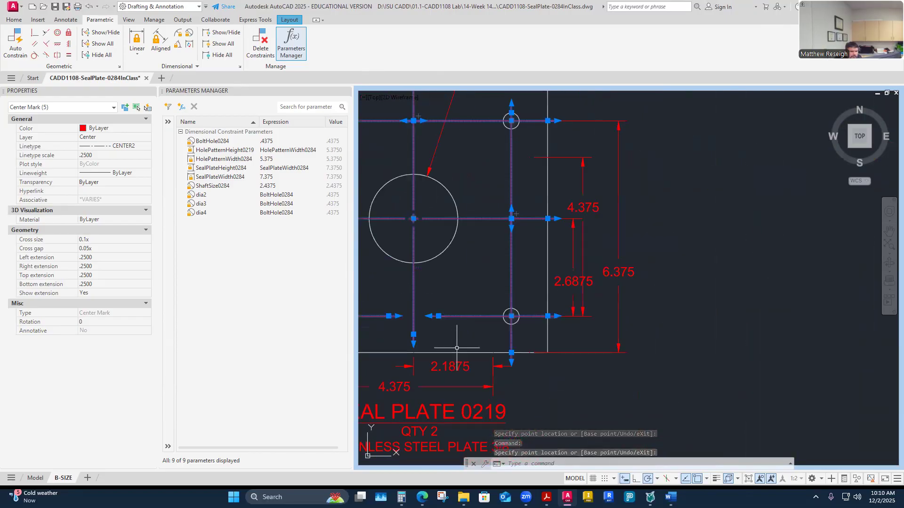
Step: Stretch the shaft hole center mark's lower extension to the plate's bottom edge and join the lower bolt holes' facing horizontal extensions at its vertical centerline
scroll(491, 322, "up", 5)
left_click(518, 298)
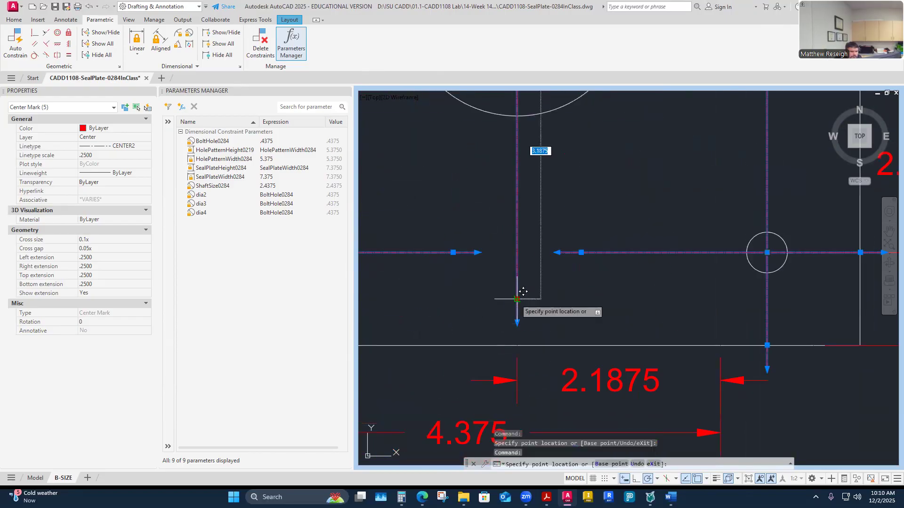
left_click(518, 346)
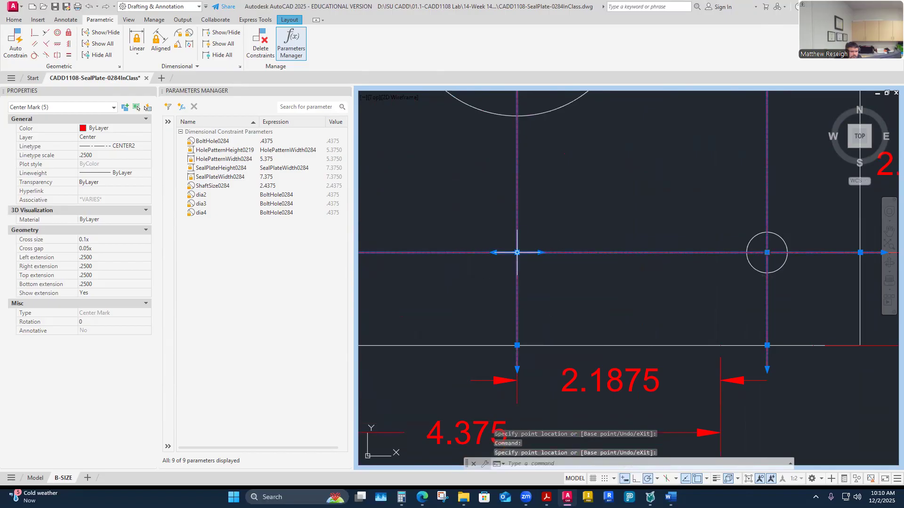
scroll(548, 254, "down", 4)
scroll(438, 277, "up", 4)
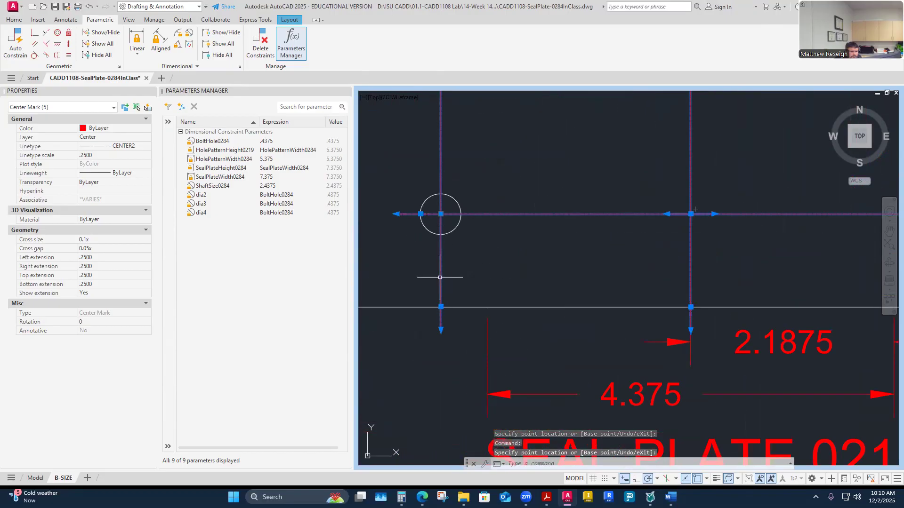
scroll(439, 278, "down", 6)
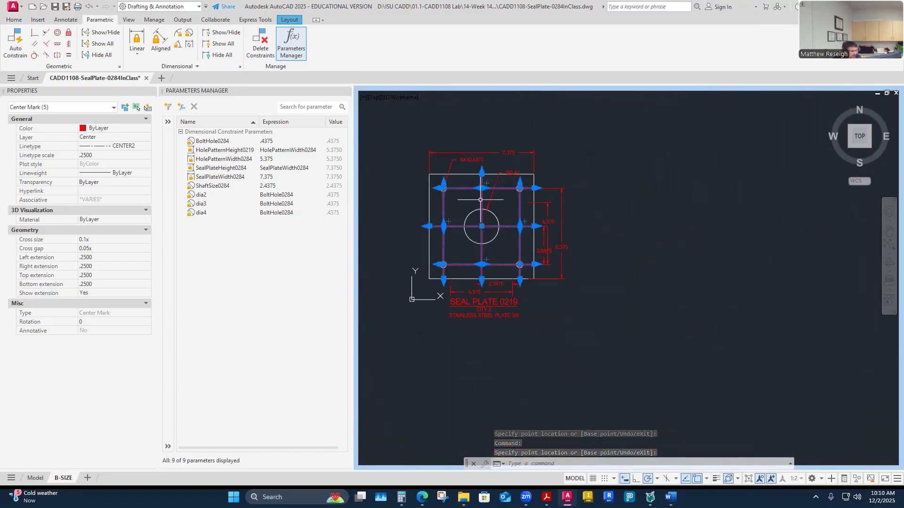
key("Escape")
key("Escape")
Step: Move the shaft hole's diameter dimension text up and to the left, clear of the plate's top edge
scroll(452, 161, "up", 5)
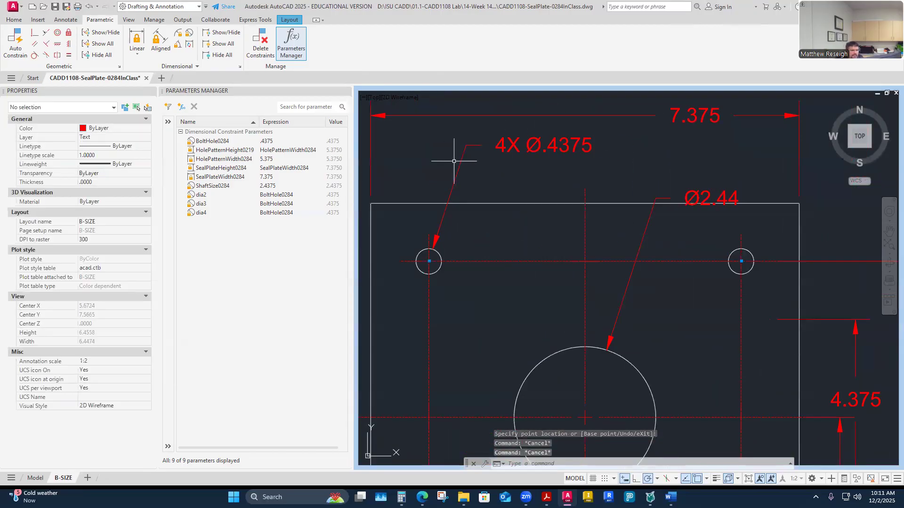
left_click(722, 197)
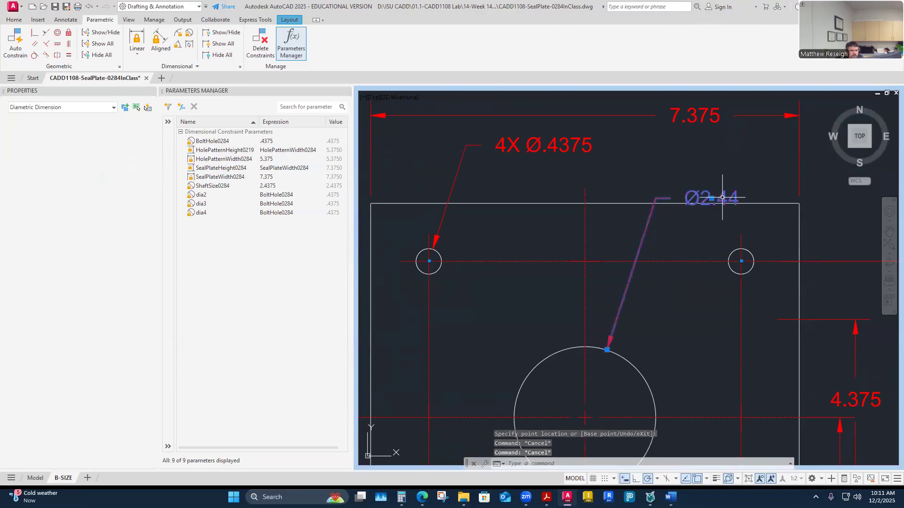
left_click(712, 198)
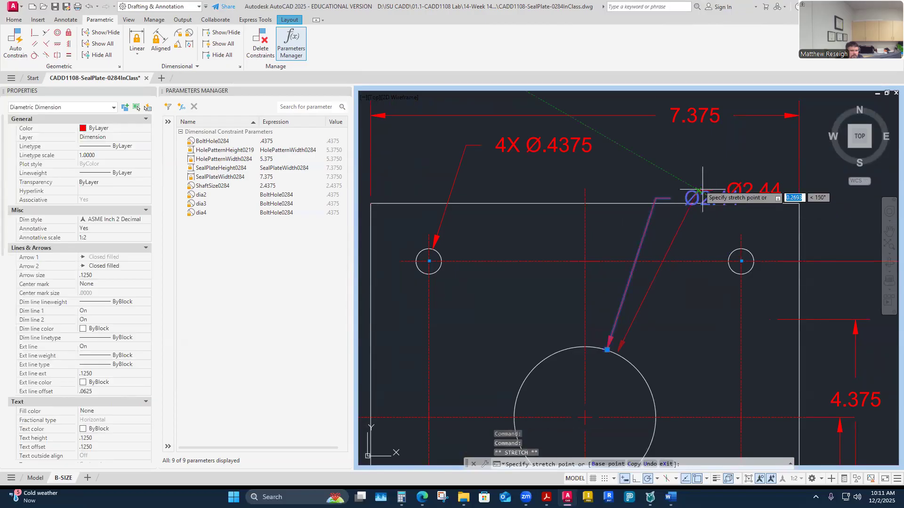
left_click(664, 170)
scroll(742, 183, "down", 3)
scroll(778, 199, "up", 1)
key("Escape")
key("Escape")
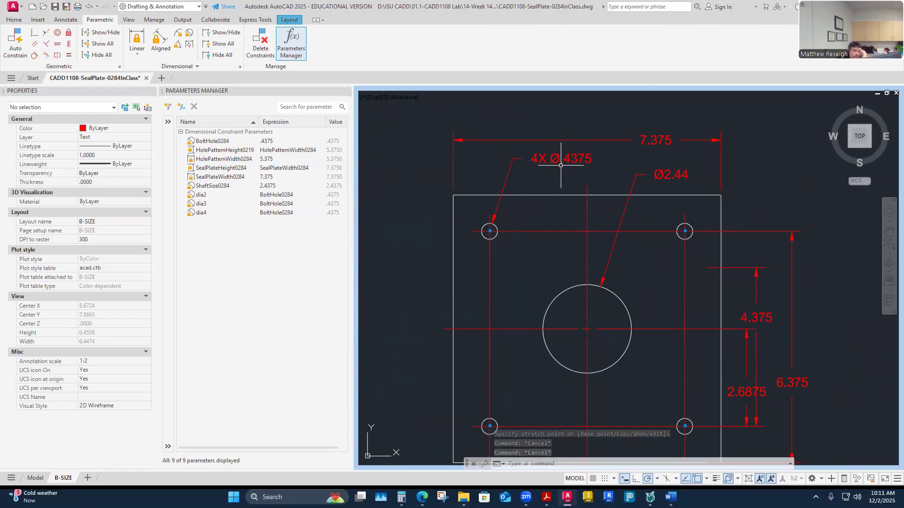
scroll(717, 259, "down", 2)
scroll(707, 268, "up", 5)
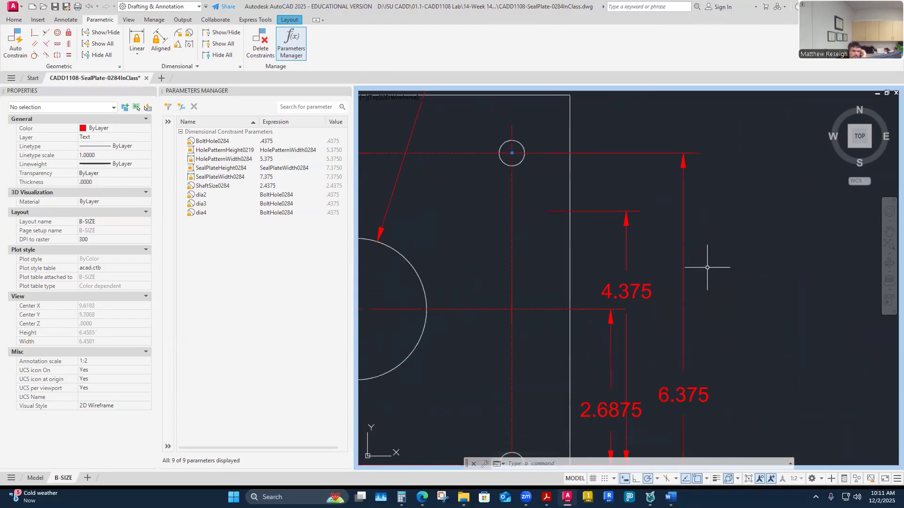
left_click(636, 286)
left_click(541, 211)
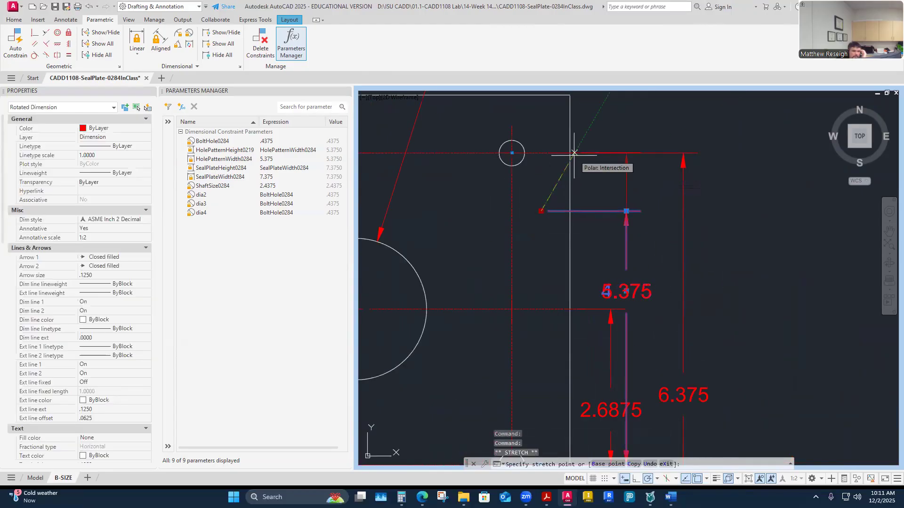
scroll(567, 150, "up", 3)
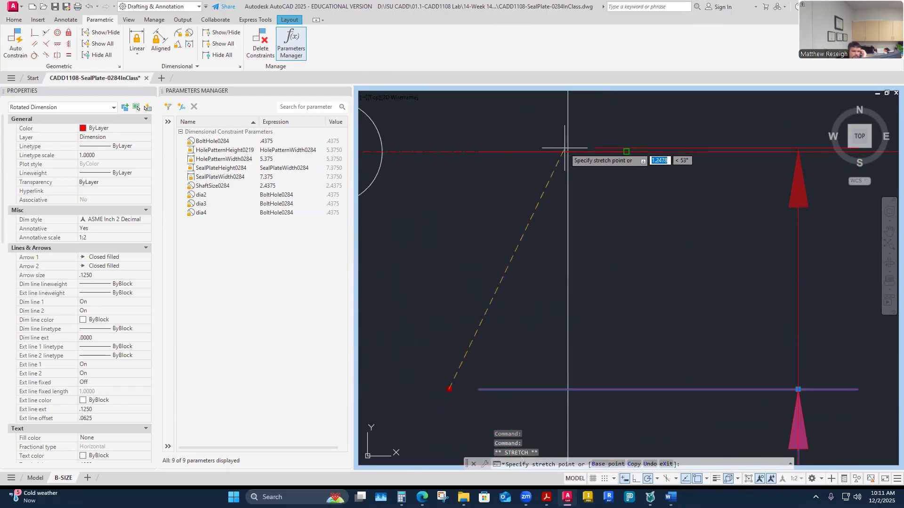
key("Escape")
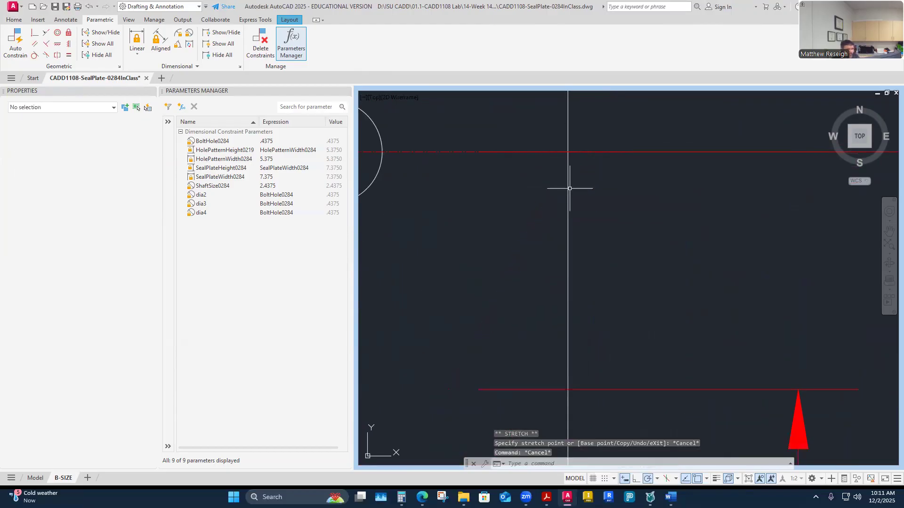
Step: Stretch the vertical hole-spacing dimension's upper extension origin to where the upper bolt holes' centerline crosses the plate's right edge
scroll(583, 235, "down", 3)
scroll(602, 278, "up", 2)
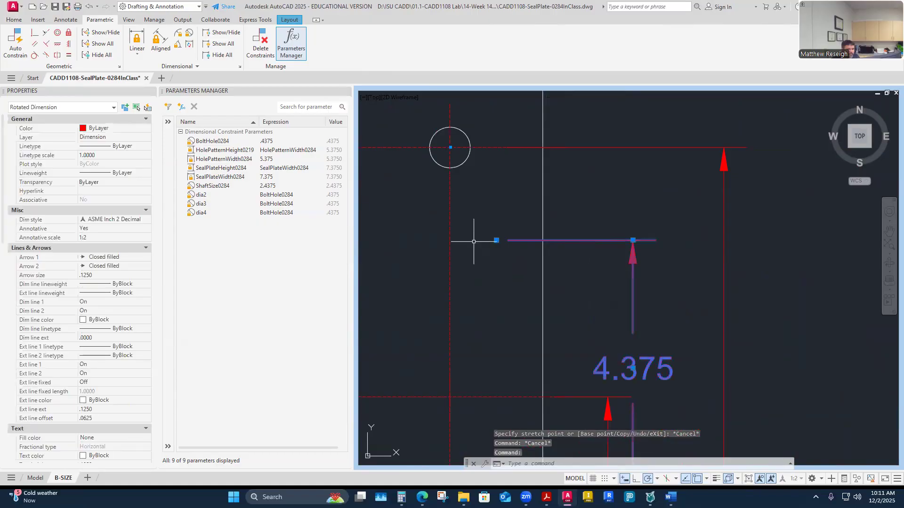
left_click(496, 241)
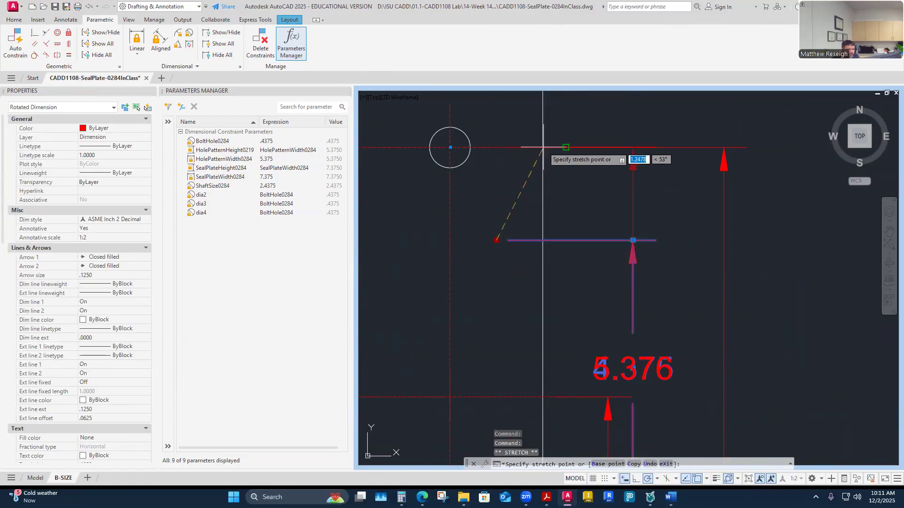
left_click(544, 148)
key("Escape")
left_click(595, 148)
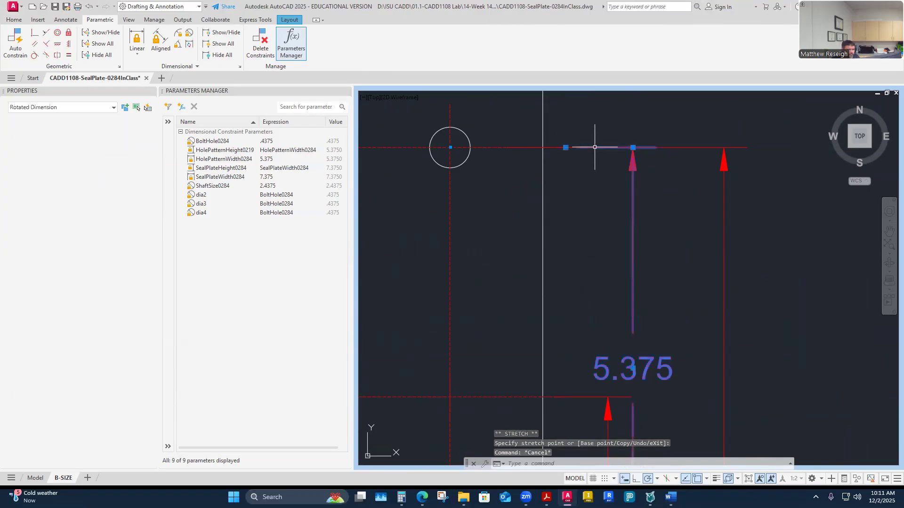
left_click(566, 147)
key("Escape")
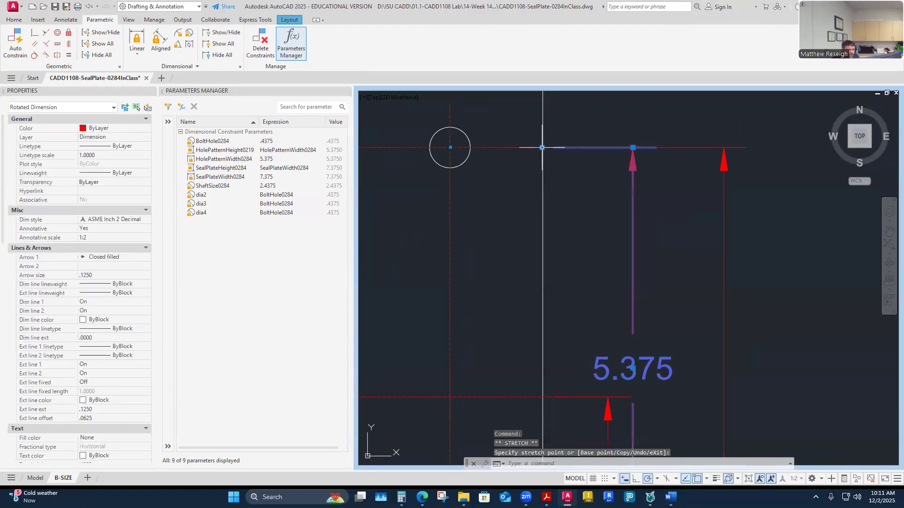
Step: Stretch the 2.1875 horizontal dimension's right extension origin to where the lower-right bolt hole's vertical centerline crosses the plate's bottom edge
scroll(560, 160, "down", 5)
scroll(559, 248, "up", 4)
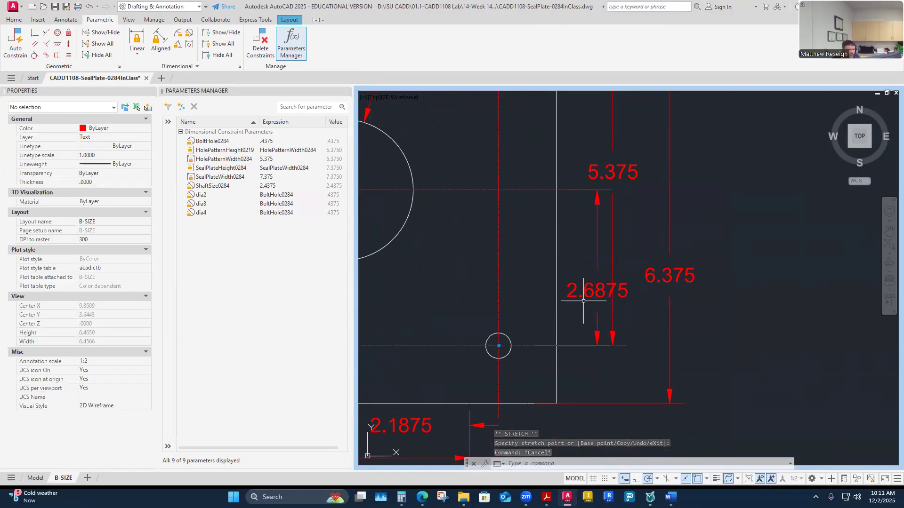
scroll(593, 301, "down", 4)
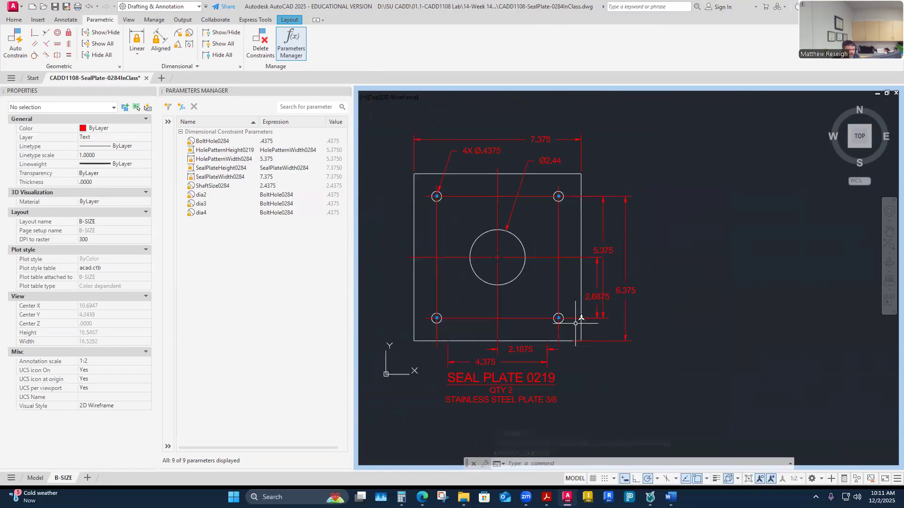
scroll(510, 364, "up", 4)
left_click(539, 332)
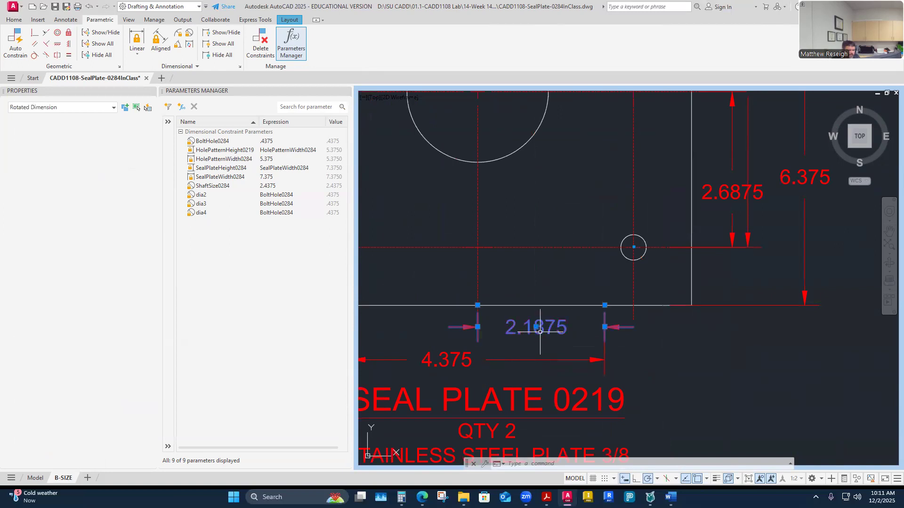
left_click(605, 305)
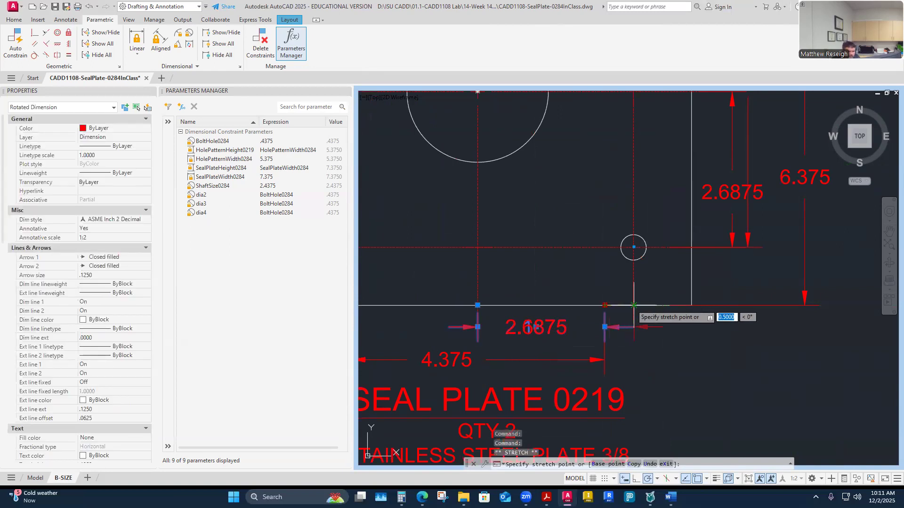
left_click(633, 305)
key("Escape")
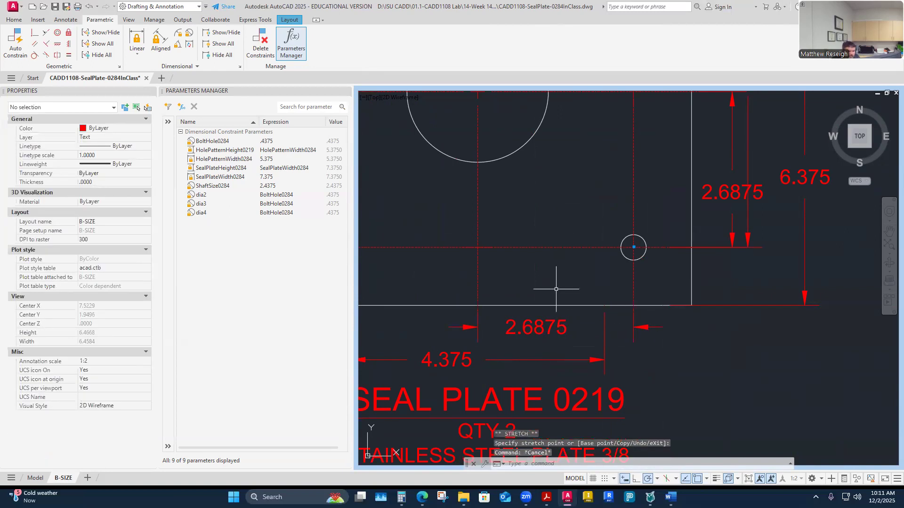
Step: Move the plate's title note slightly down, away from the horizontal dimensions
scroll(556, 289, "down", 4)
scroll(563, 301, "up", 2)
left_click(537, 351)
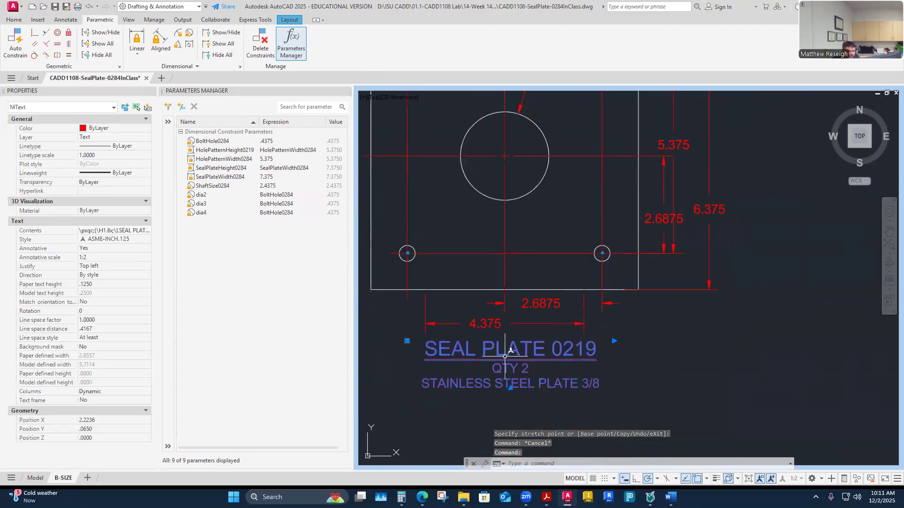
left_click(407, 342)
key("Escape")
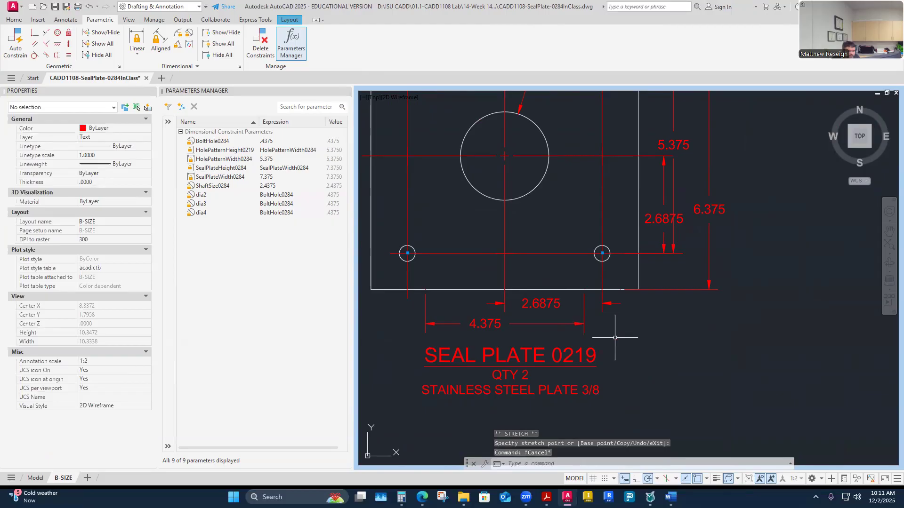
Step: Switch to the Calculator and divide 5.375 by 2 to check the half hole spacing
scroll(692, 313, "down", 2)
scroll(717, 270, "up", 2)
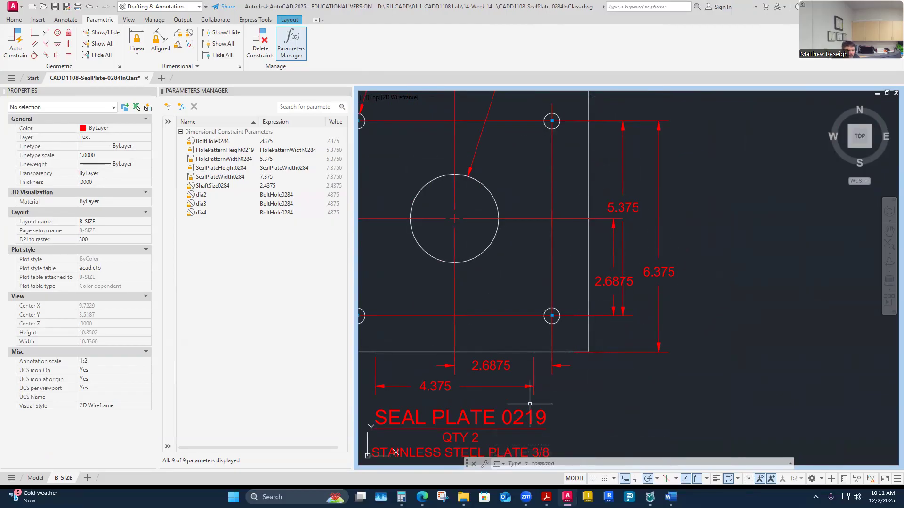
key("alt+Tab")
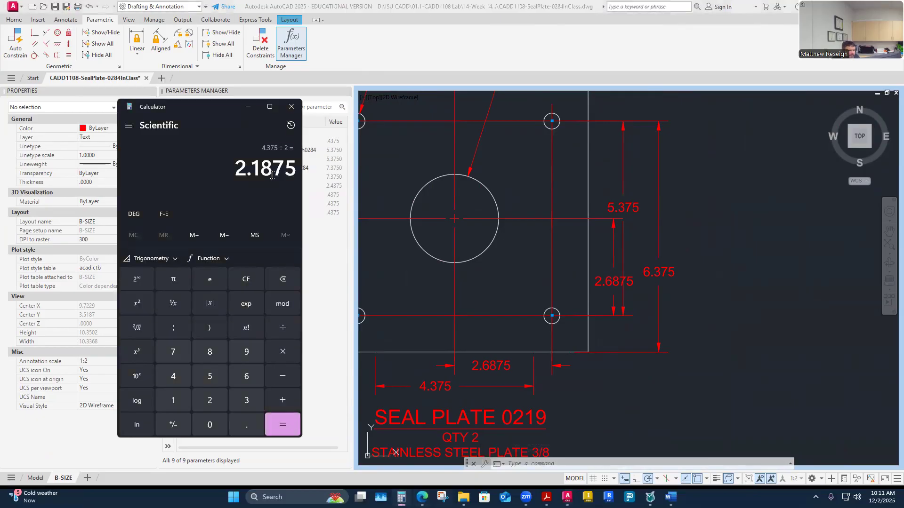
left_click_drag(236, 168, 341, 169)
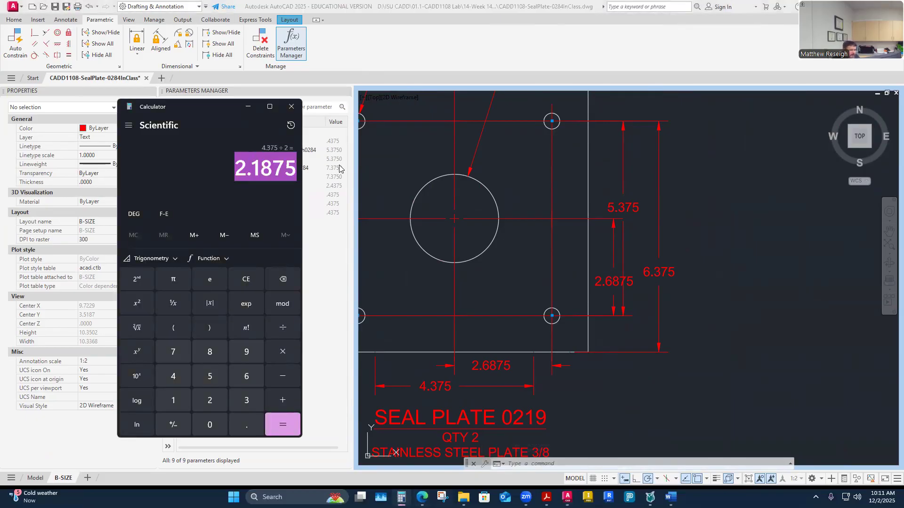
type("5.375")
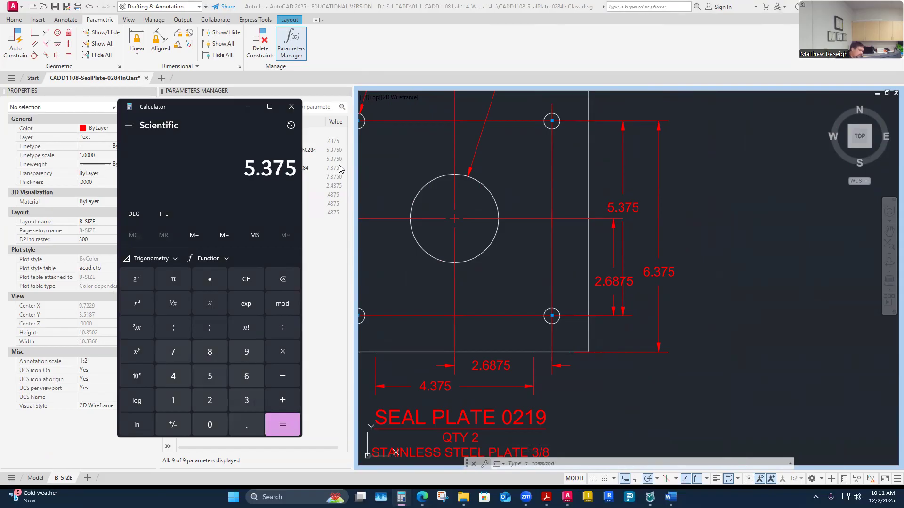
type(" ÷ 2")
key("Return")
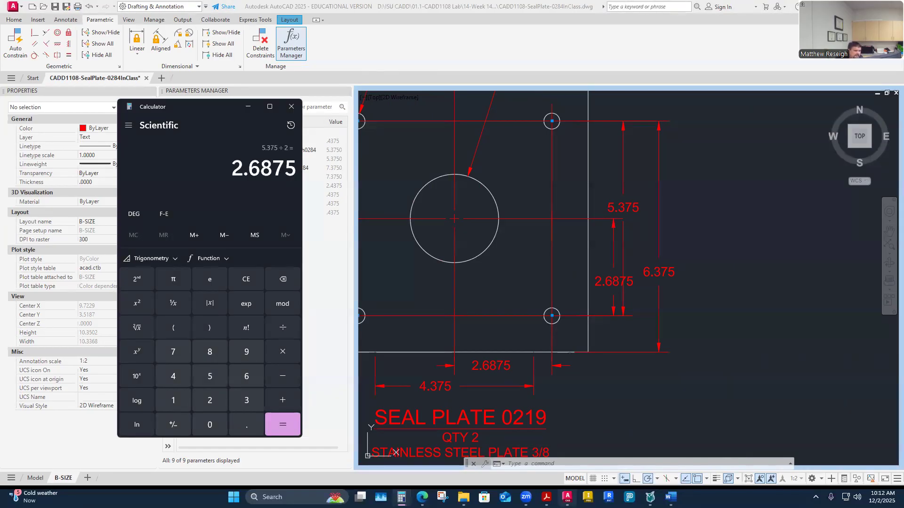
key("Escape")
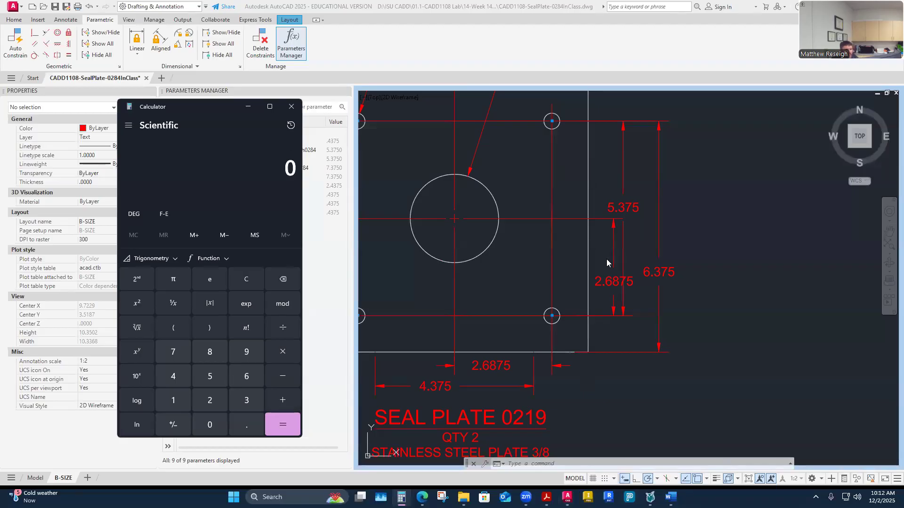
Step: Move the 5.375 vertical hole-spacing dimension farther out from the plate, with its text above the shaft hole's centerline
left_click(628, 209)
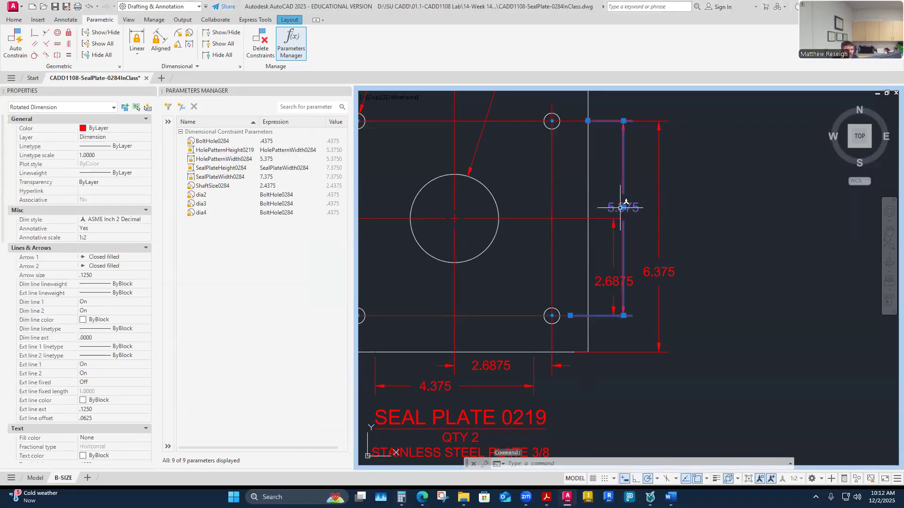
left_click(624, 207)
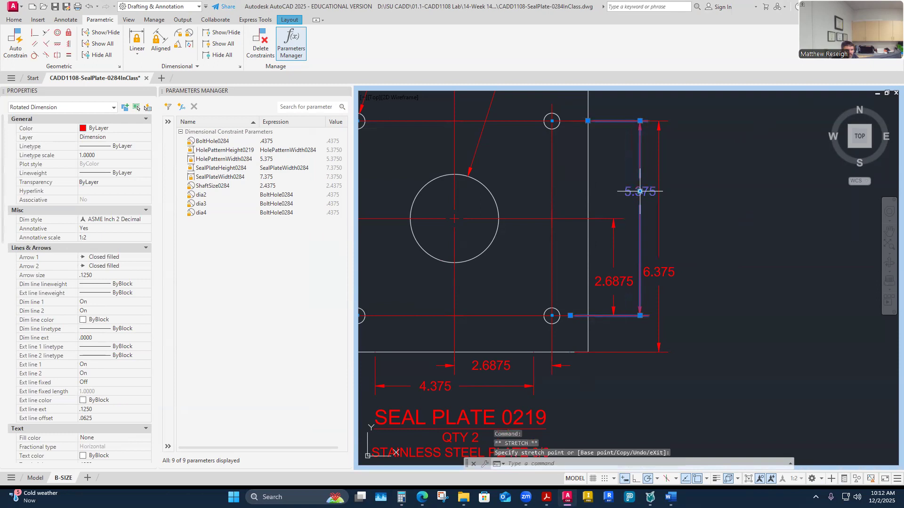
Step: Move the 6.375 vertical dimension slightly farther out from the plate to space it from the 5.375 dimension
left_click(654, 264)
left_click(656, 268)
left_click(659, 272)
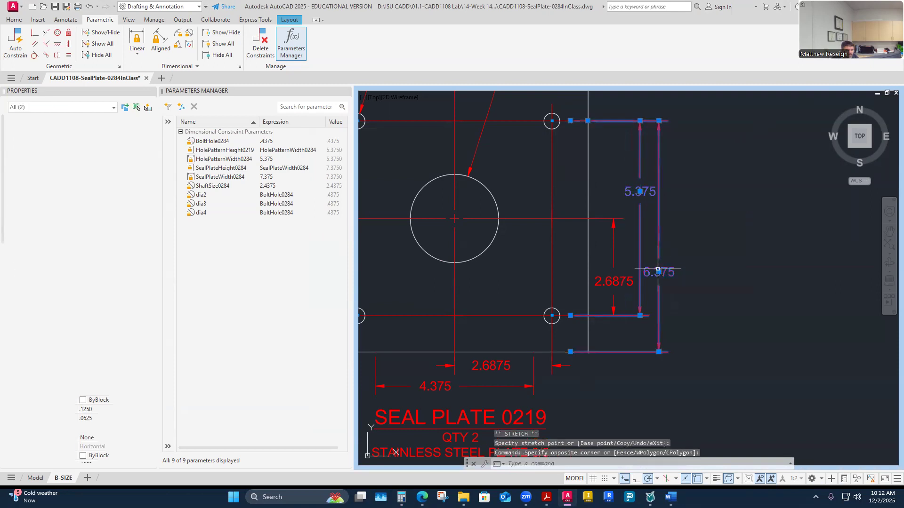
left_click(658, 273)
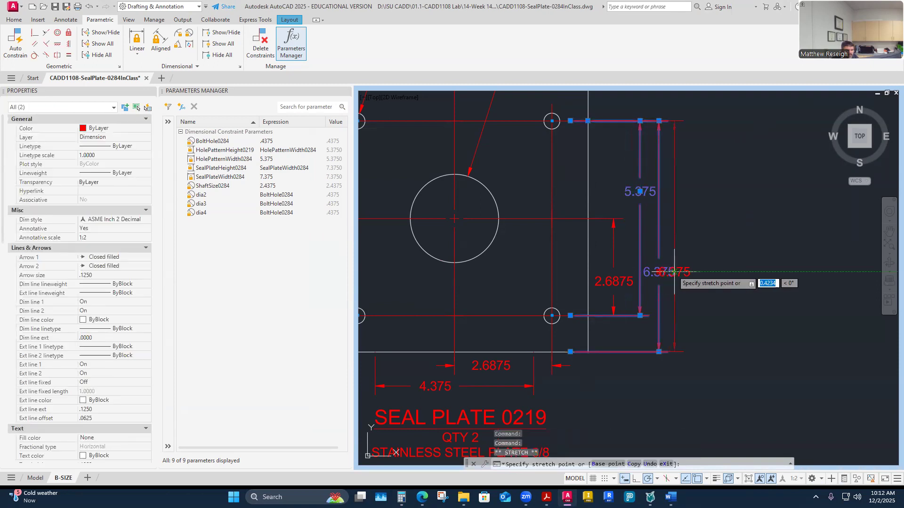
left_click(674, 272)
key("Escape")
scroll(704, 272, "down", 2)
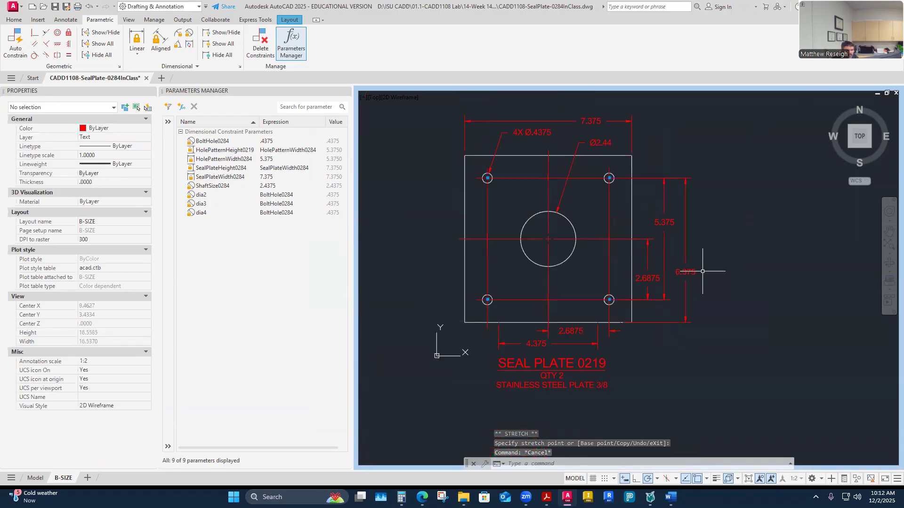
Step: Stretch the 4.375 horizontal dimension's right extension origin to where the lower-right bolt hole's vertical centerline crosses the plate's bottom edge
scroll(606, 348, "up", 4)
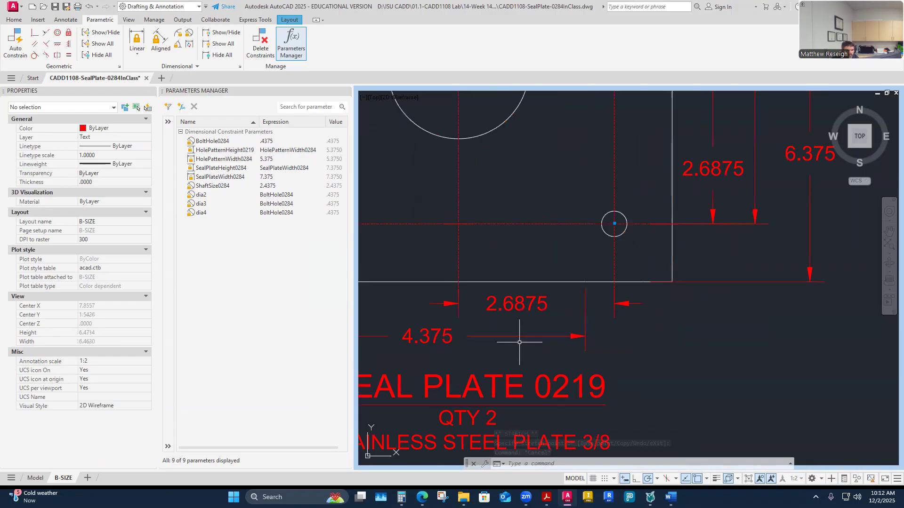
left_click(575, 344)
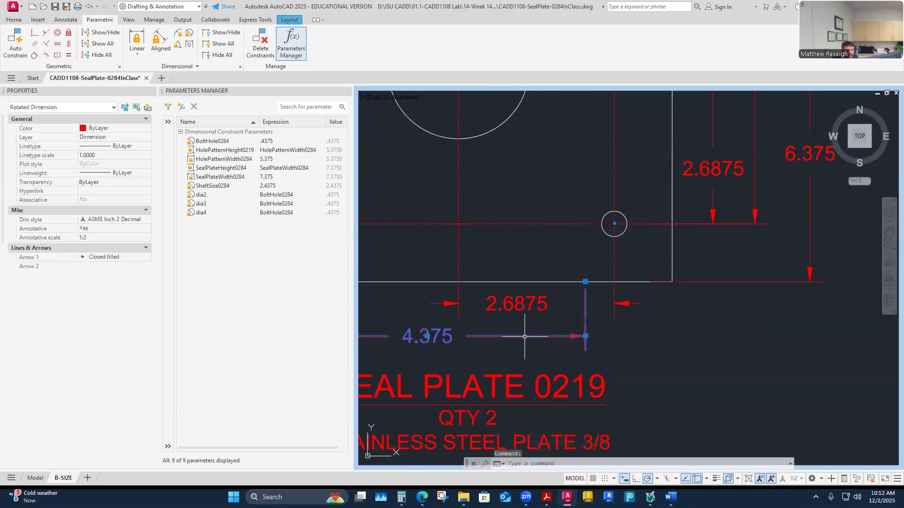
left_click(585, 282)
left_click(615, 282)
key("Escape")
scroll(673, 295, "down", 2)
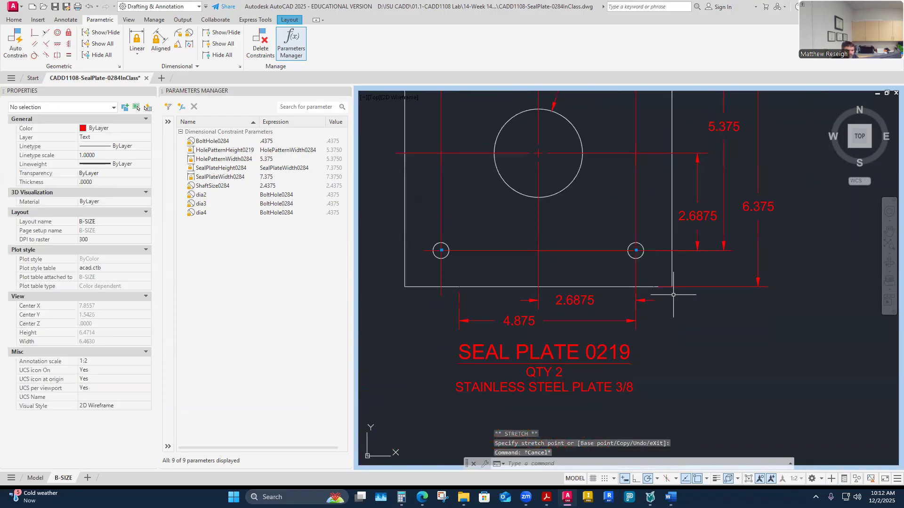
Step: Stretch the lower horizontal hole-spacing dimension's left extension origin to the lower-left bolt hole's vertical centerline at the plate's bottom edge
scroll(408, 299, "up", 2)
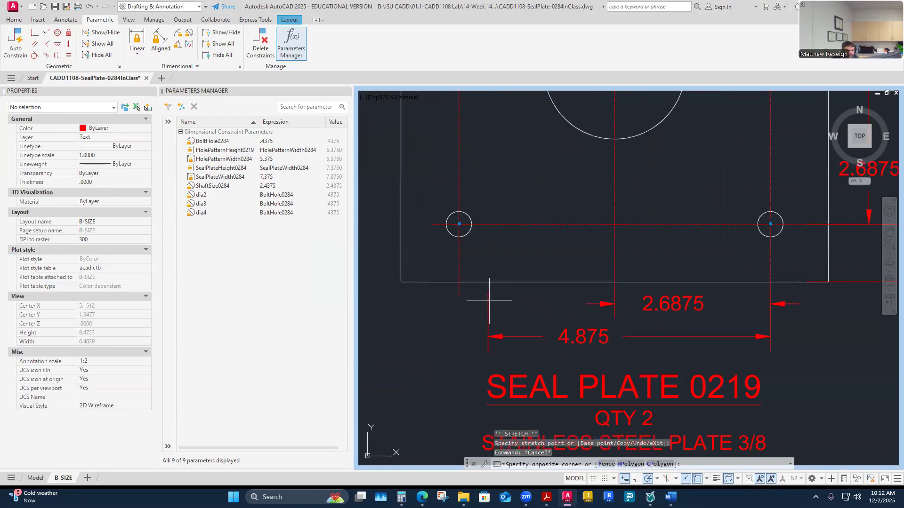
left_click(484, 301)
left_click(487, 283)
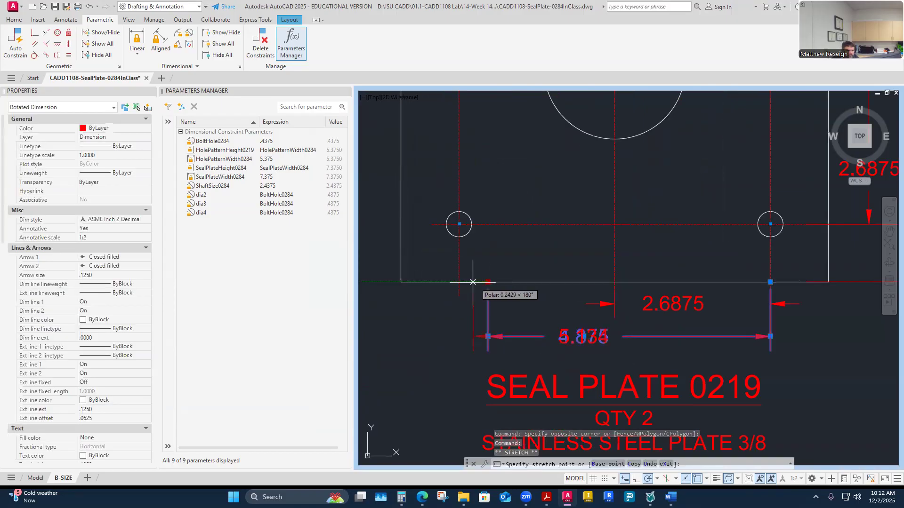
left_click(459, 282)
key("Escape")
scroll(515, 278, "down", 4)
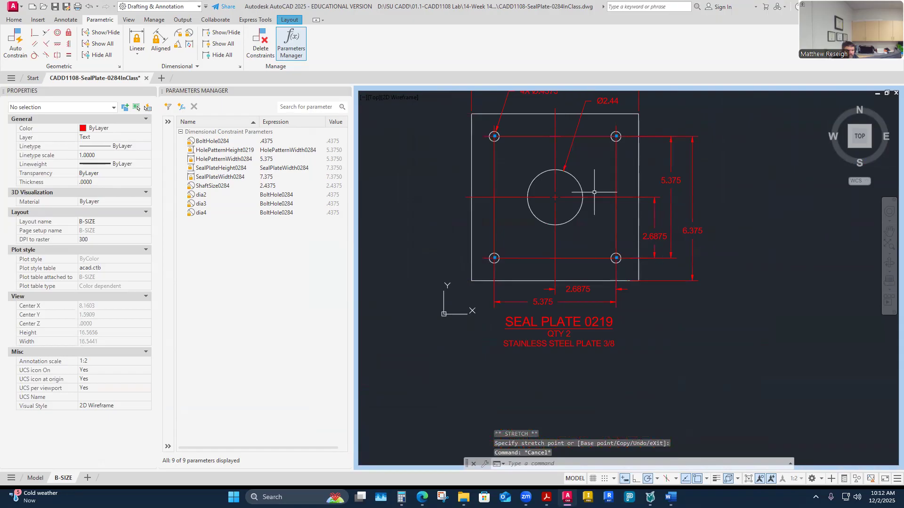
scroll(606, 216, "down", 3)
scroll(589, 141, "up", 3)
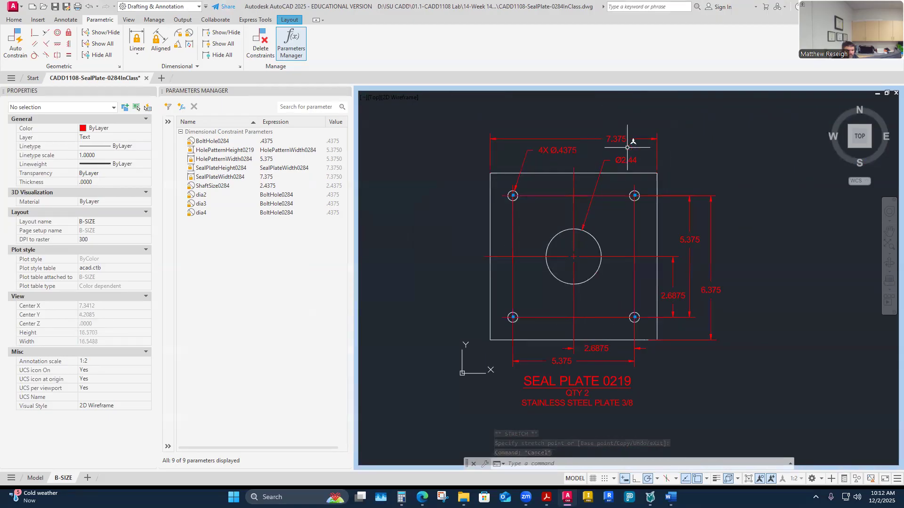
Step: Re-anchor the 6.375 vertical dimension's extension origins to the plate's upper-right and lower-right corners
scroll(711, 231, "up", 3)
left_click(707, 376)
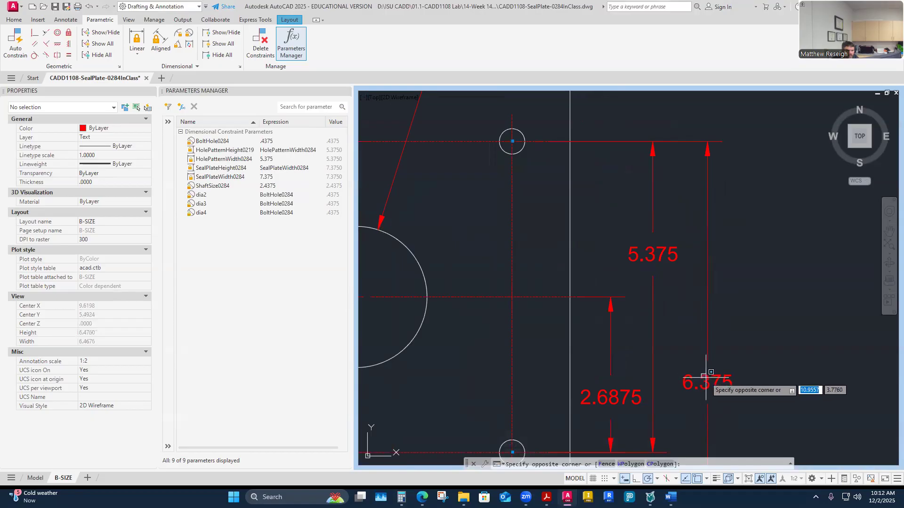
left_click(706, 376)
middle_click_drag(560, 129, 561, 161)
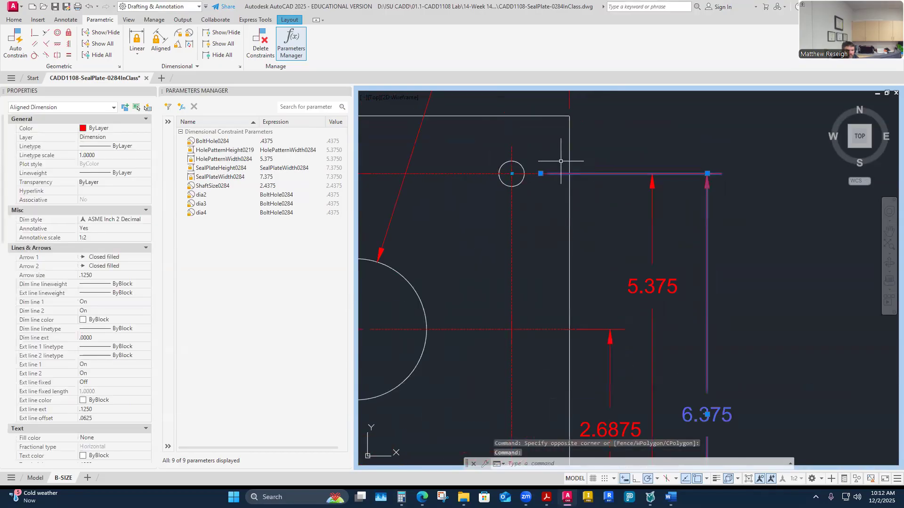
left_click(541, 174)
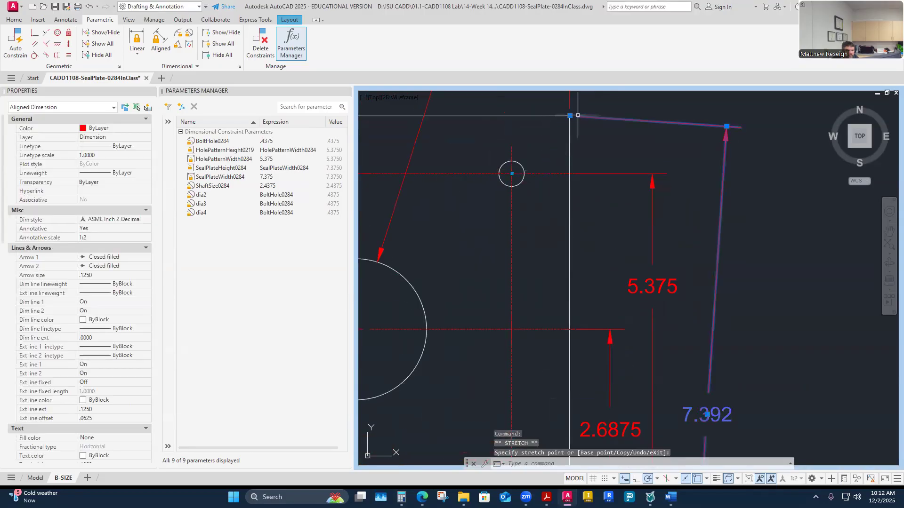
scroll(594, 376, "down", 2)
left_click(560, 386)
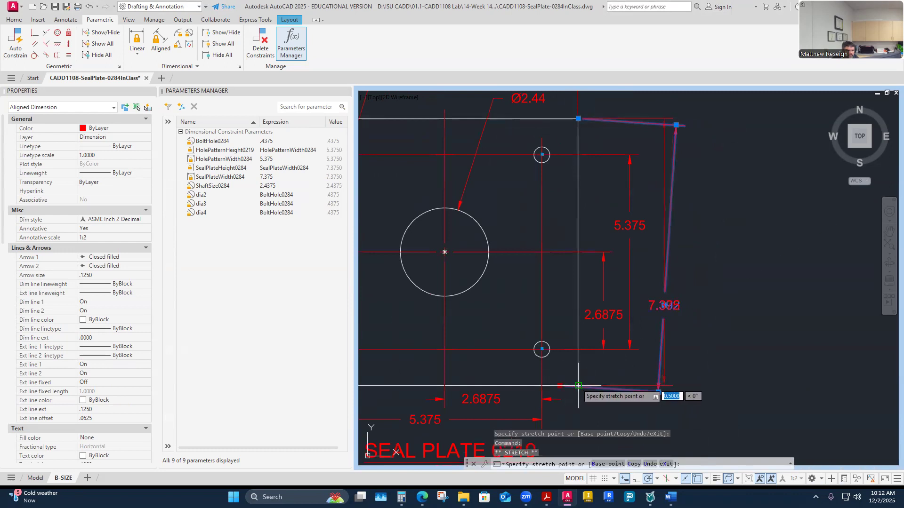
left_click(578, 385)
key("Escape")
scroll(664, 284, "down", 4)
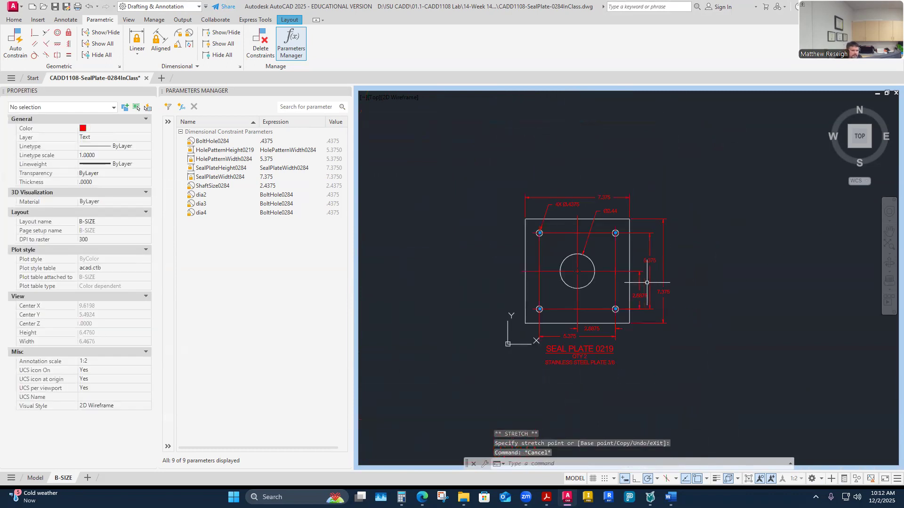
Step: Change the plate's title note to read SEAL PLATE 0284
scroll(651, 357, "up", 2)
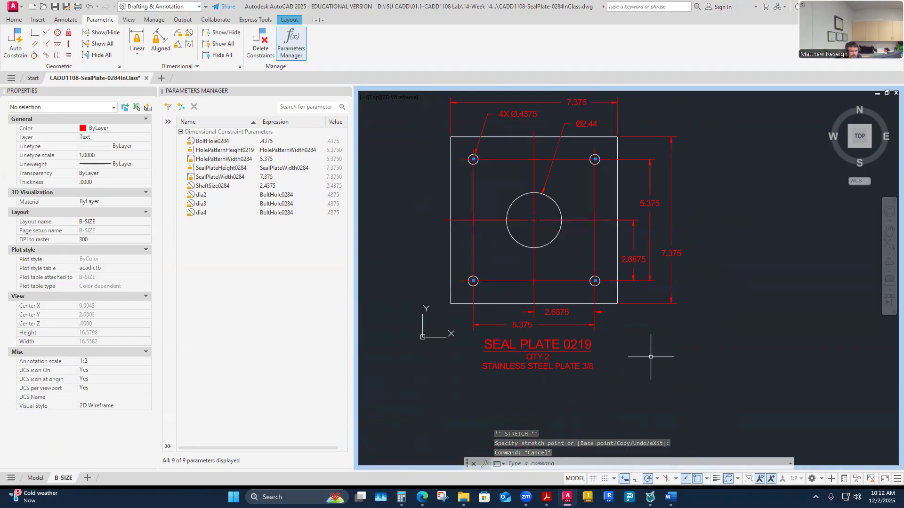
double_click(594, 347)
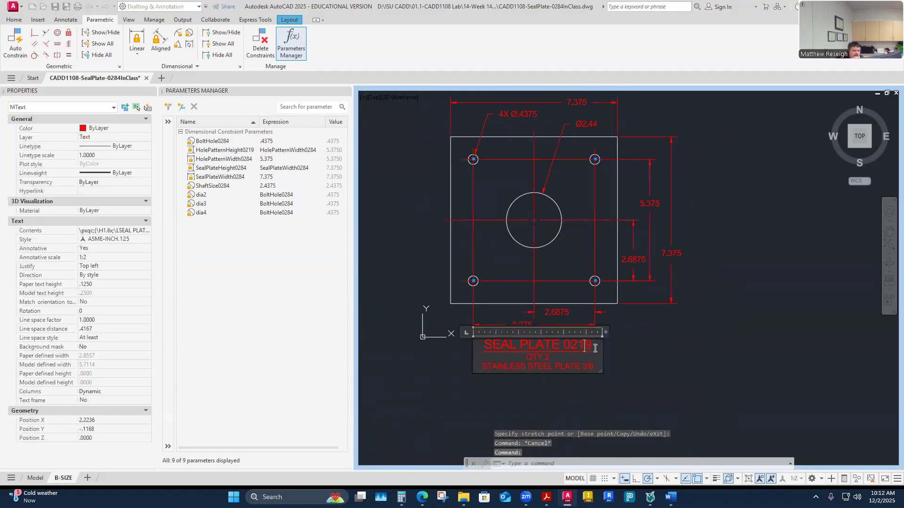
key("BackSpace")
key("BackSpace")
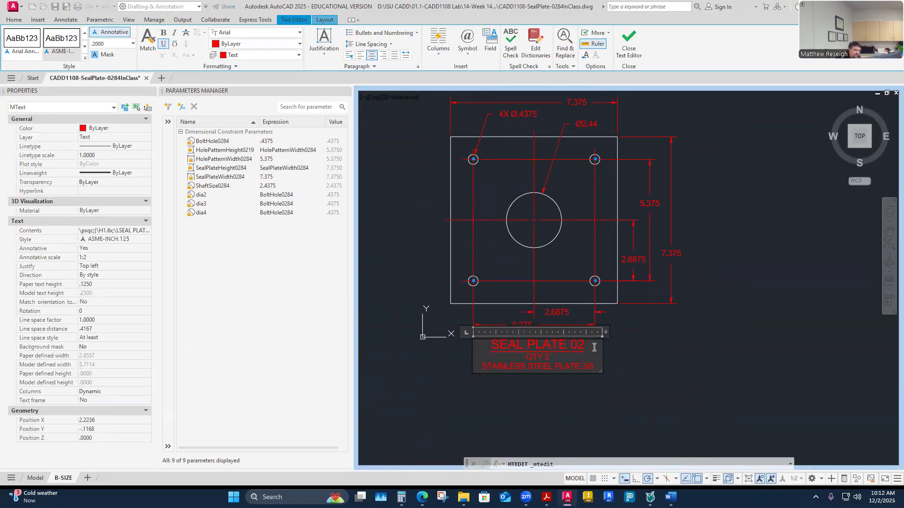
type("84")
left_click(643, 365)
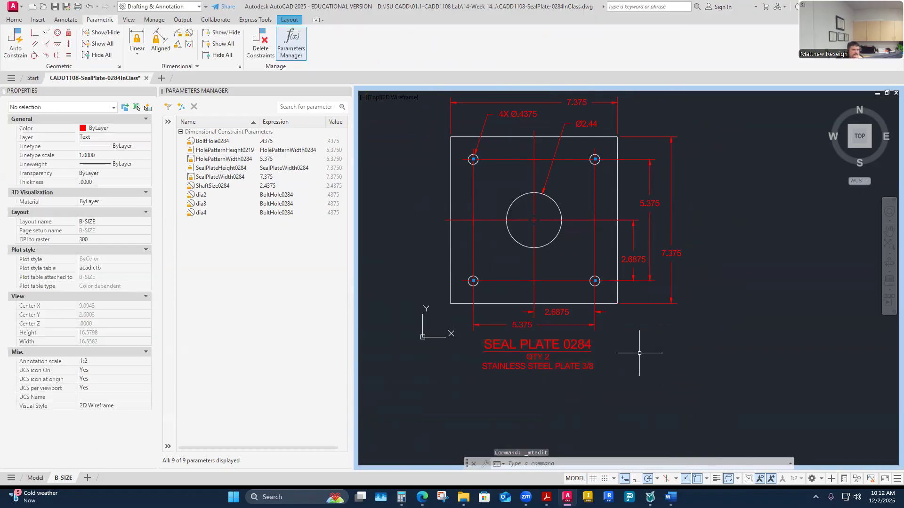
Step: Return to paper space, raise the viewport's top edge above the overall width dimension, and adjust both upper corners around the view
left_click(748, 479)
scroll(547, 339, "up", 2)
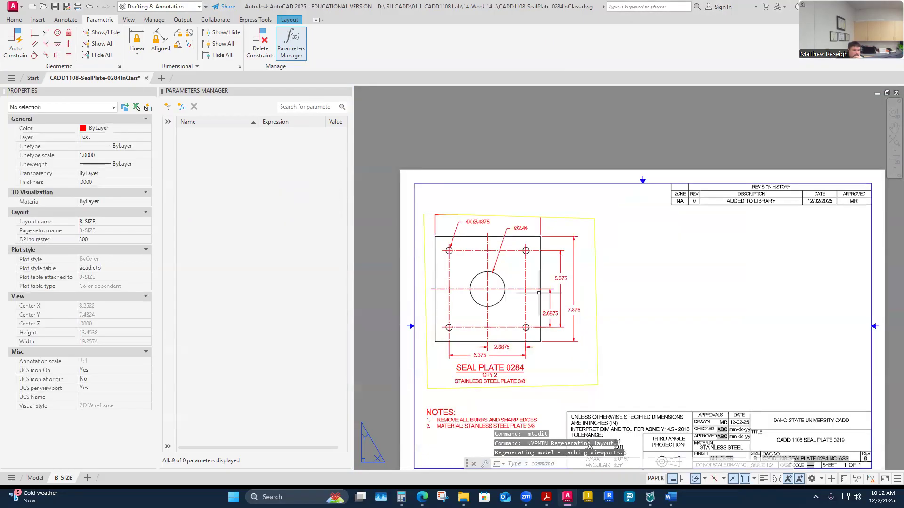
left_click(564, 217)
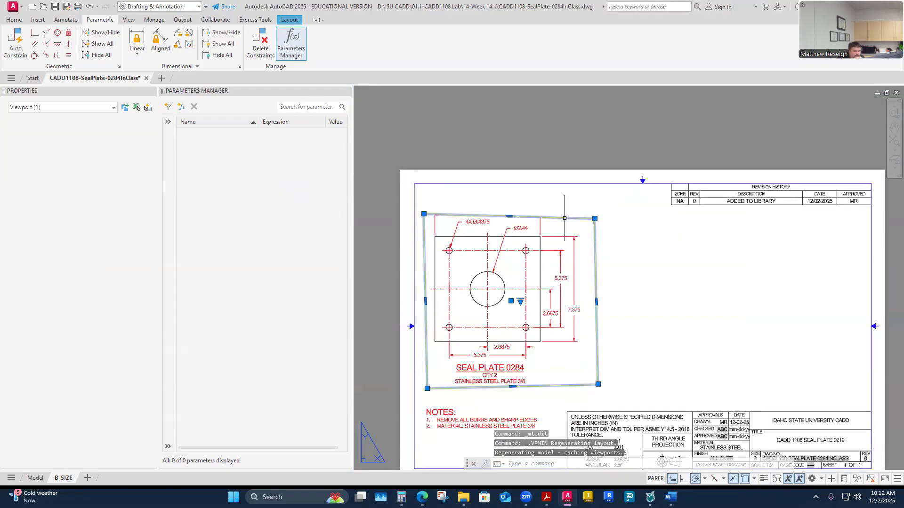
left_click(508, 217)
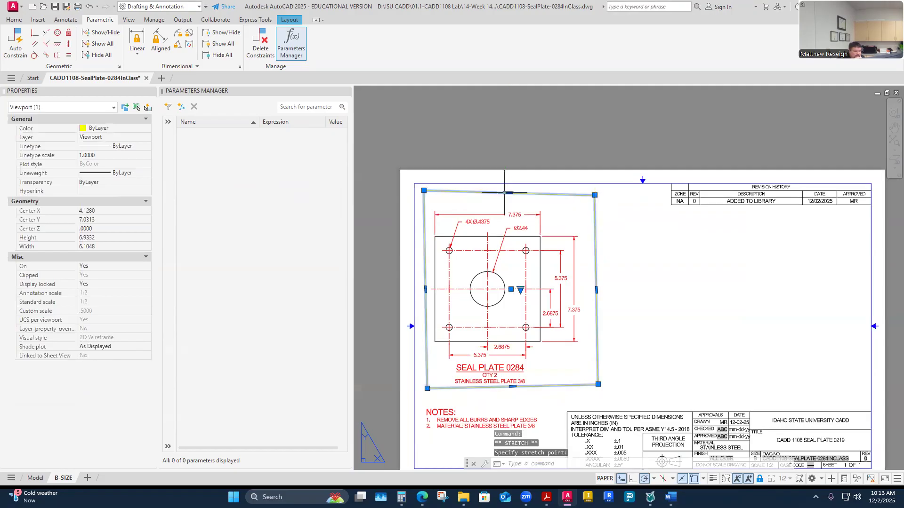
left_click(423, 198)
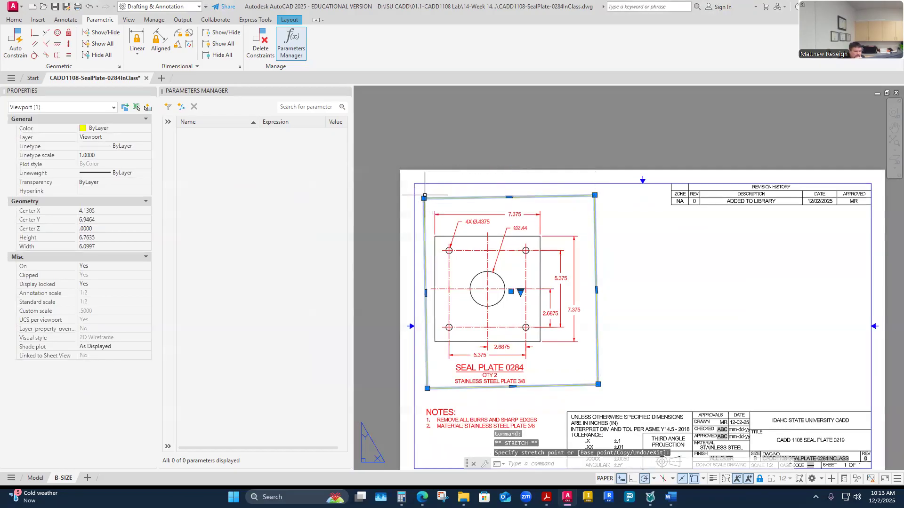
left_click(596, 194)
left_click(584, 201)
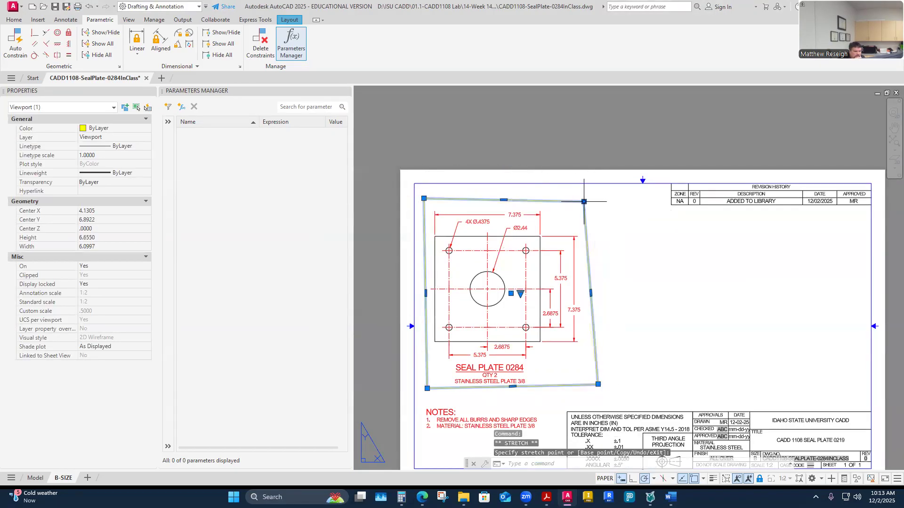
Step: Pull the viewport's lower-right corner inward and lower its bottom edge to just above the notes
left_click(588, 385)
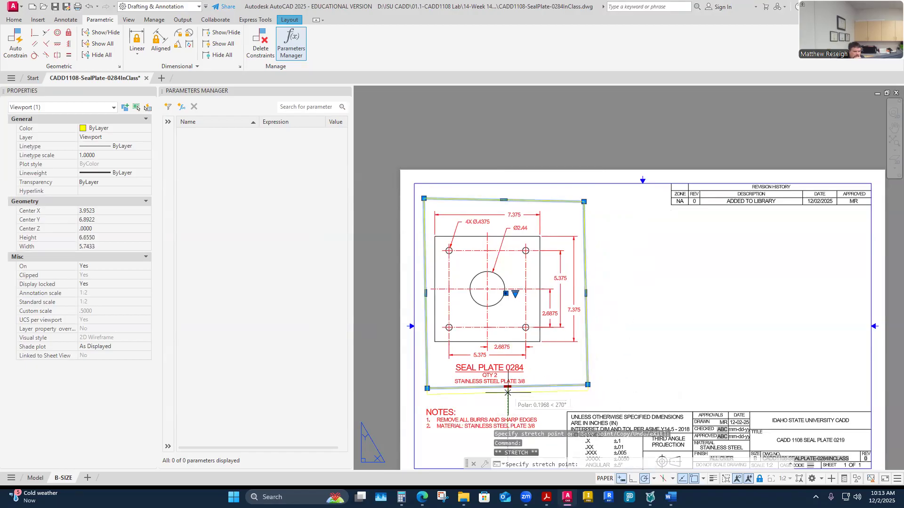
left_click(540, 394)
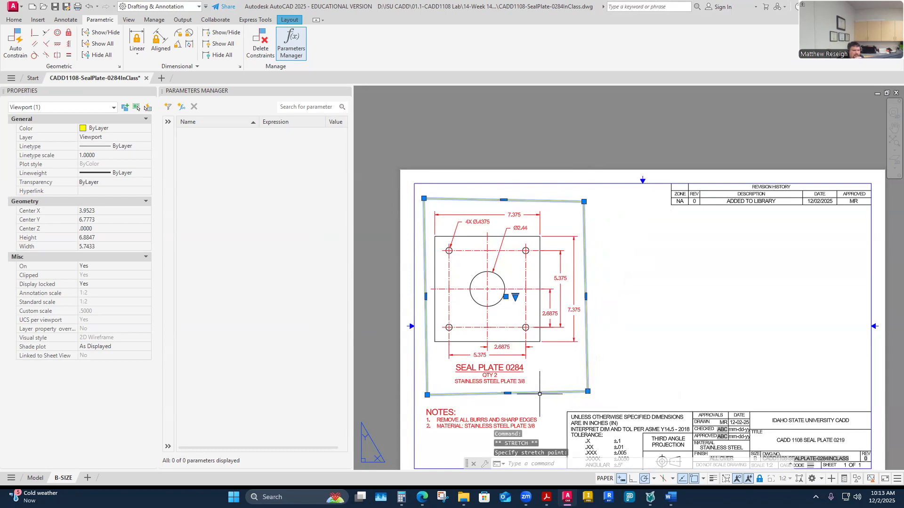
left_click(667, 271)
left_click(666, 271)
left_click(662, 273)
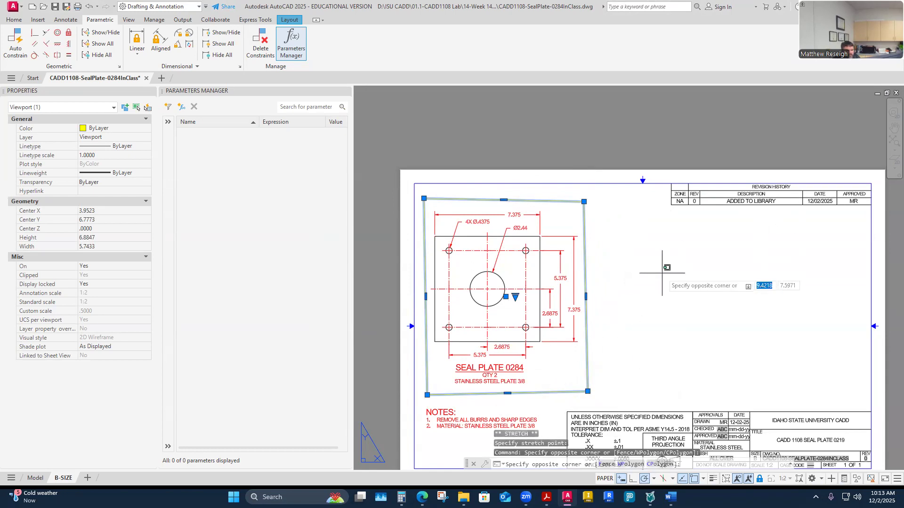
key("Escape")
key("Escape")
Step: Set the title block's TITLE attribute to CADD 1108 SEAL PLATE 0284
scroll(683, 306, "down", 2)
scroll(735, 399, "up", 4)
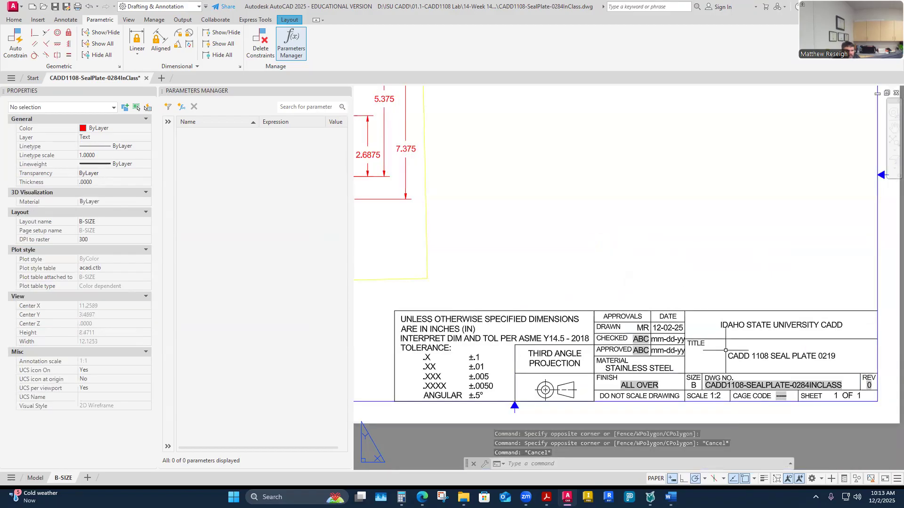
double_click(718, 330)
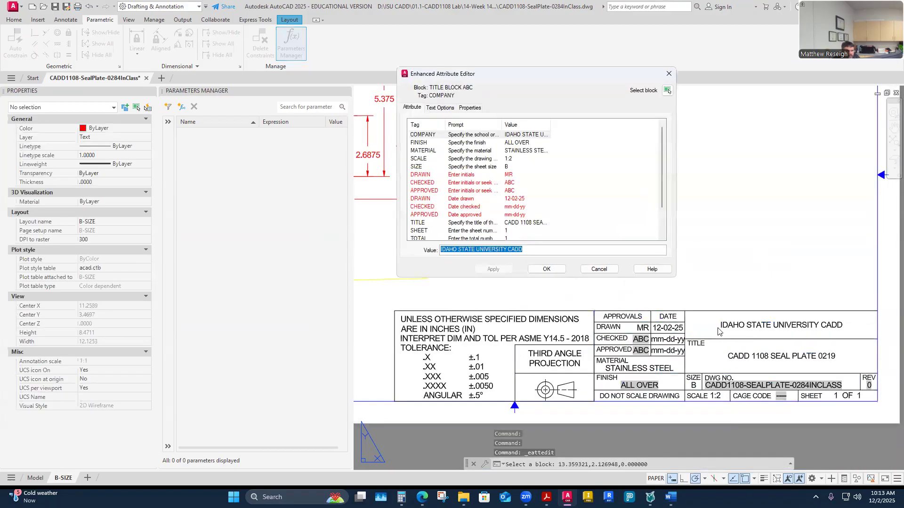
scroll(513, 213, "down", 2)
left_click(532, 193)
left_click(513, 250)
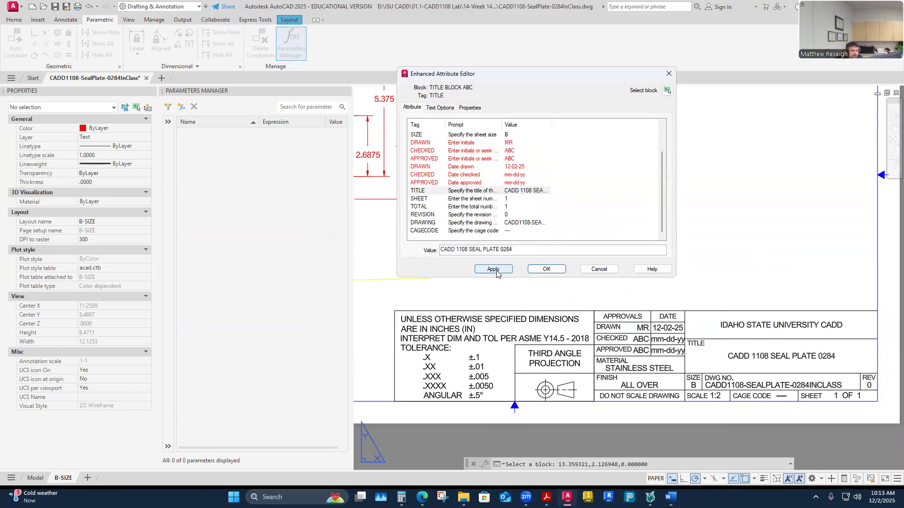
left_click(495, 270)
left_click(547, 270)
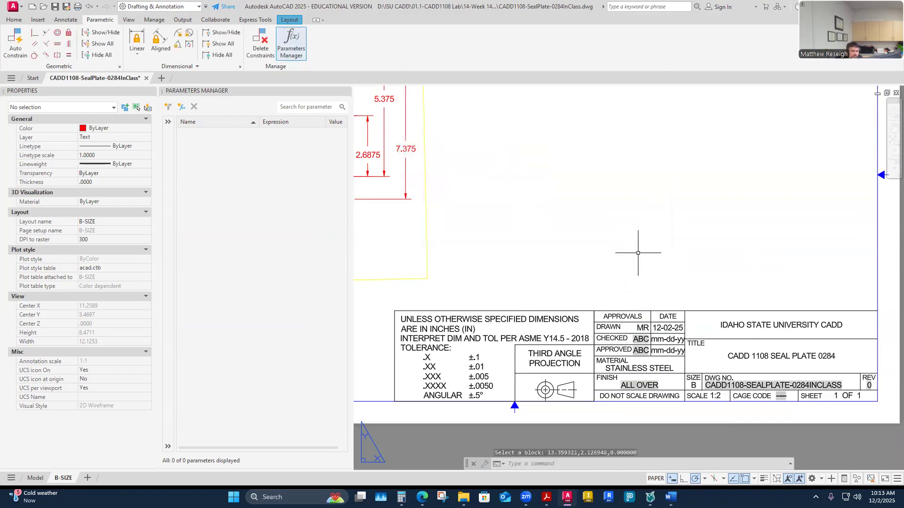
scroll(642, 250, "down", 5)
scroll(567, 218, "up", 2)
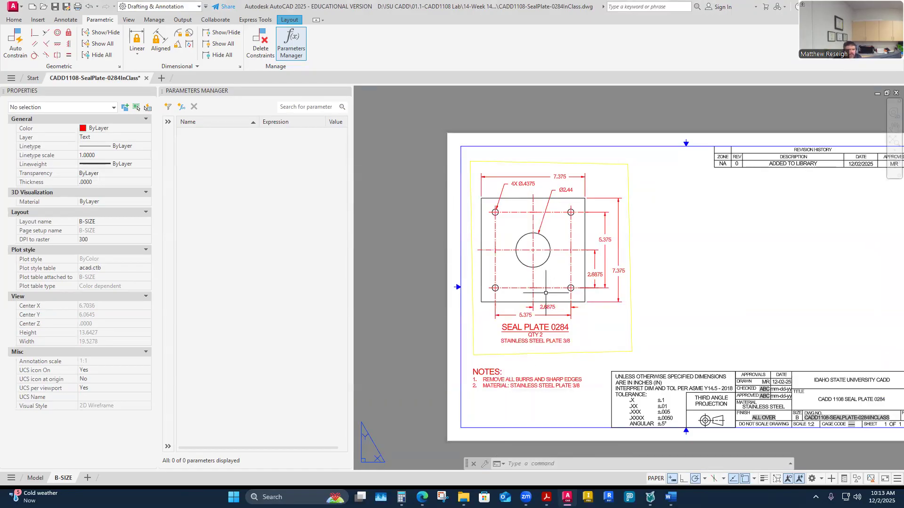
Step: Save the Seal Plate 0284 drawing
left_click(56, 7)
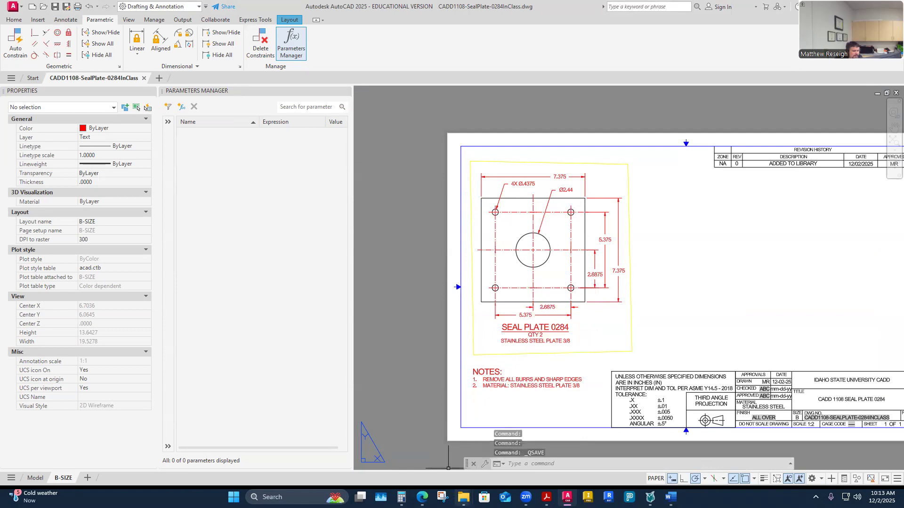
mouse_move(464, 497)
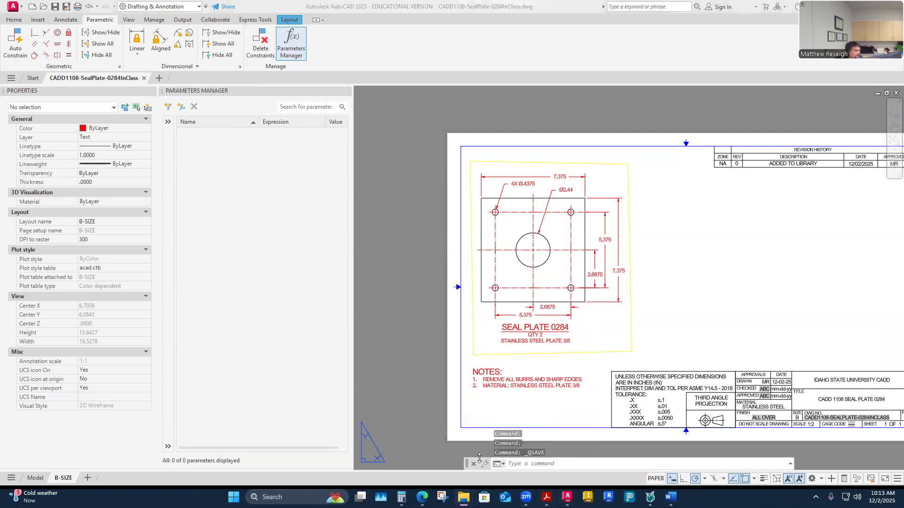
mouse_move(422, 498)
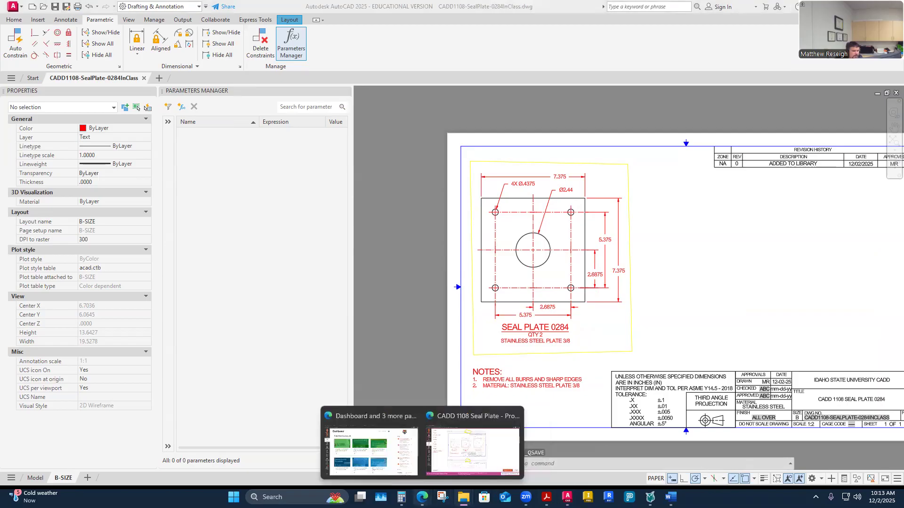
left_click(429, 443)
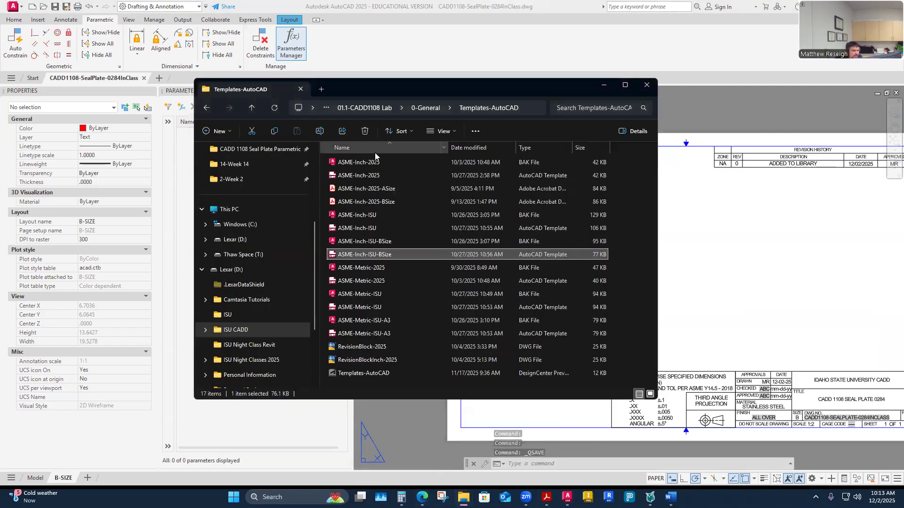
left_click(734, 304)
Step: Maximize the layout viewport and stretch the vertical 2.6875 dimension's lower extension line origin to the plate's right edge
scroll(595, 309, "up", 3)
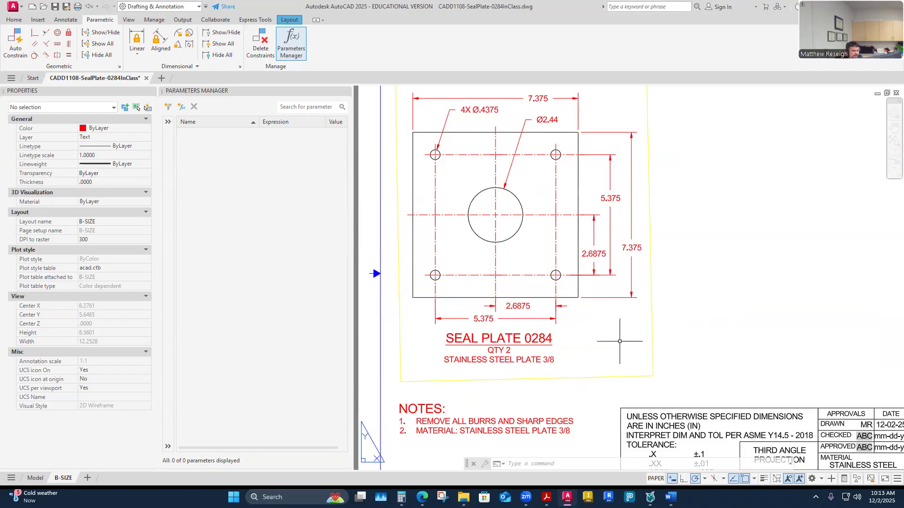
scroll(595, 293, "up", 2)
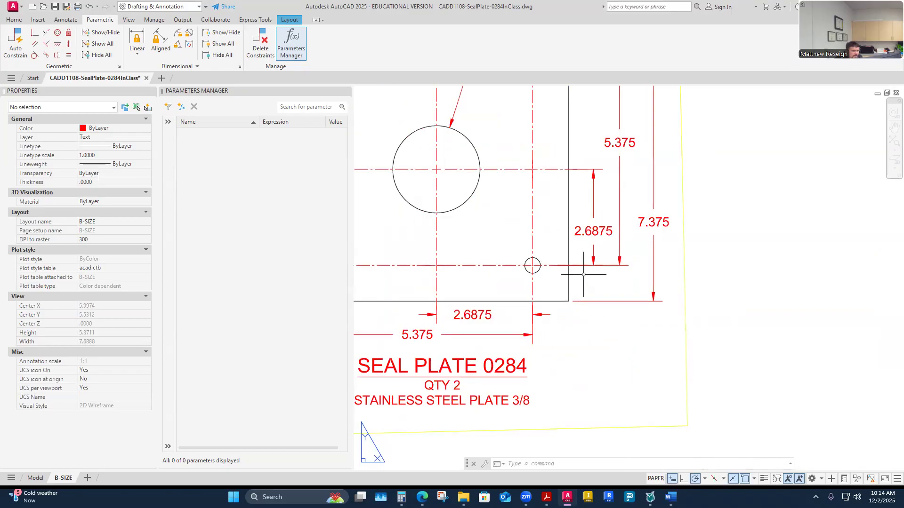
double_click(687, 389)
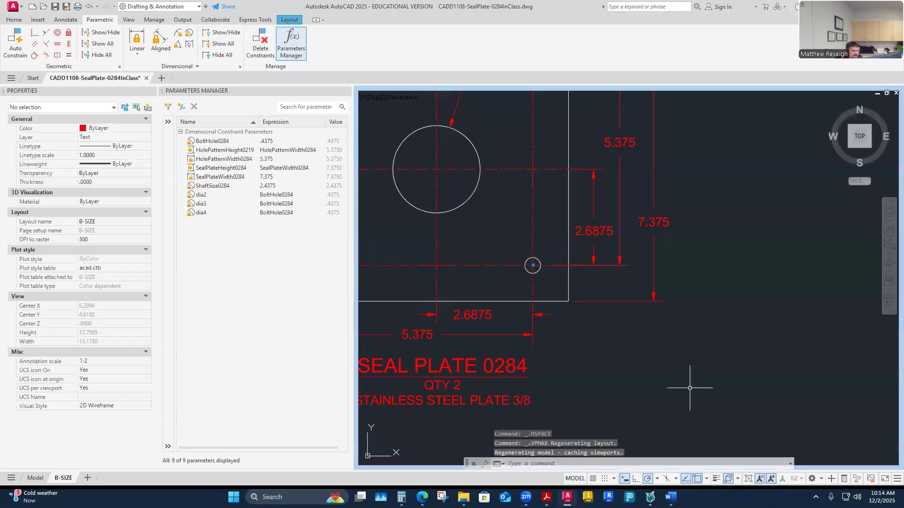
left_click(593, 235)
scroll(591, 263, "up", 4)
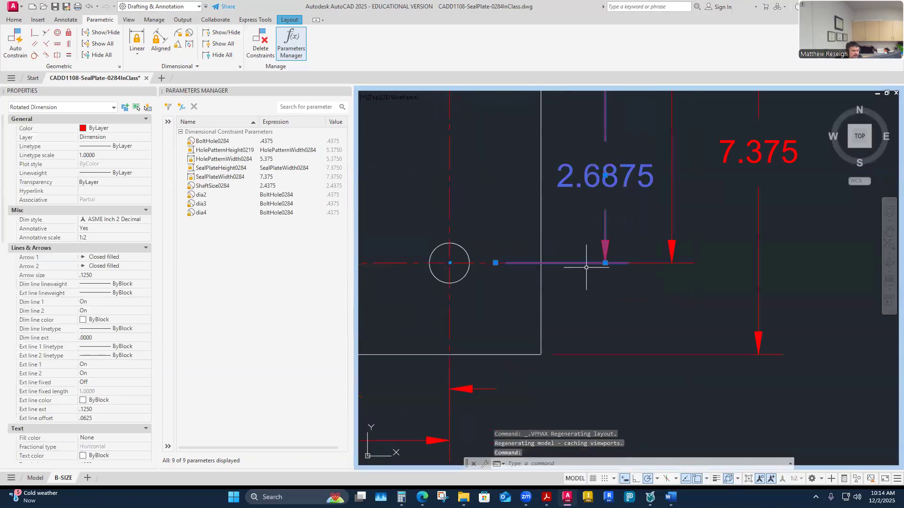
left_click(497, 262)
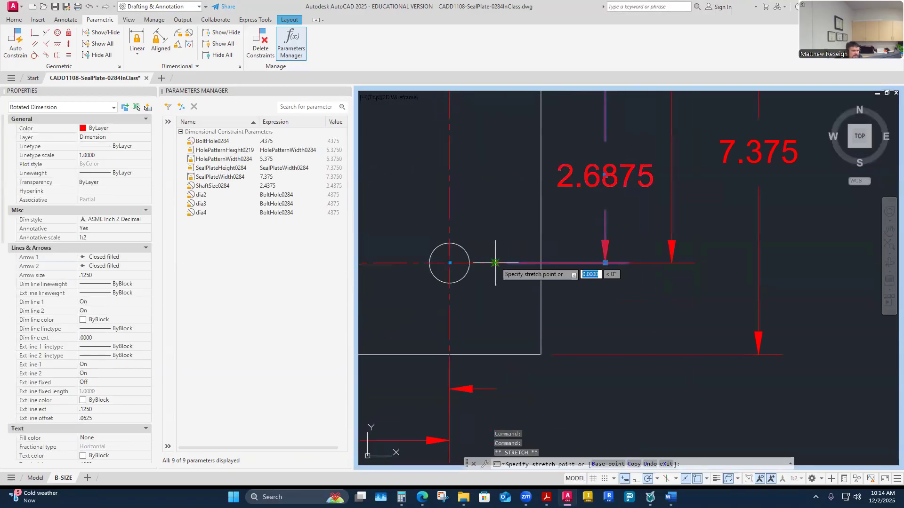
left_click(579, 302)
left_click(605, 303)
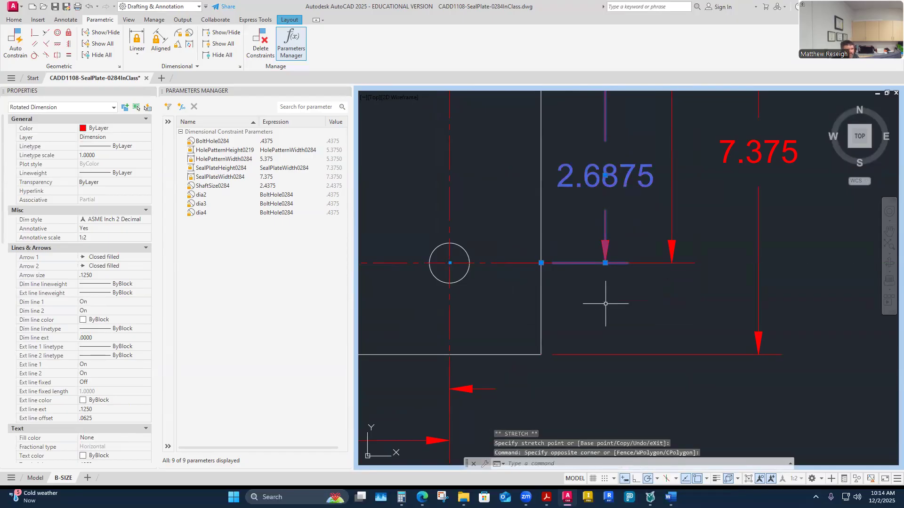
key("Escape")
key("Escape")
Step: Stretch the vertical 5.375 dimension's lower extension line origin to the plate's right edge
left_click(640, 262)
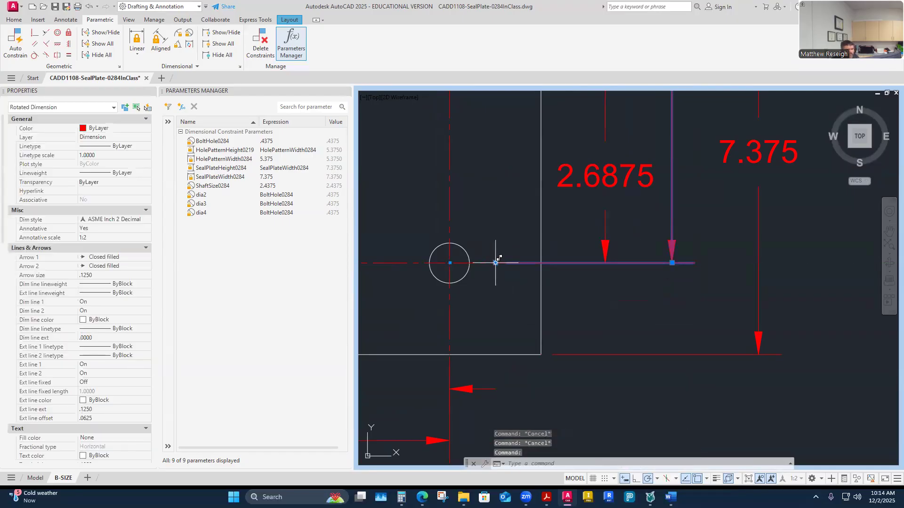
left_click(496, 263)
key("Escape")
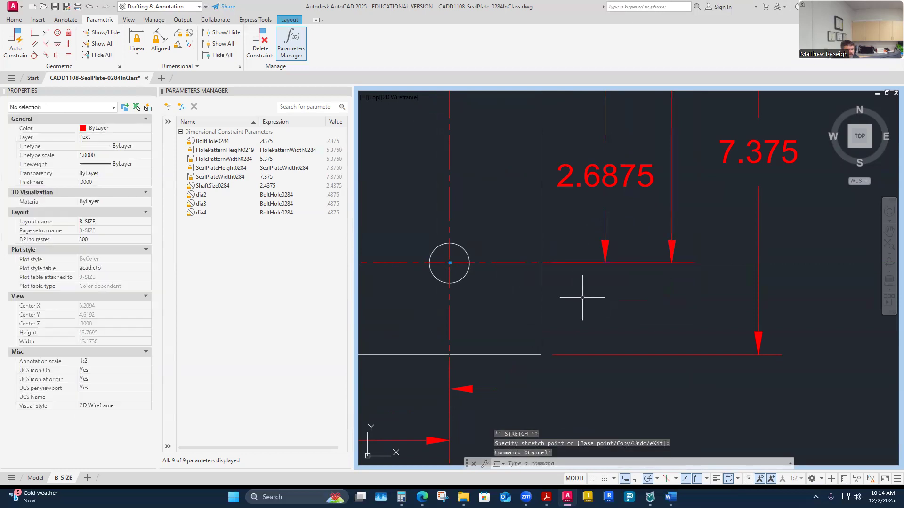
Step: Restore the maximized viewport to the B-SIZE paper layout and save the Seal Plate 0284 drawing
scroll(582, 307, "down", 3)
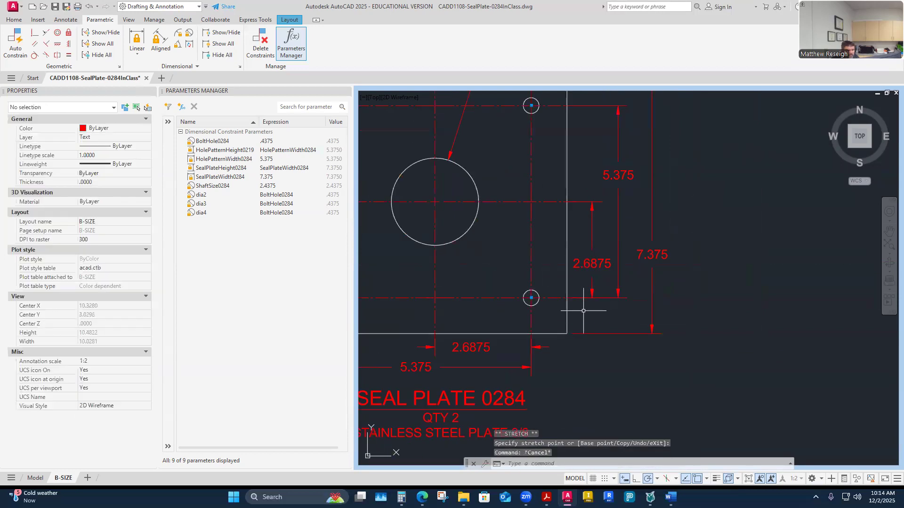
scroll(493, 323, "down", 2)
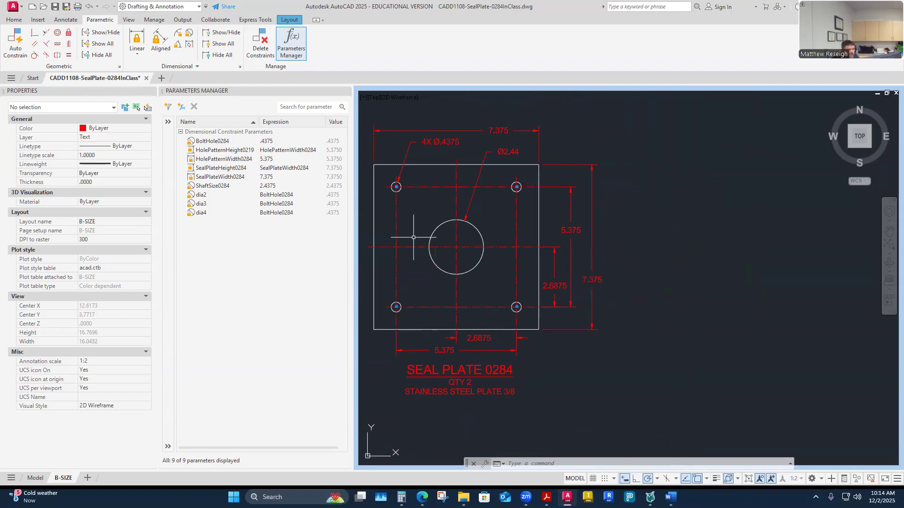
left_click(747, 479)
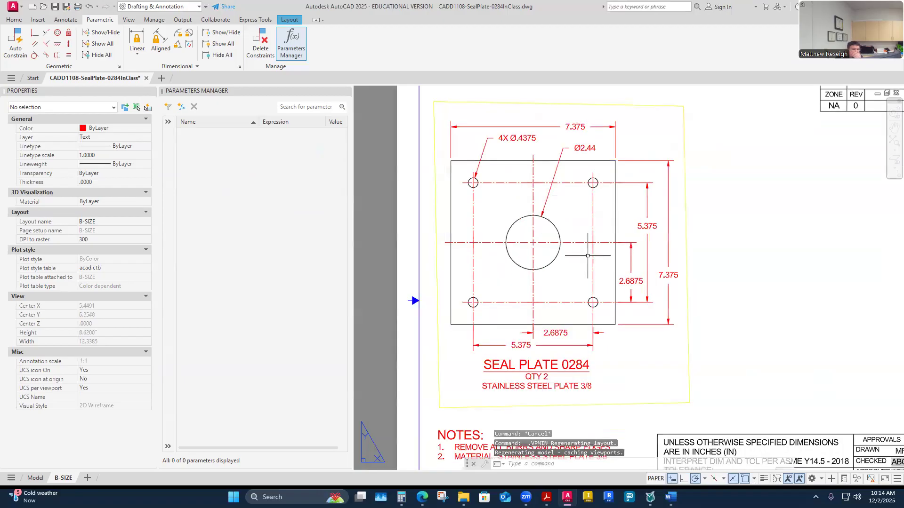
left_click(54, 8)
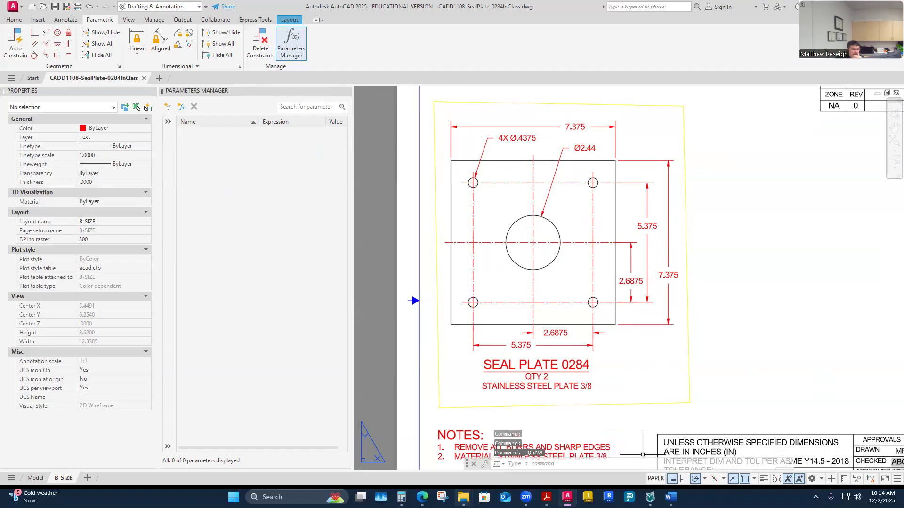
Step: Open the CADD1108-SealPlate-0219InClass drawing from the CADD 1108 Seal Plate In Class folder under 14-Week 14
mouse_move(463, 497)
left_click(424, 463)
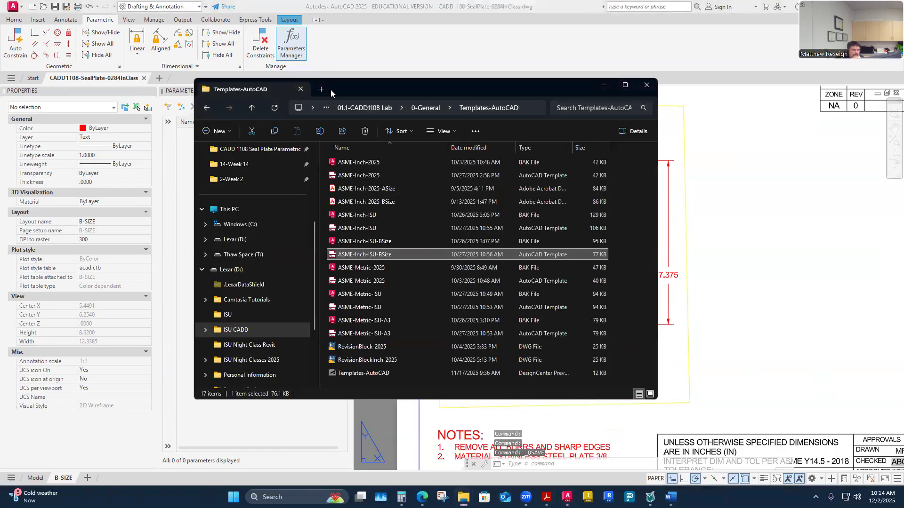
left_click(368, 108)
double_click(366, 346)
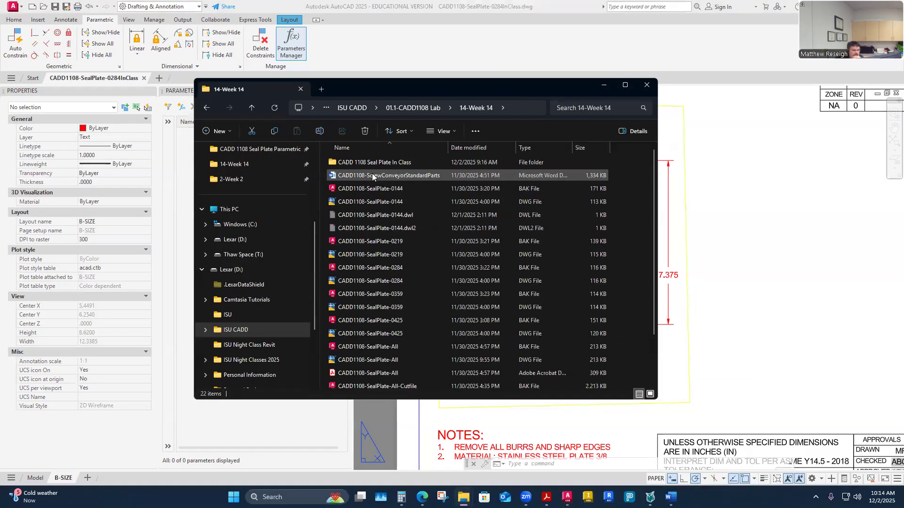
double_click(375, 162)
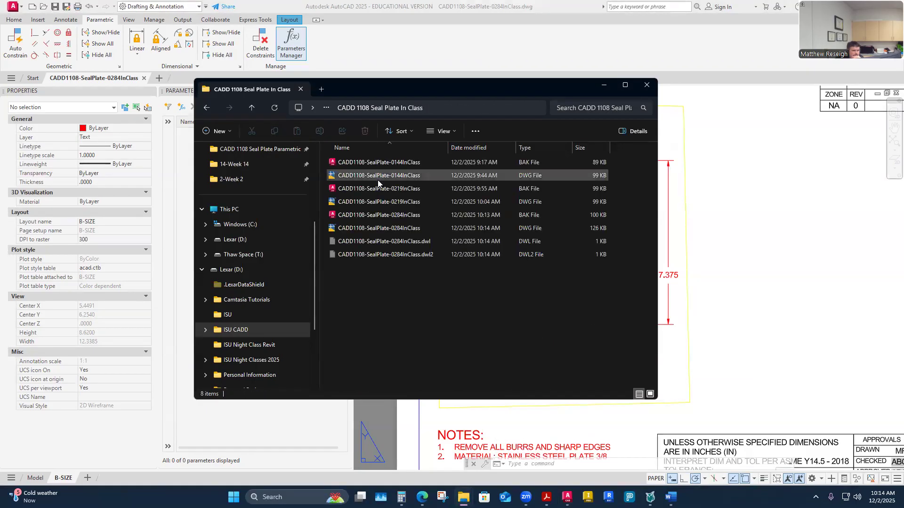
double_click(375, 202)
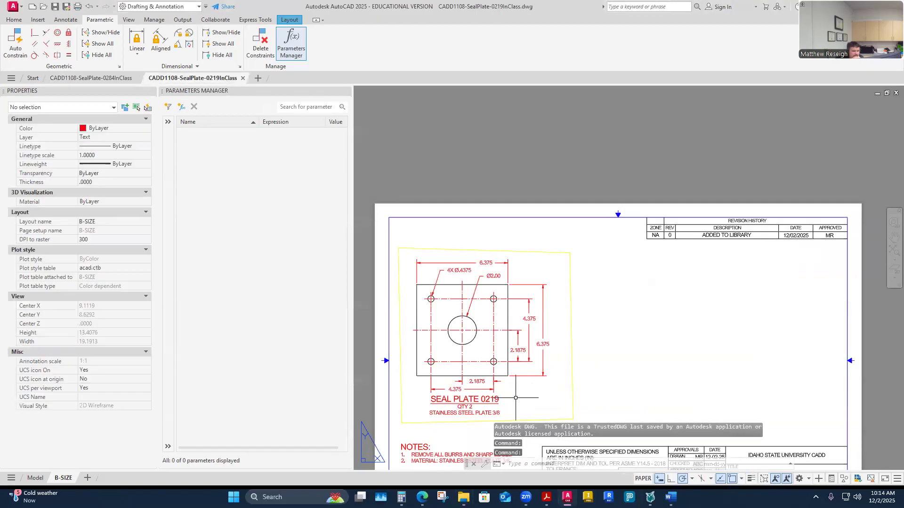
Step: Maximize the viewport and stretch the lower arm of the upper-right bolt hole's center mark down past the plate's horizontal centerline
scroll(516, 398, "up", 2)
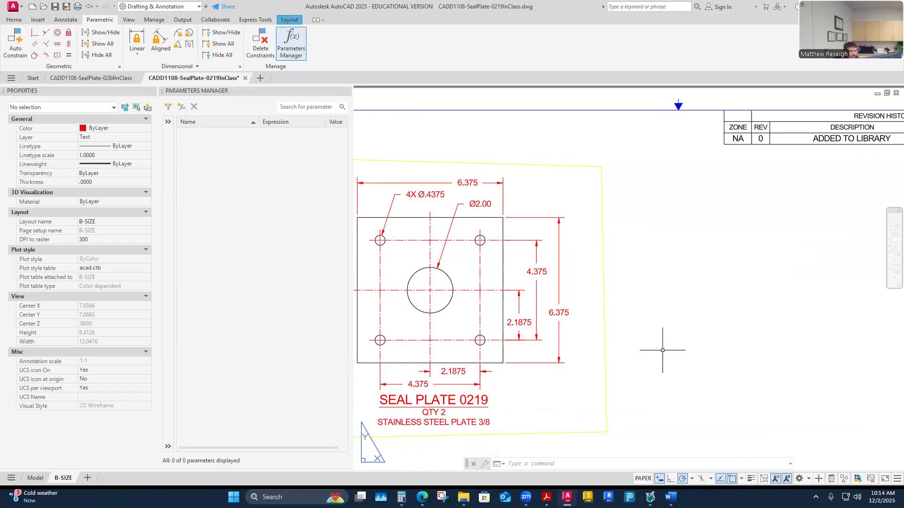
scroll(673, 320, "down", 2)
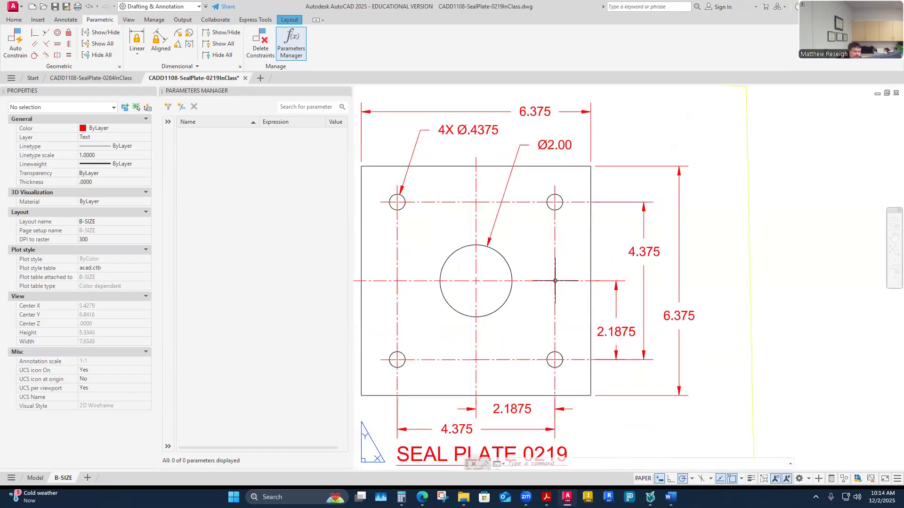
left_click(554, 261)
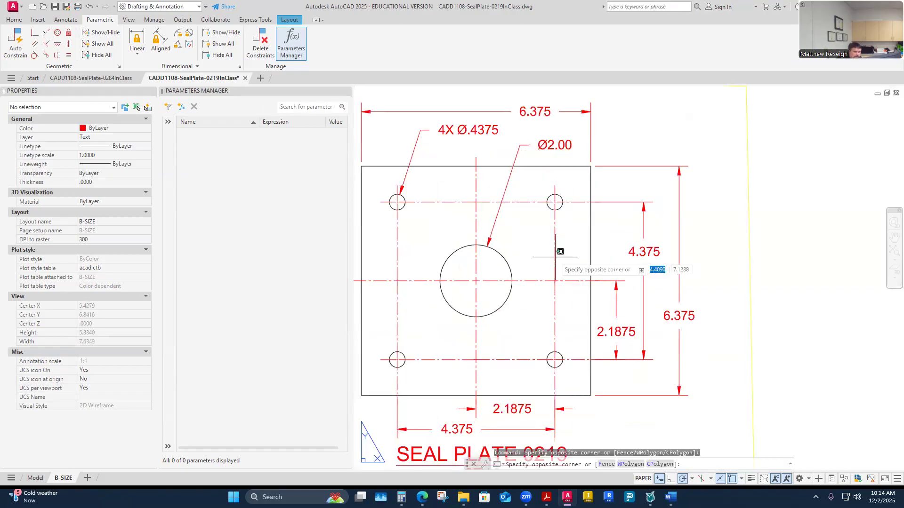
key("Escape")
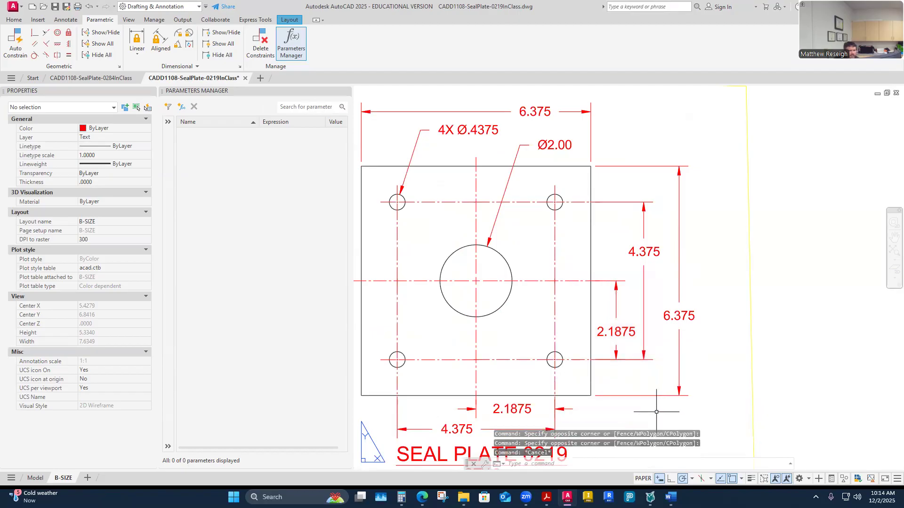
left_click(764, 479)
left_click(555, 248)
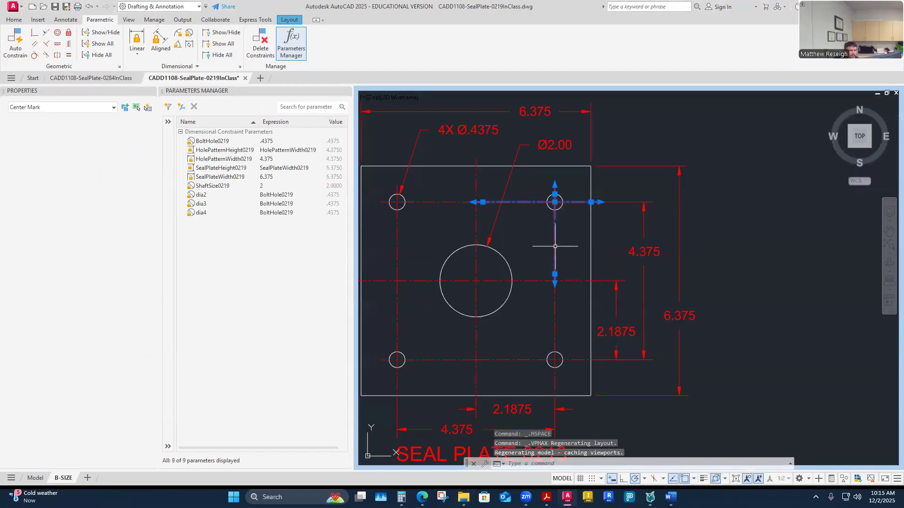
scroll(548, 270, "up", 3)
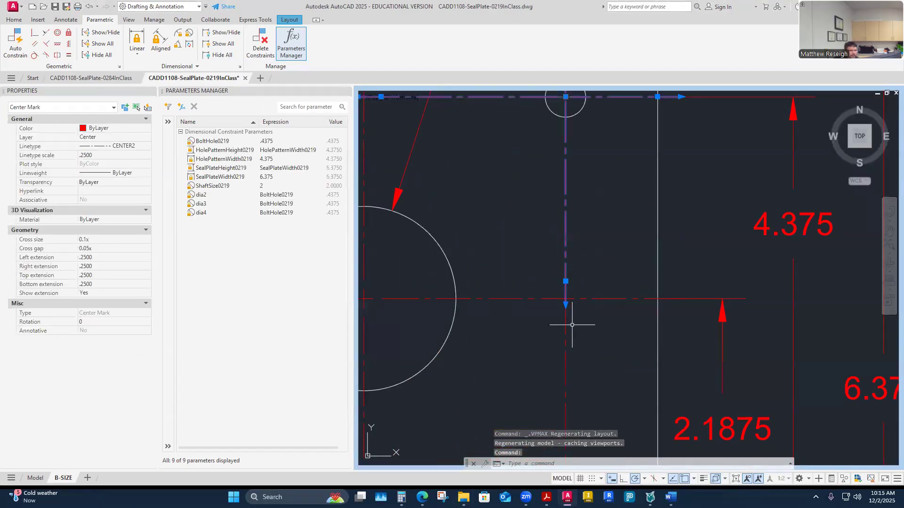
left_click(565, 281)
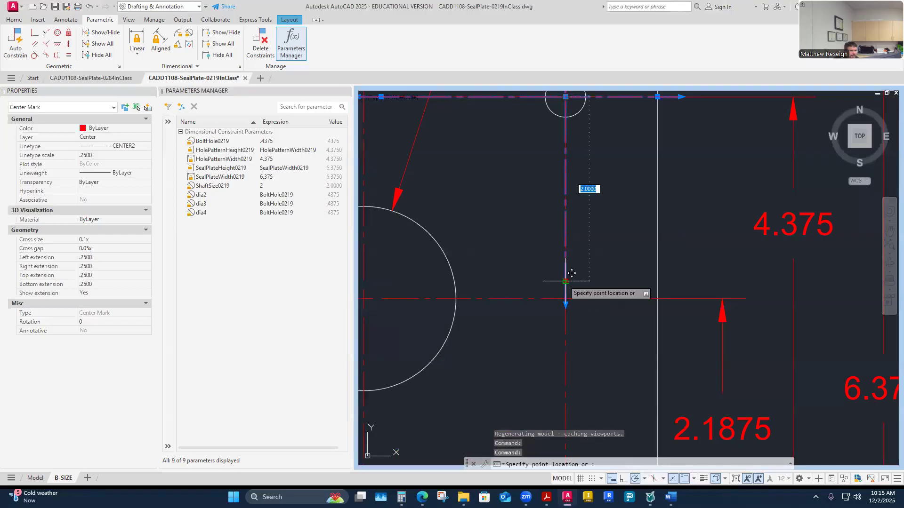
left_click(566, 351)
left_click(565, 316)
key("Escape")
key("Escape")
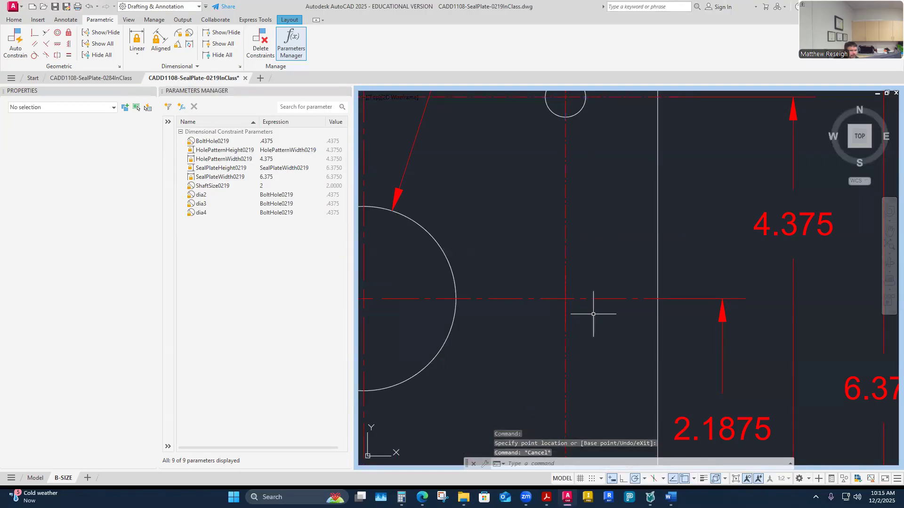
Step: Save the Seal Plate 0219 drawing and close it
scroll(595, 313, "down", 4)
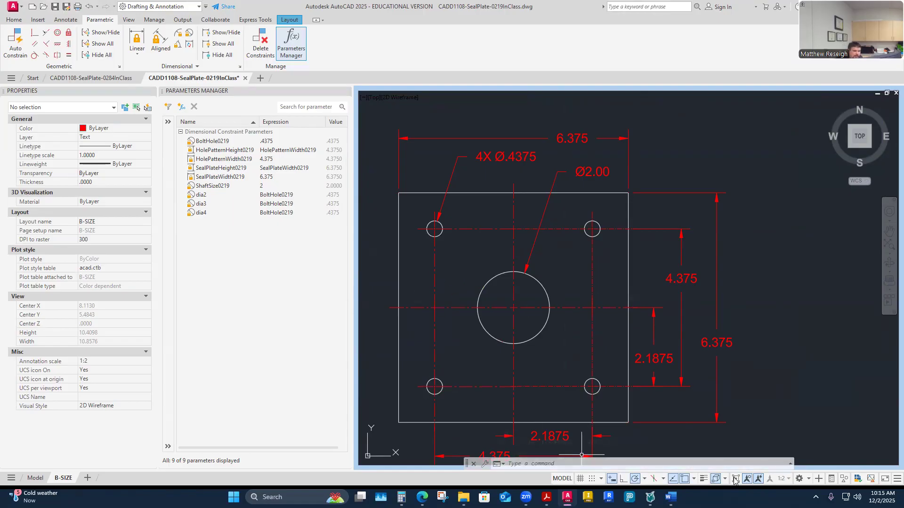
left_click(55, 9)
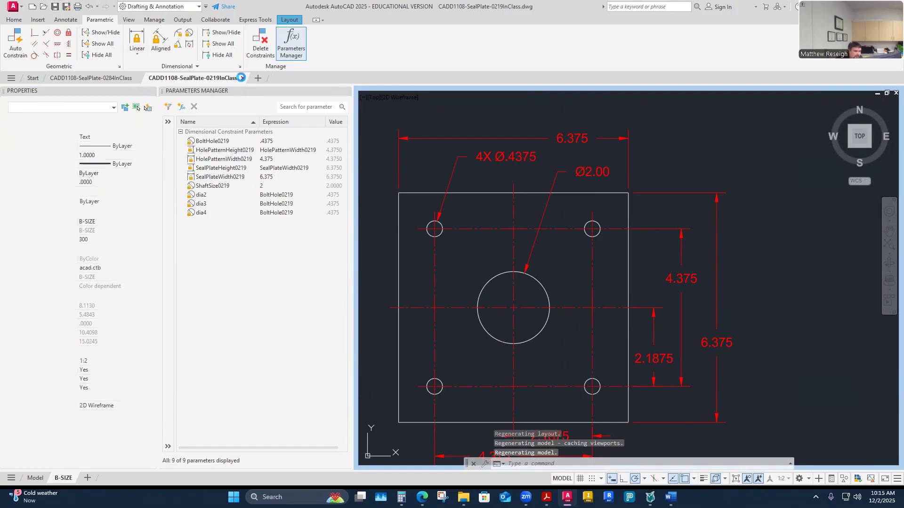
left_click(242, 78)
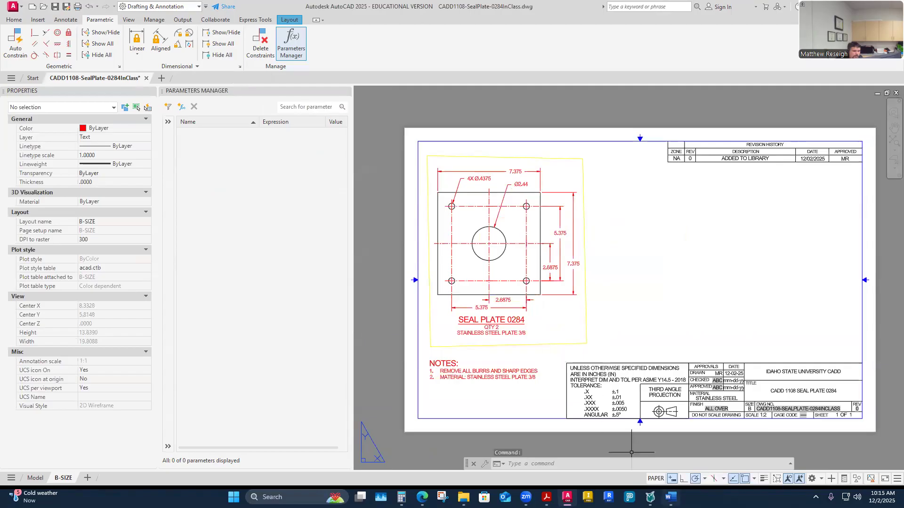
Step: Check the seal plate sizes table in the CADD1108-ScrewConveyorStandardParts Word document, then return to the 0284 drawing
left_click(671, 498)
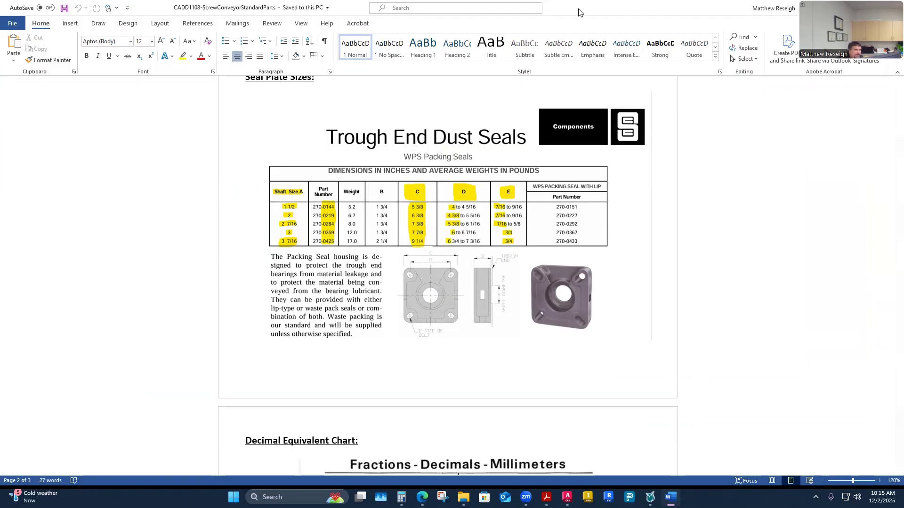
key("alt+Tab")
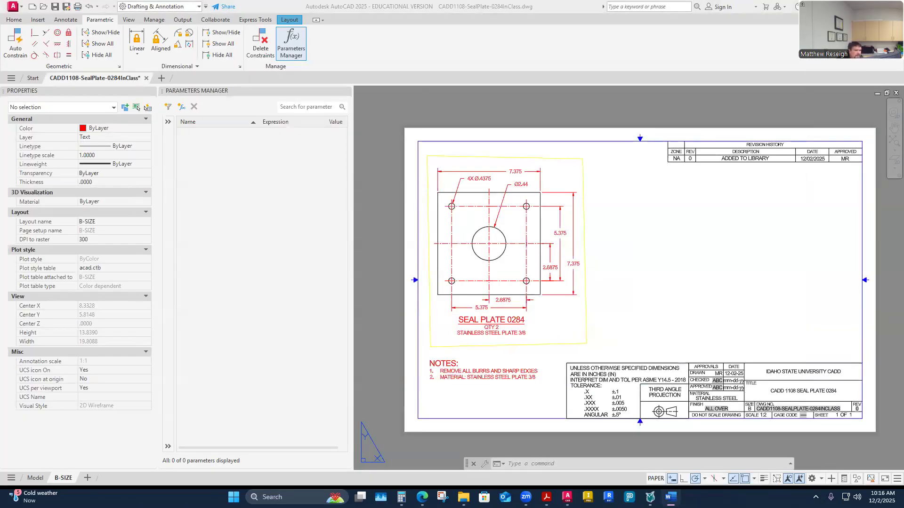
Step: Start a new drawing from the ASME-Inch-ISU-BSize template in the Templates-AutoCAD folder under 01.1-CADD1108 Lab, 0-General
scroll(460, 303, "down", 2)
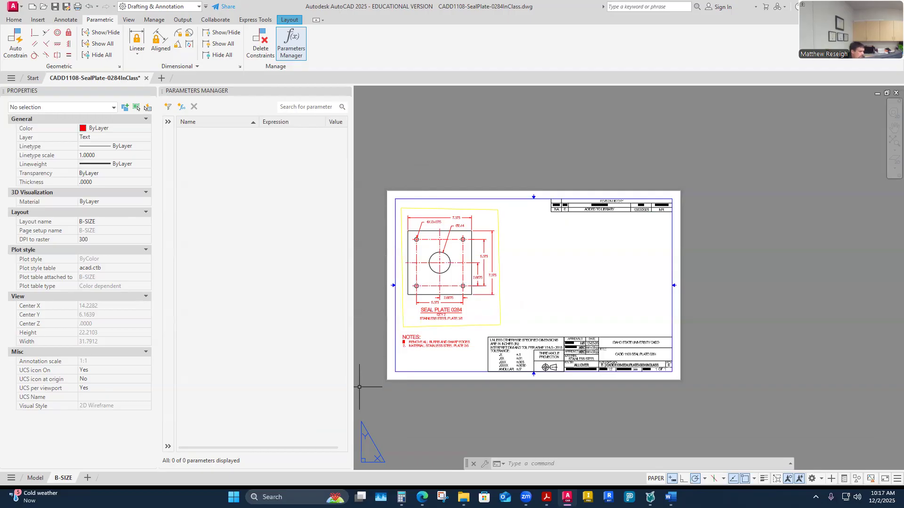
key("alt+Tab")
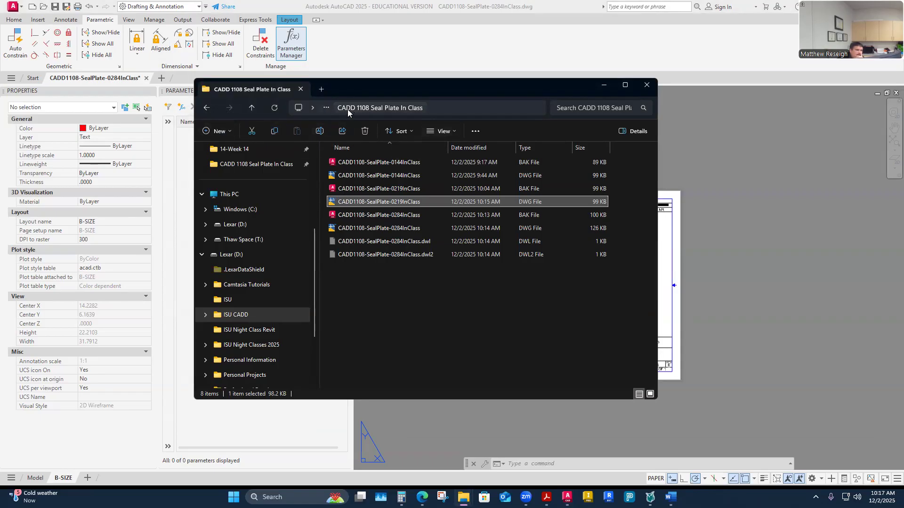
left_click(328, 108)
left_click(413, 302)
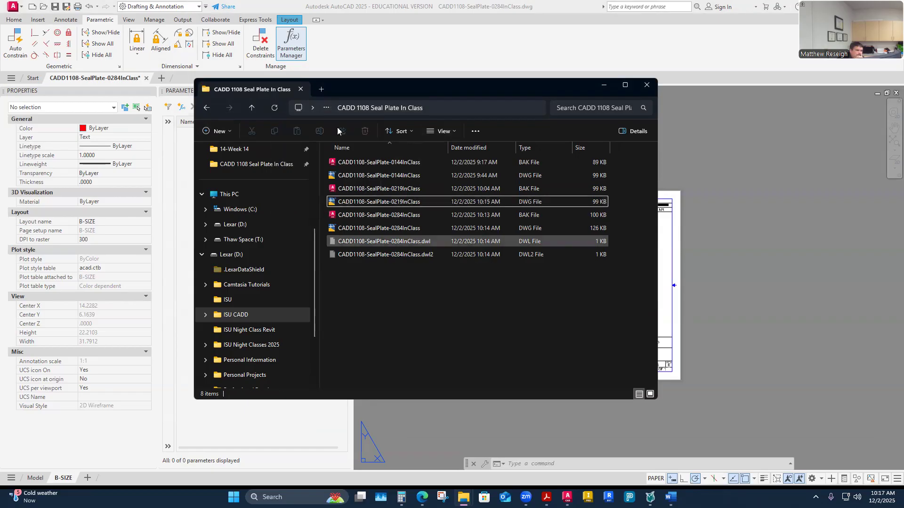
left_click(326, 108)
left_click(296, 146)
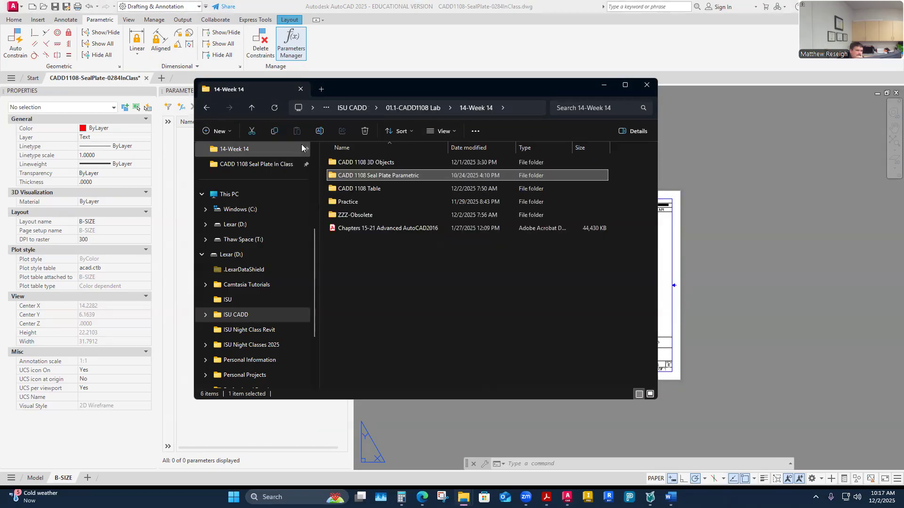
left_click(356, 111)
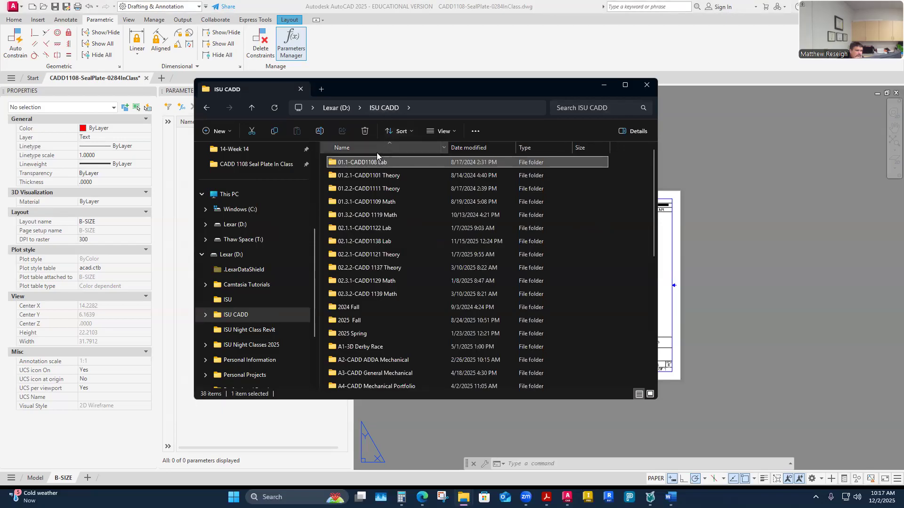
double_click(371, 161)
double_click(356, 163)
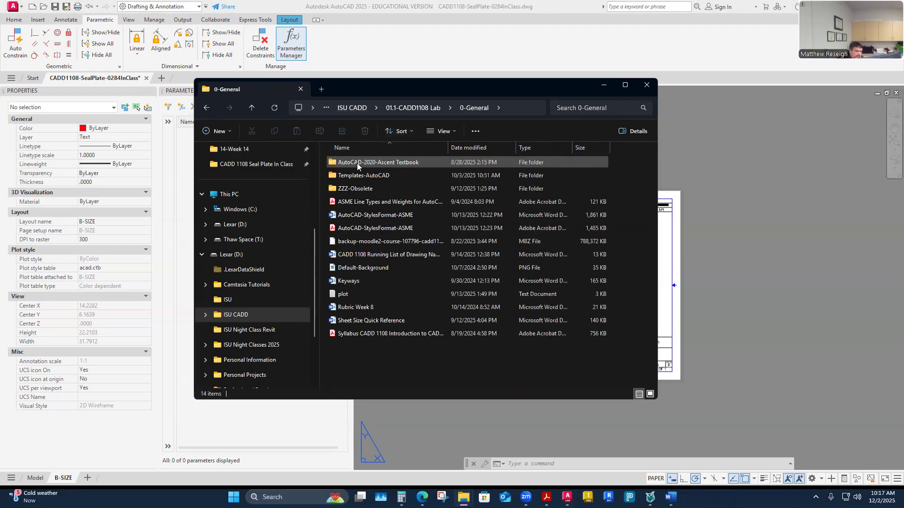
double_click(363, 178)
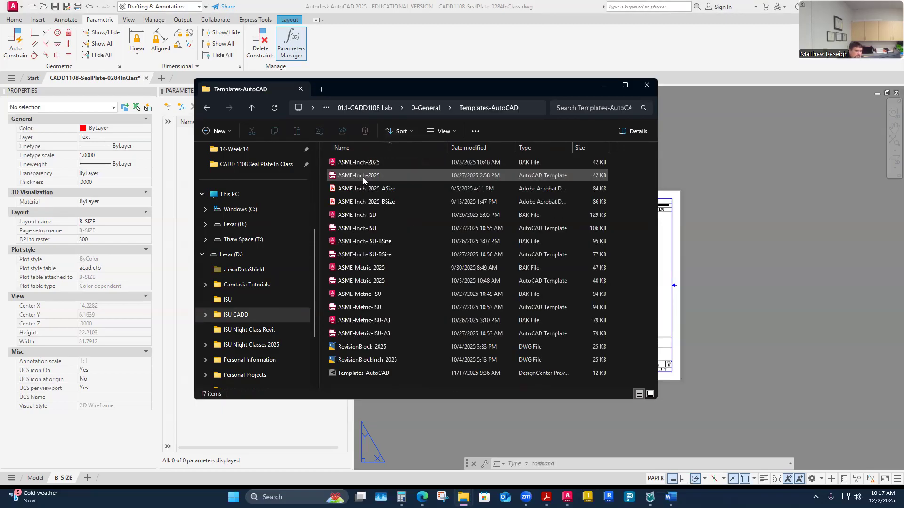
double_click(365, 254)
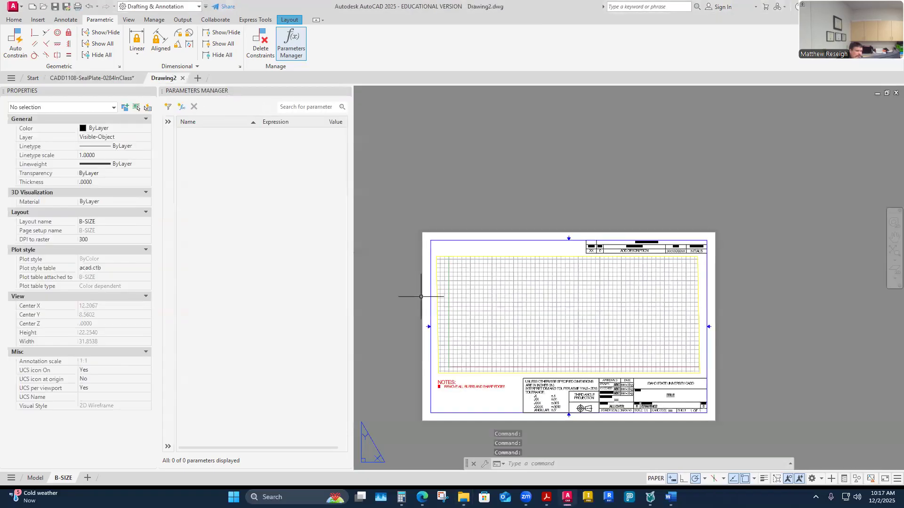
Step: Create a copy of the B-SIZE layout and place it at the end of the layouts
scroll(559, 314, "down", 1)
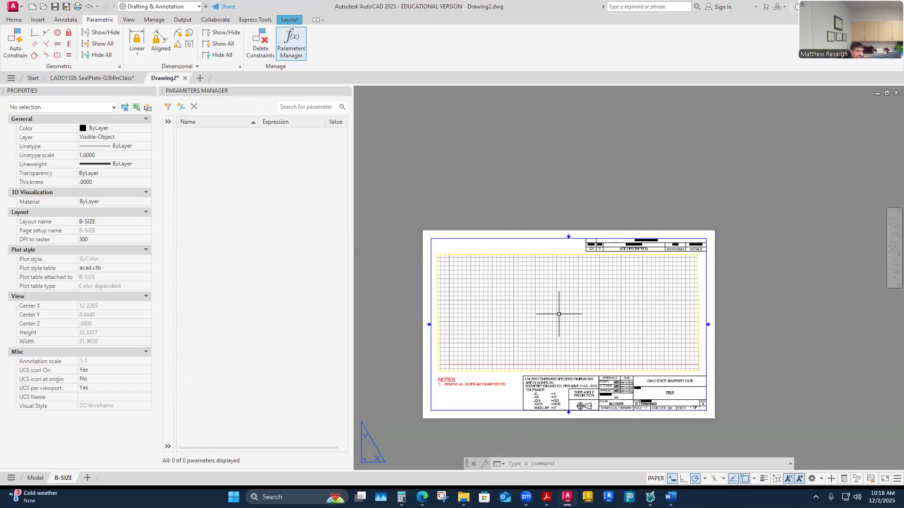
scroll(538, 292, "down", 4)
scroll(542, 296, "up", 4)
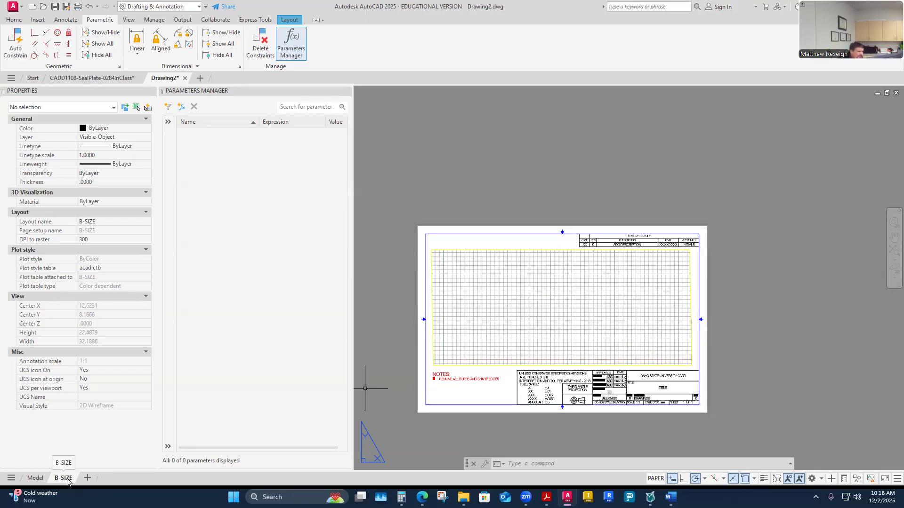
right_click(66, 479)
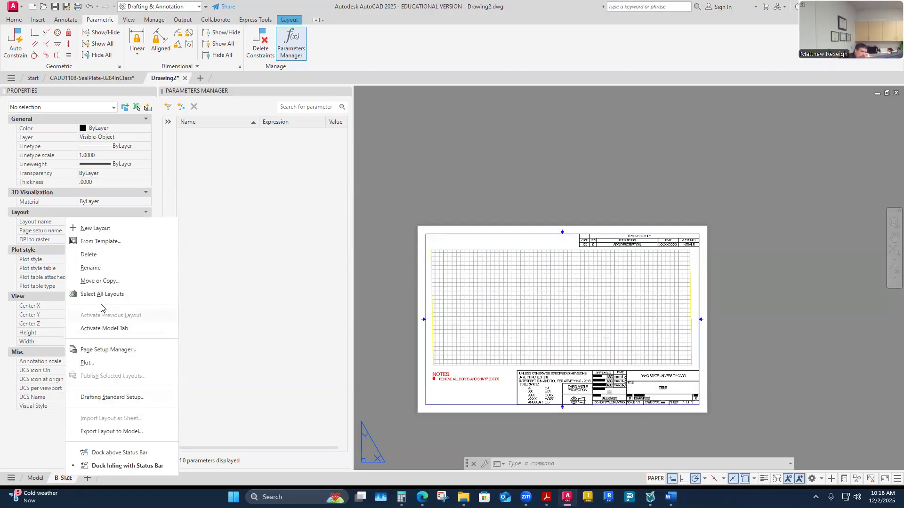
left_click(110, 282)
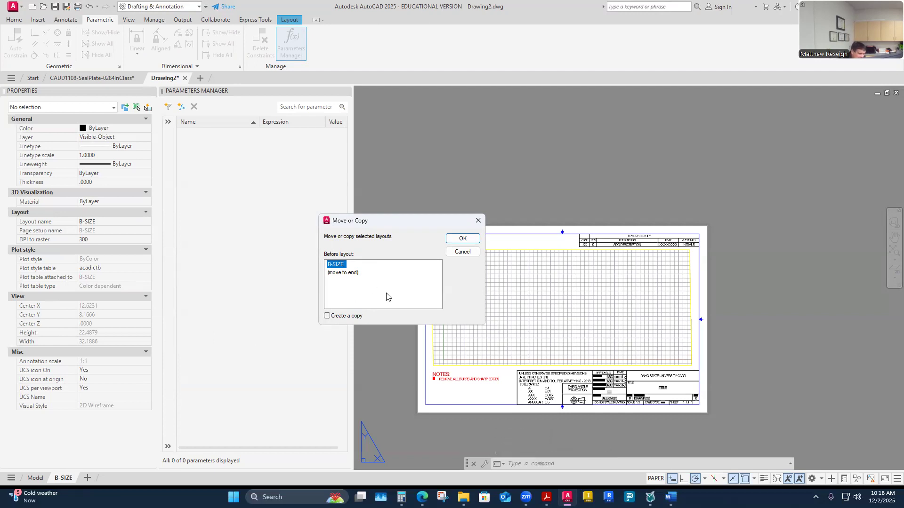
left_click(327, 317)
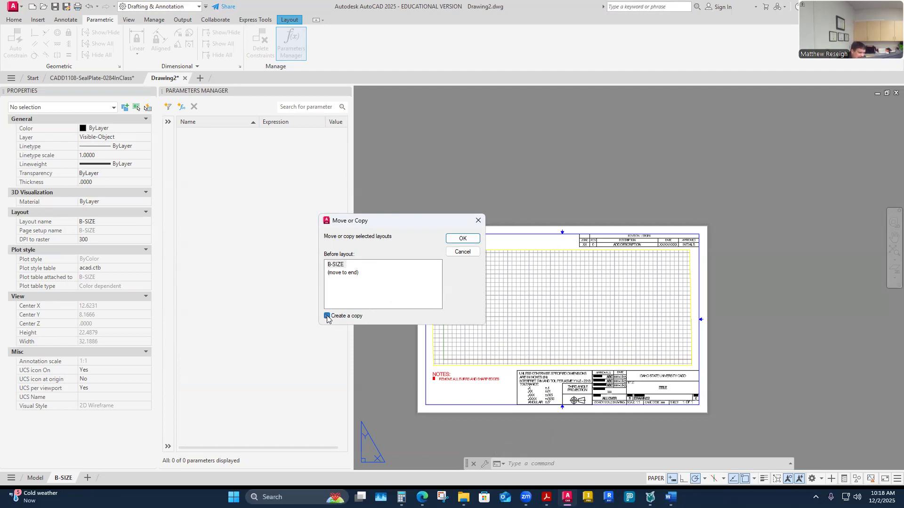
left_click_drag(416, 216, 506, 108)
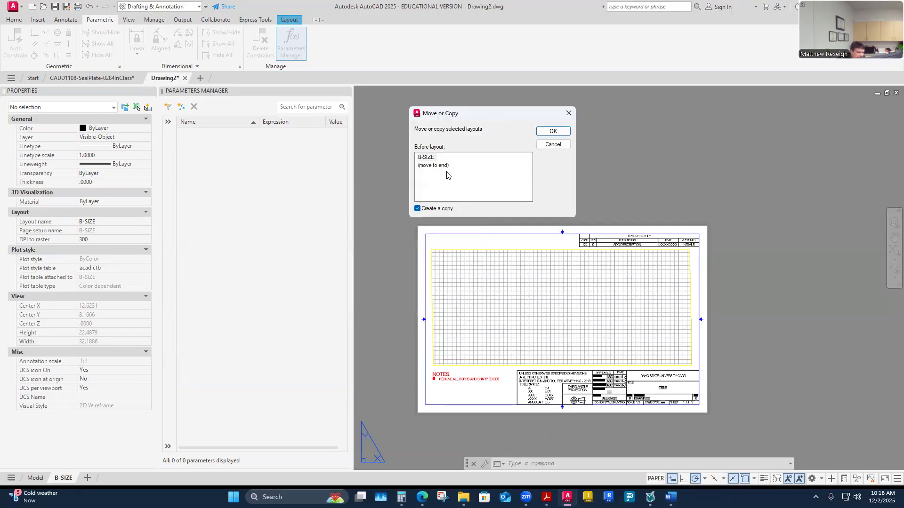
left_click(432, 166)
left_click(553, 132)
Step: Compare the B-SIZE and B-SIZE (2) layouts, then switch to model space
left_click(95, 479)
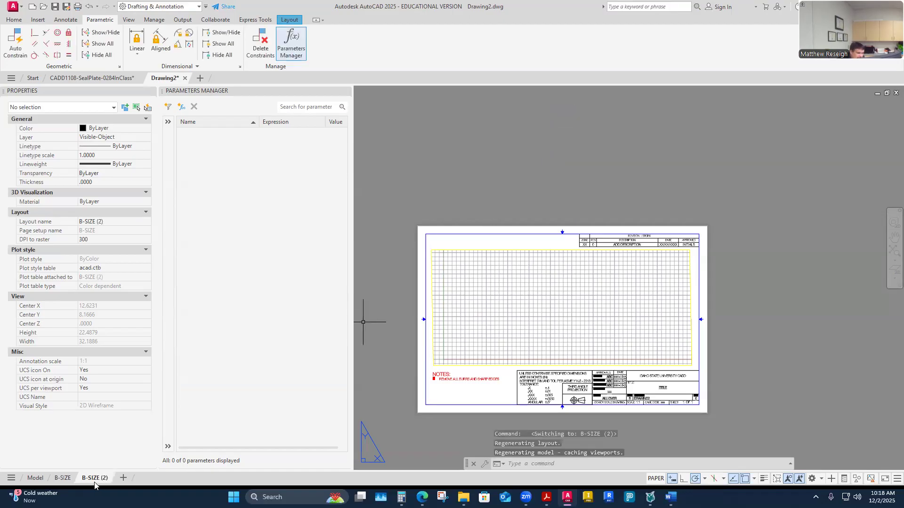
left_click(63, 478)
left_click(96, 479)
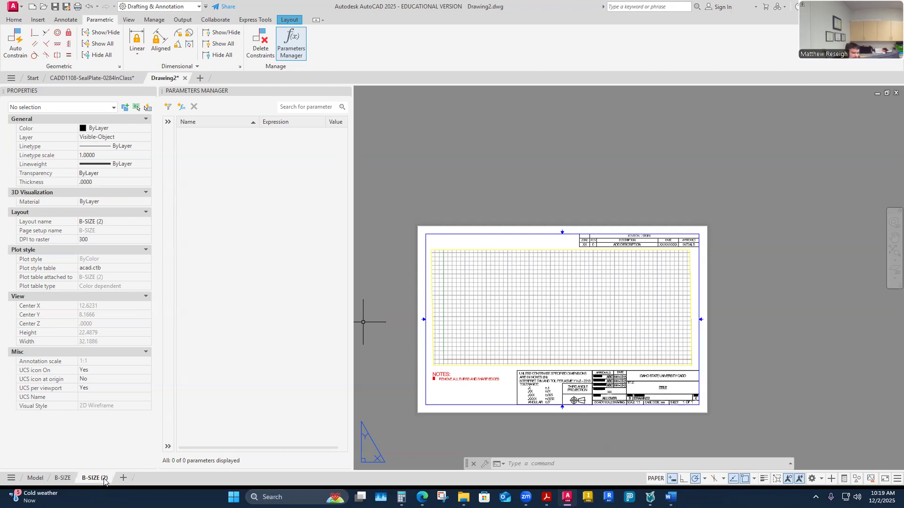
left_click(61, 479)
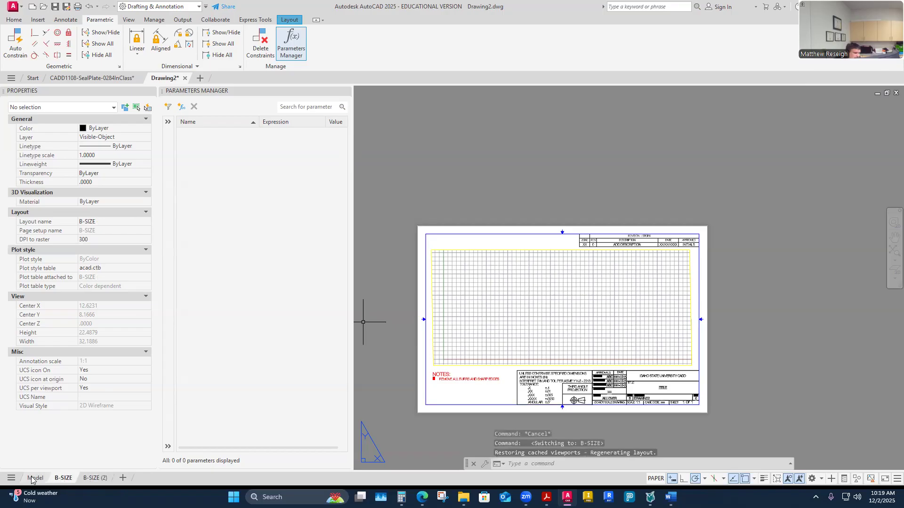
left_click(34, 478)
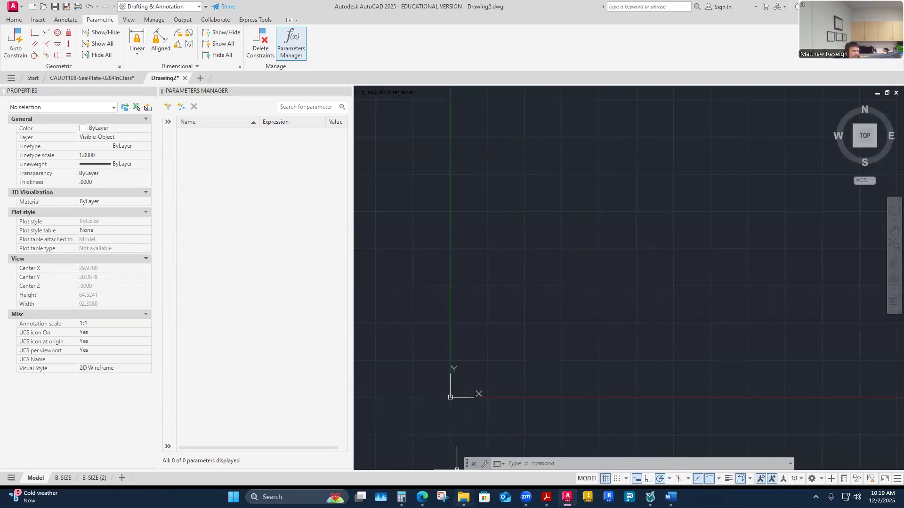
Step: Open the CADD1108-SealPlate-0144InClass drawing from the in-class seal plate folder under 14-Week 14, CADD 1108 Seal Plate Parametric
mouse_move(464, 497)
left_click(503, 466)
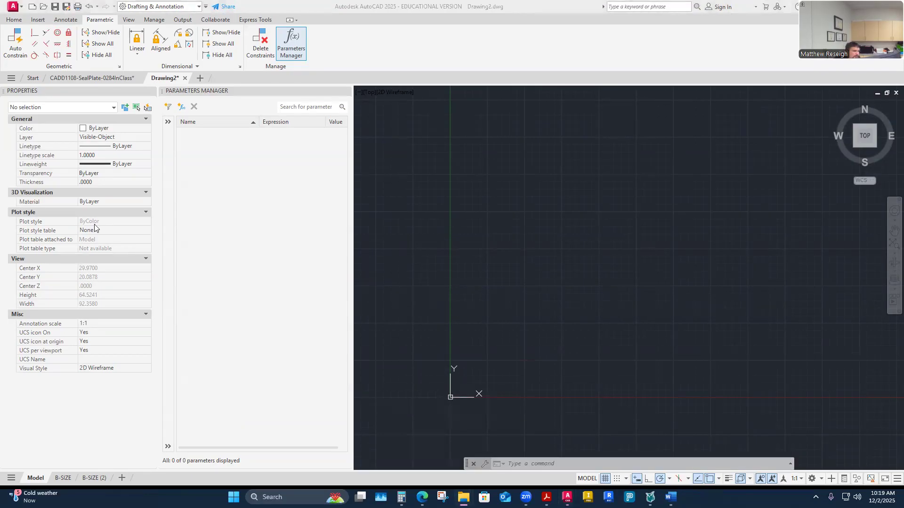
mouse_move(464, 497)
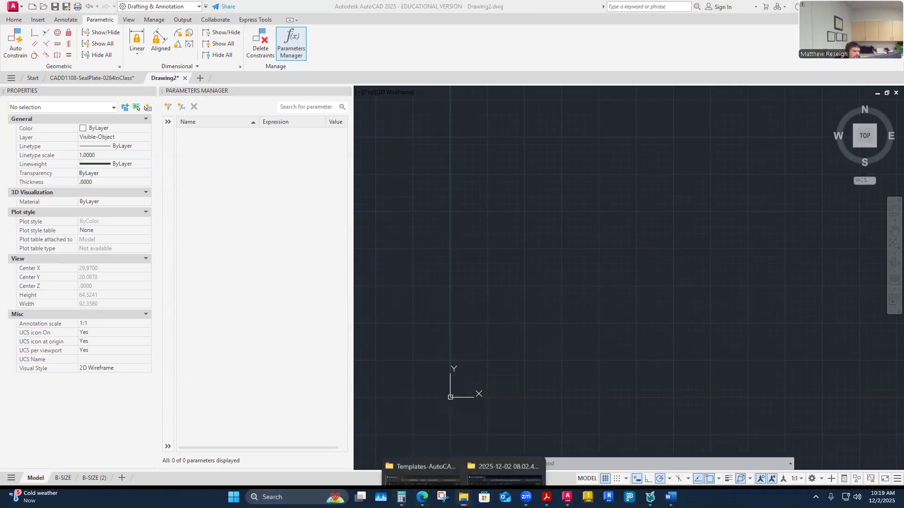
left_click(425, 459)
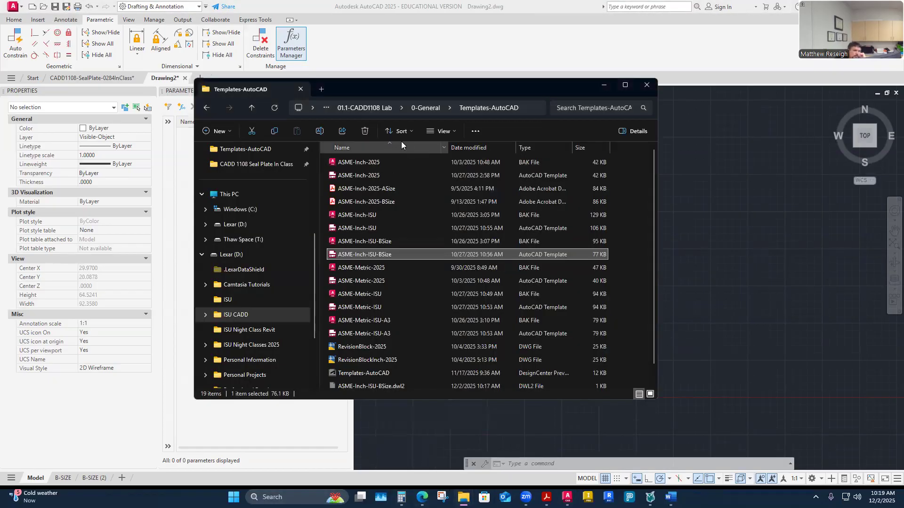
left_click(379, 107)
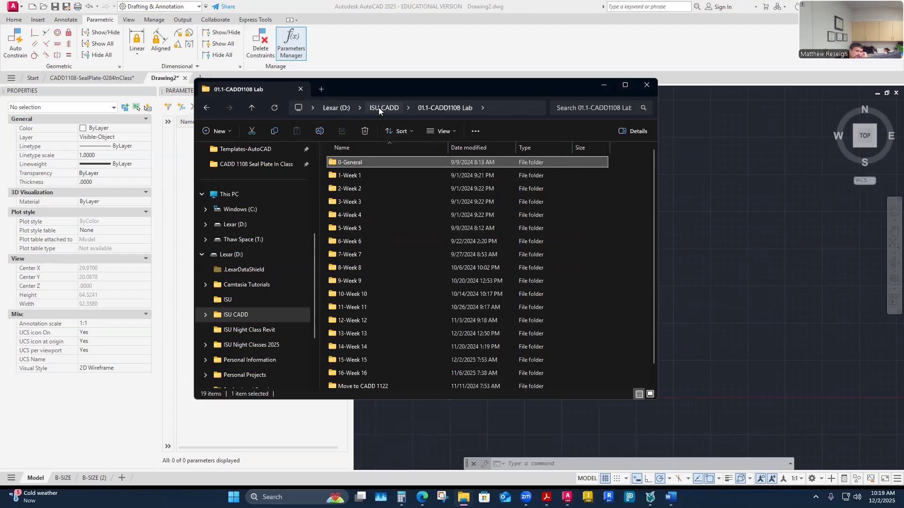
left_click(364, 350)
double_click(364, 351)
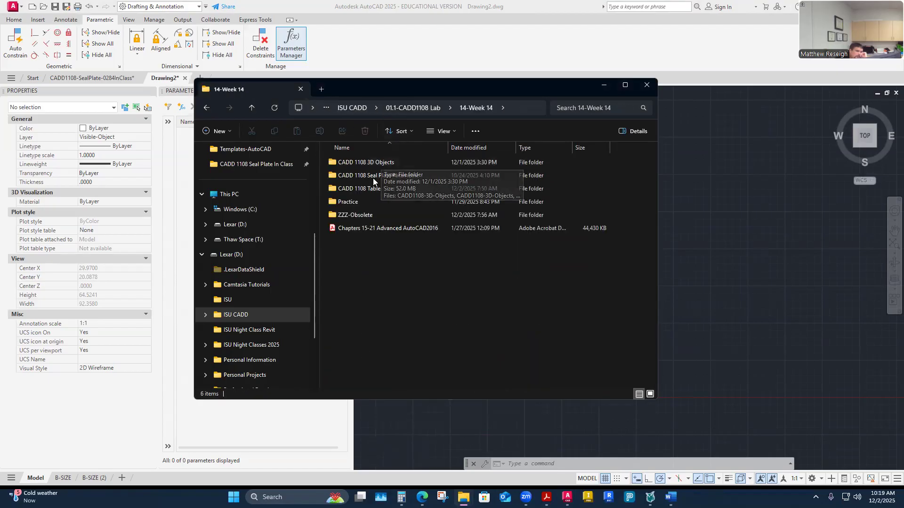
double_click(373, 176)
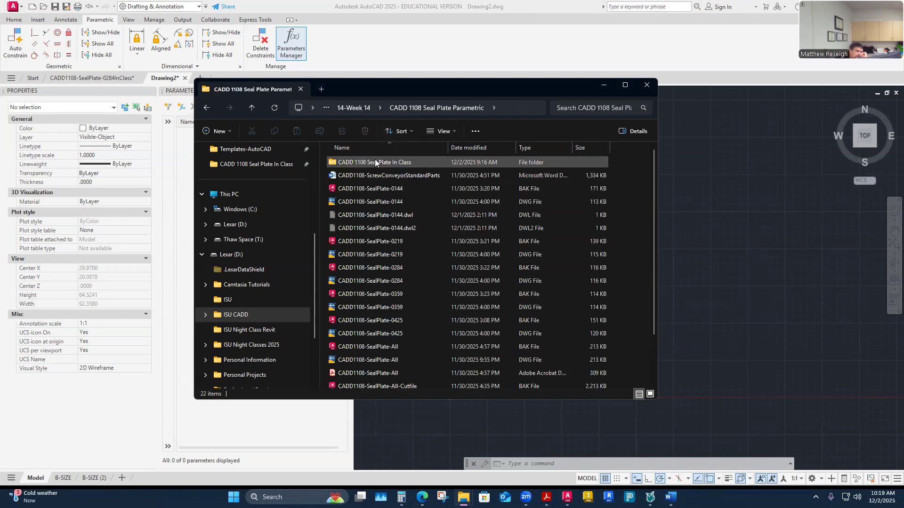
double_click(375, 162)
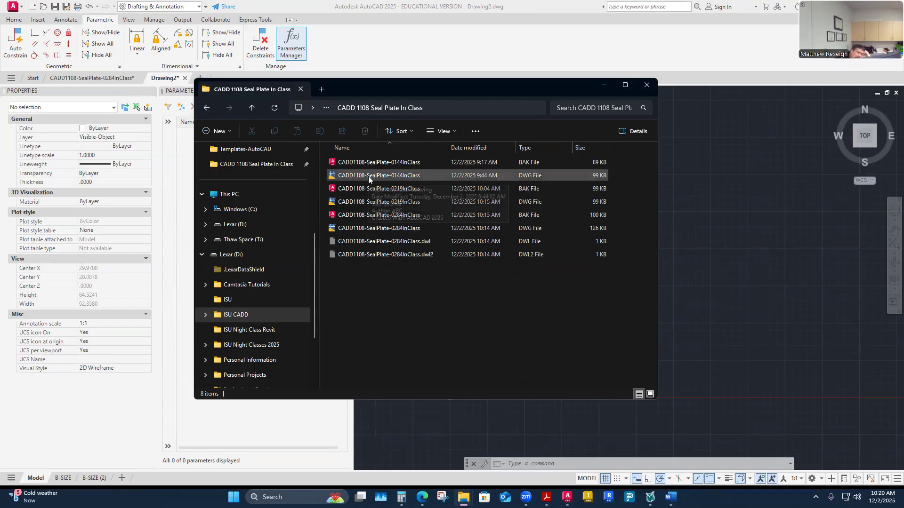
double_click(368, 177)
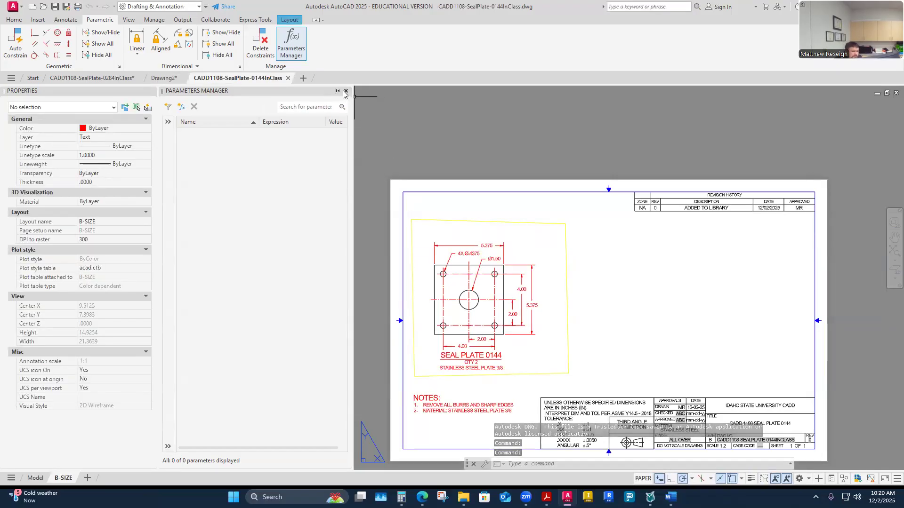
Step: Close the Parameters Manager and bring the whole Seal Plate 0144 sheet into view
left_click(346, 92)
scroll(400, 214, "down", 2)
middle_click_drag(427, 306, 422, 269)
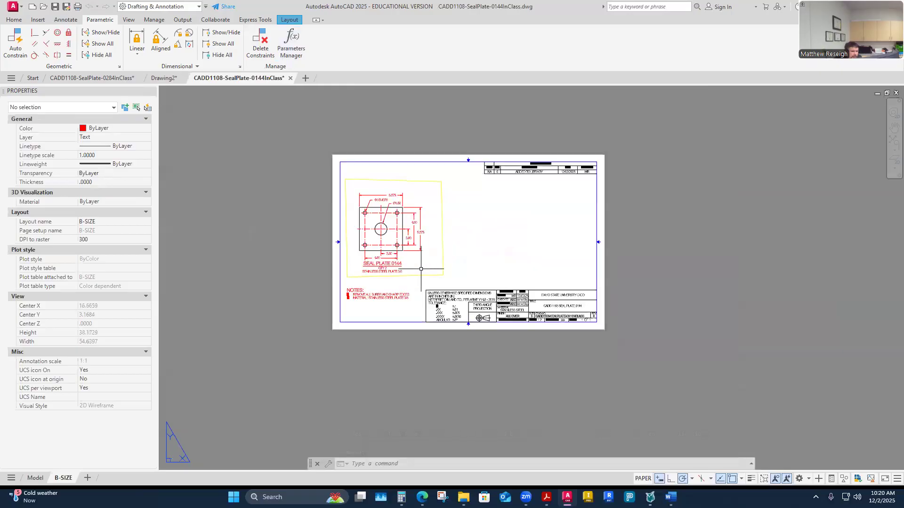
scroll(376, 216, "up", 2)
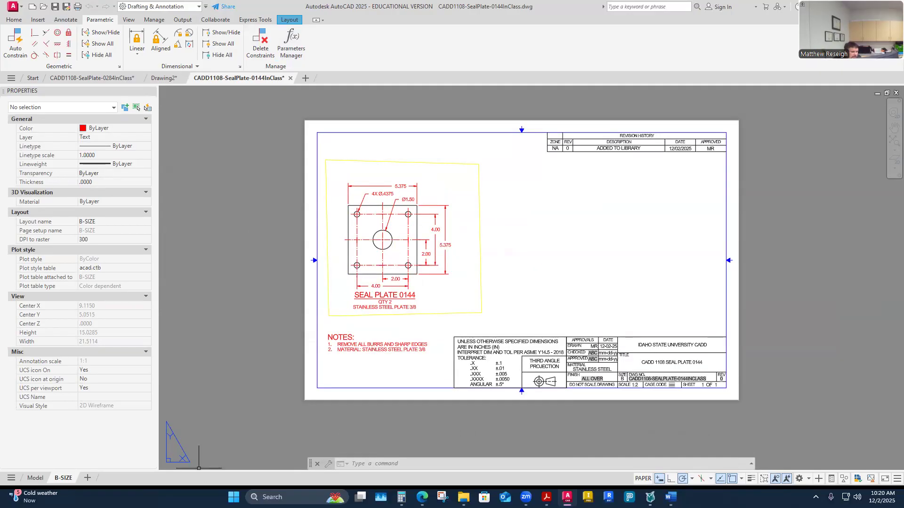
Step: Reorder the open drawings so that Seal Plate 0144 comes first, followed by Seal Plate 0284 and Drawing2
mouse_move(164, 83)
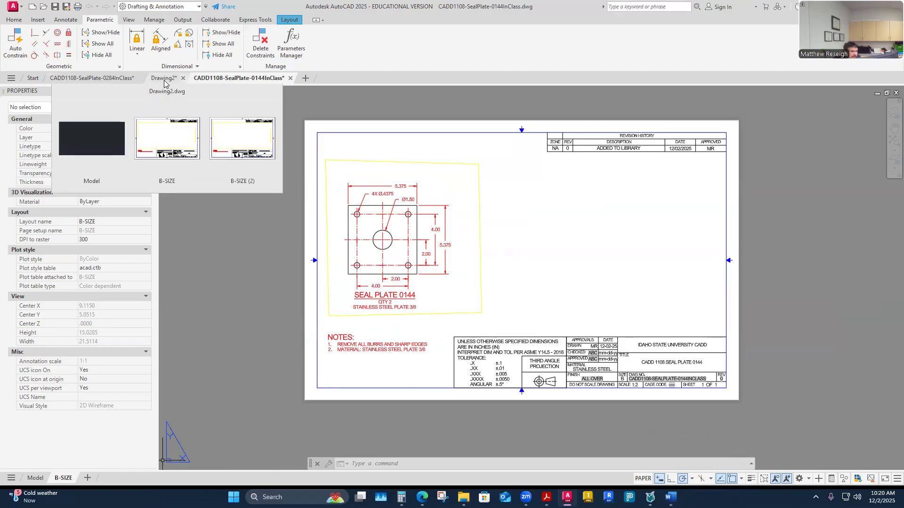
left_click_drag(166, 83, 271, 80)
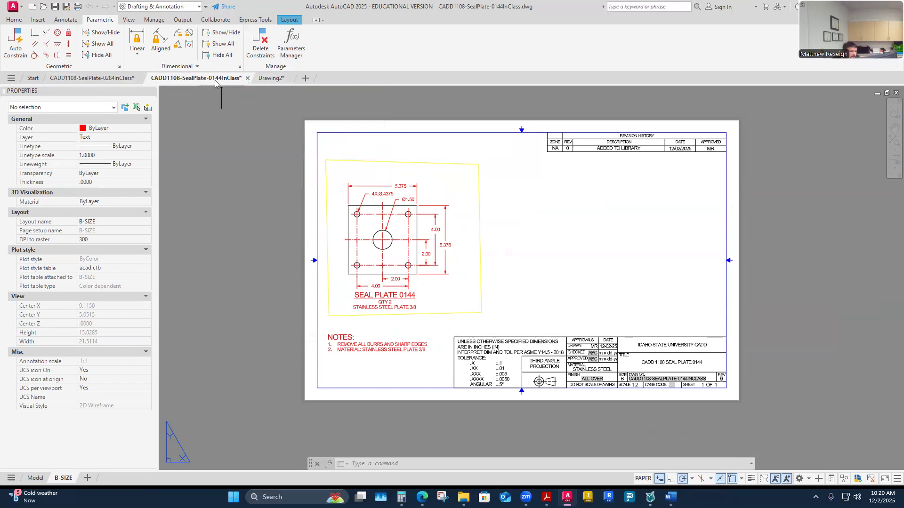
mouse_move(215, 83)
left_click_drag(213, 81, 116, 84)
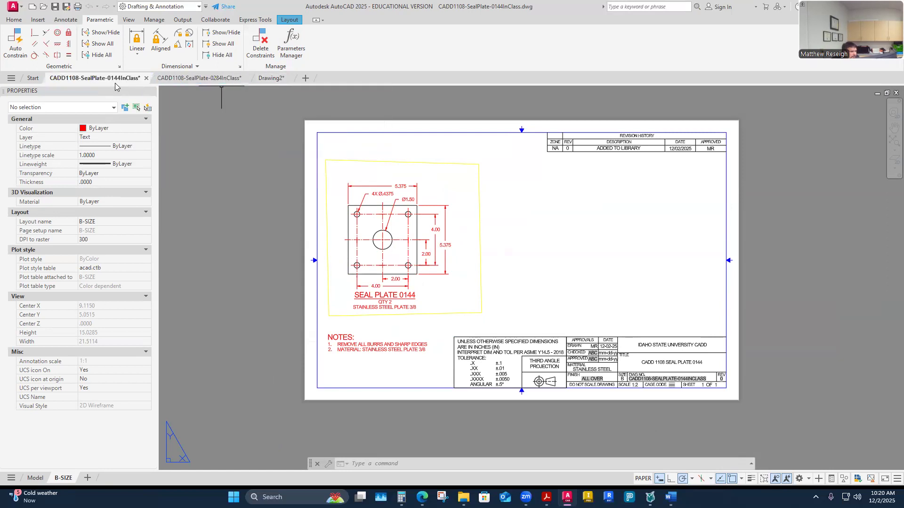
mouse_move(119, 83)
Step: Switch the Seal Plate 0144 drawing to model space and turn on its Construction layer
left_click(36, 478)
scroll(370, 237, "down", 5)
scroll(415, 230, "up", 2)
left_click(14, 20)
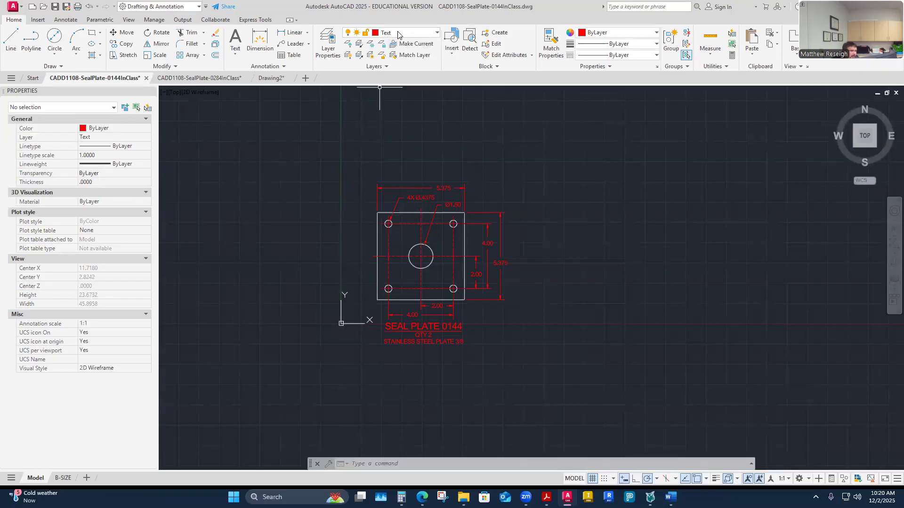
left_click(434, 34)
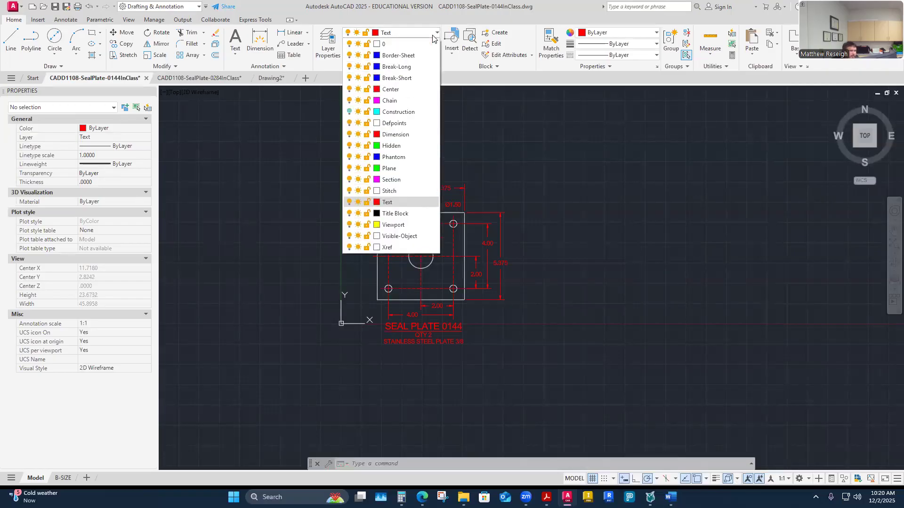
left_click(349, 113)
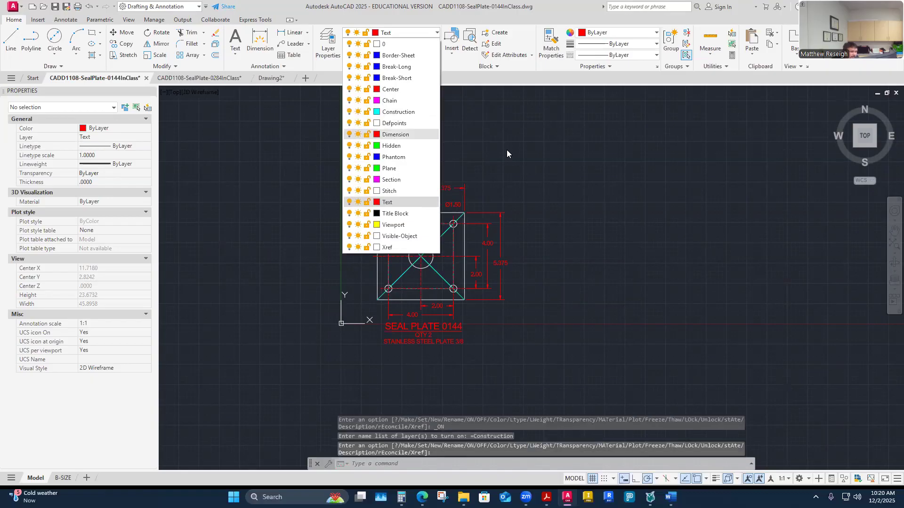
left_click(507, 149)
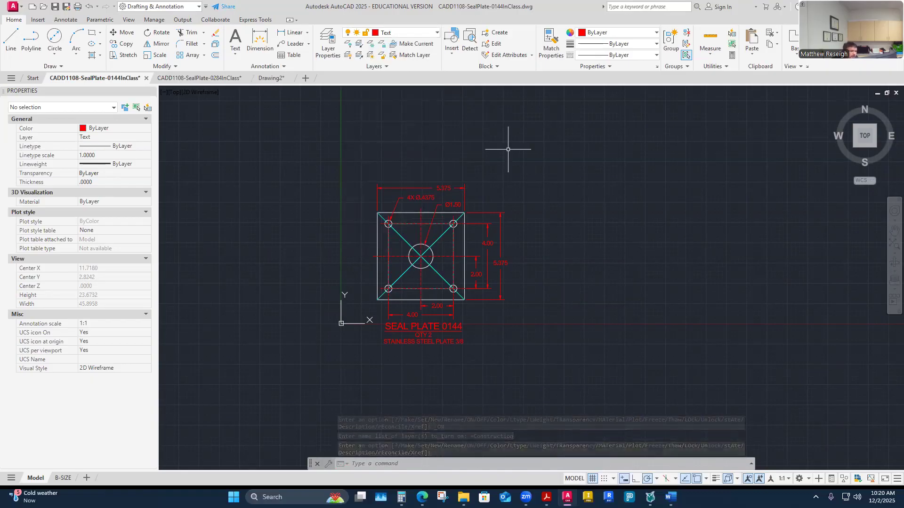
Step: Copy all Seal Plate 0144 geometry, dimensions and text from model space and paste it into Drawing2 just above the origin
left_click(348, 151)
left_click(556, 383)
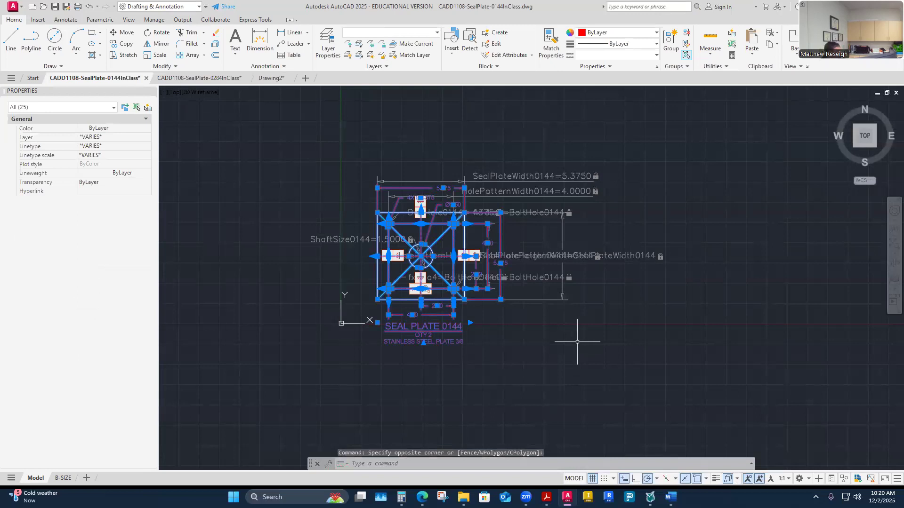
key("ctrl+c")
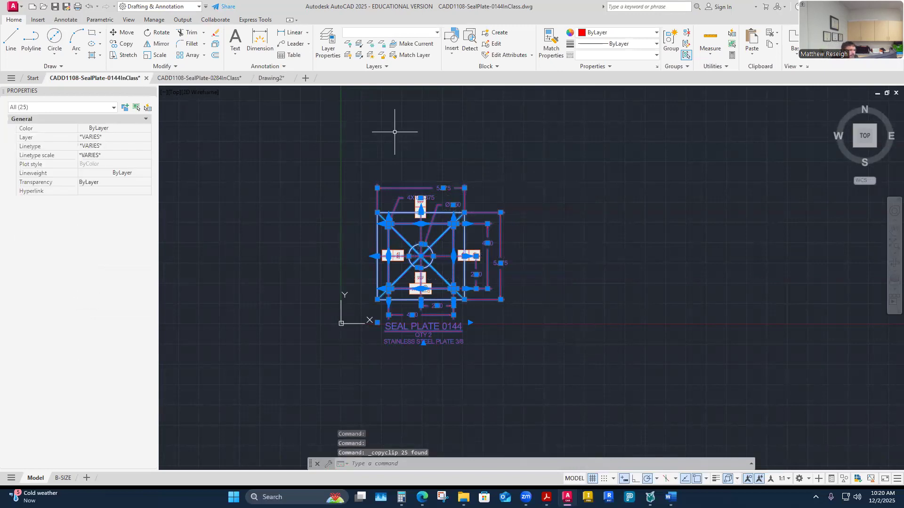
left_click(271, 78)
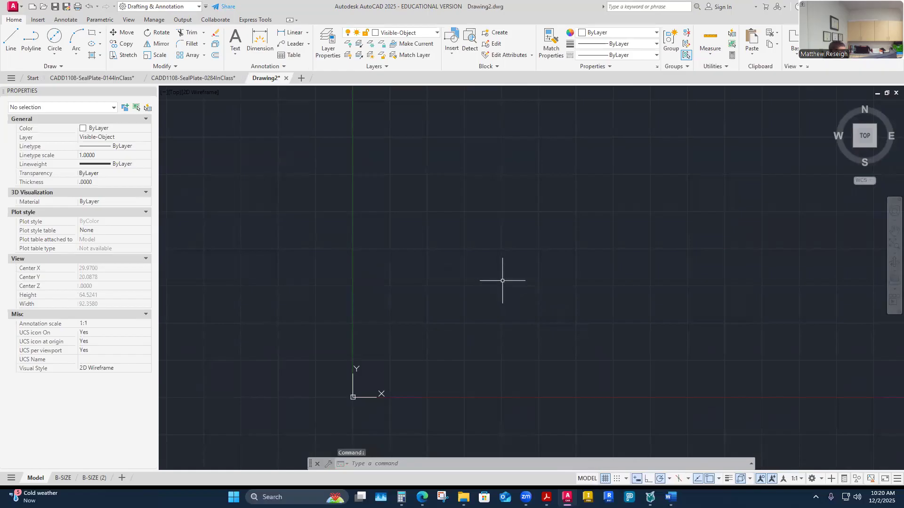
key("ctrl+v")
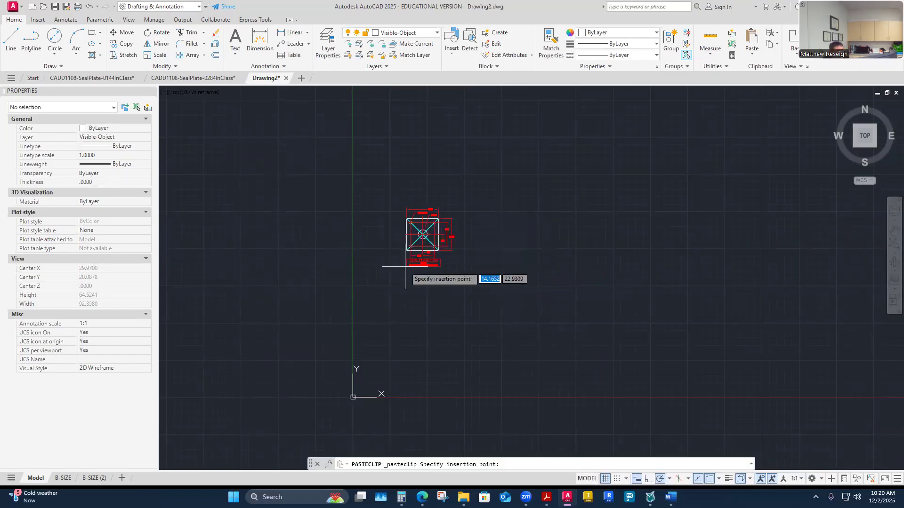
scroll(393, 371, "up", 2)
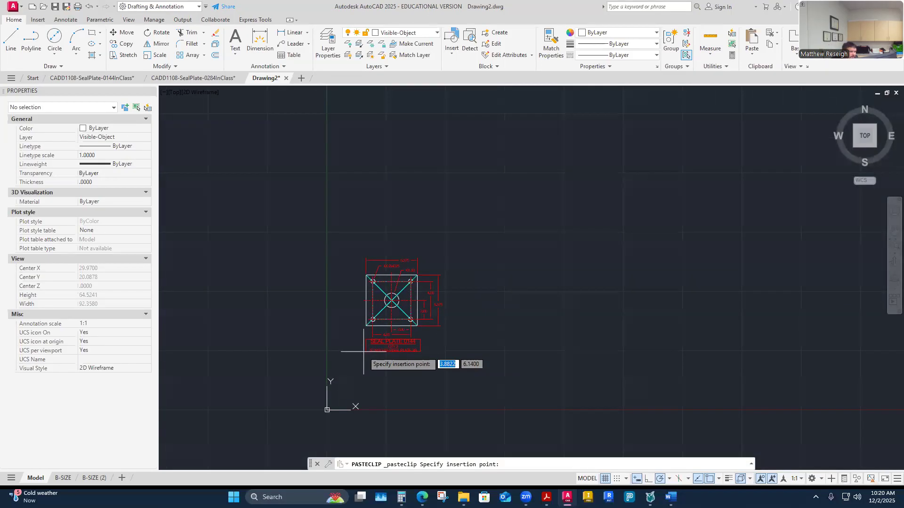
left_click(375, 372)
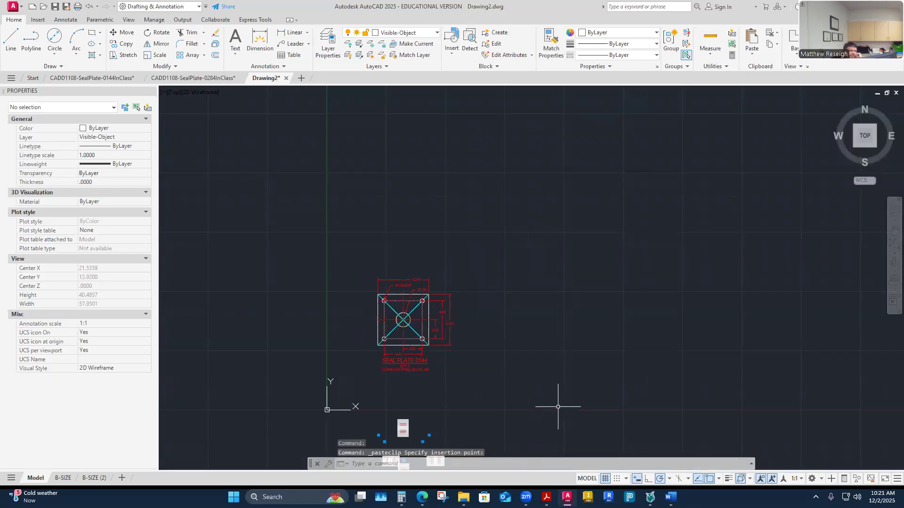
scroll(443, 372, "up", 2)
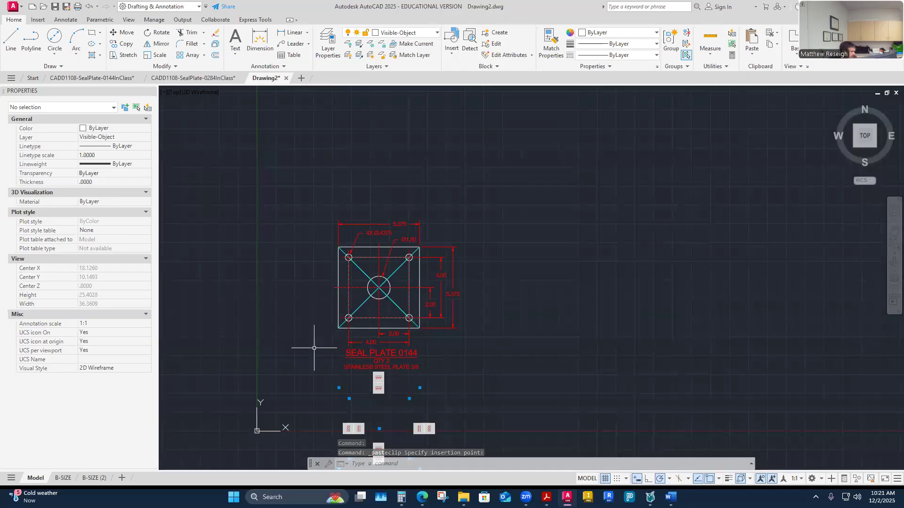
key("Escape")
key("Escape")
Step: Try to stretch the pasted seal plate outline from the midpoint of its bottom edge, and undo the grip edit
scroll(306, 342, "up", 2)
scroll(322, 343, "up", 2)
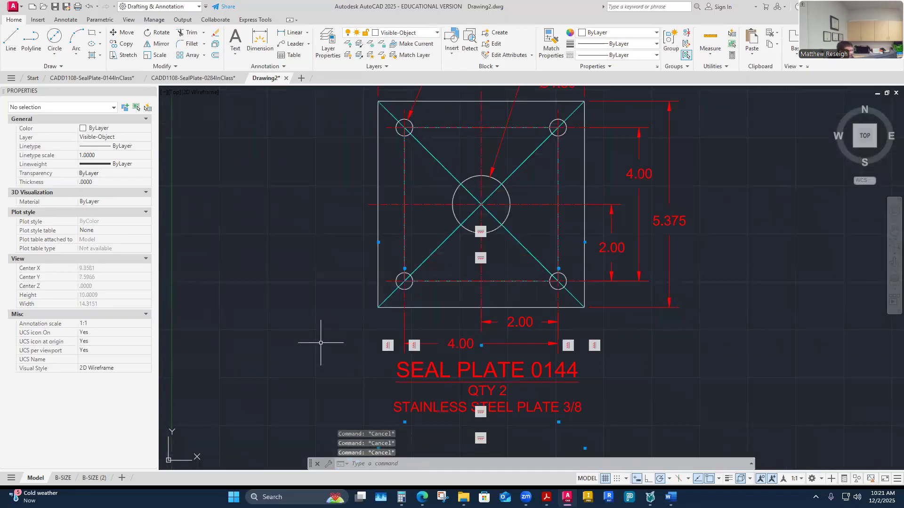
left_click(470, 308)
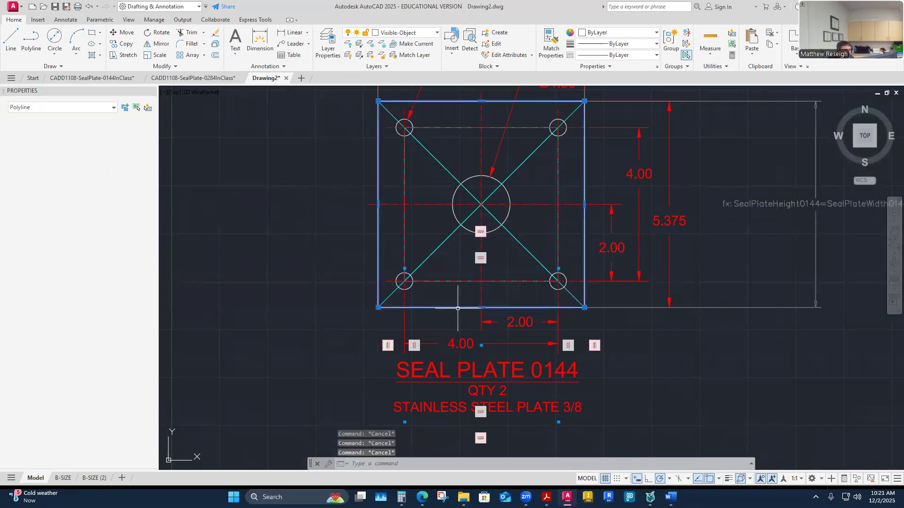
left_click(481, 308)
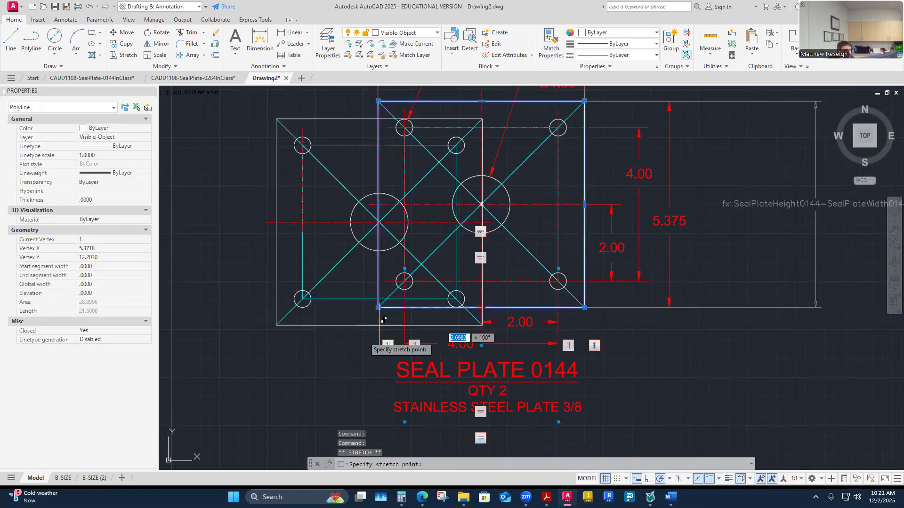
left_click(434, 304)
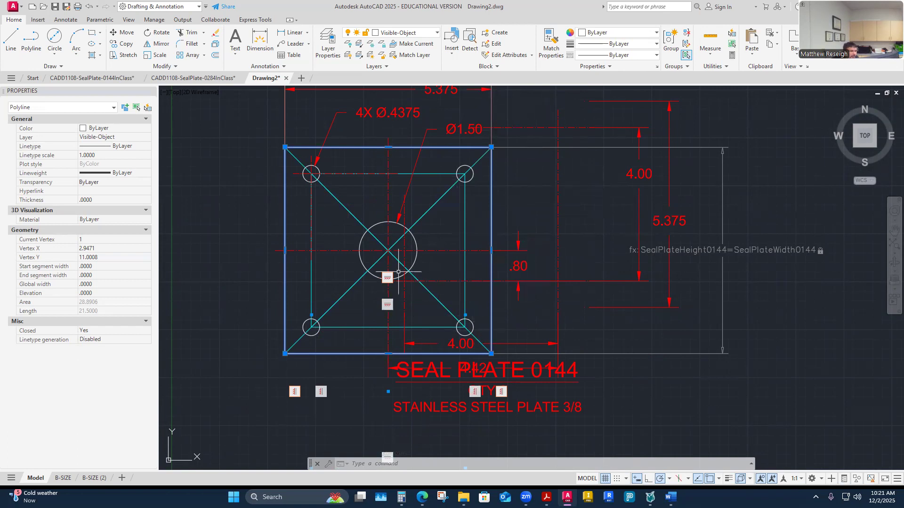
left_click(90, 7)
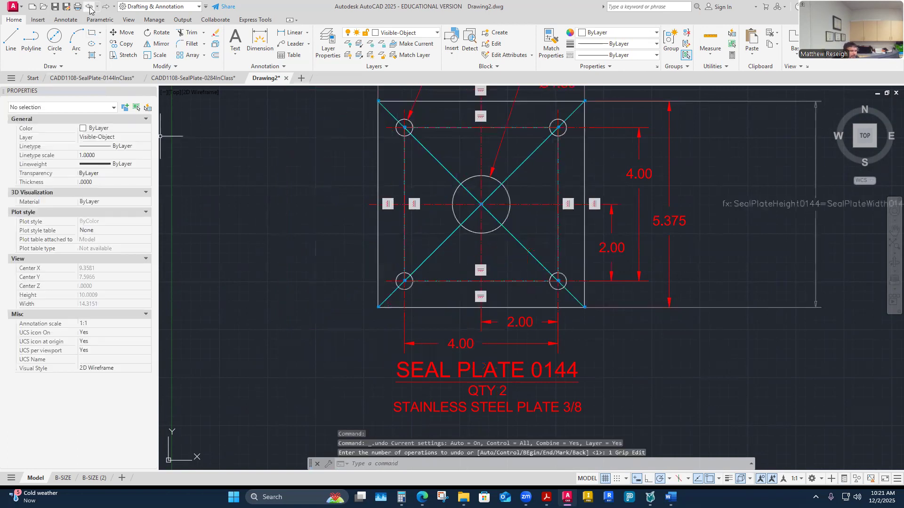
left_click(316, 305)
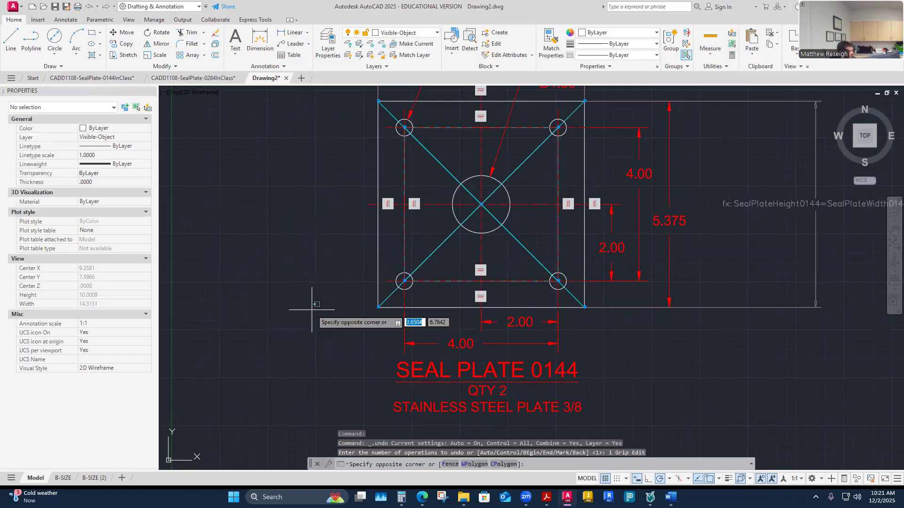
key("Escape")
key("Escape")
key("Escape")
scroll(312, 307, "down", 4)
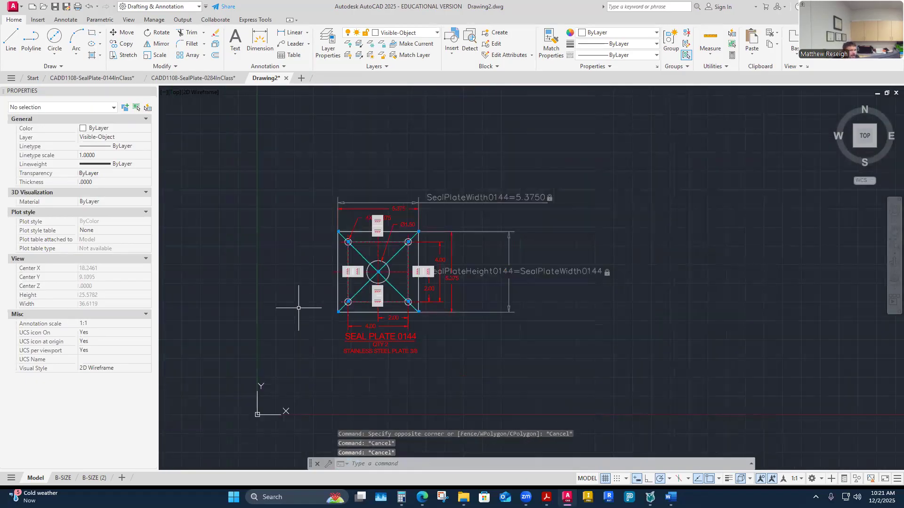
Step: Apply a Fix constraint to the bottom edge of the seal plate outline
scroll(306, 304, "up", 2)
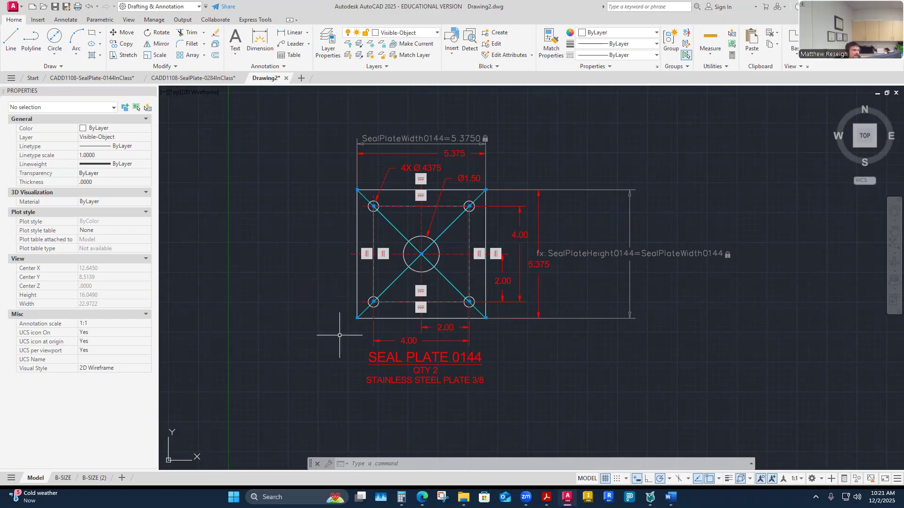
left_click(99, 21)
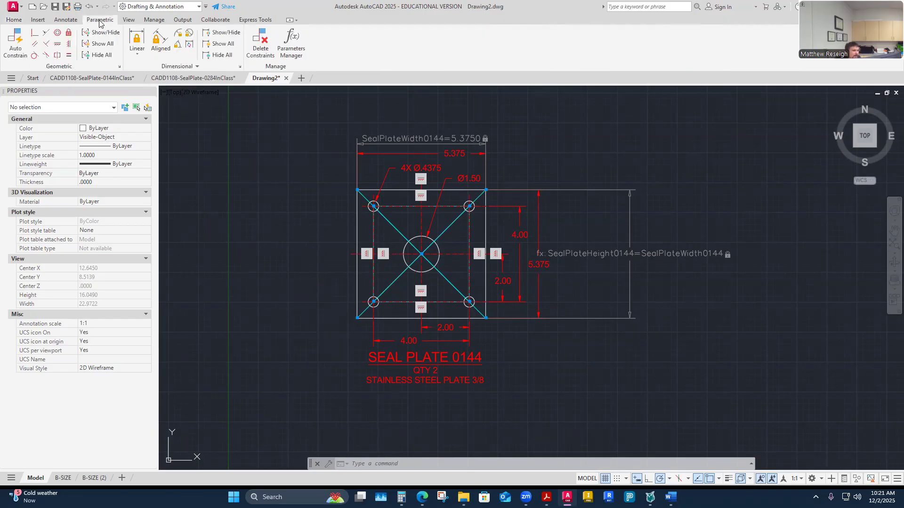
left_click(68, 33)
scroll(423, 340, "up", 2)
scroll(423, 340, "up", 2)
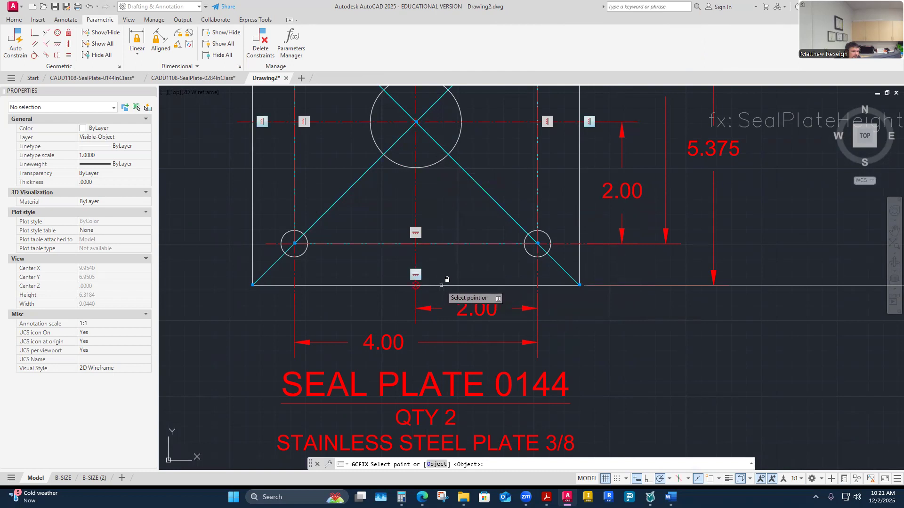
left_click(441, 286)
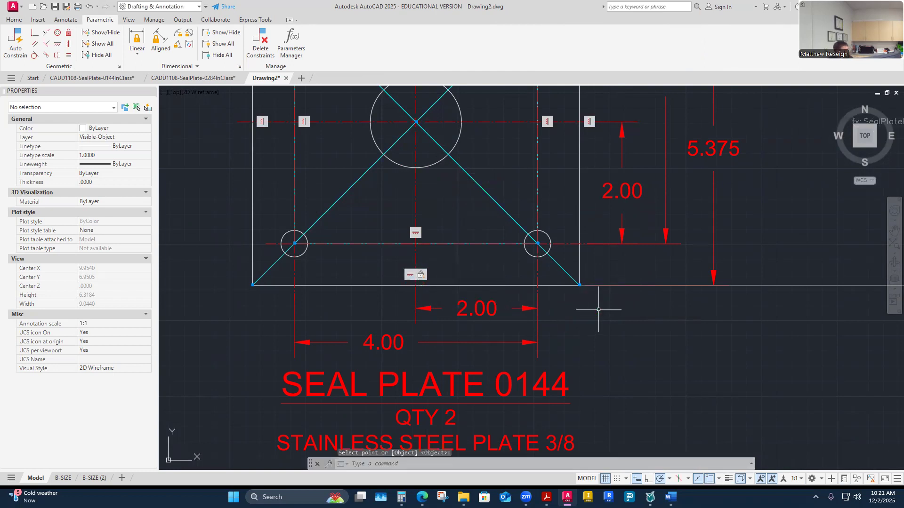
key("Escape")
Step: Test the Fix constraint by trying to stretch the plate outline from its bottom edge midpoint and lower corner
scroll(595, 312, "down", 4)
scroll(565, 304, "up", 4)
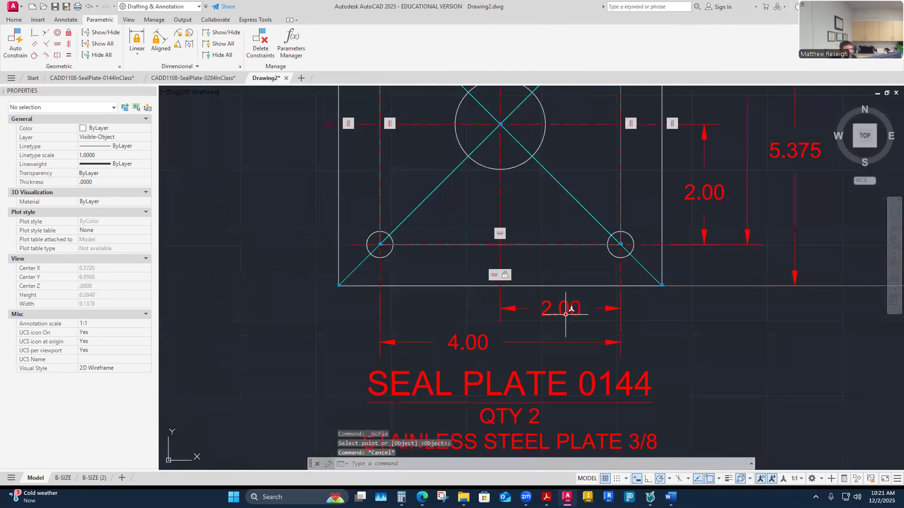
left_click(547, 286)
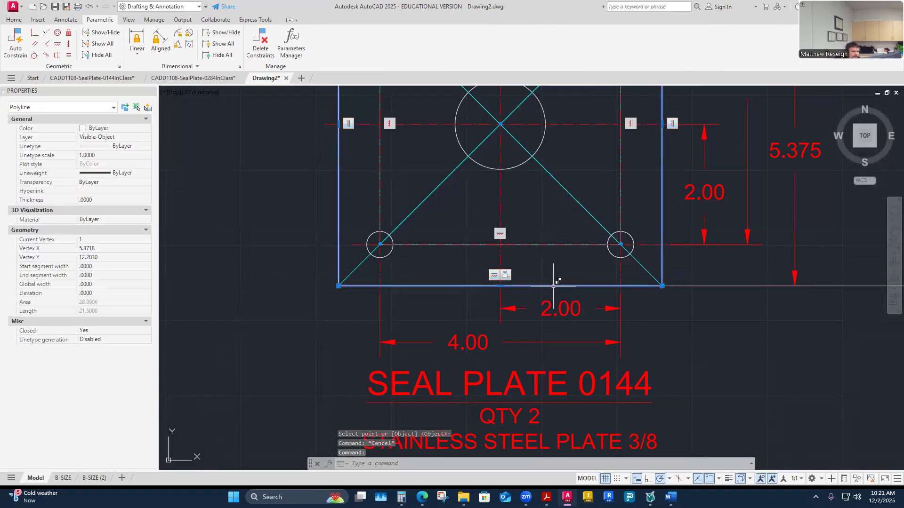
left_click(500, 286)
left_click(455, 302)
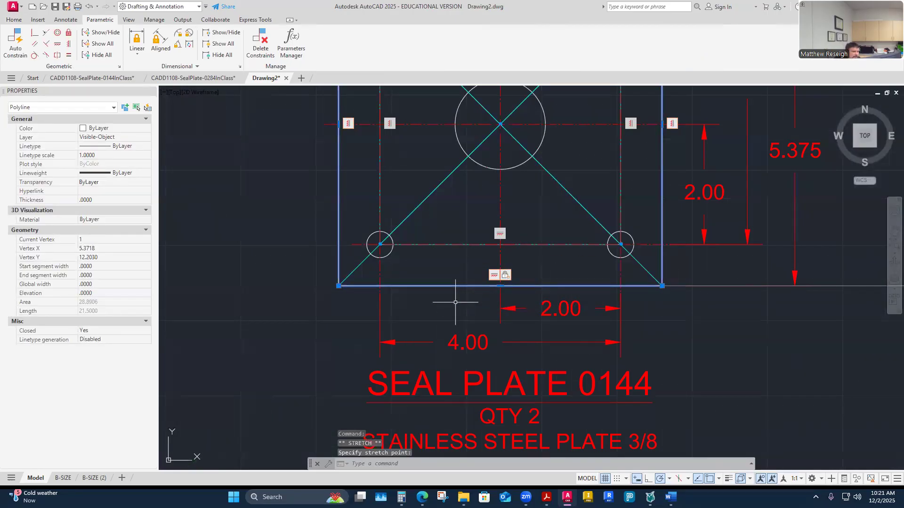
left_click(662, 285)
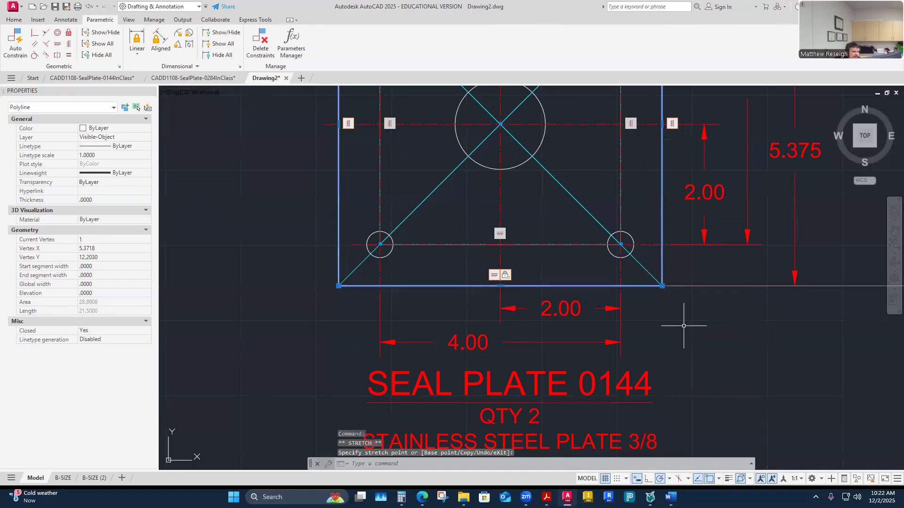
scroll(654, 325, "down", 8)
scroll(679, 294, "up", 6)
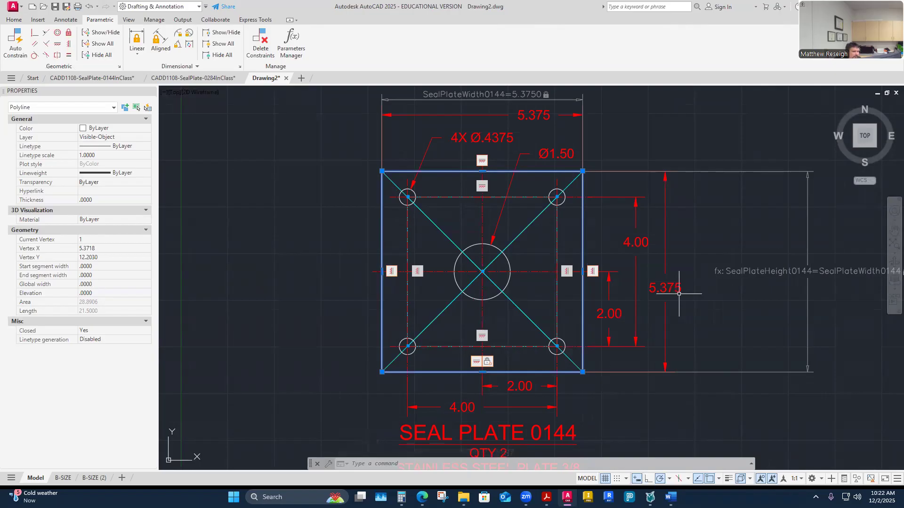
scroll(635, 292, "down", 4)
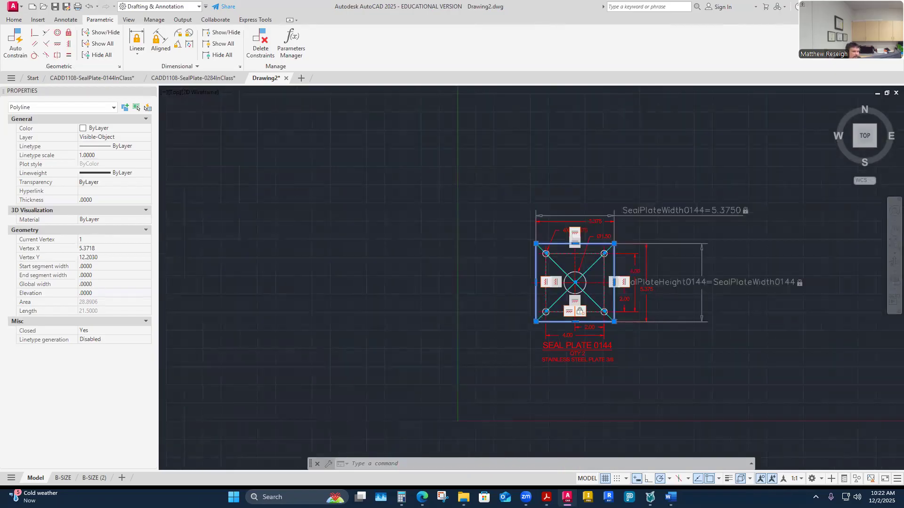
scroll(636, 321, "up", 2)
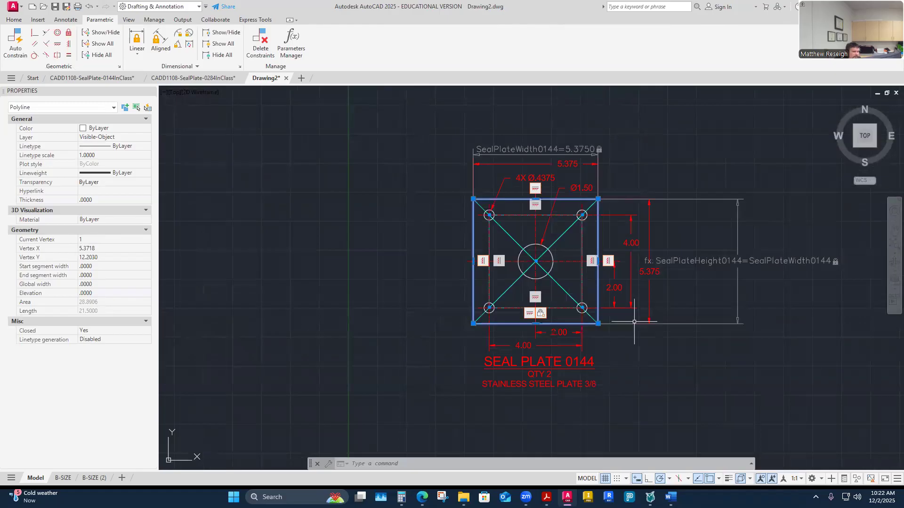
Step: Review the dimensional constraint parameters of Seal Plate 0144 in the Parameters Manager, and close it
left_click(291, 42)
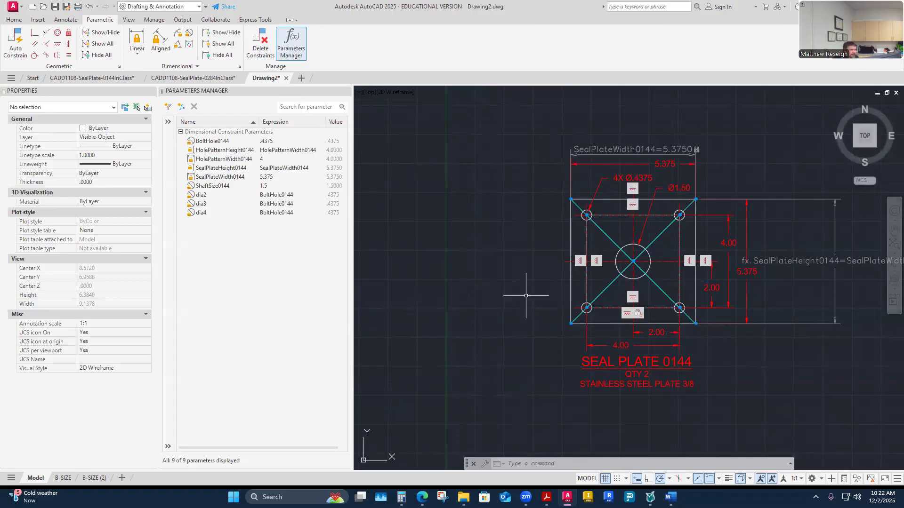
left_click(505, 306)
key("Escape")
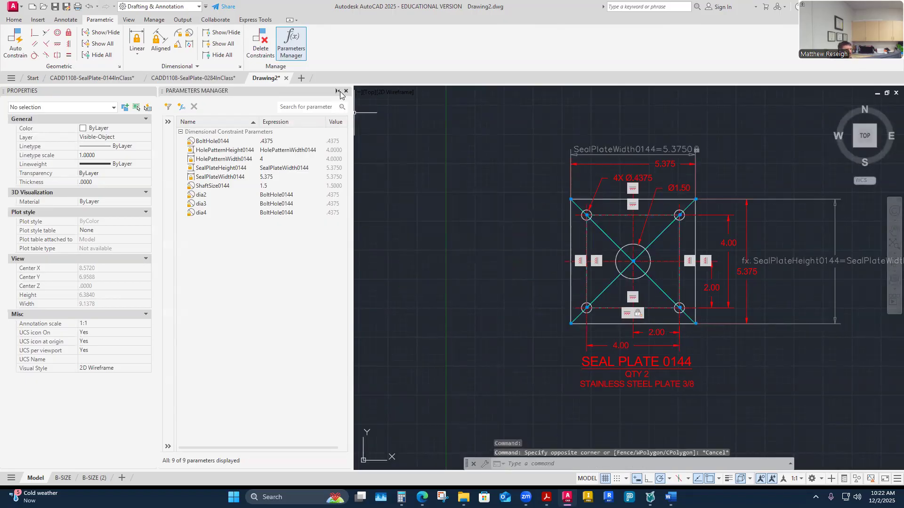
left_click(348, 91)
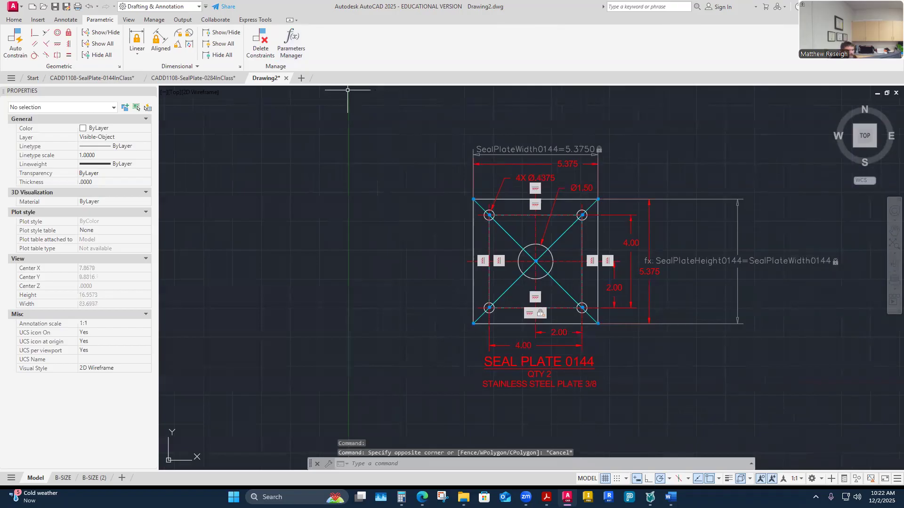
scroll(395, 205, "down", 5)
scroll(476, 205, "up", 5)
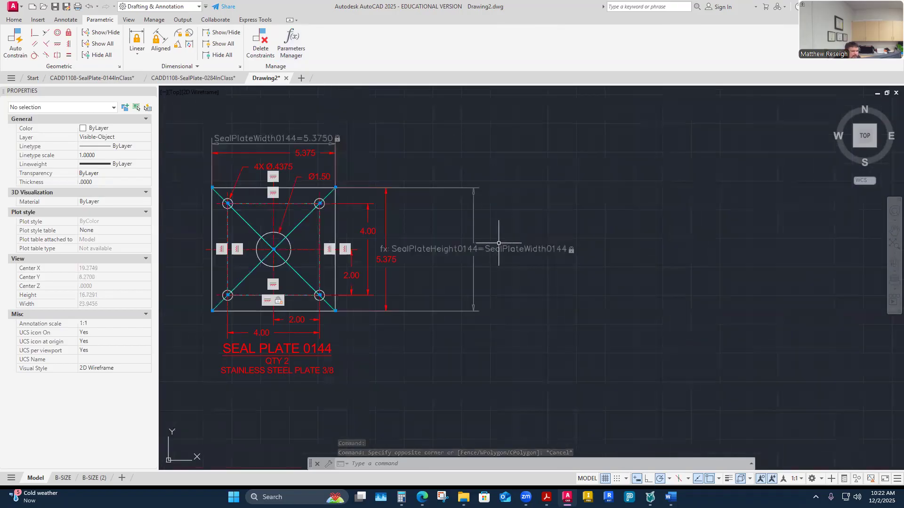
scroll(267, 273, "up", 2)
Step: Make Construction the current layer in Drawing2
left_click(14, 20)
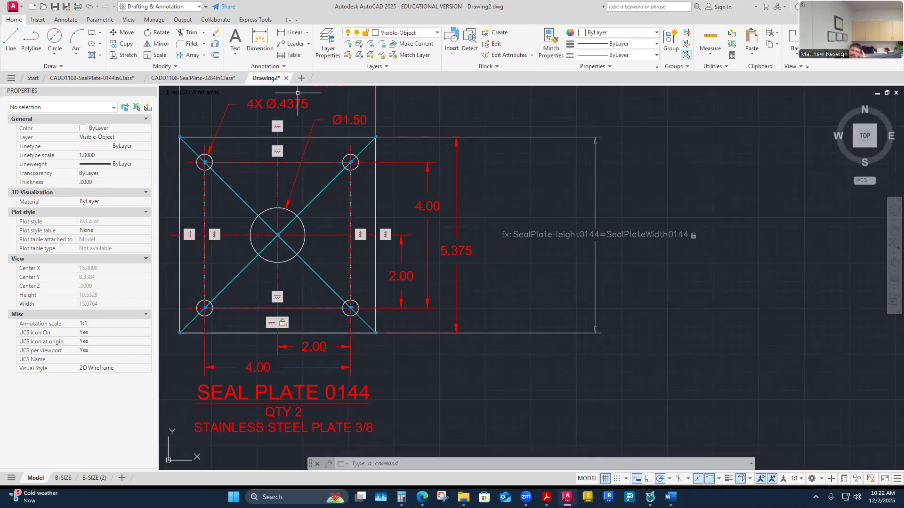
left_click(473, 253)
key("Escape")
key("Escape")
key("Escape")
scroll(472, 251, "down", 4)
scroll(472, 251, "up", 2)
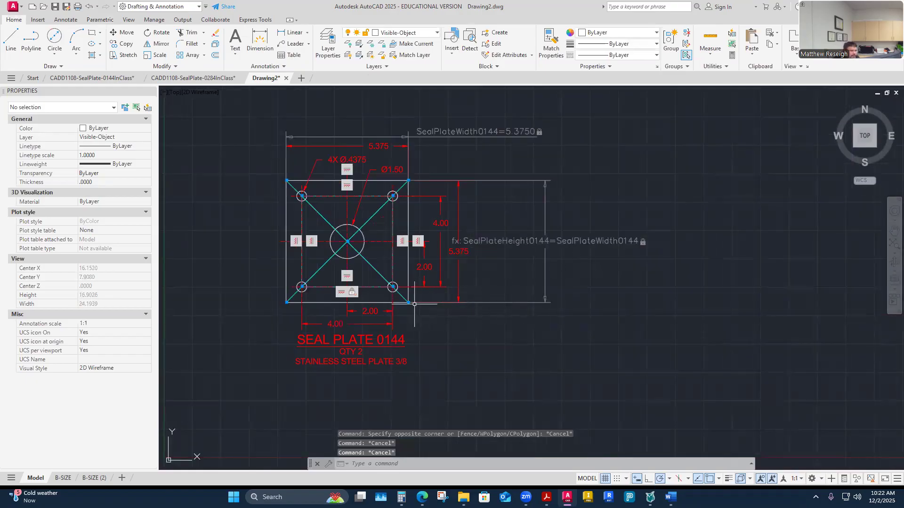
scroll(619, 294, "down", 4)
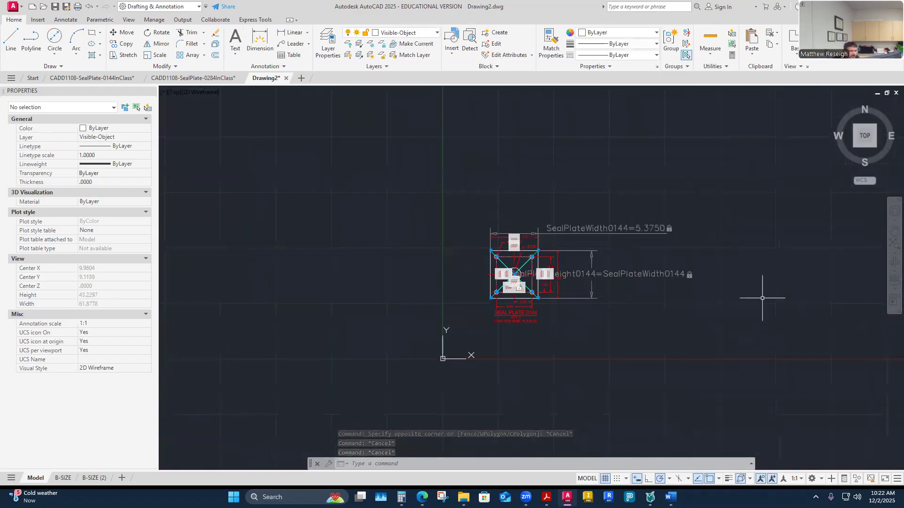
scroll(696, 273, "down", 2)
scroll(693, 275, "up", 4)
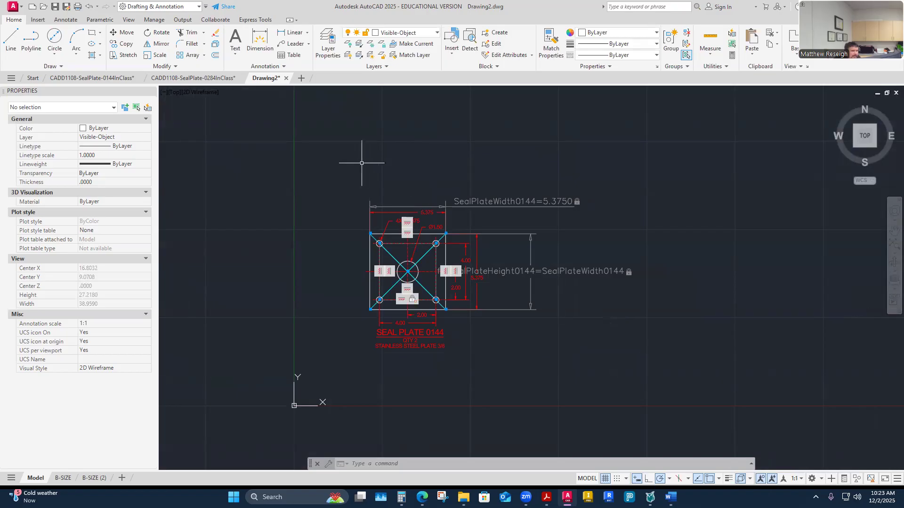
left_click(407, 33)
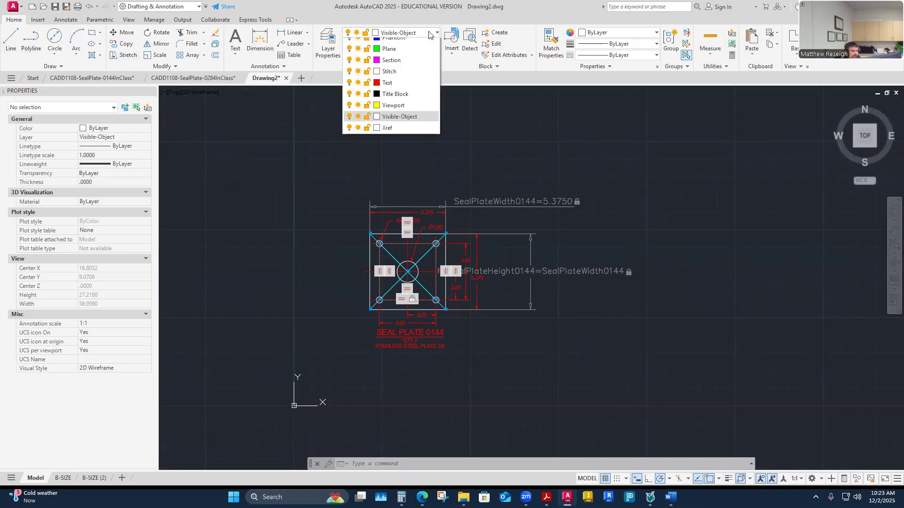
left_click(398, 112)
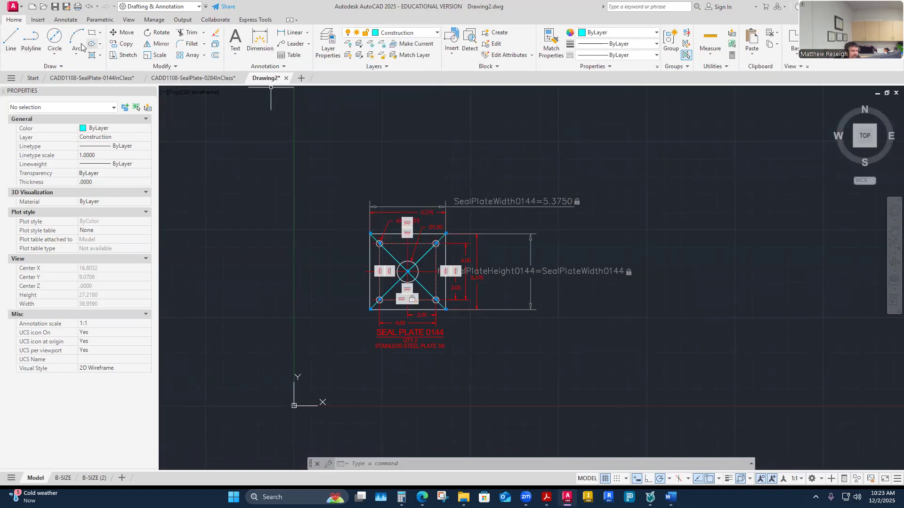
Step: Draw a horizontal construction line about 51 units long, running right from the lower-left corner of the seal plate outline
left_click(10, 41)
scroll(467, 326, "up", 3)
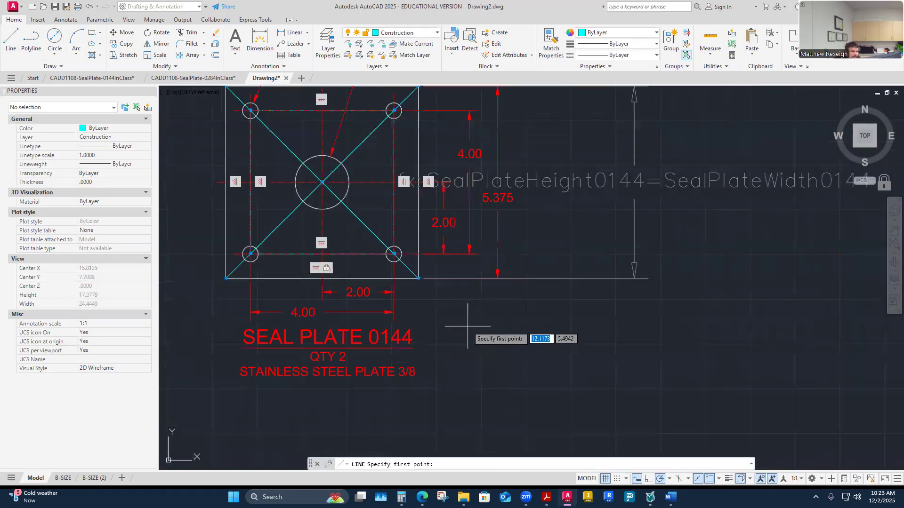
left_click(226, 278)
scroll(226, 278, "down", 3)
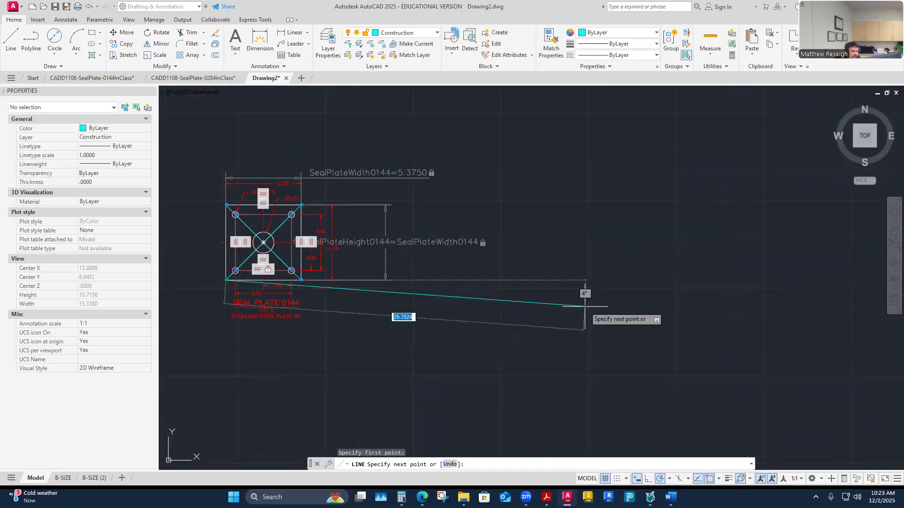
scroll(810, 282, "down", 3)
scroll(809, 289, "up", 3)
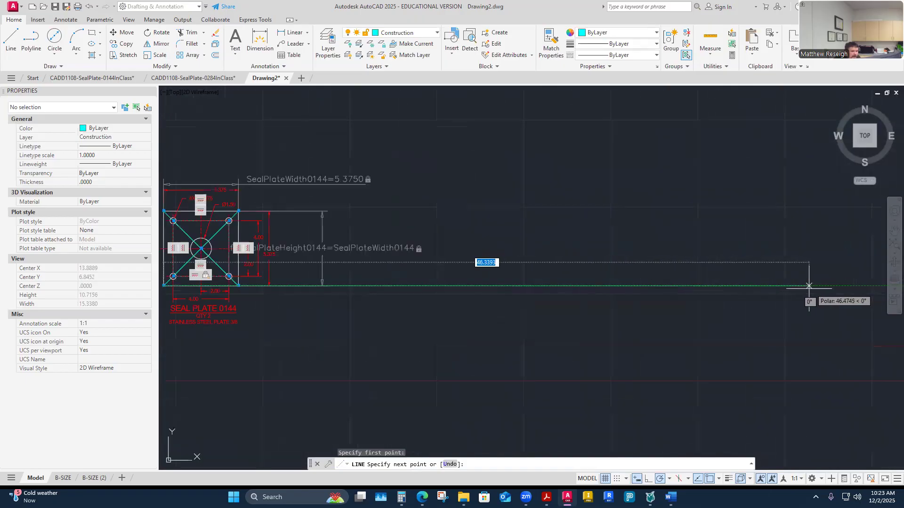
scroll(807, 286, "down", 4)
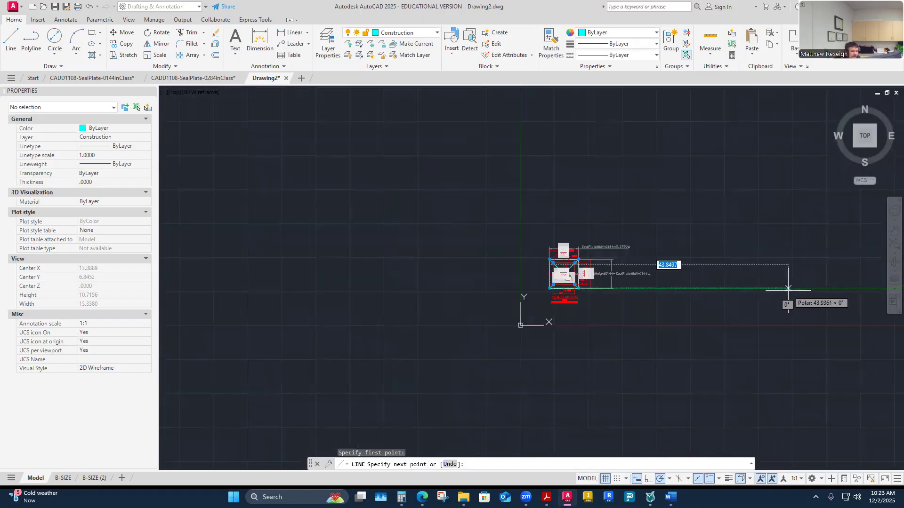
scroll(833, 288, "up", 4)
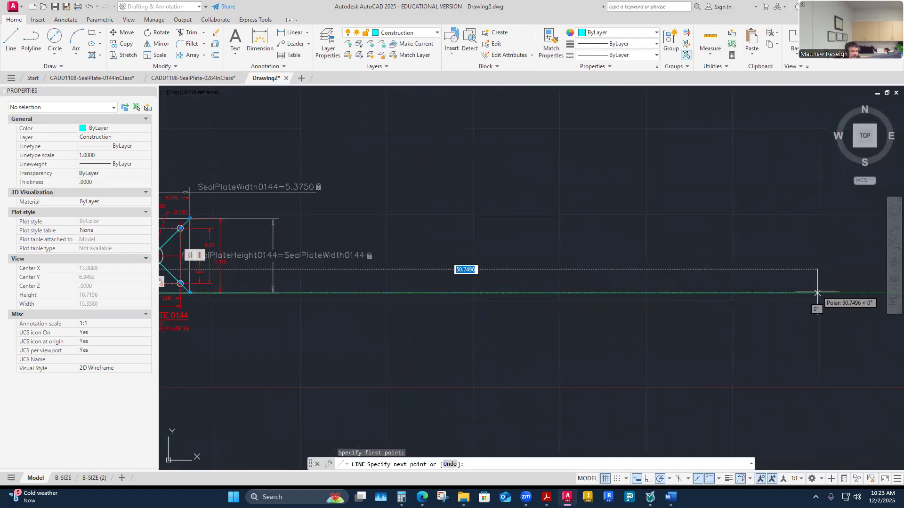
left_click(821, 293)
right_click(695, 363)
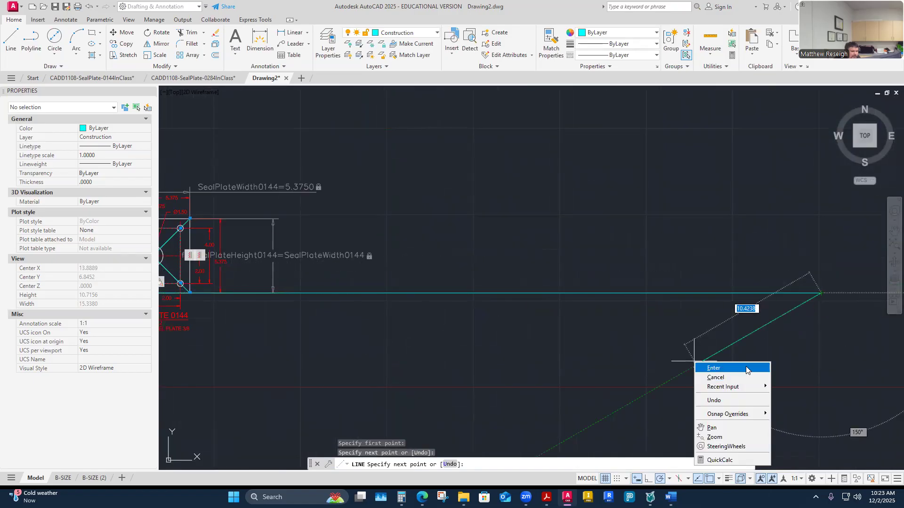
left_click(728, 371)
scroll(565, 299, "down", 2)
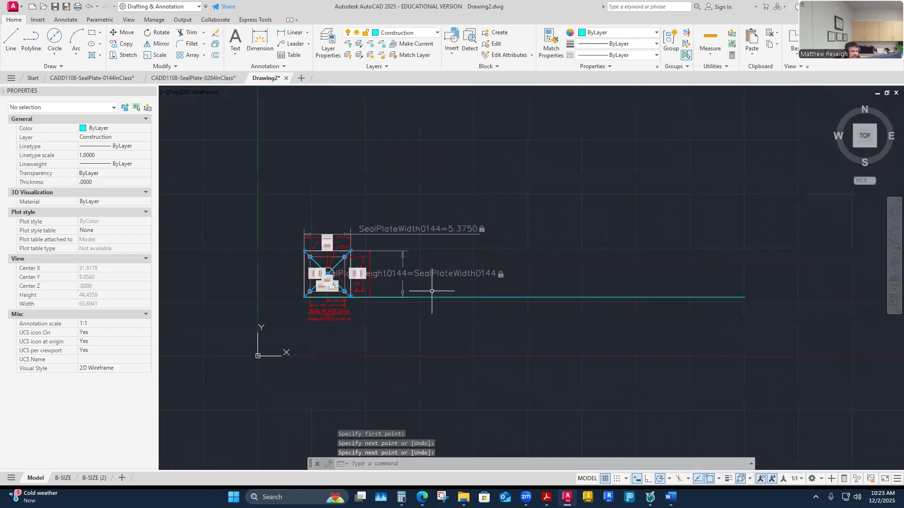
scroll(288, 278, "up", 2)
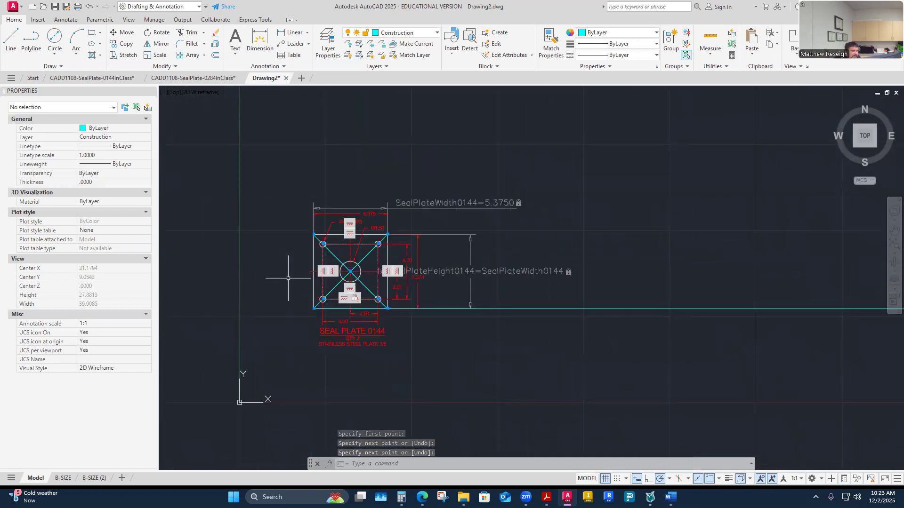
scroll(283, 281, "up", 2)
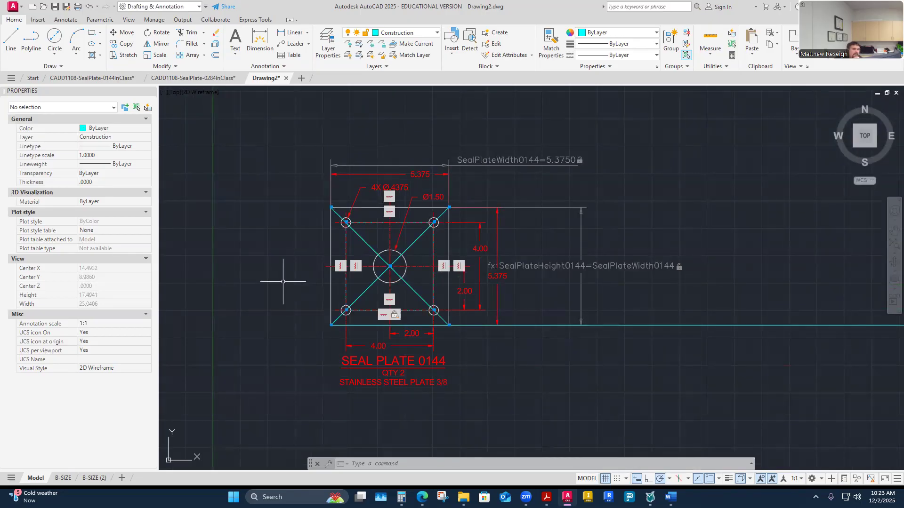
scroll(281, 317, "up", 2)
scroll(281, 317, "down", 2)
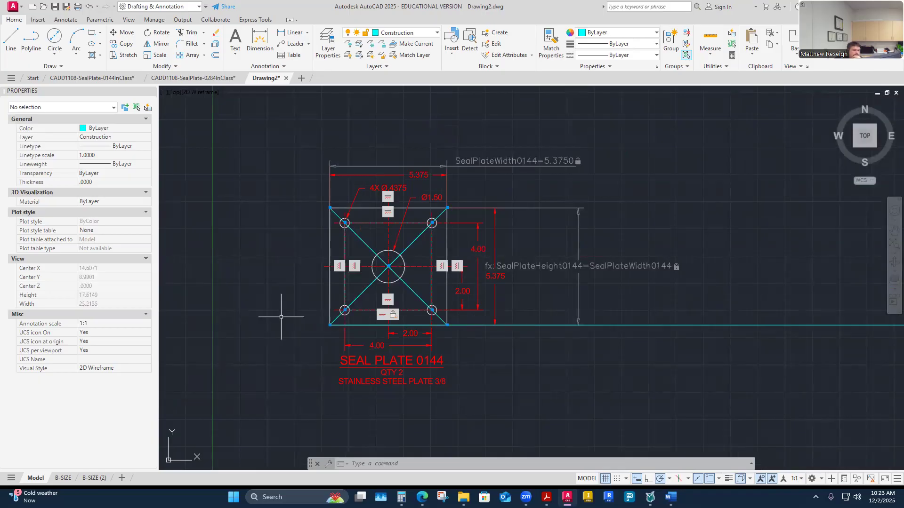
right_click(283, 294)
left_click(305, 302)
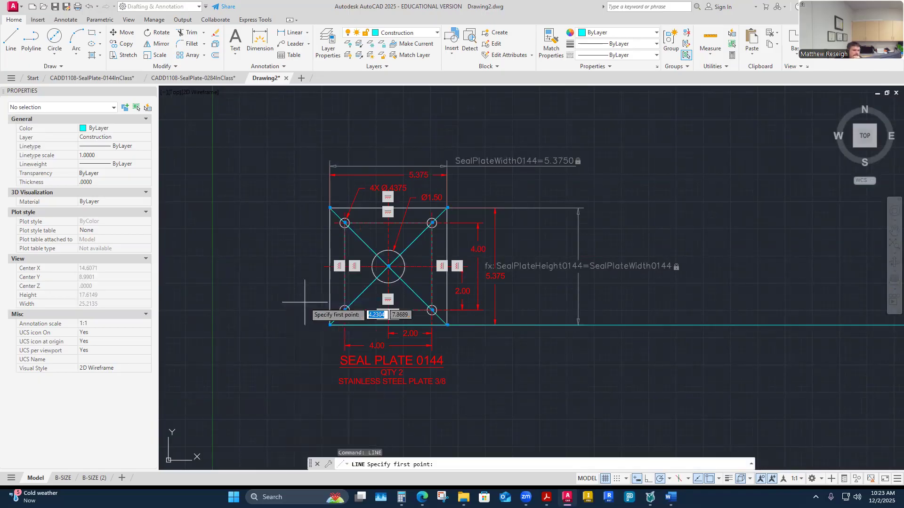
key("Escape")
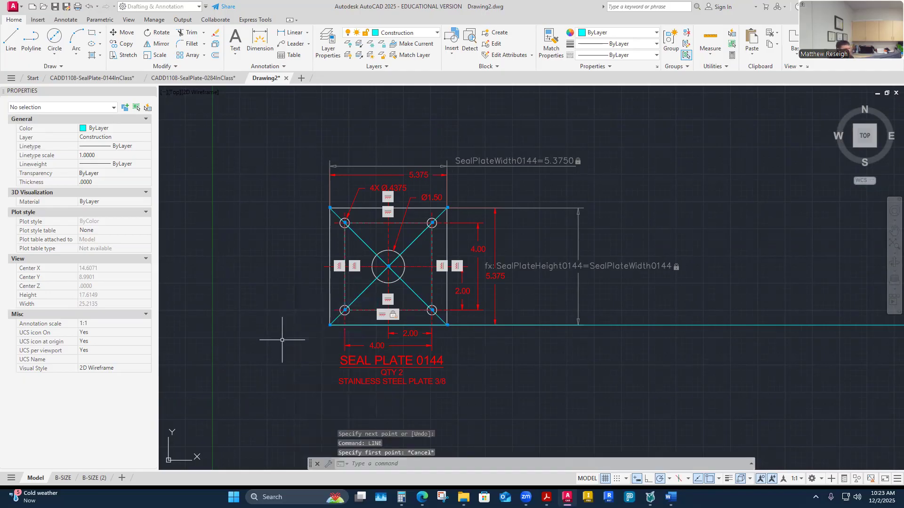
key("Escape")
Step: Examine the diameter constraint and centre grip of the seal plate's upper-right bolt hole circle
scroll(430, 232, "up", 2)
scroll(430, 232, "up", 2)
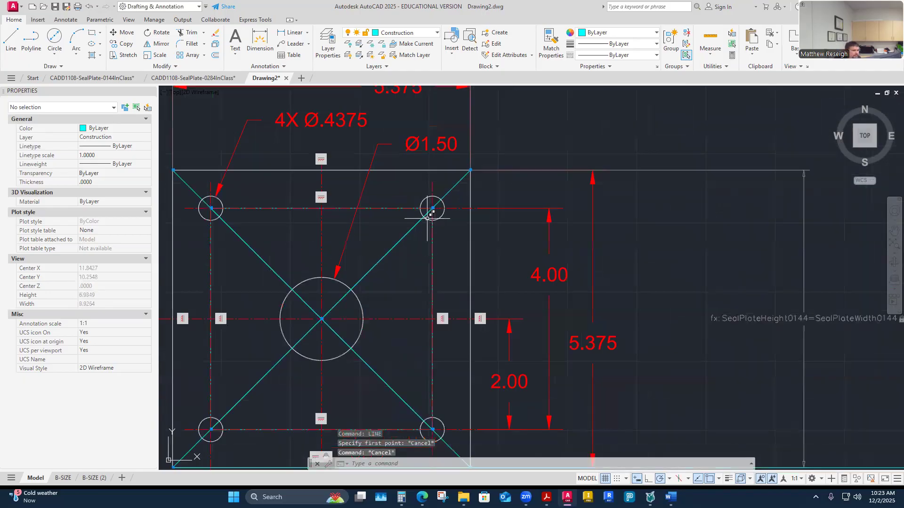
left_click(438, 219)
scroll(438, 219, "up", 4)
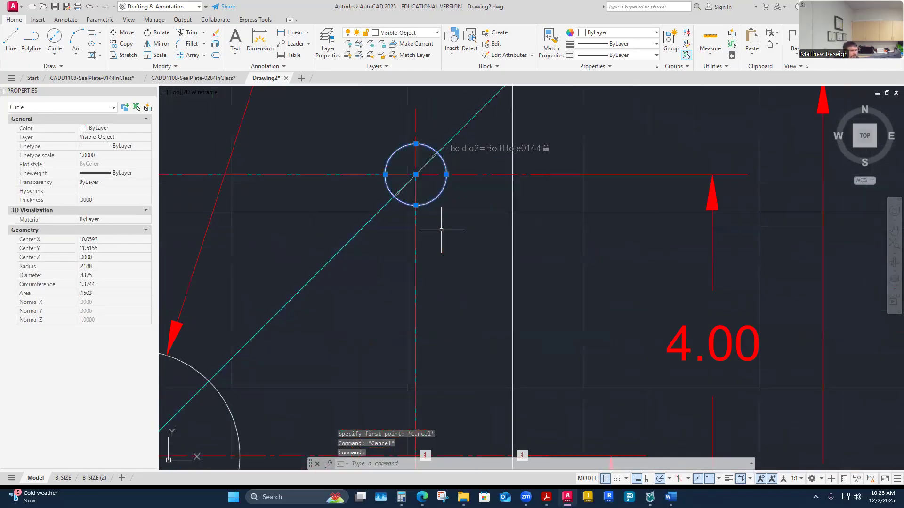
key("Escape")
left_click(431, 198)
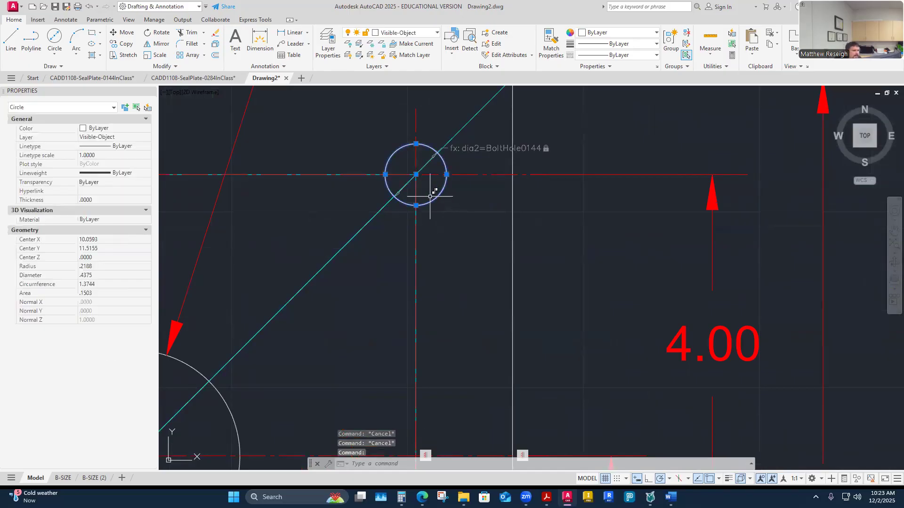
left_click(416, 175)
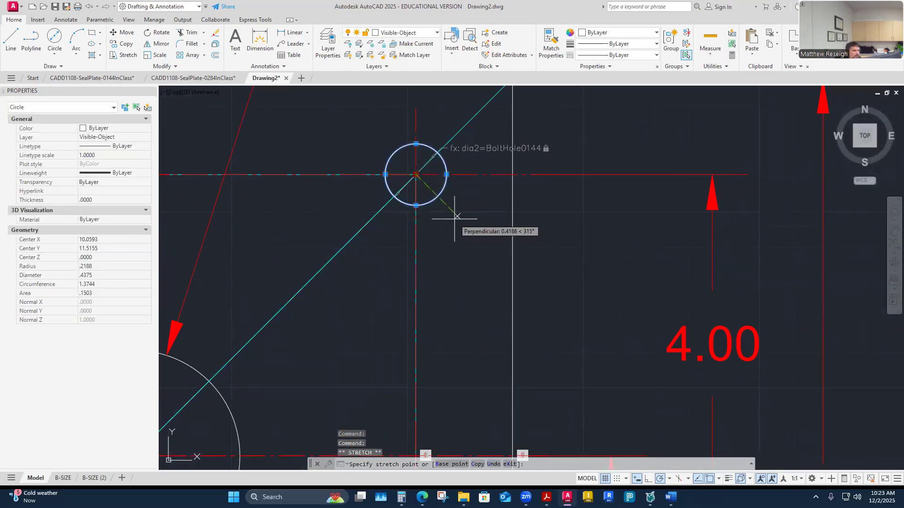
key("Escape")
key("Escape")
scroll(426, 235, "down", 5)
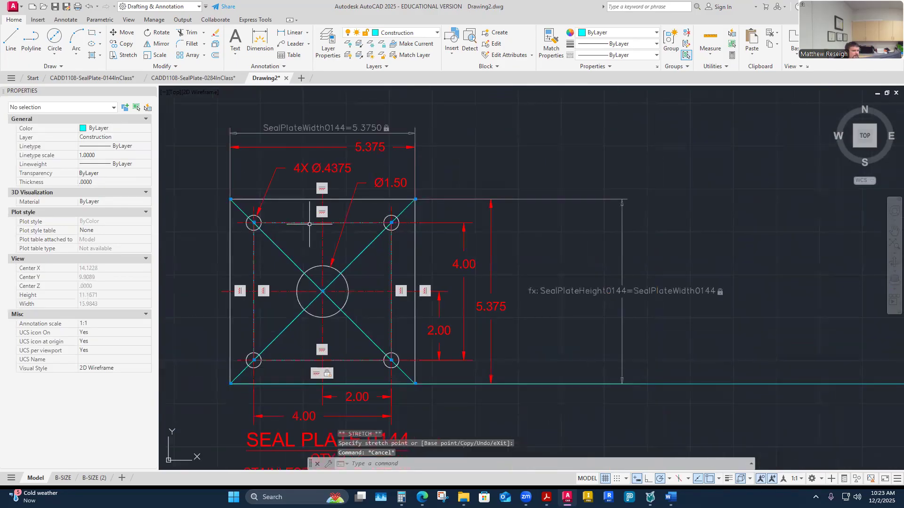
scroll(310, 225, "up", 1)
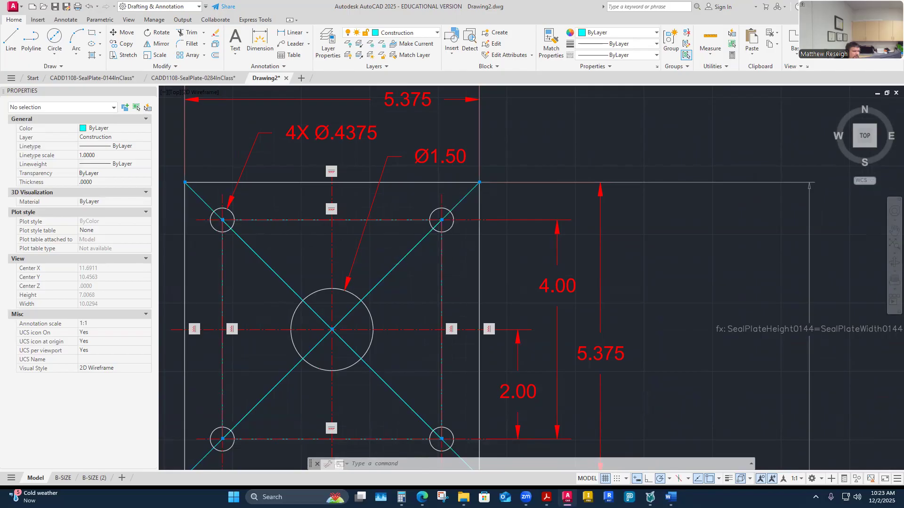
scroll(417, 254, "down", 3)
scroll(400, 241, "up", 2)
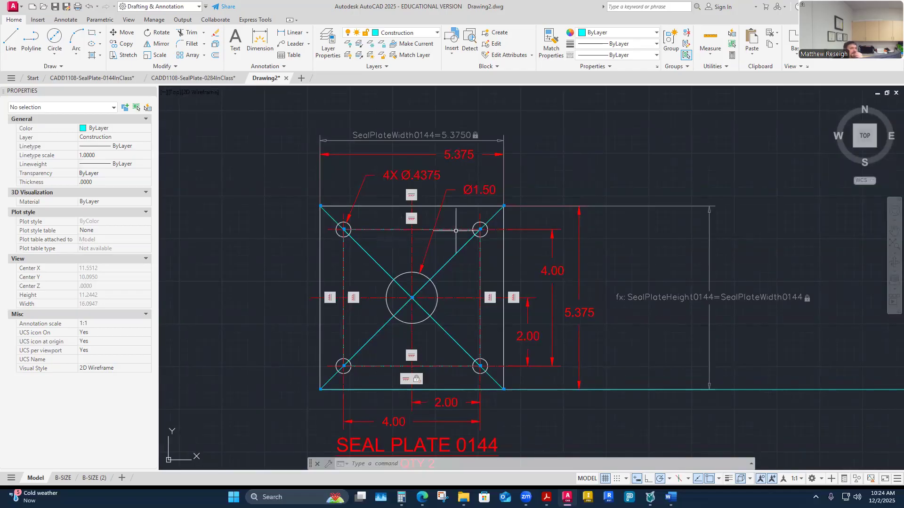
mouse_move(455, 231)
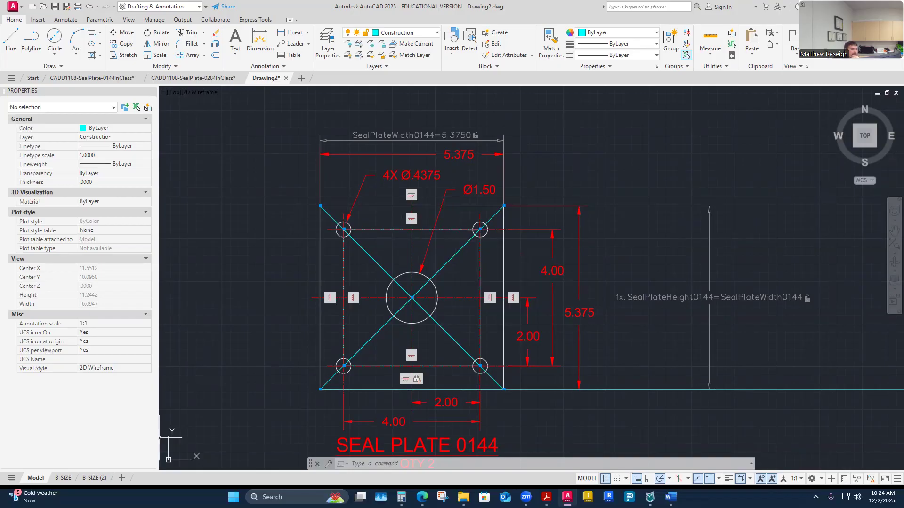
Step: Switch to the CADD1108-SealPlate-0144InClass drawing and review its layer list and seal plate
left_click(103, 79)
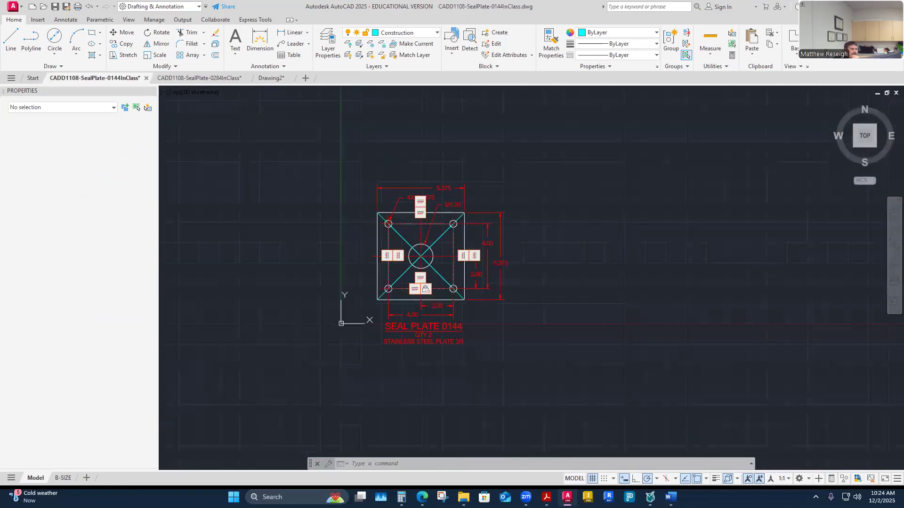
left_click(436, 33)
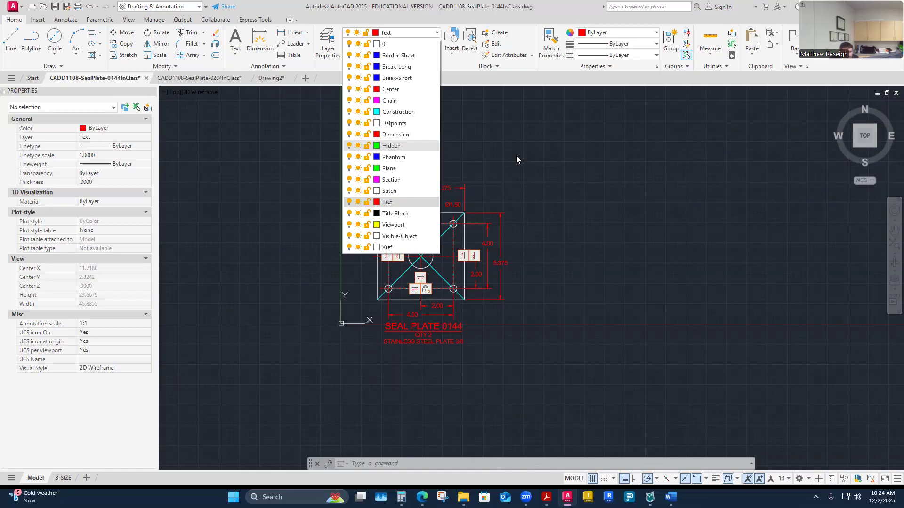
left_click(558, 213)
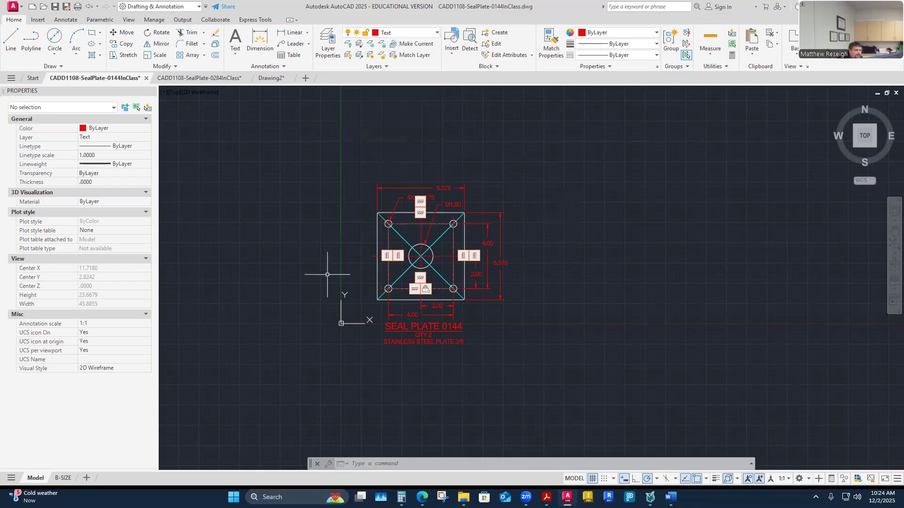
scroll(357, 278, "up", 2)
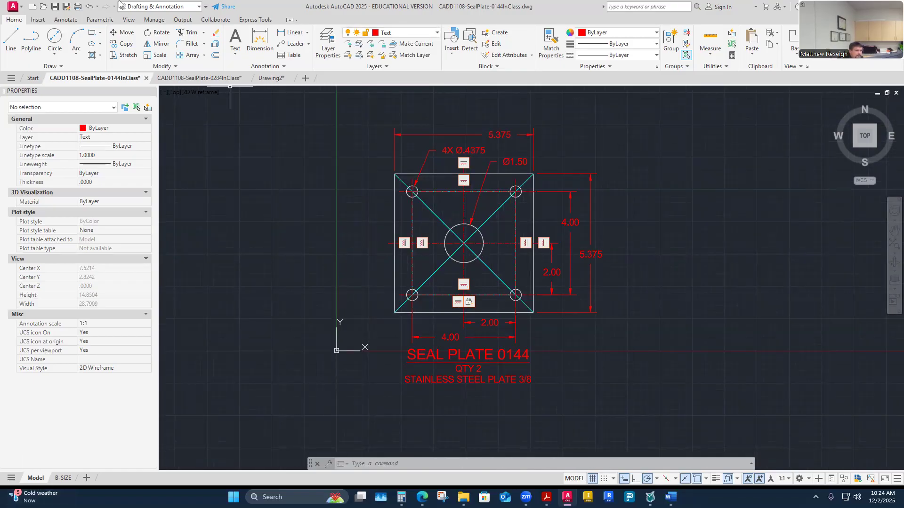
left_click(89, 8)
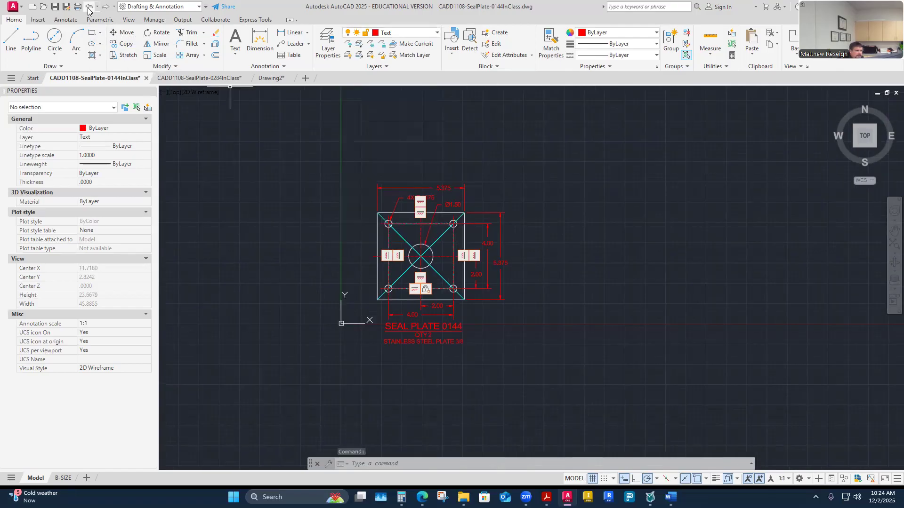
left_click(104, 9)
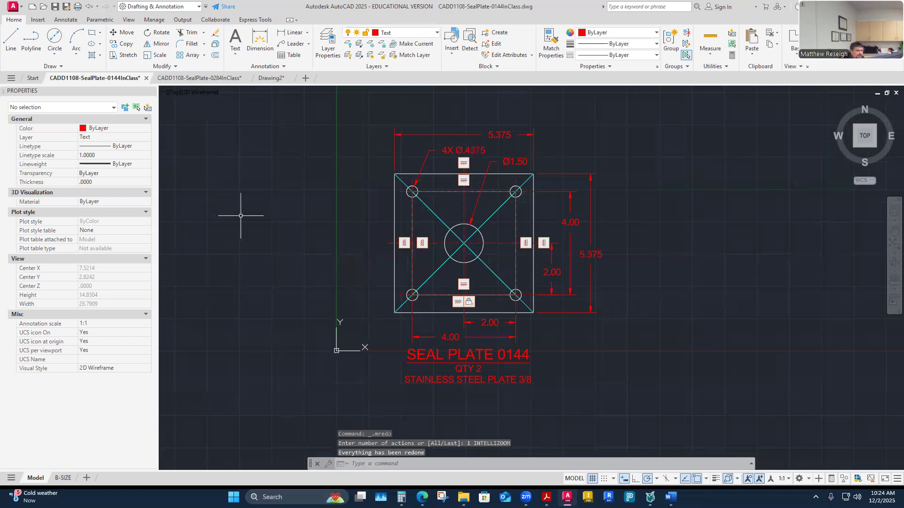
left_click(11, 38)
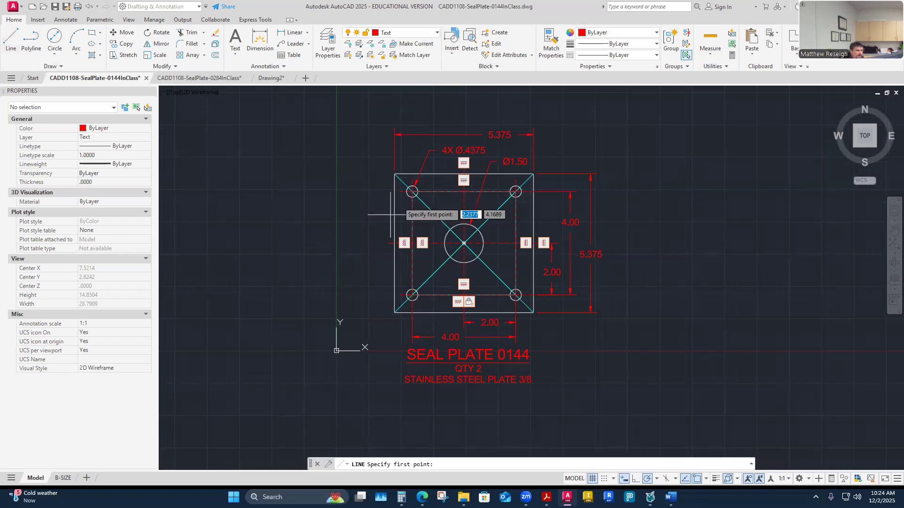
key("Escape")
key("Escape")
key("Escape")
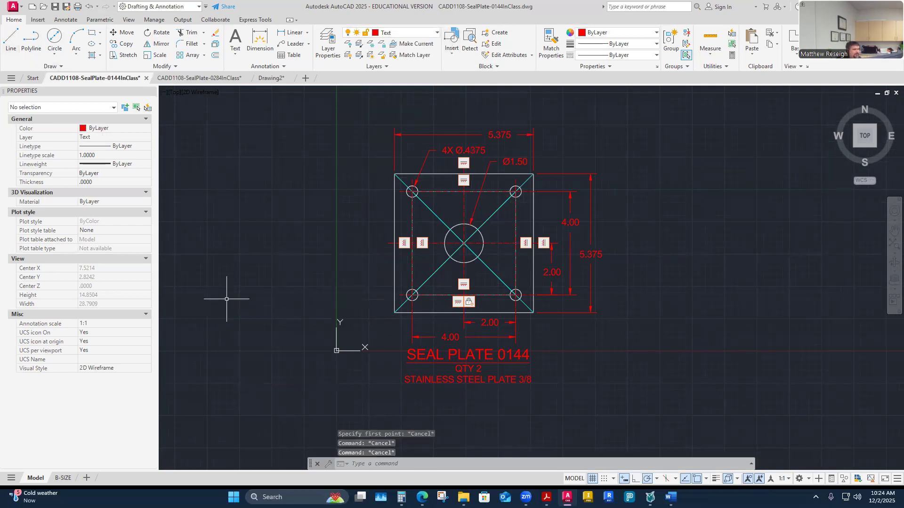
Step: Return to Drawing2 and check the properties of the long horizontal construction line along the seal plate's bottom edge
left_click(272, 78)
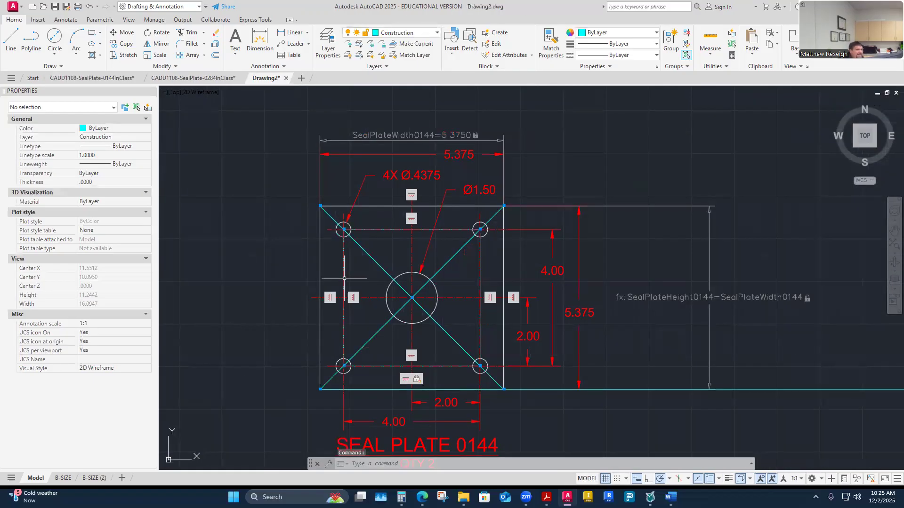
scroll(354, 302, "down", 6)
left_click(469, 301)
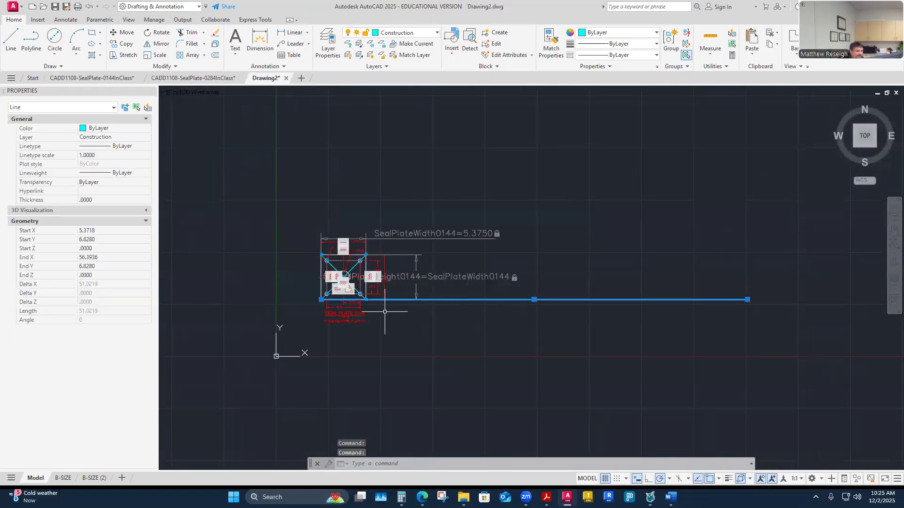
scroll(322, 296, "up", 4)
scroll(291, 296, "up", 2)
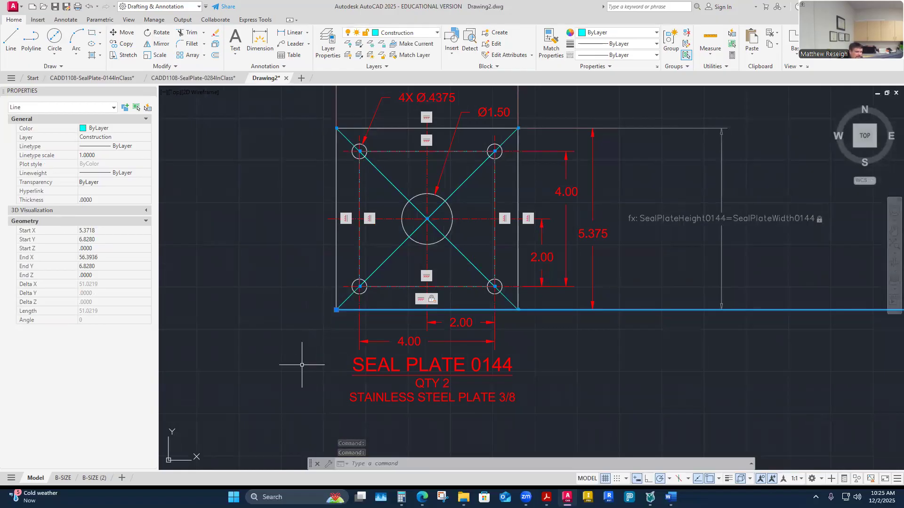
key("Escape")
key("Escape")
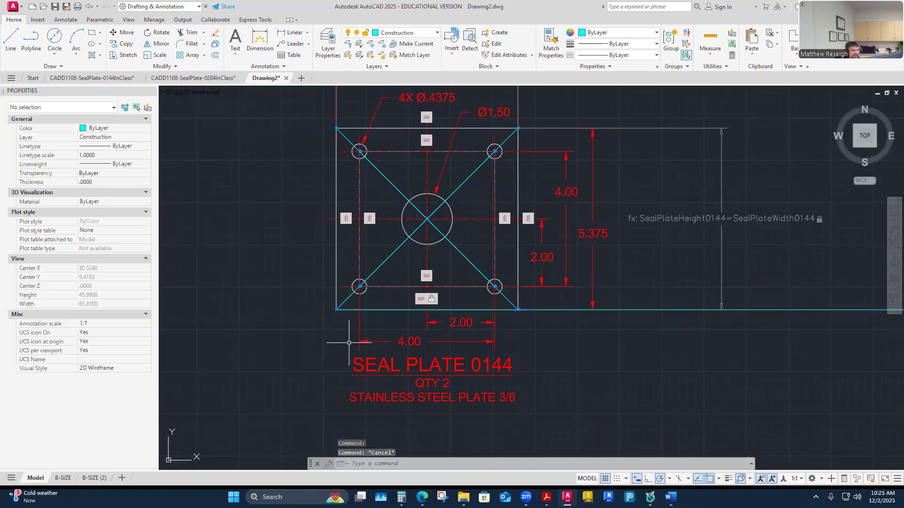
Step: Apply a Horizontal constraint to the long construction line along the seal plate's bottom edge
left_click(518, 250)
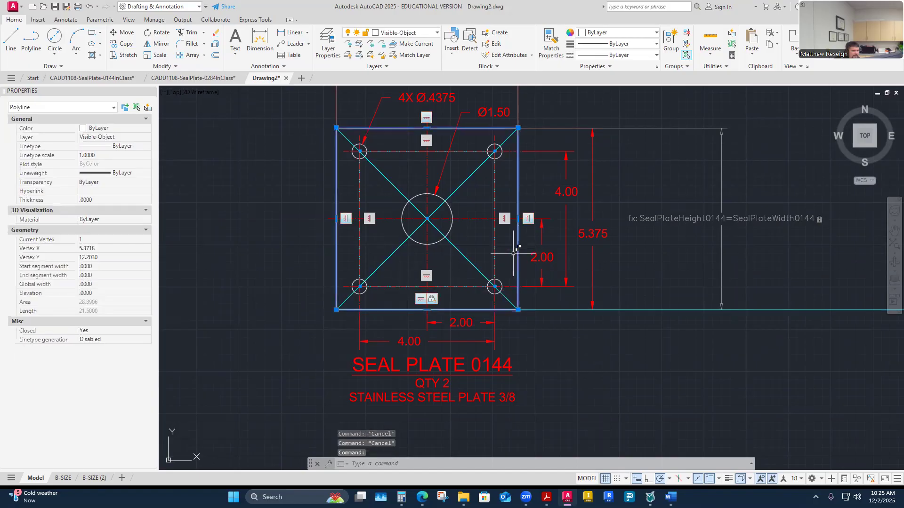
key("Escape")
scroll(374, 309, "up", 2)
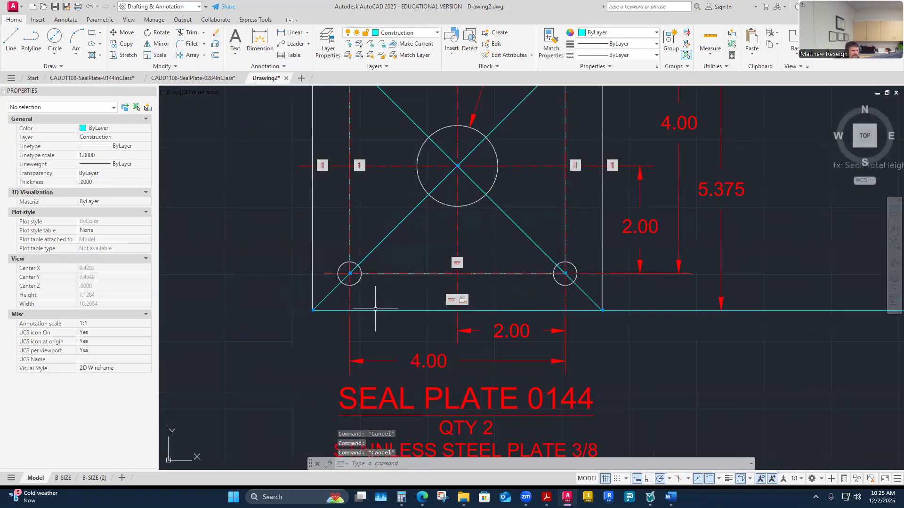
left_click(99, 20)
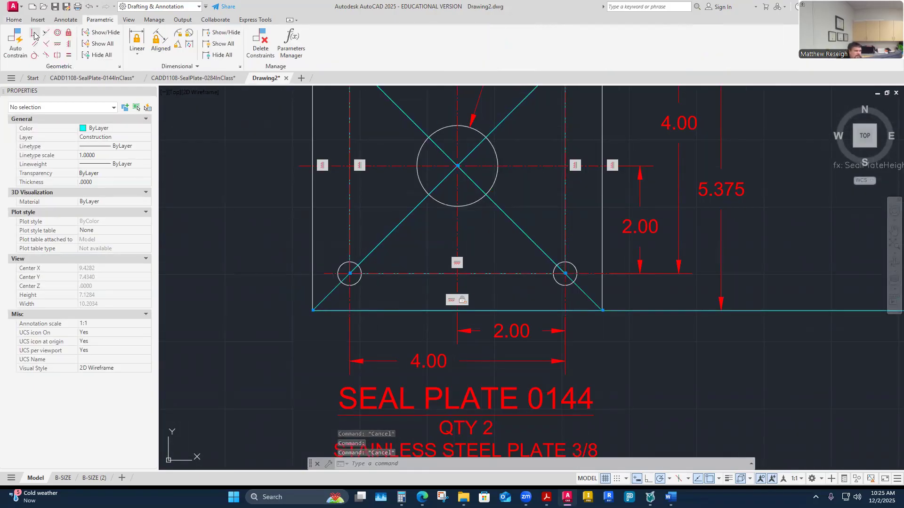
left_click(58, 44)
key("Escape")
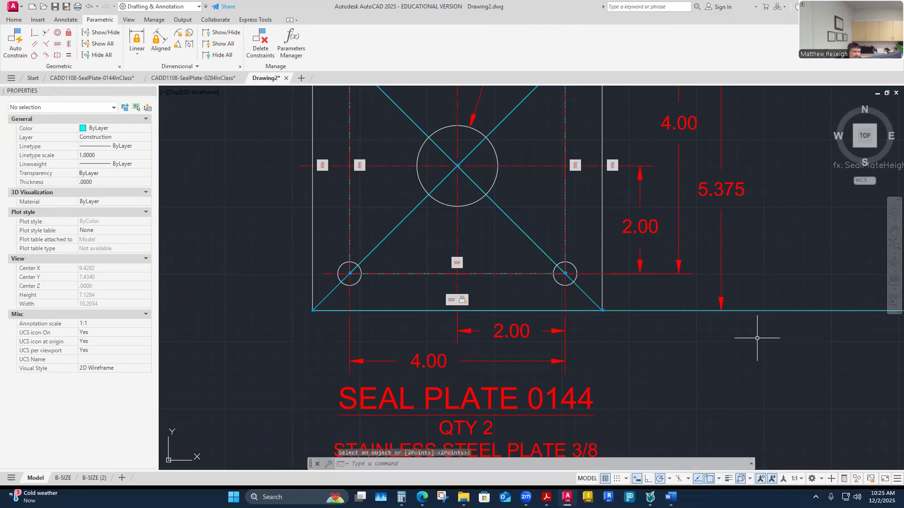
scroll(716, 347, "down", 4)
scroll(719, 349, "down", 2)
scroll(846, 340, "up", 1)
scroll(740, 334, "down", 2)
scroll(850, 340, "up", 2)
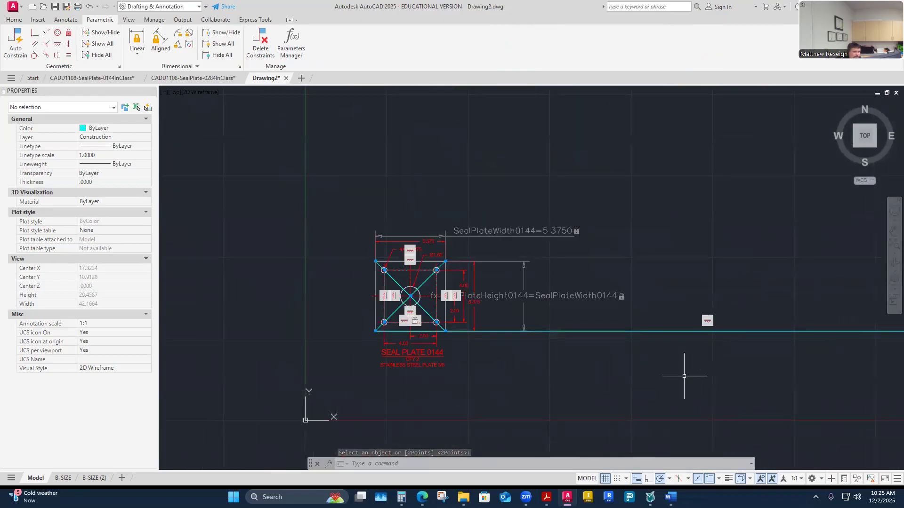
Step: Stretch the horizontal construction line's left endpoint off the plate's lower-left corner to just below the bottom edge
scroll(385, 332, "up", 4)
scroll(385, 332, "up", 4)
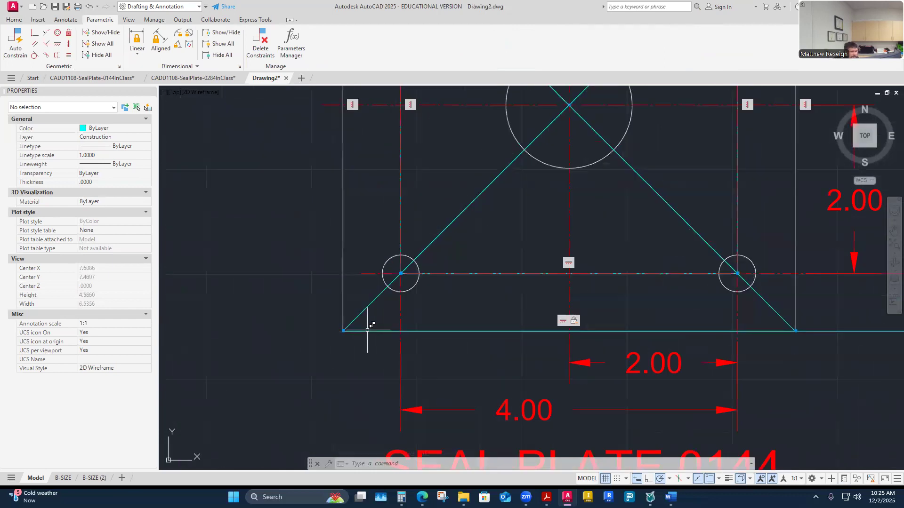
key("Escape")
left_click(382, 331)
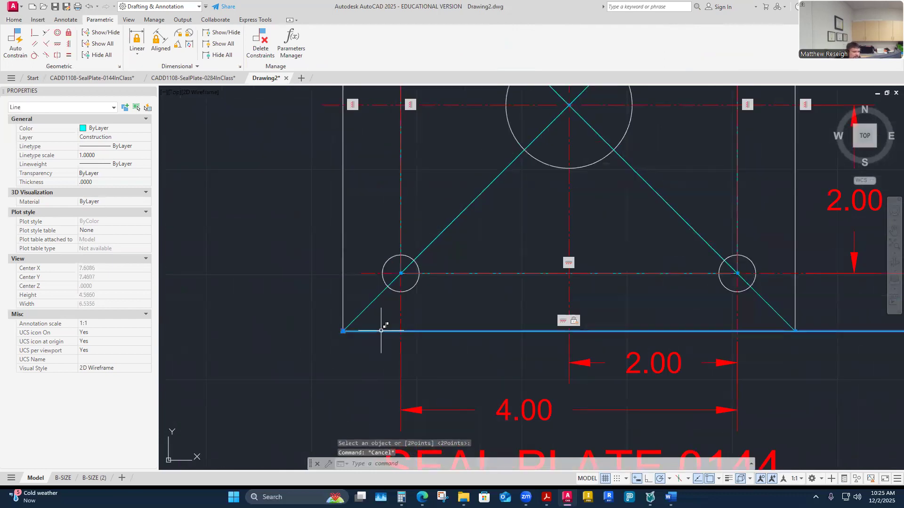
left_click(343, 331)
left_click(485, 346)
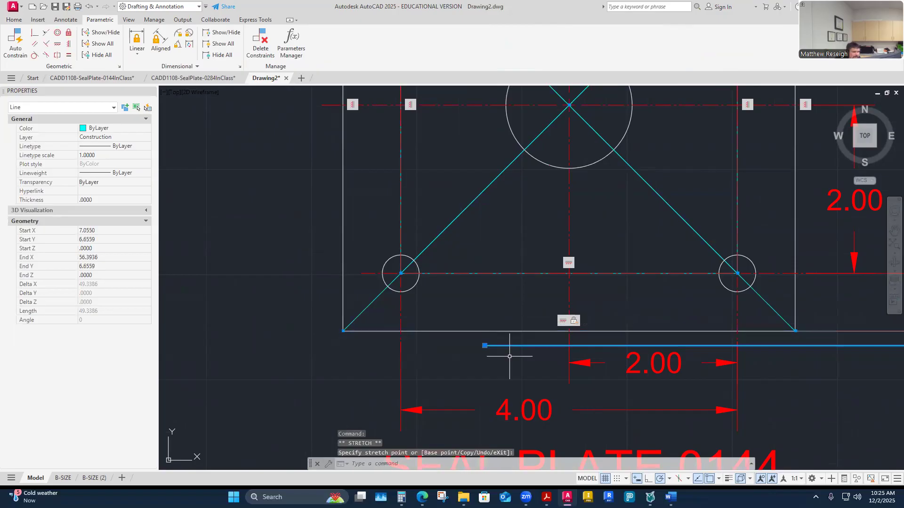
key("Escape")
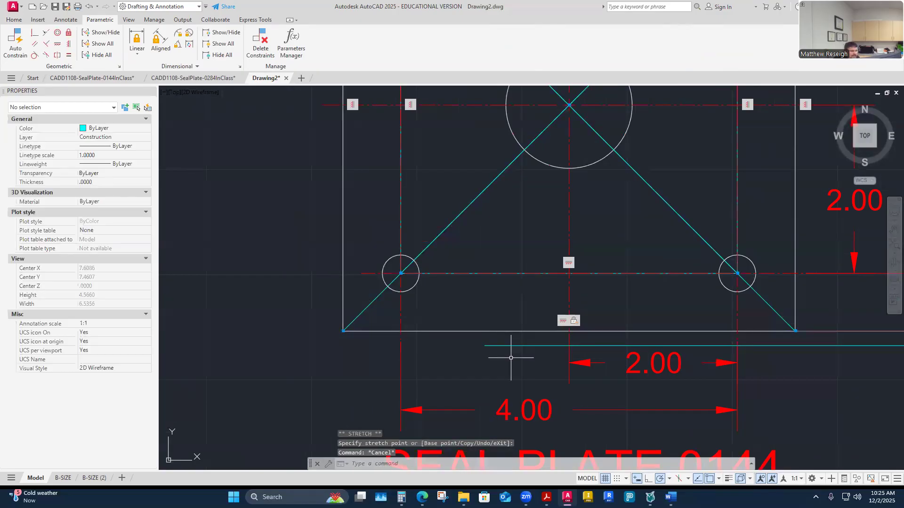
key("Escape")
left_click(513, 347)
left_click(500, 368)
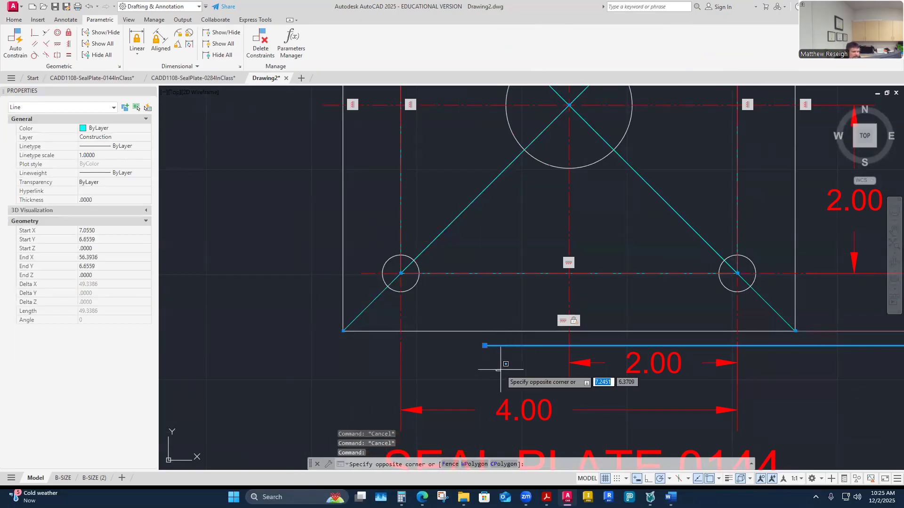
key("Escape")
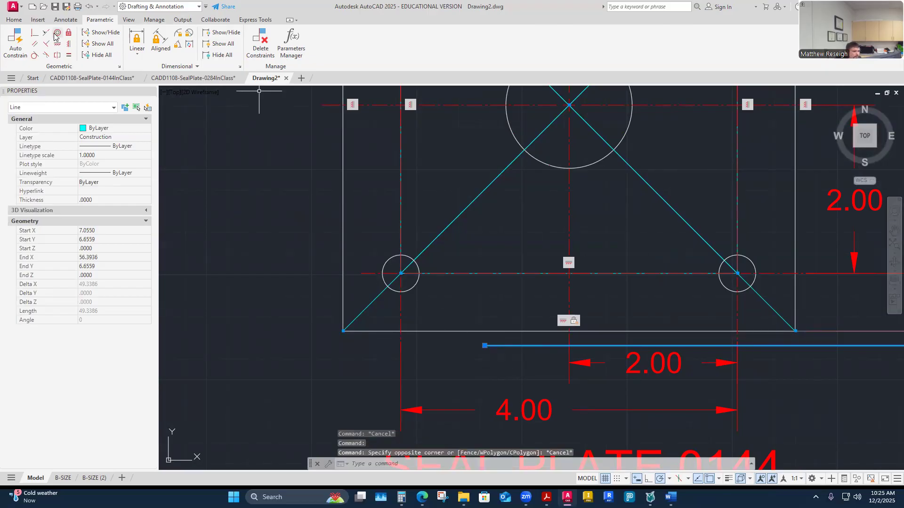
key("Escape")
key("Escape")
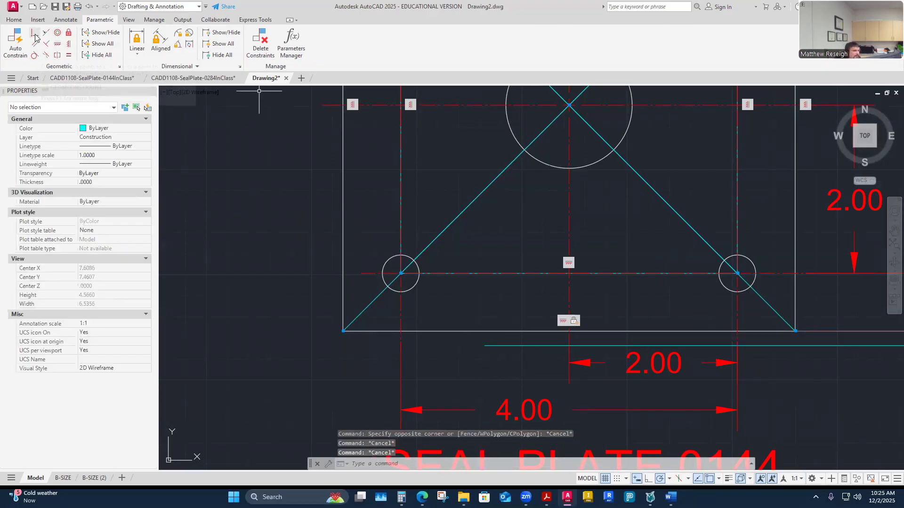
Step: Add a Coincident constraint between the horizontal construction line's left endpoint and the seal plate's lower-left corner
left_click(35, 36)
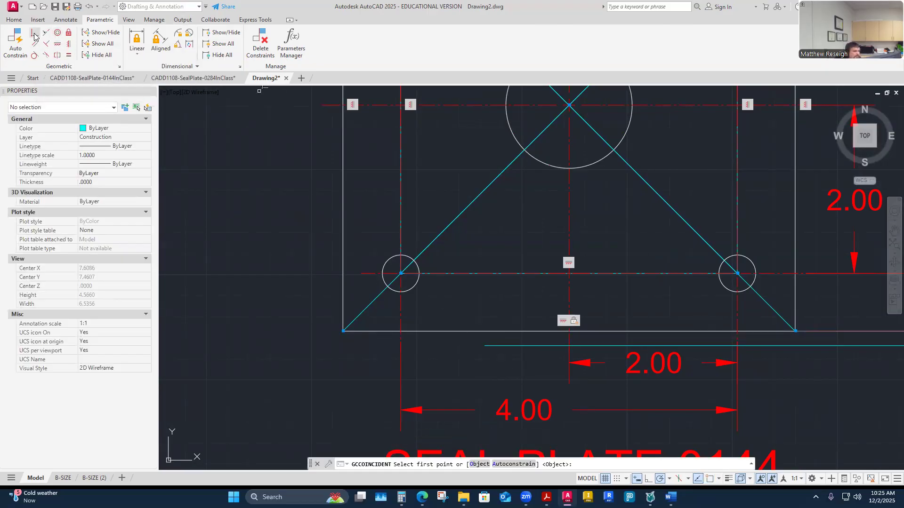
left_click(511, 341)
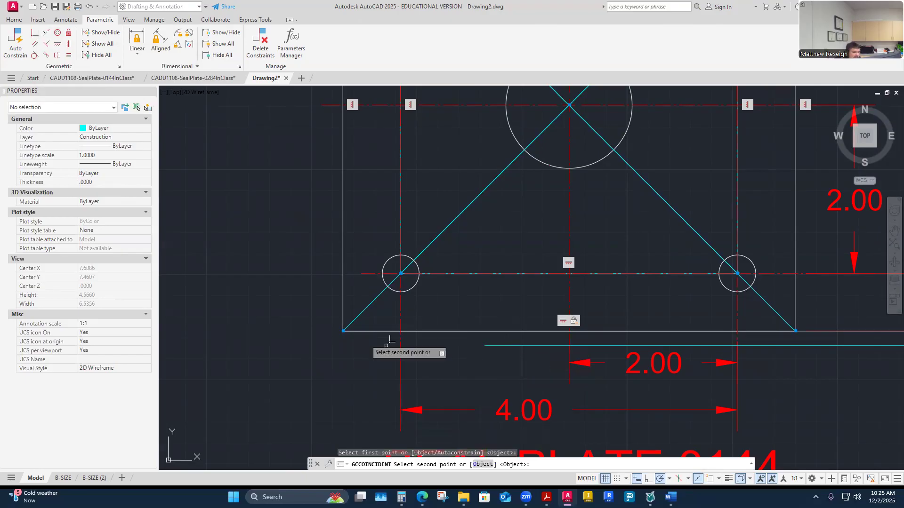
left_click(370, 325)
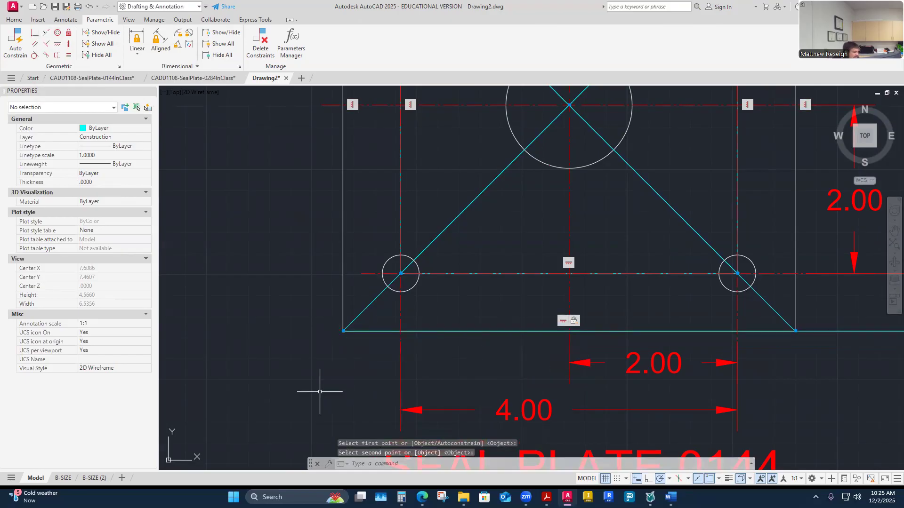
key("Escape")
key("Escape")
scroll(307, 375, "down", 2)
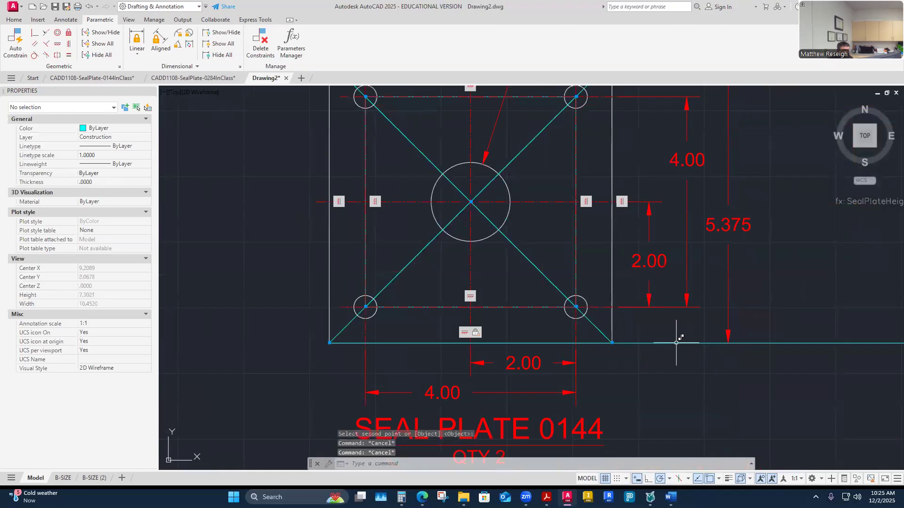
left_click(649, 381)
key("Escape")
key("Escape")
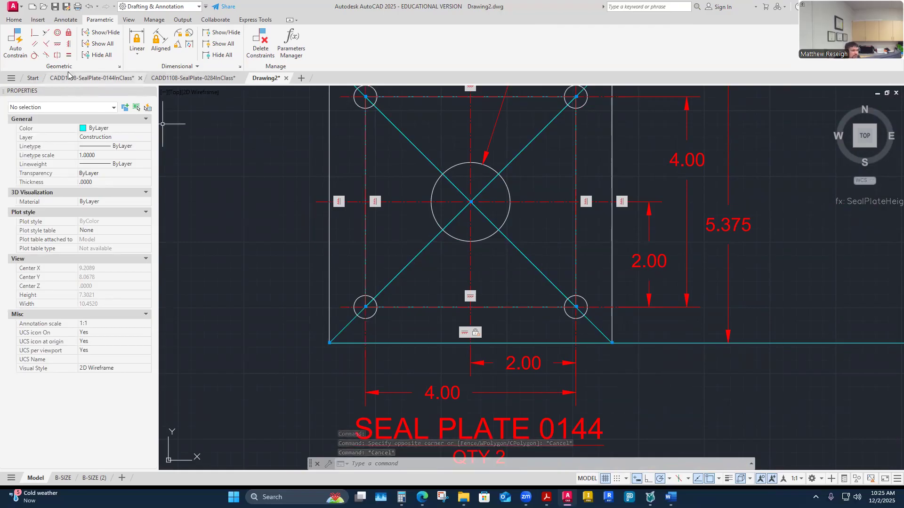
Step: Send the long horizontal construction line behind the other objects in the draw order
left_click(14, 20)
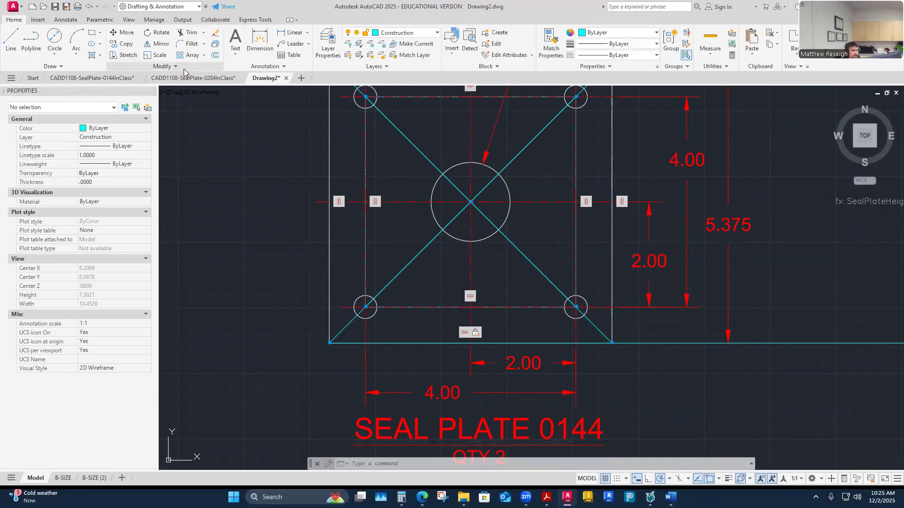
left_click(184, 69)
left_click(209, 91)
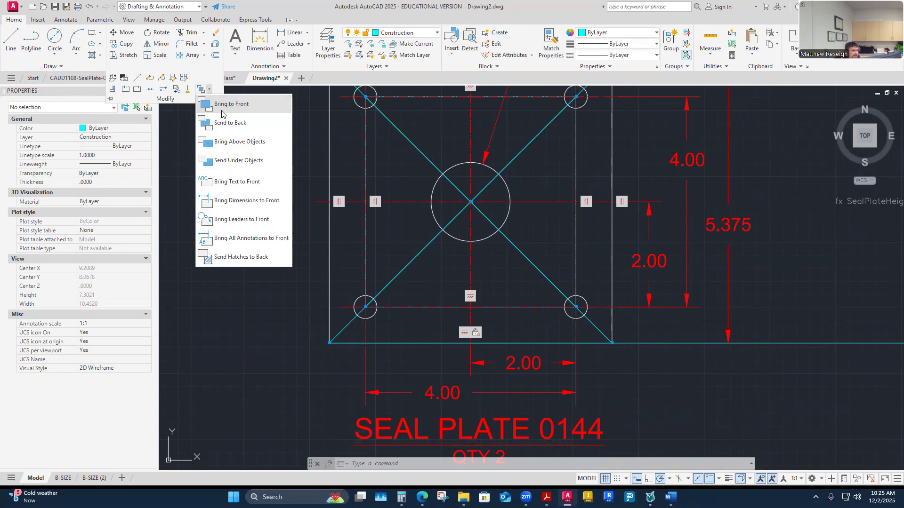
left_click(221, 108)
left_click(673, 342)
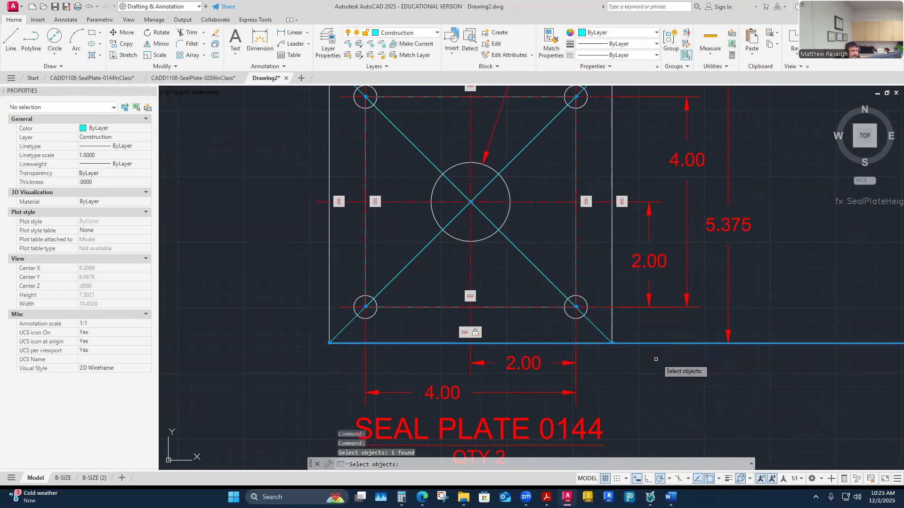
key("Return")
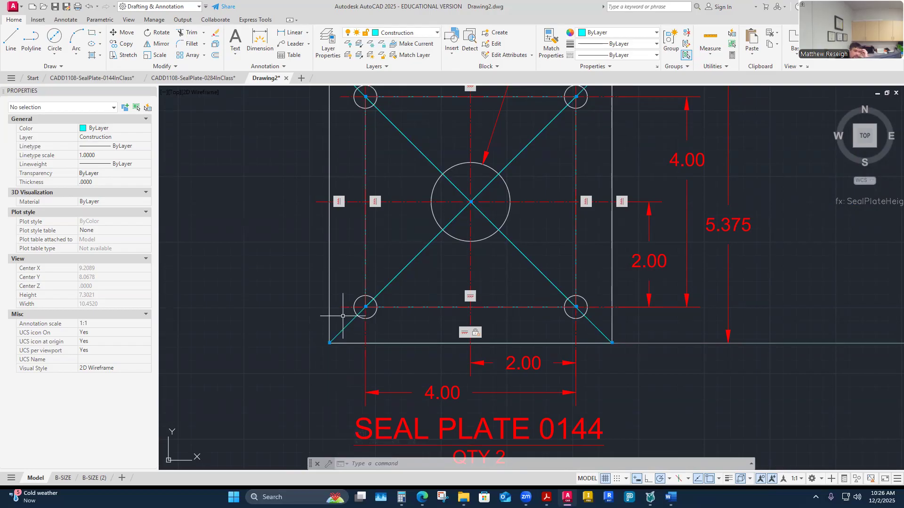
Step: Move the SealPlateHeight0144 dimensional constraint closer to the seal plate, just outside the overall height dimension
scroll(343, 316, "down", 3)
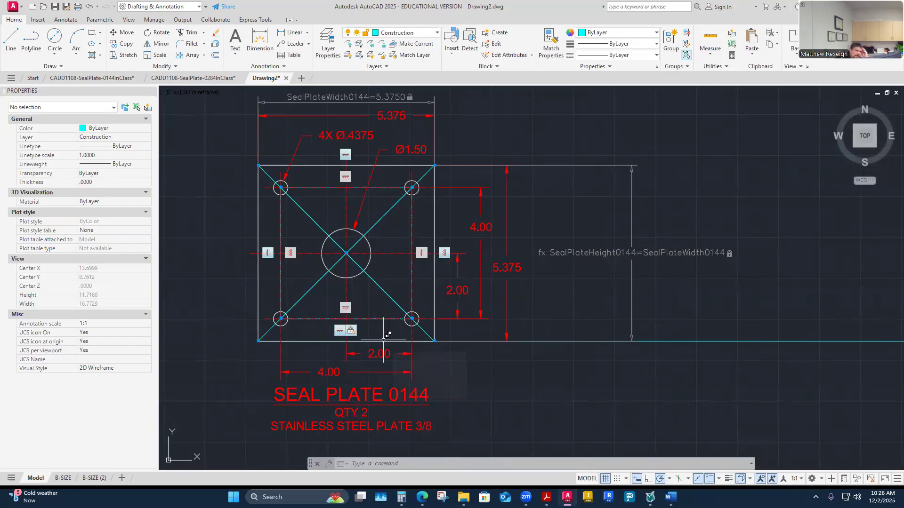
left_click(627, 254)
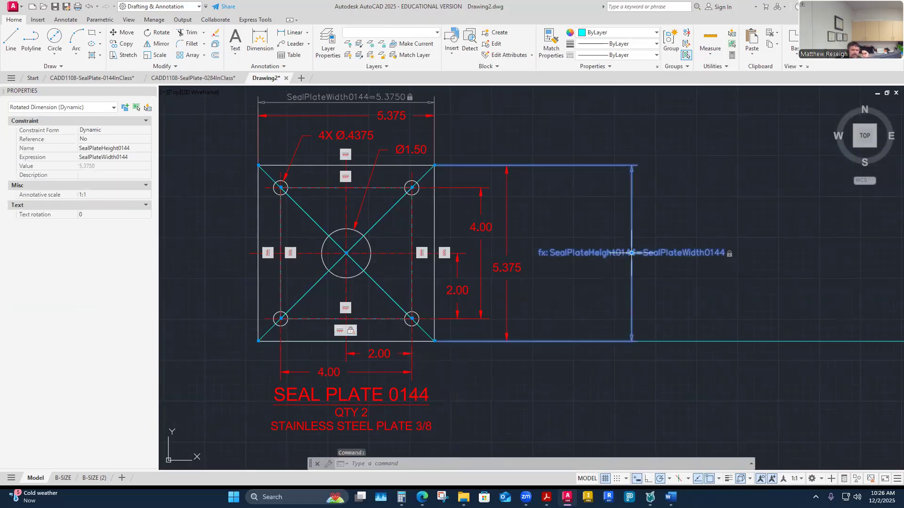
left_click(631, 253)
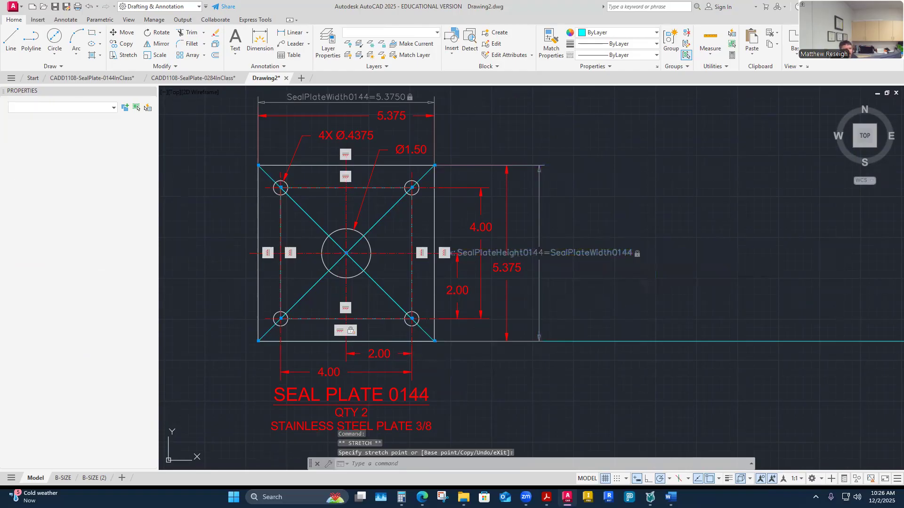
key("Escape")
key("Escape")
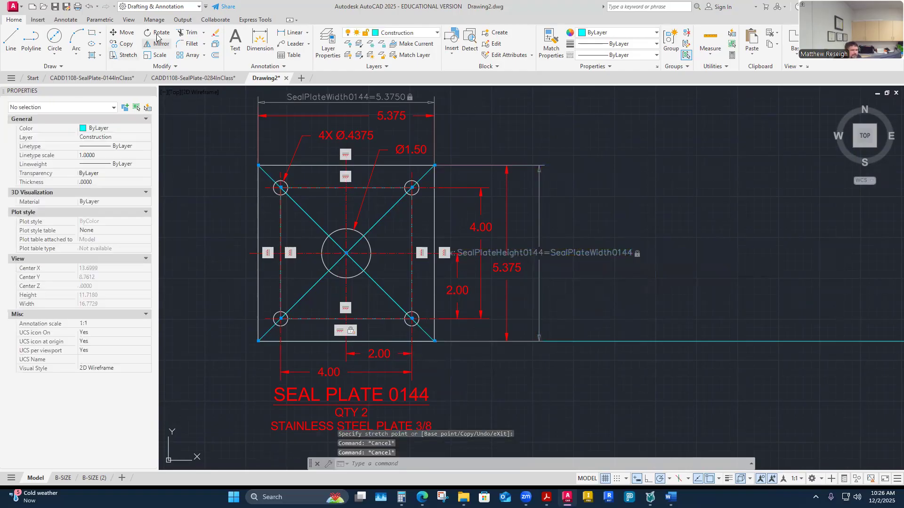
Step: Hide all geometric and dimensional constraints in the drawing
left_click(94, 21)
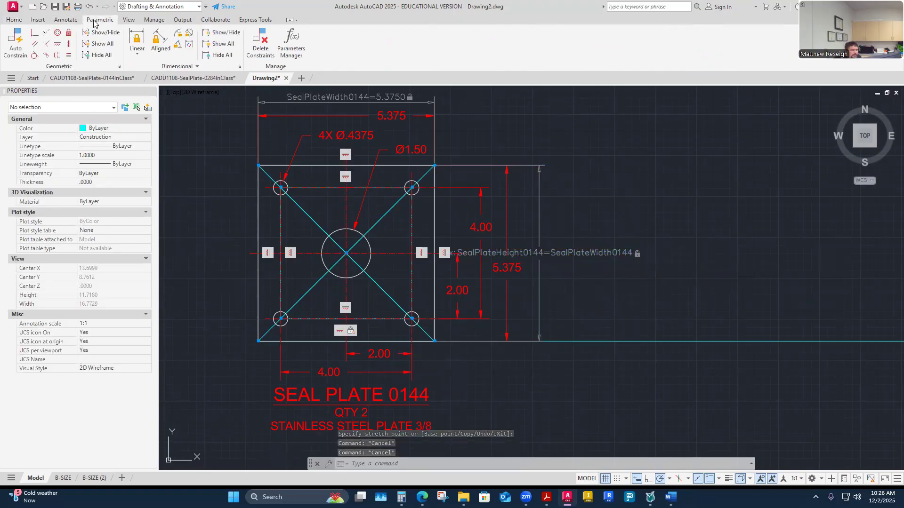
left_click(100, 55)
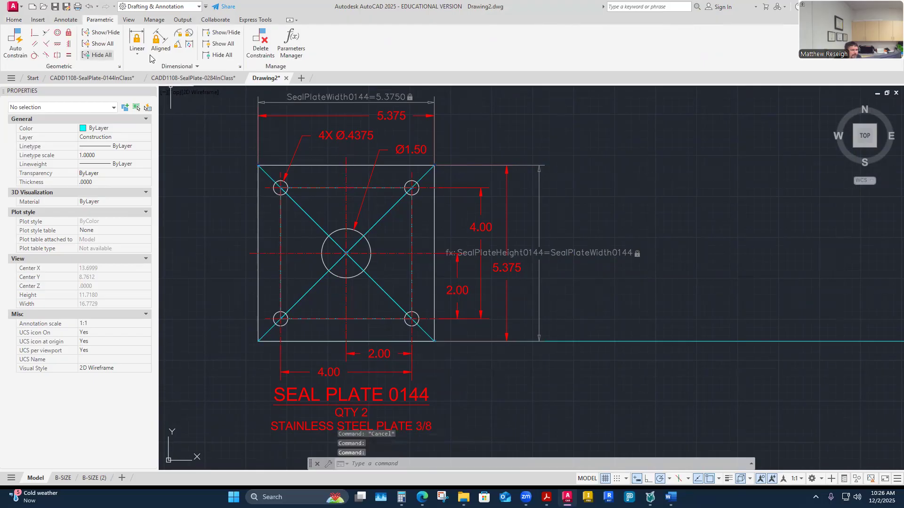
left_click(221, 56)
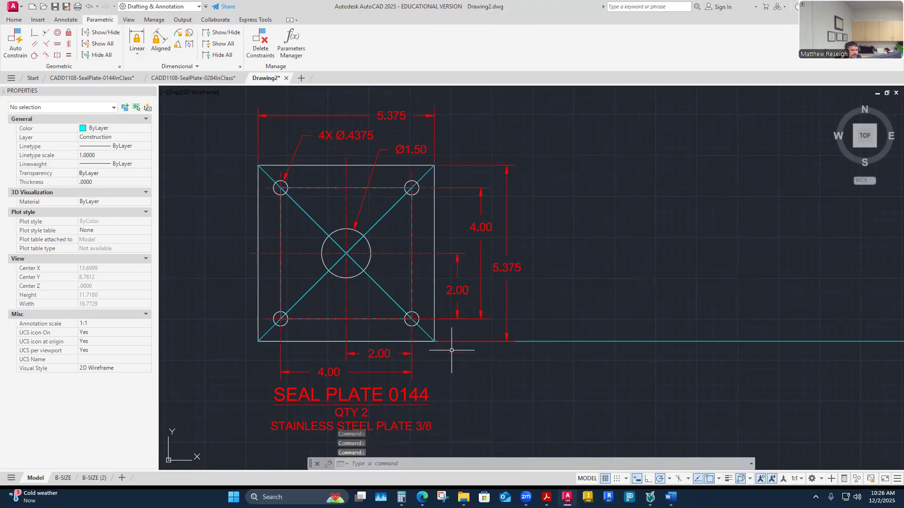
Step: Draw a vertical construction line about 10.5 units long to the right of Seal Plate 0144, starting below the horizontal construction line and crossing it
left_click(13, 20)
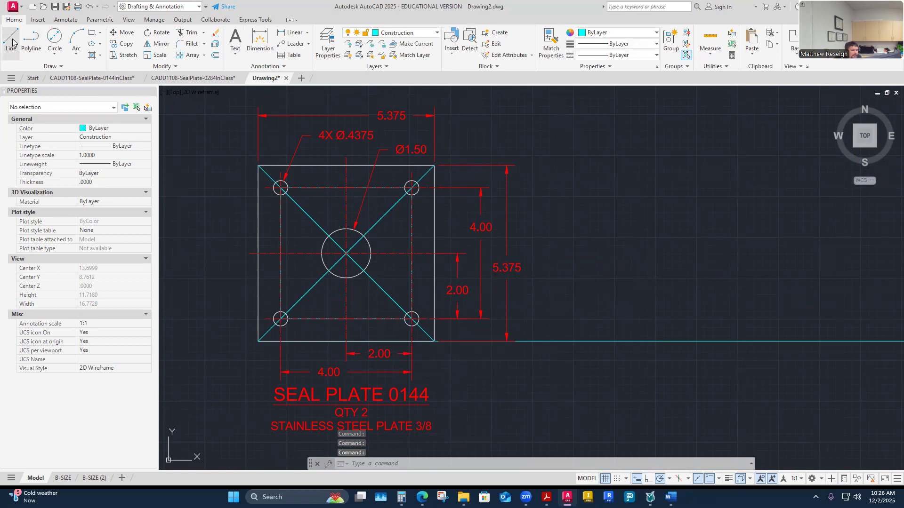
left_click(11, 40)
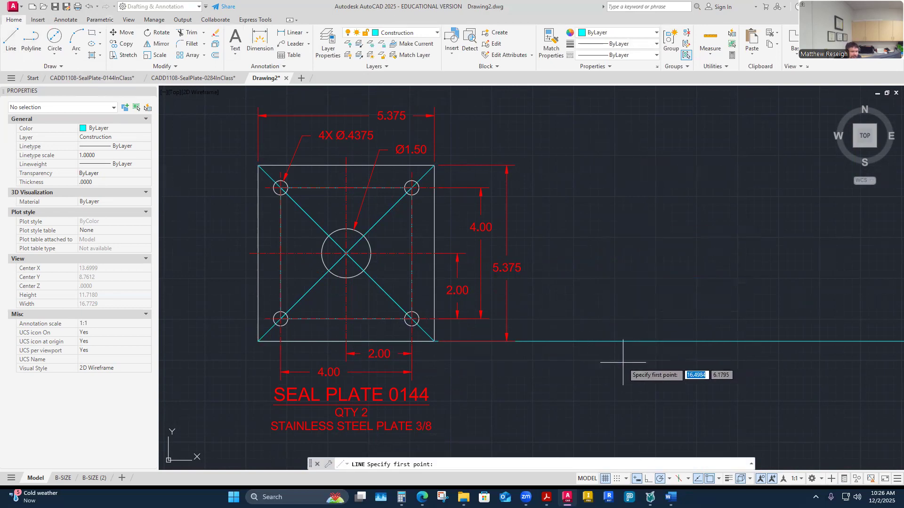
scroll(622, 362, "down", 3)
scroll(653, 370, "up", 2)
scroll(579, 370, "up", 1)
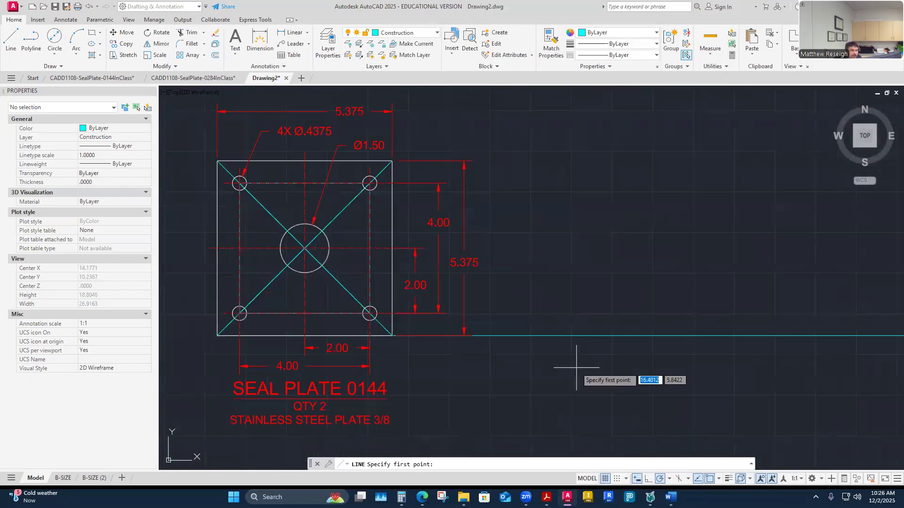
scroll(565, 311, "down", 3)
scroll(513, 338, "up", 2)
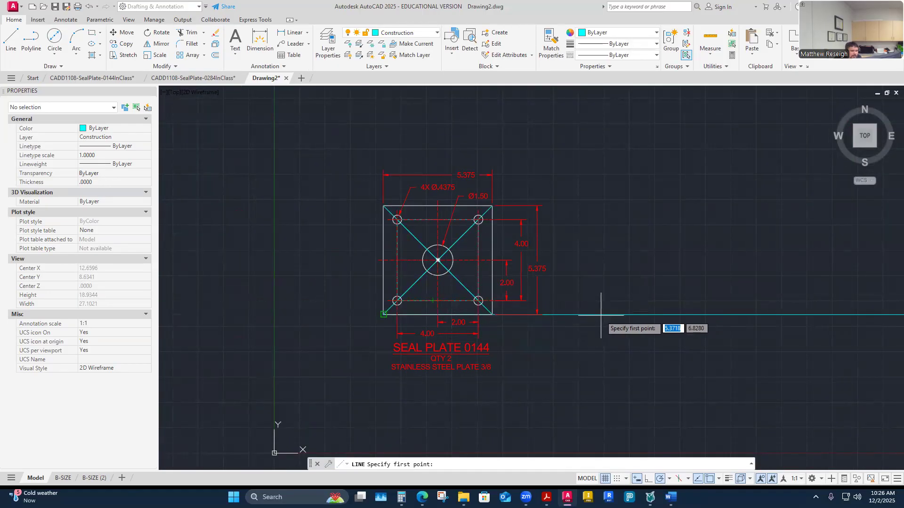
left_click(13, 41)
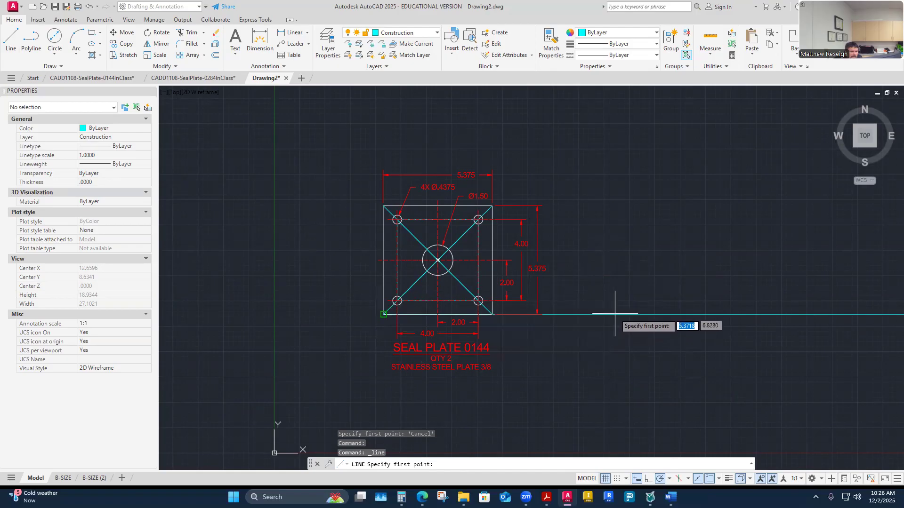
left_click(625, 345)
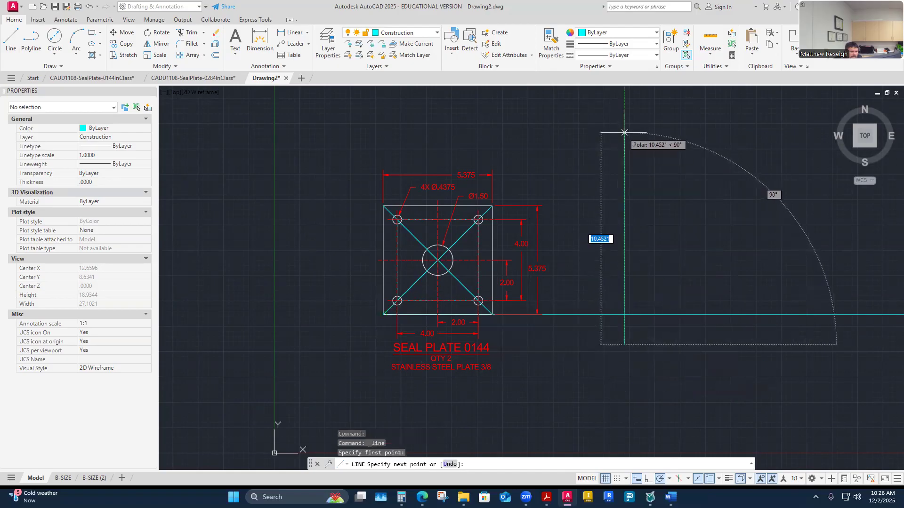
left_click(625, 130)
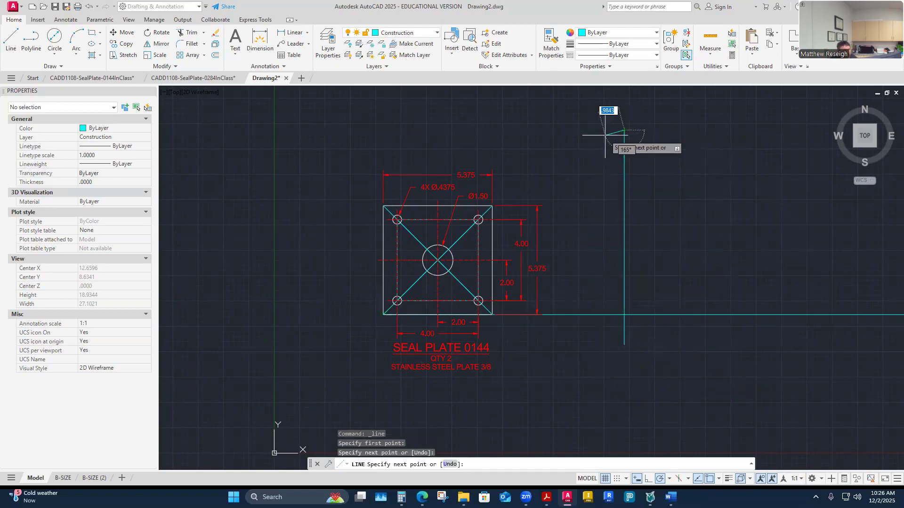
Step: Stretch the lower endpoint of the vertical construction line up onto the horizontal construction line
key("Escape")
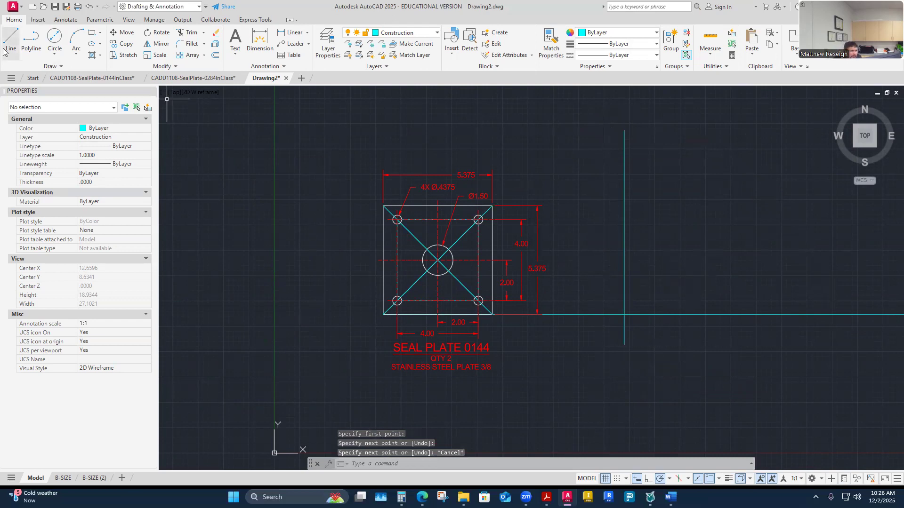
left_click(100, 19)
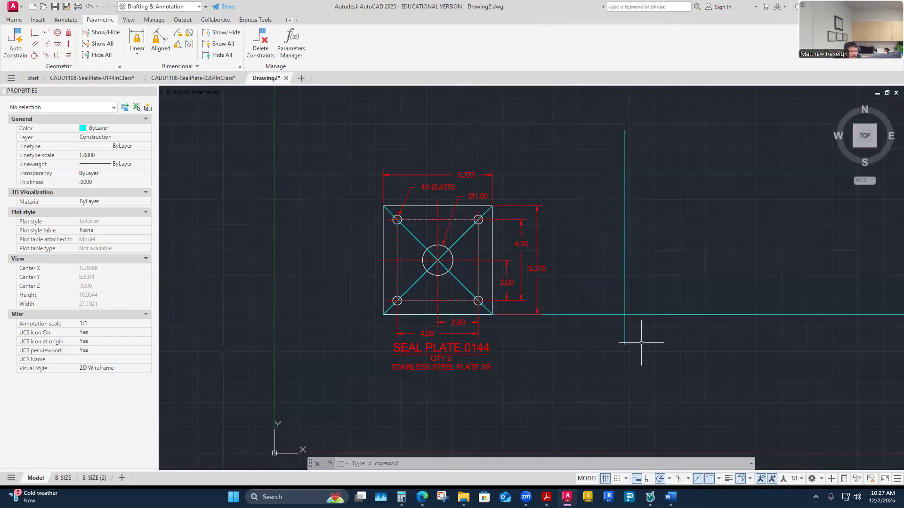
scroll(641, 332, "up", 2)
left_click(613, 296)
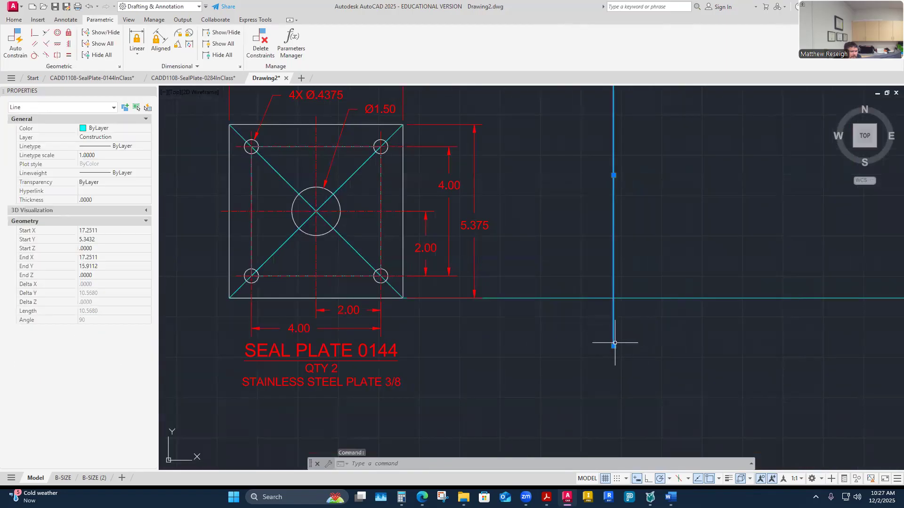
left_click(613, 298)
key("Escape")
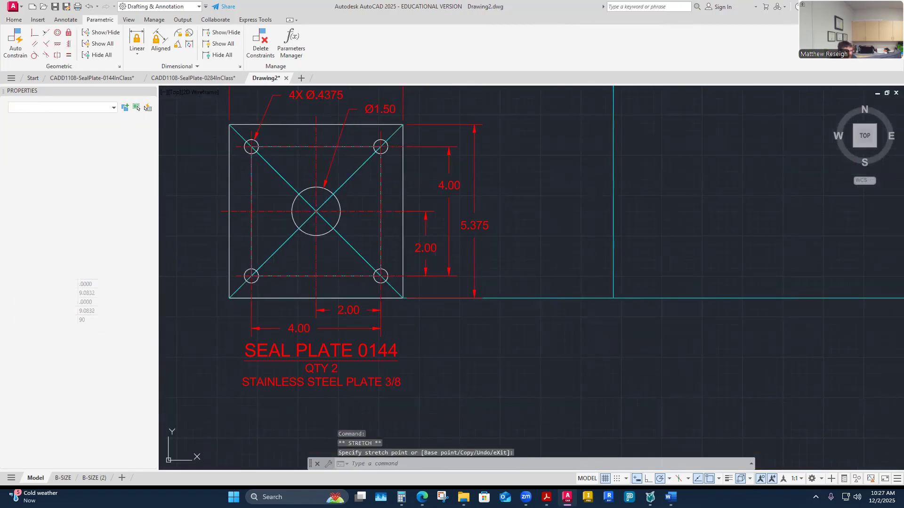
scroll(554, 347, "down", 3)
scroll(606, 282, "up", 3)
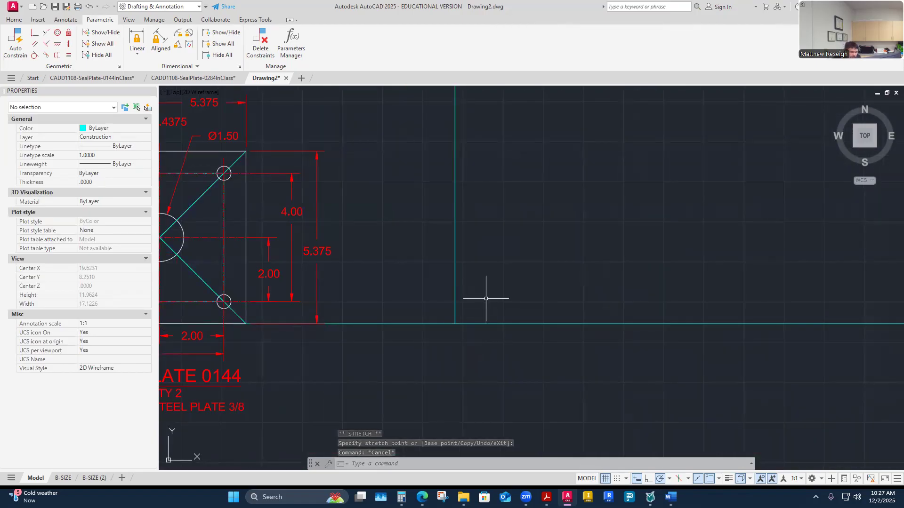
left_click(453, 220)
key("Escape")
key("Escape")
scroll(471, 240, "down", 4)
scroll(485, 217, "up", 2)
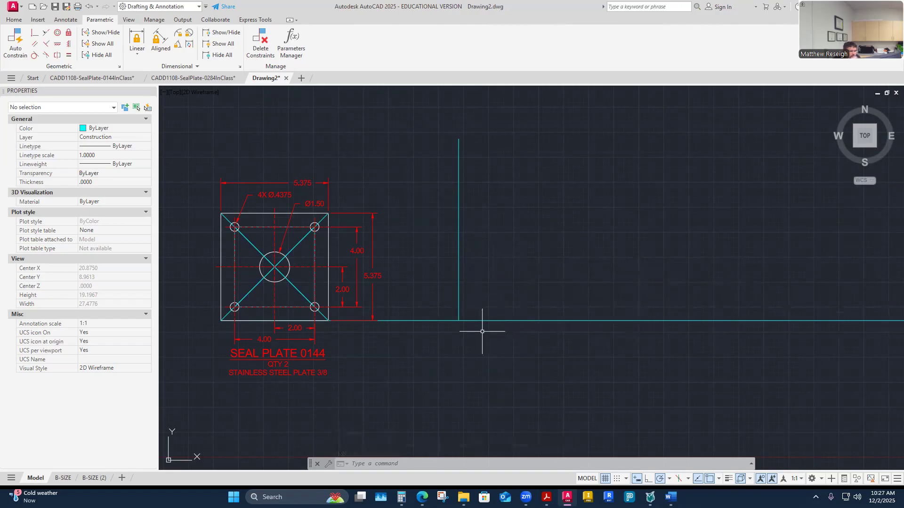
left_click(458, 283)
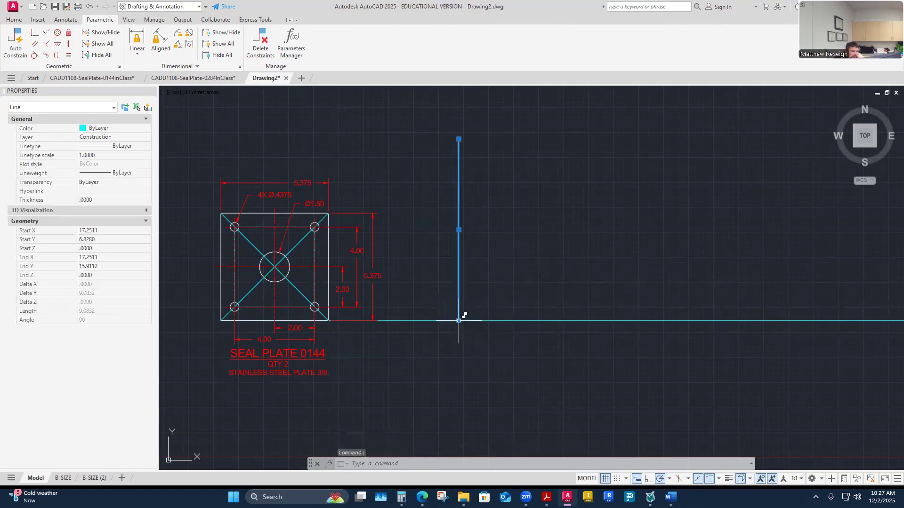
left_click(459, 320)
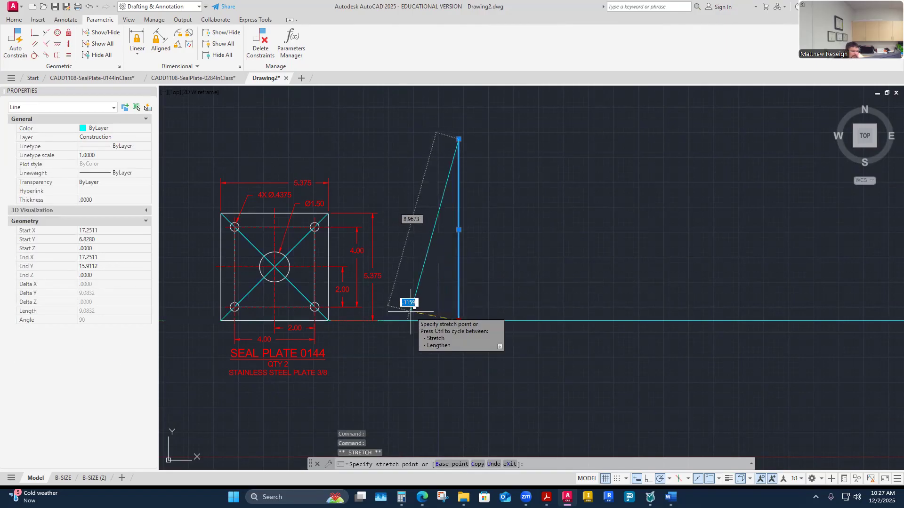
key("Escape")
key("Escape")
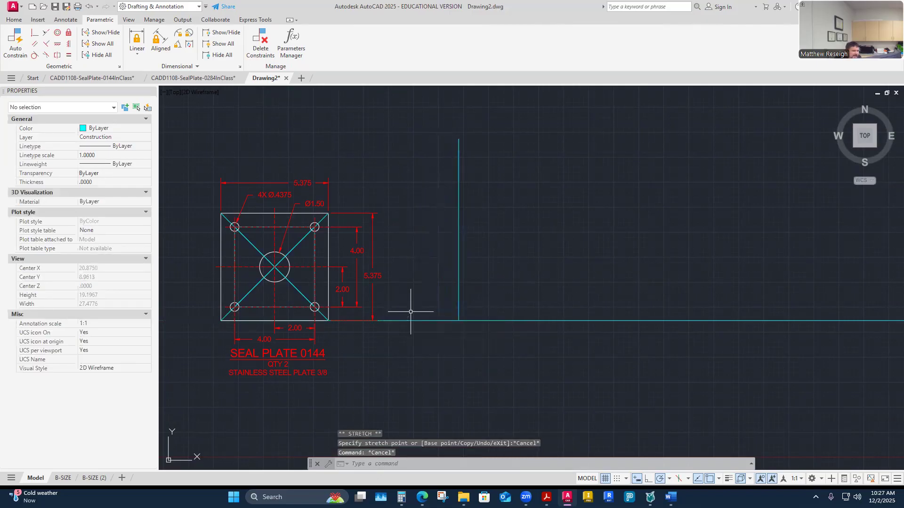
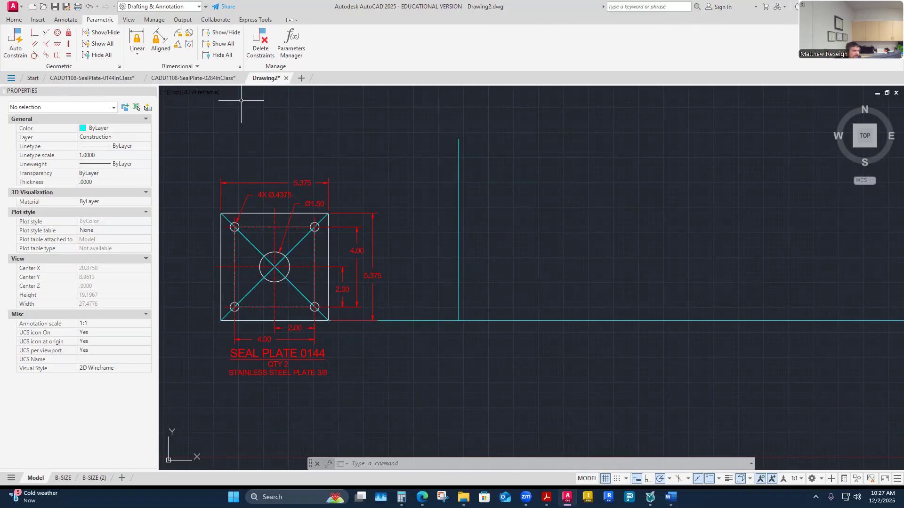
Step: Apply a vertical geometric constraint to the vertical construction line beside Seal Plate 0144
left_click(68, 45)
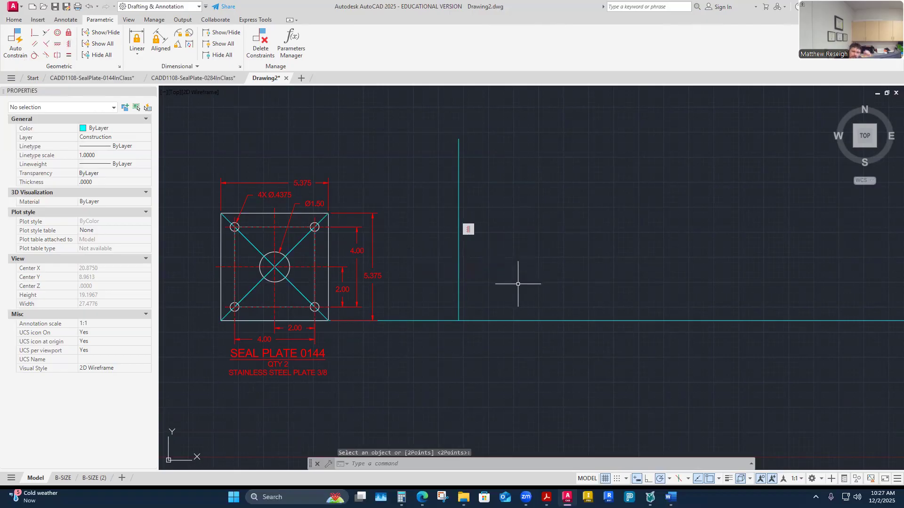
key("Escape")
key("Escape")
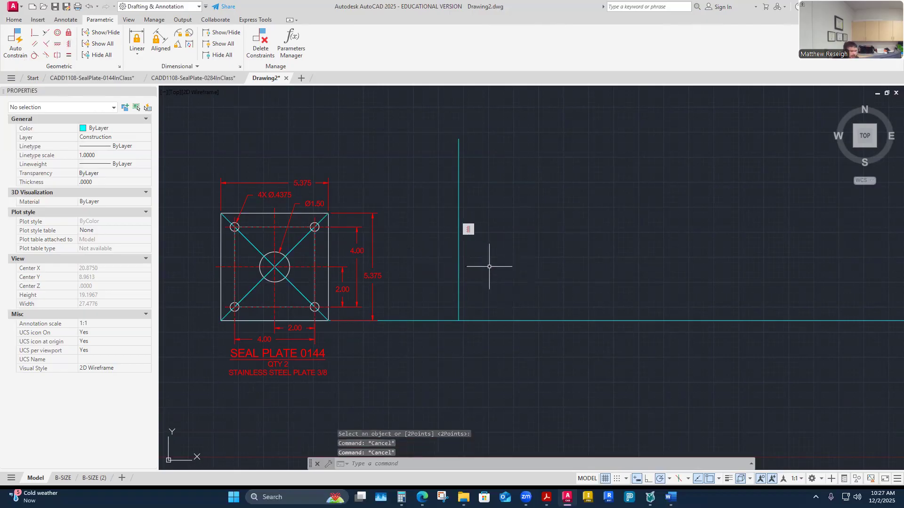
Step: Move the vertical construction line about 1 unit closer to Seal Plate 0144 and about 1 unit up, clear of the horizontal line
left_click(460, 282)
left_click(459, 230)
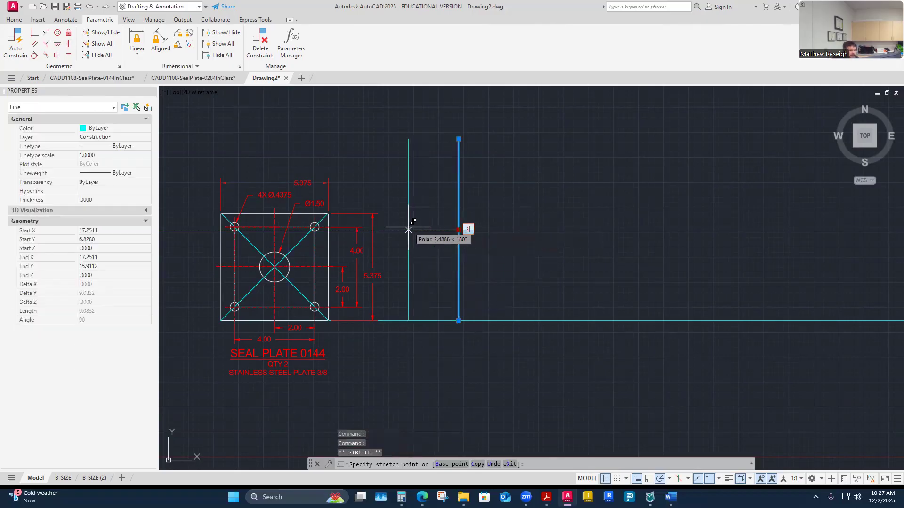
left_click(439, 209)
key("Escape")
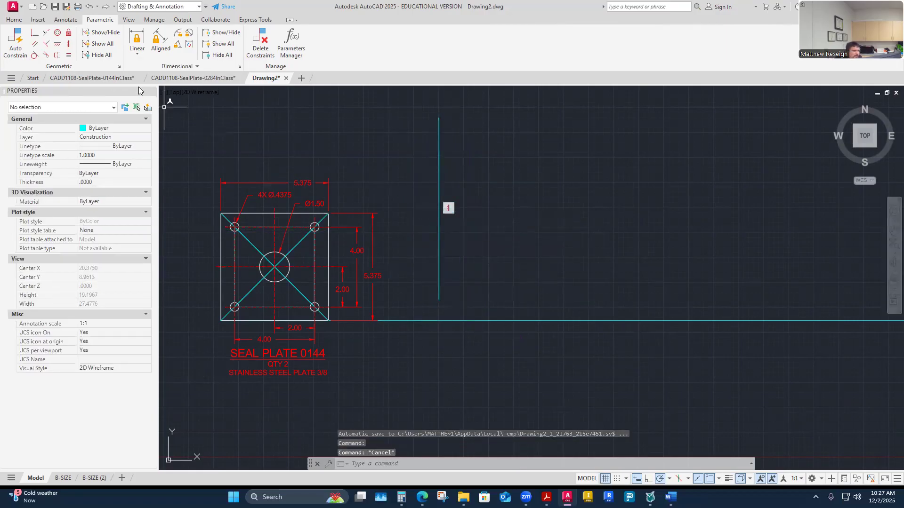
Step: Try to apply a perpendicular constraint between the horizontal and vertical construction lines
left_click(47, 44)
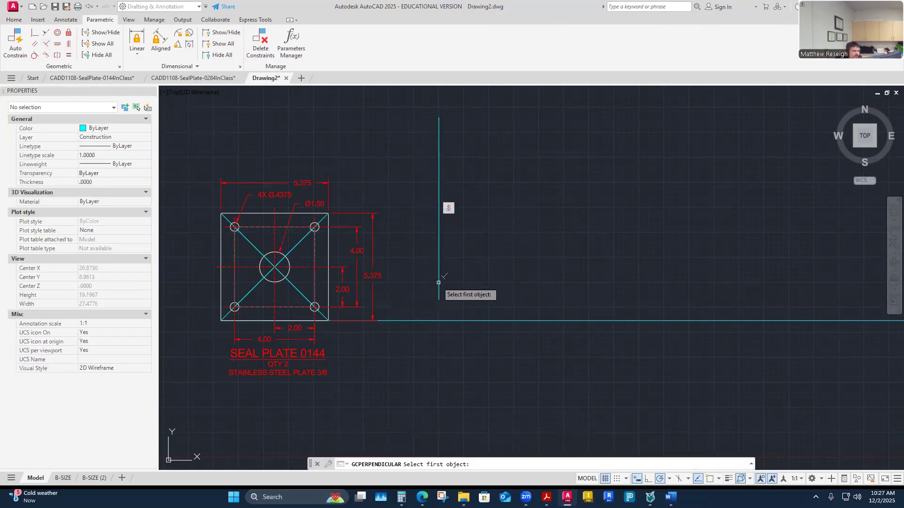
left_click(450, 320)
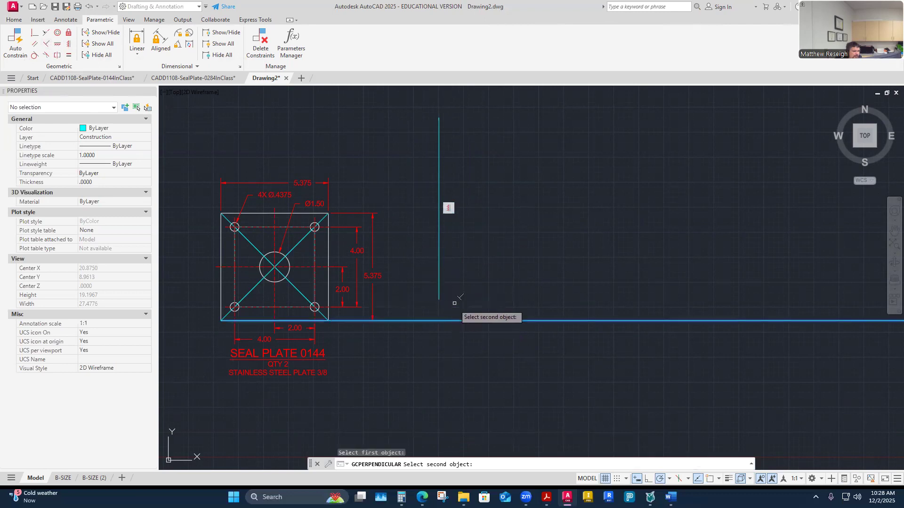
left_click(439, 278)
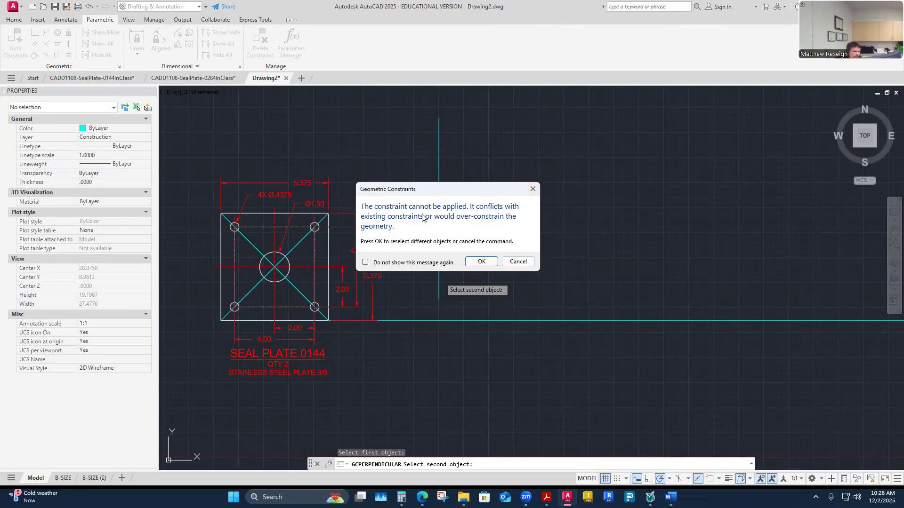
left_click(519, 263)
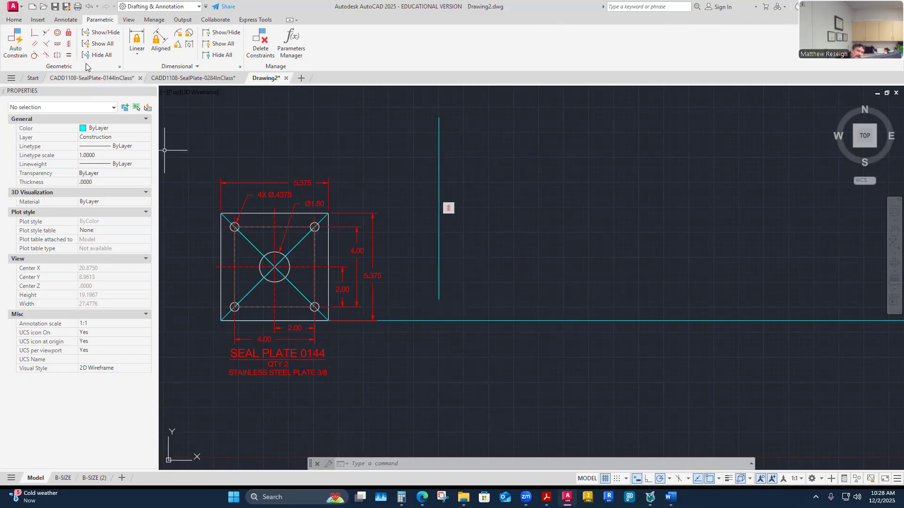
Step: Try a coincident constraint between the vertical and horizontal construction lines, and undo it
left_click(34, 33)
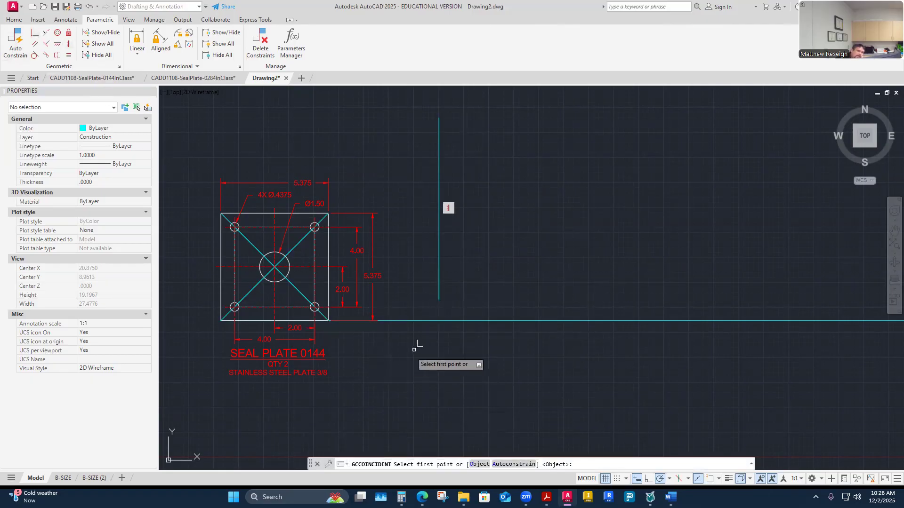
left_click(440, 282)
left_click(452, 320)
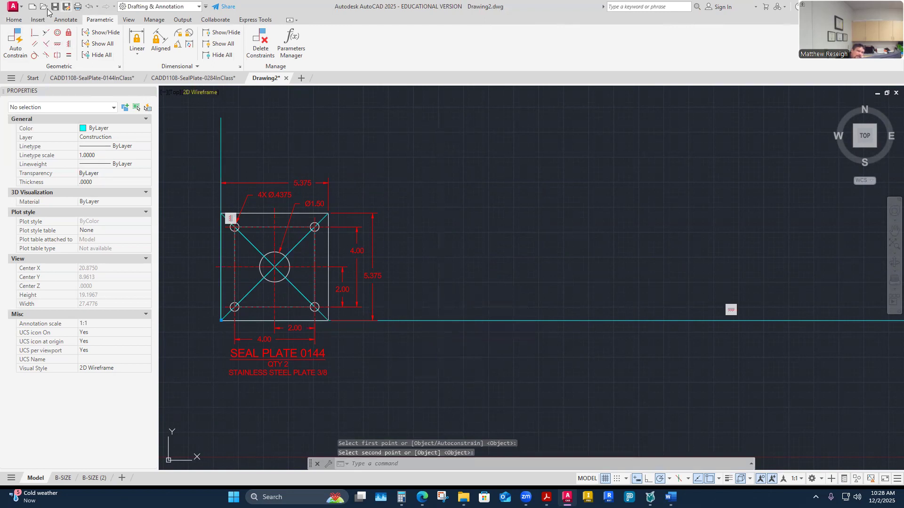
left_click(89, 6)
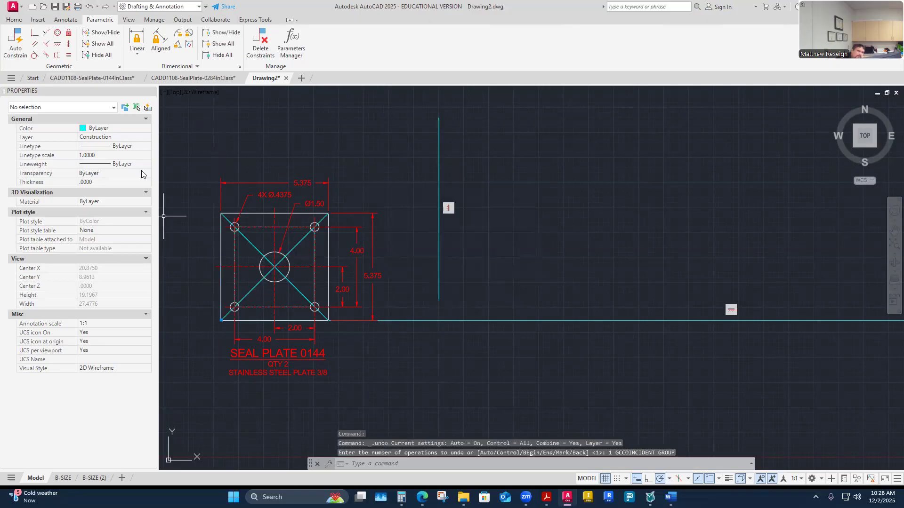
left_click(35, 56)
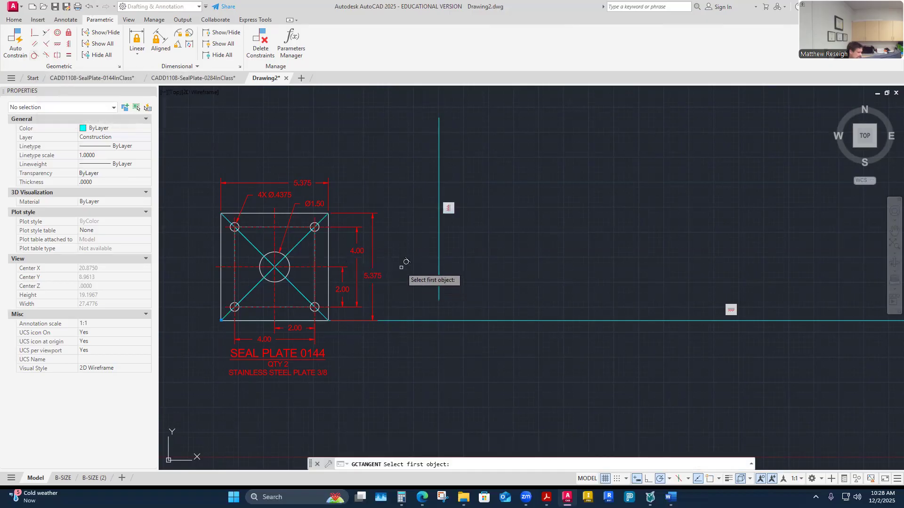
key("Escape")
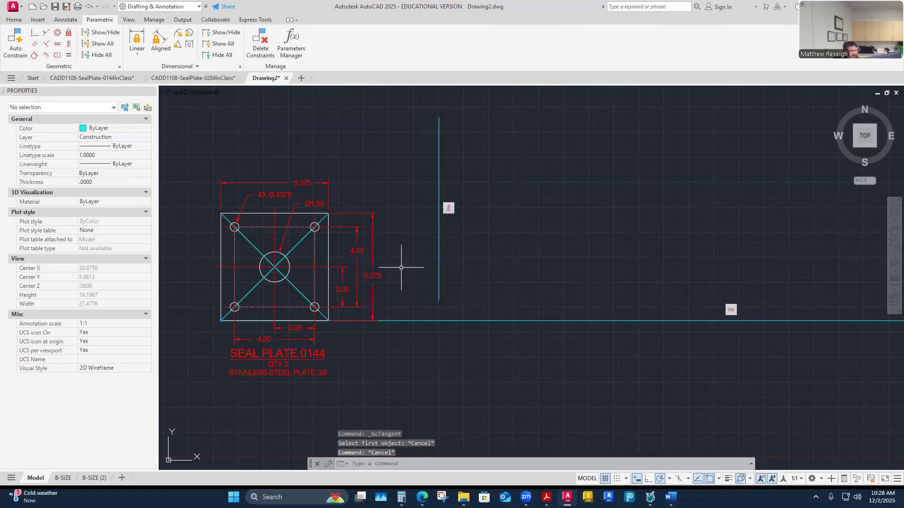
Step: Stretch the lower endpoint of the vertical construction line down onto the horizontal construction line, making it about 10.15 units long
left_click(438, 274)
left_click(439, 299)
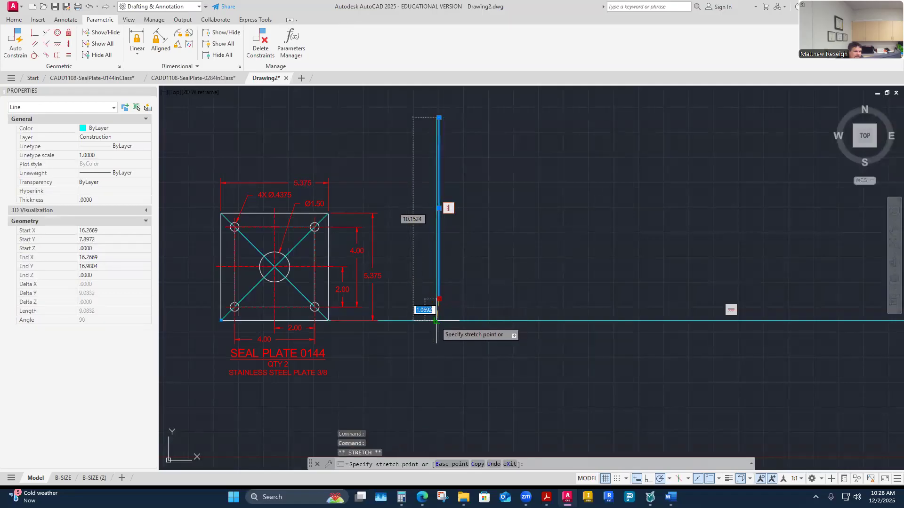
left_click(439, 321)
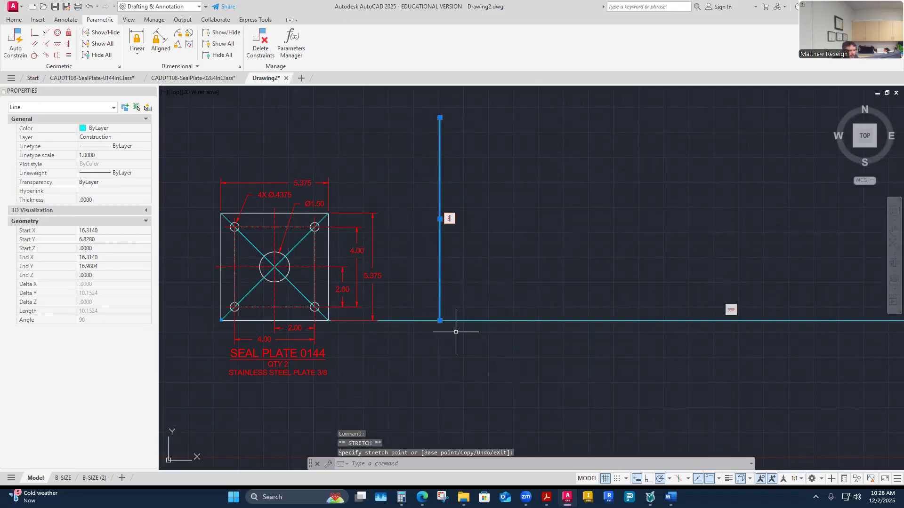
key("Escape")
scroll(454, 315, "up", 4)
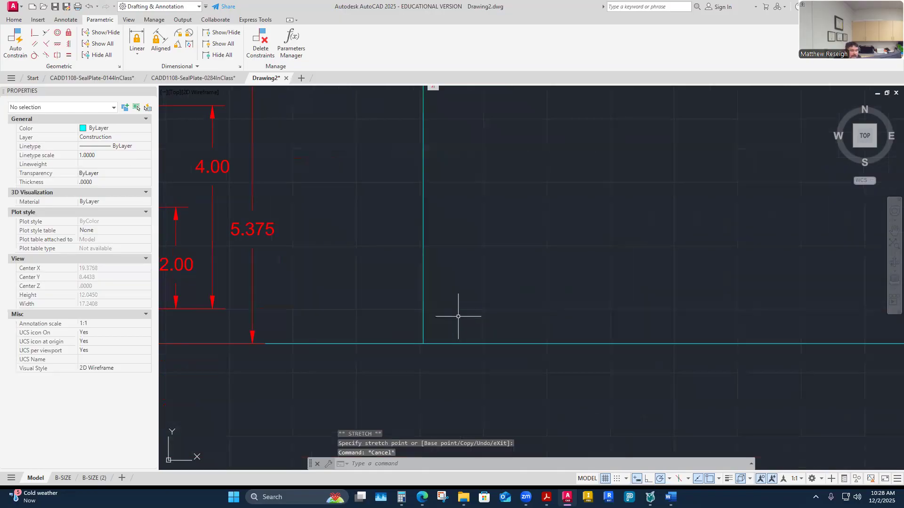
left_click(425, 315)
left_click(424, 343)
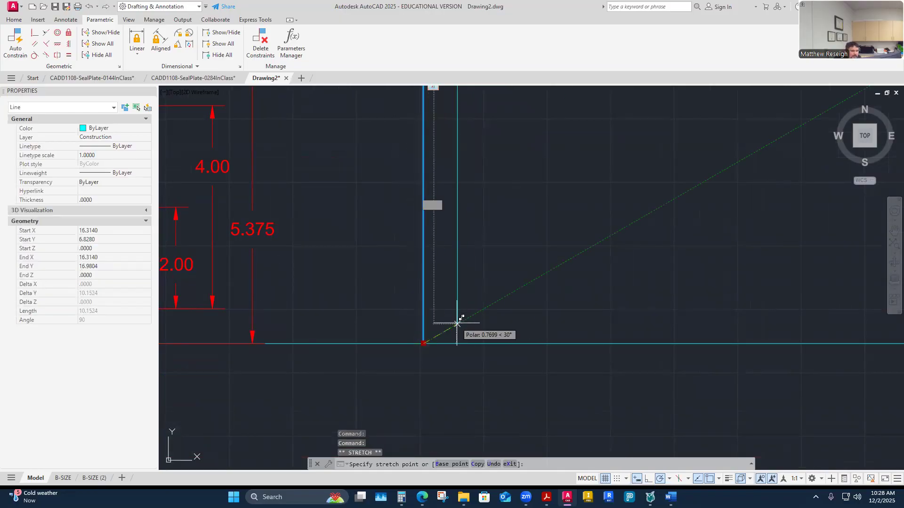
left_click(423, 343)
key("Escape")
key("Escape")
scroll(466, 256, "down", 5)
scroll(442, 292, "up", 4)
left_click(442, 295)
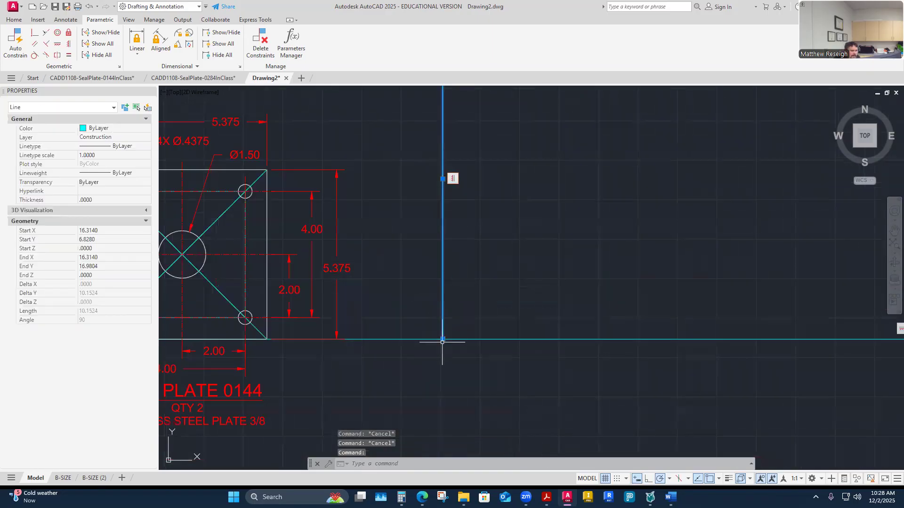
left_click(443, 339)
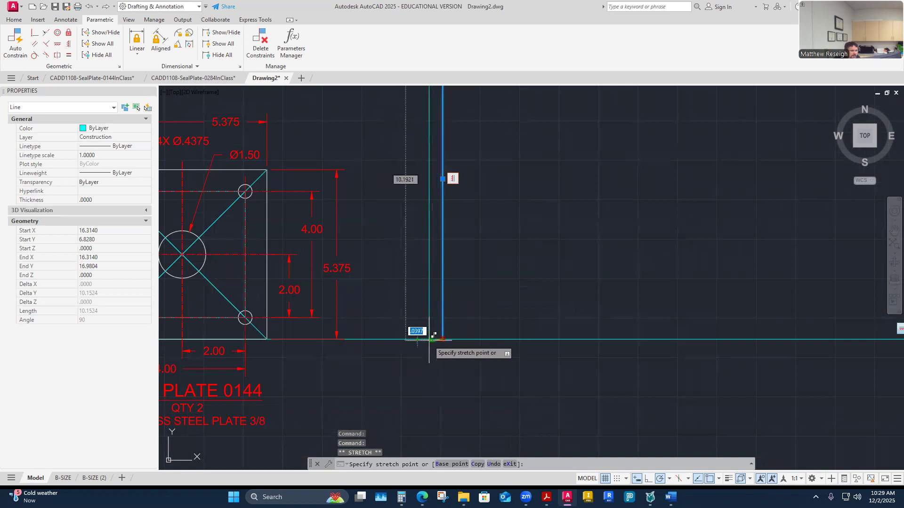
key("Escape")
key("Escape")
scroll(442, 270, "down", 4)
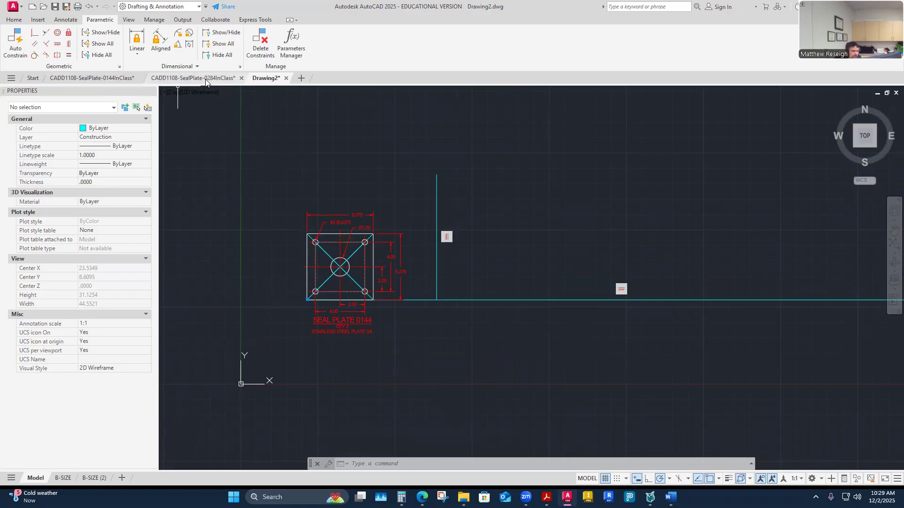
Step: Open the CADD1108-SealPlate-0219InClass drawing from the CADD 1108 Seal Plate In Class folder and switch to its model space
mouse_move(463, 497)
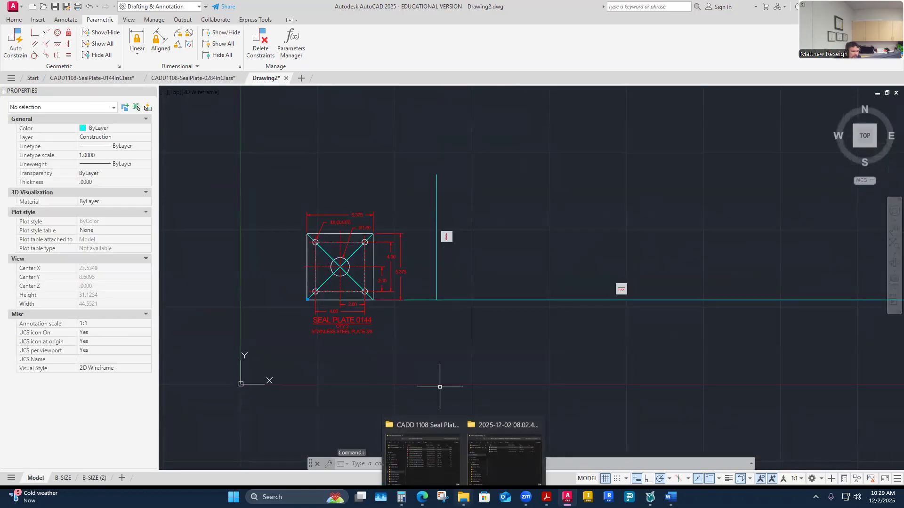
left_click(422, 438)
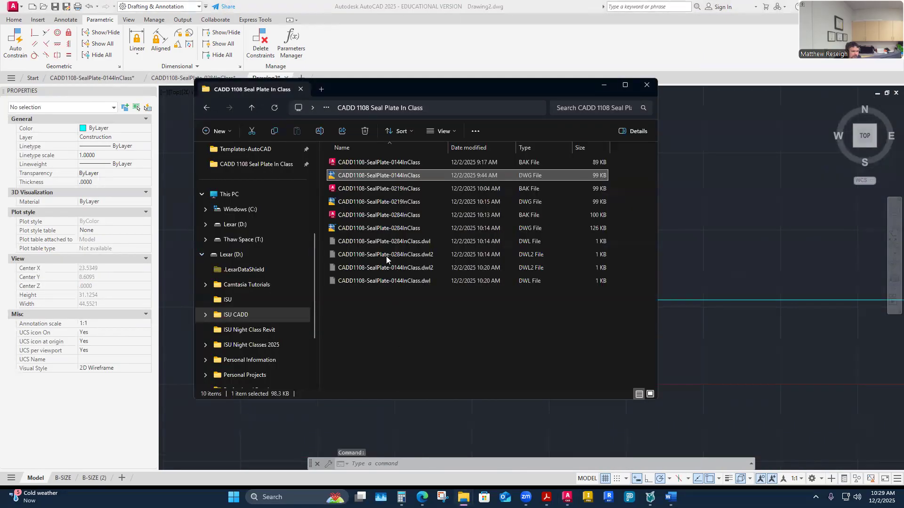
double_click(378, 202)
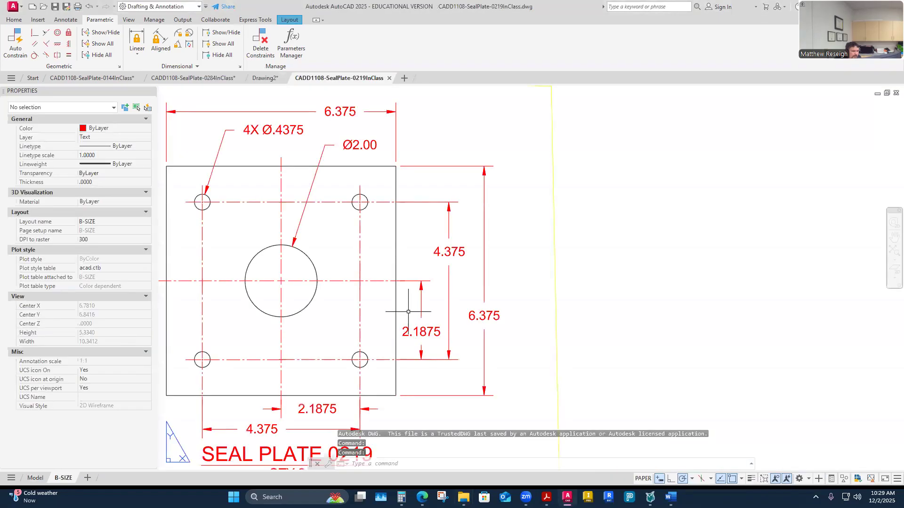
scroll(408, 312, "down", 6)
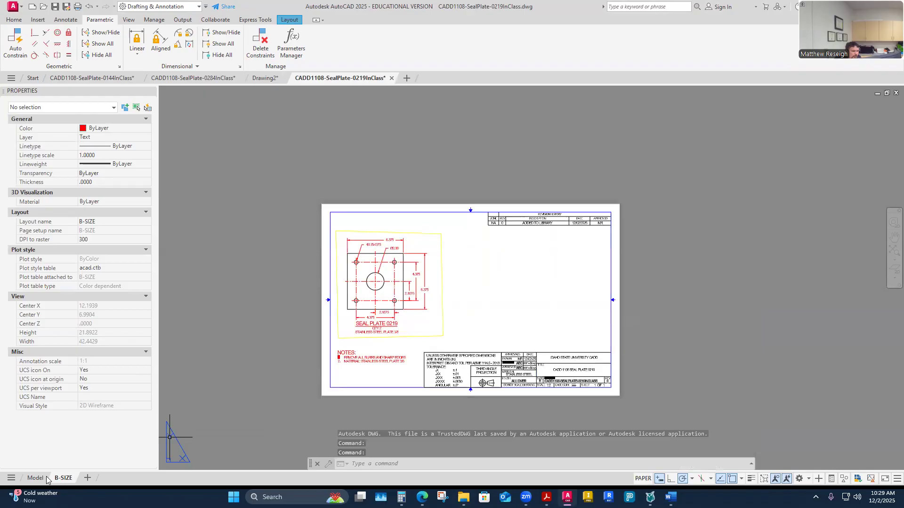
left_click(36, 478)
scroll(356, 261, "down", 2)
scroll(292, 242, "up", 2)
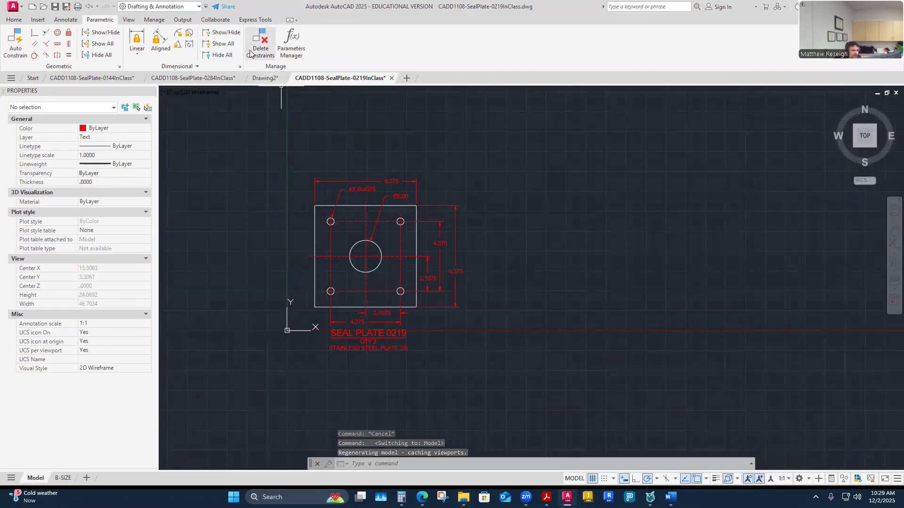
Step: Turn on the Construction layer in the 0219 seal plate drawing
left_click(14, 19)
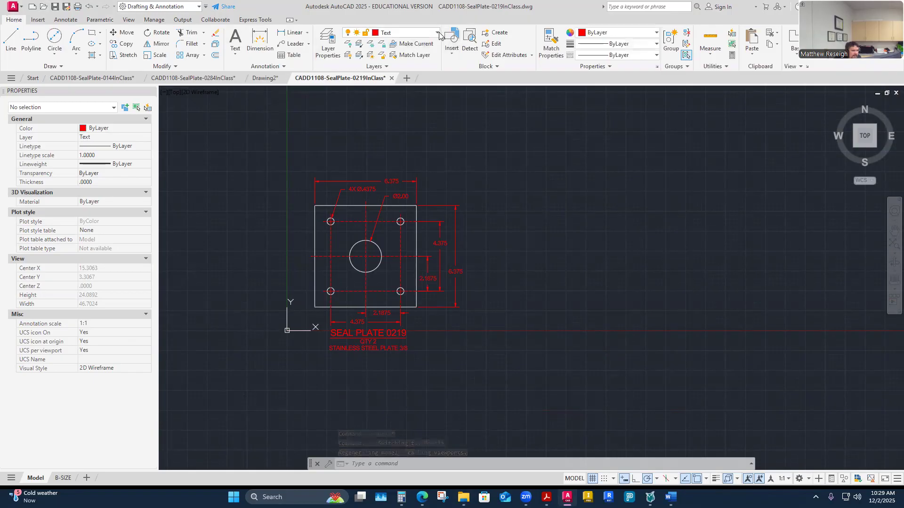
left_click(438, 33)
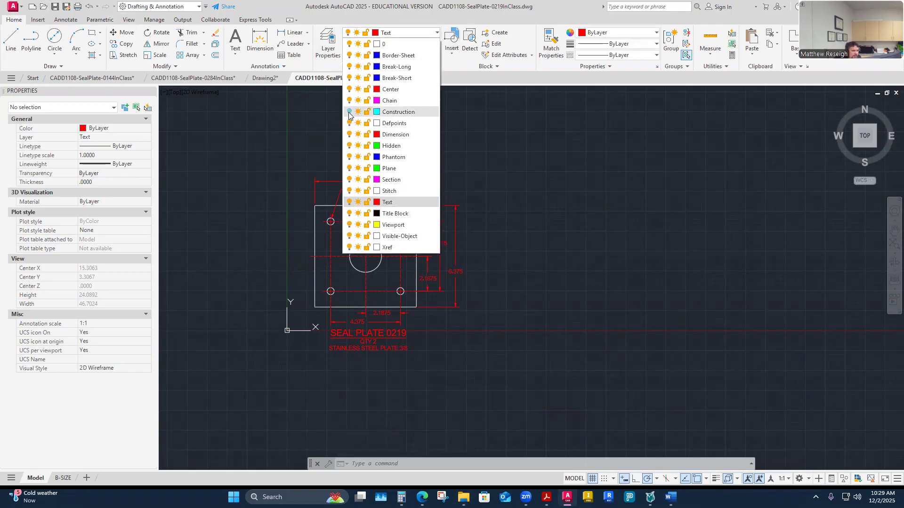
left_click(349, 112)
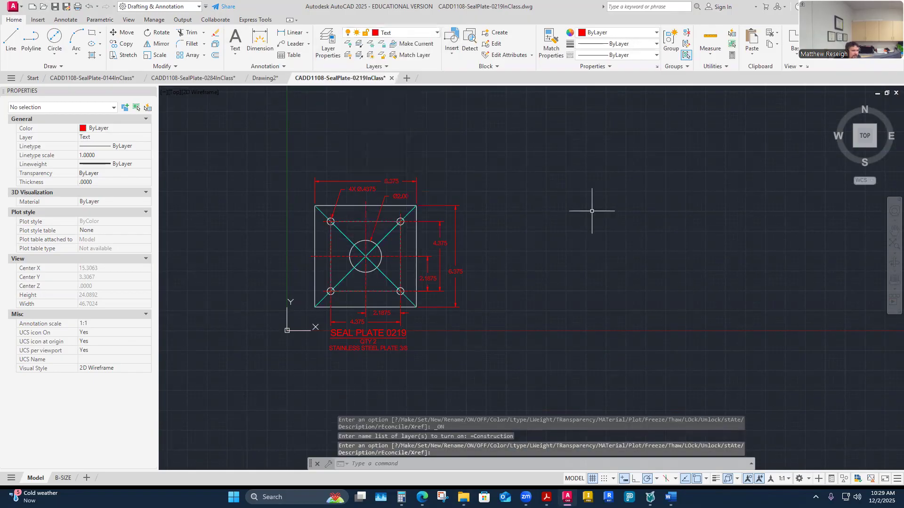
key("Escape")
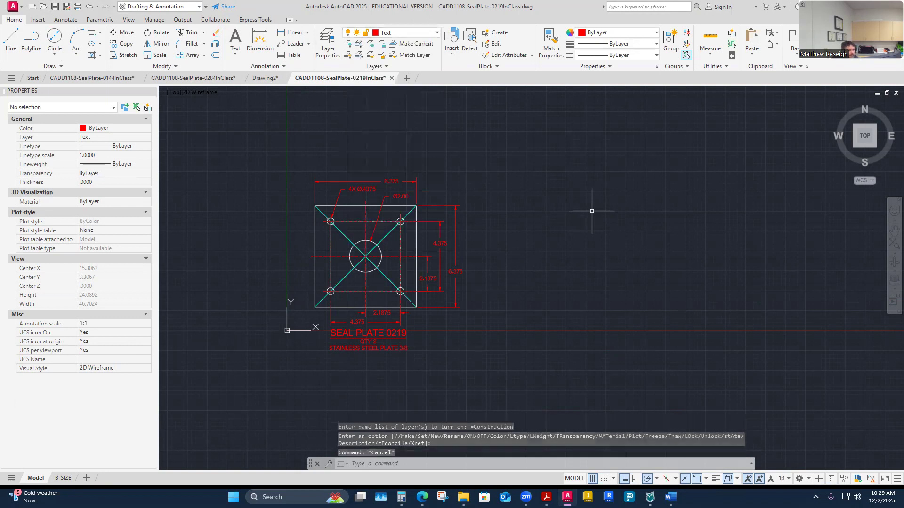
Step: Copy the entire 0219 seal plate with its dimensions, notes and construction lines, and paste it into Drawing2 above the horizontal construction line
left_click(286, 148)
left_click(512, 382)
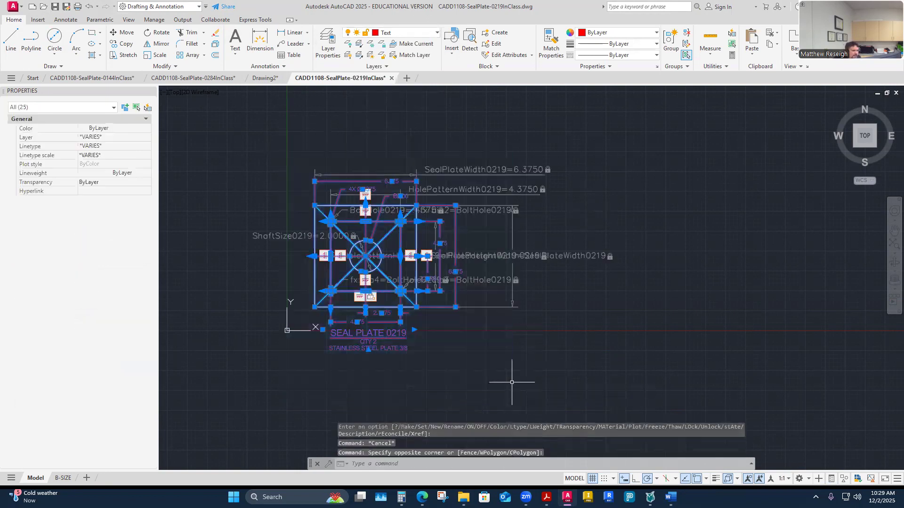
key("ctrl+c")
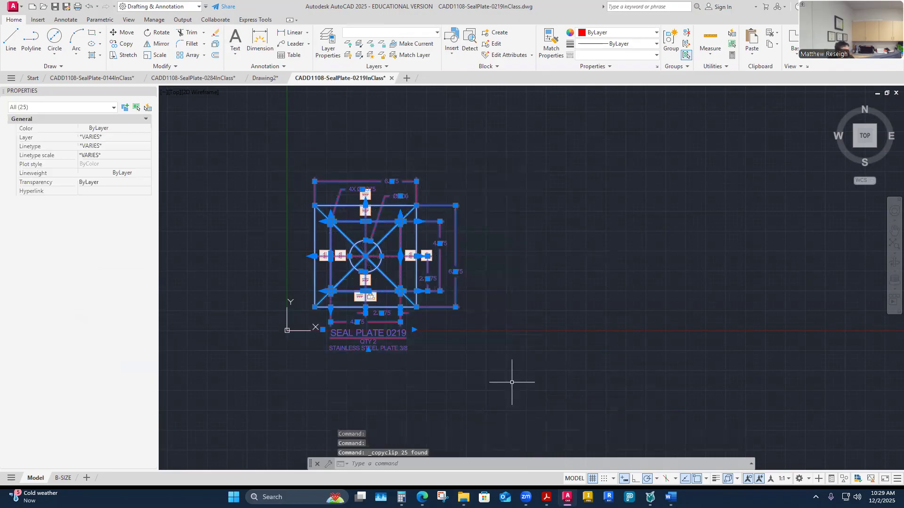
left_click(265, 78)
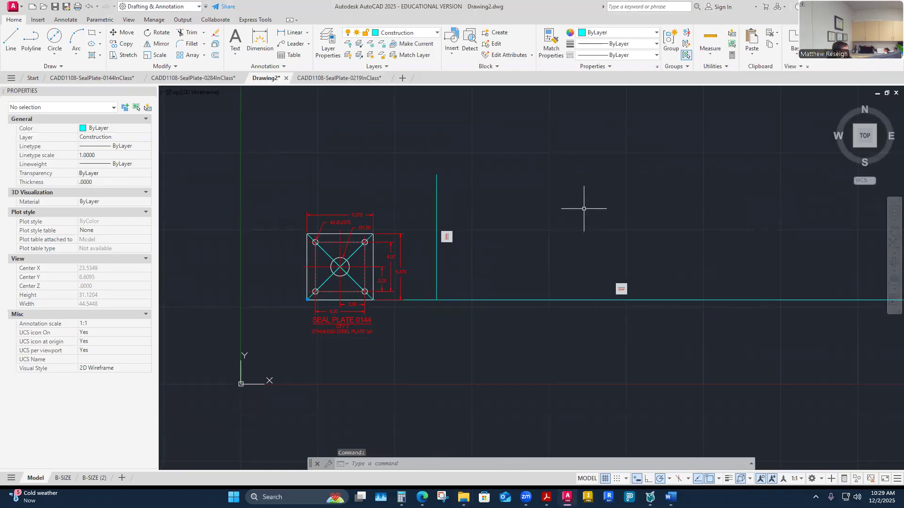
key("ctrl+v")
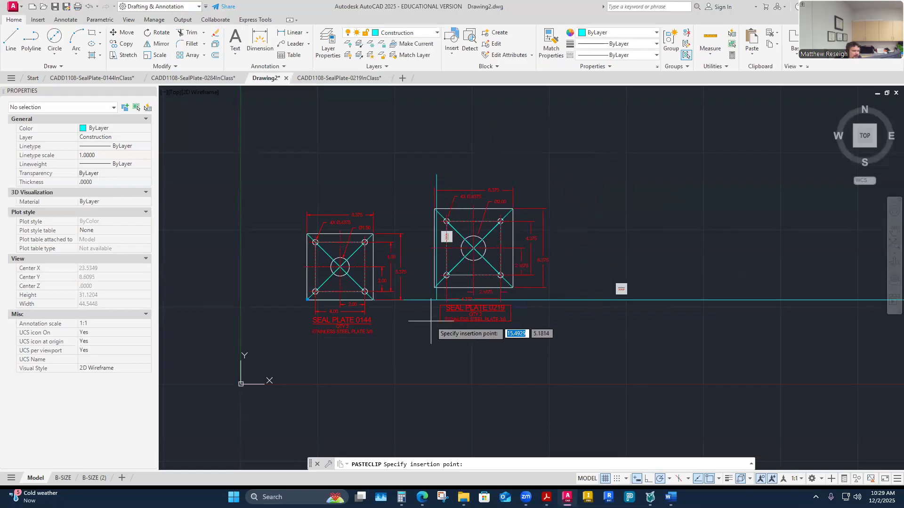
left_click(472, 269)
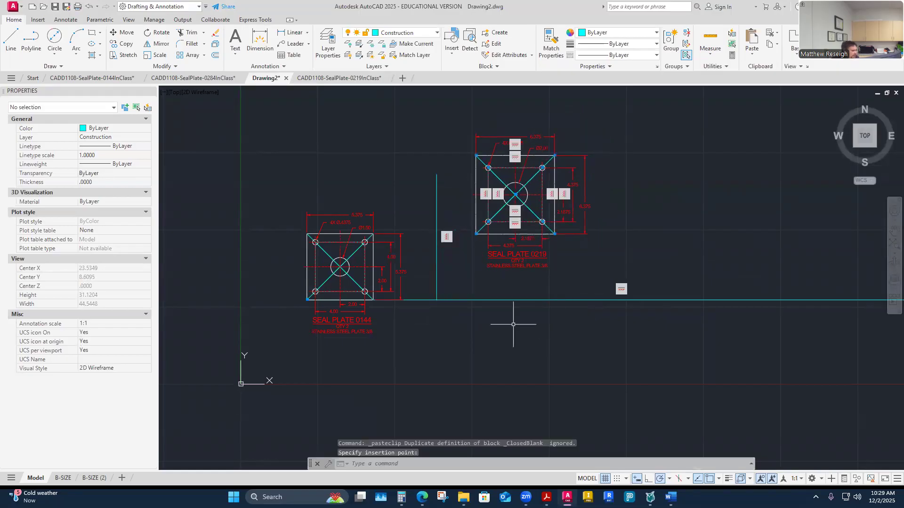
key("Escape")
key("Escape")
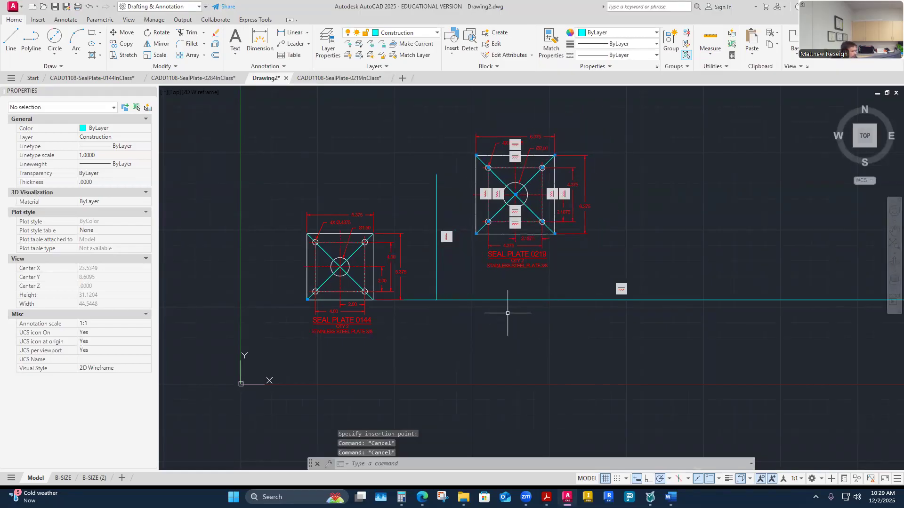
Step: Move the pasted 0219 seal plate by its lower-left corner to the intersection of the vertical and horizontal construction lines
scroll(597, 205, "up", 2)
left_click(612, 227)
key("Escape")
scroll(633, 271, "down", 2)
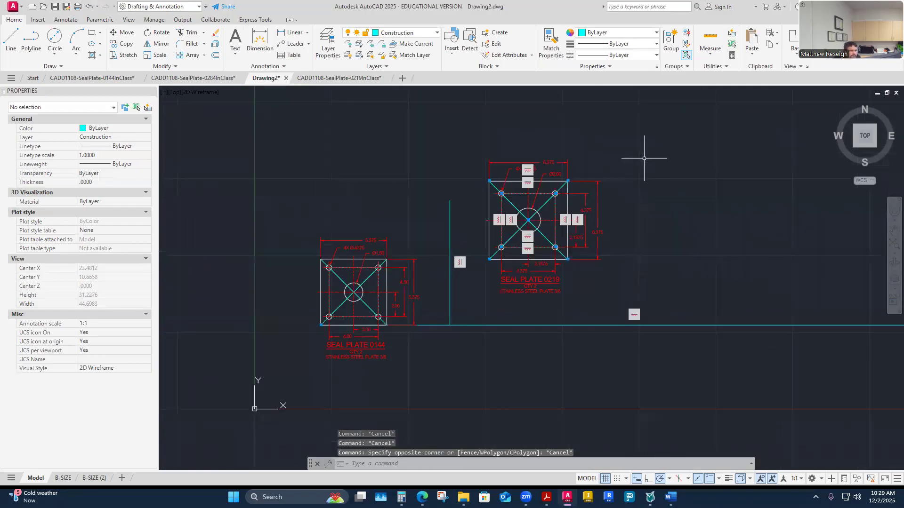
scroll(642, 222, "up", 2)
scroll(642, 217, "down", 2)
scroll(620, 192, "up", 2)
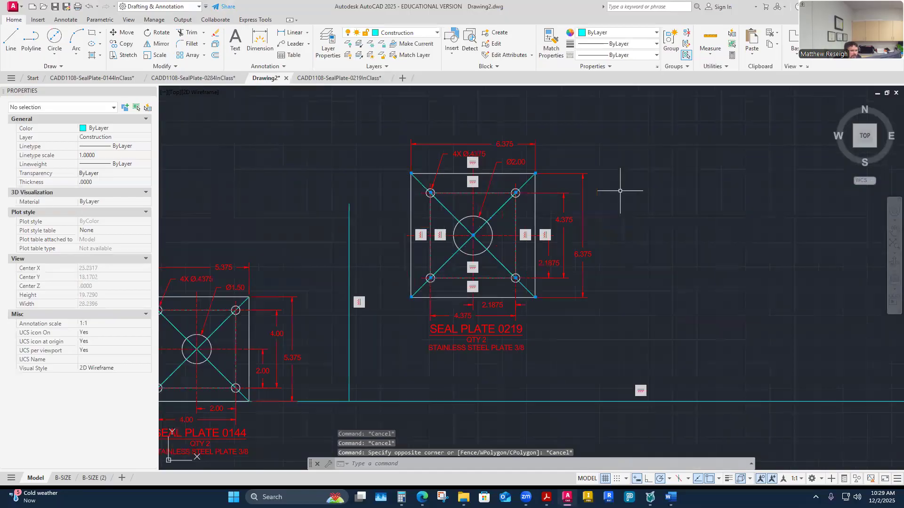
left_click(124, 32)
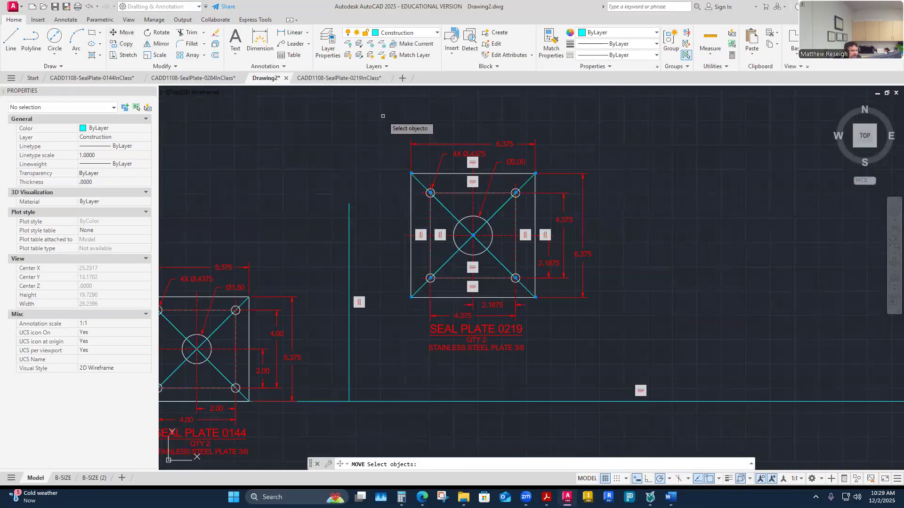
left_click(384, 116)
left_click(630, 371)
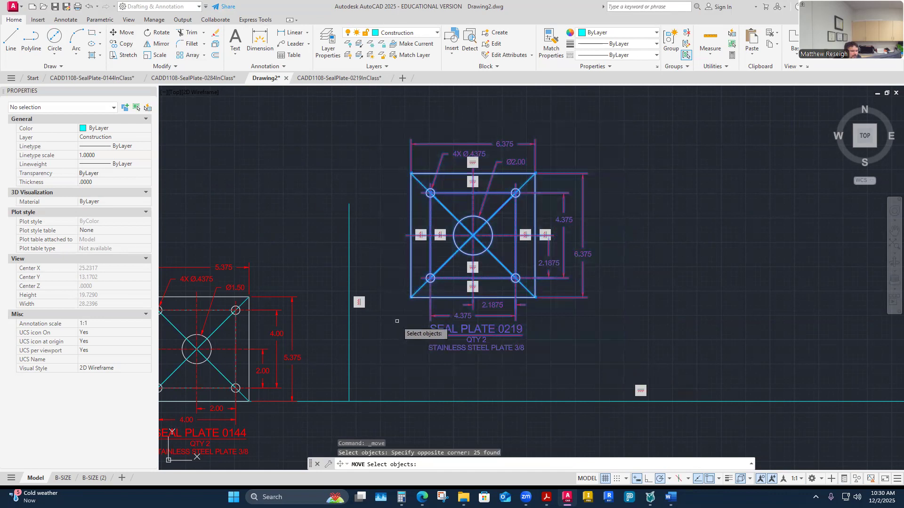
key("Return")
scroll(410, 315, "up", 2)
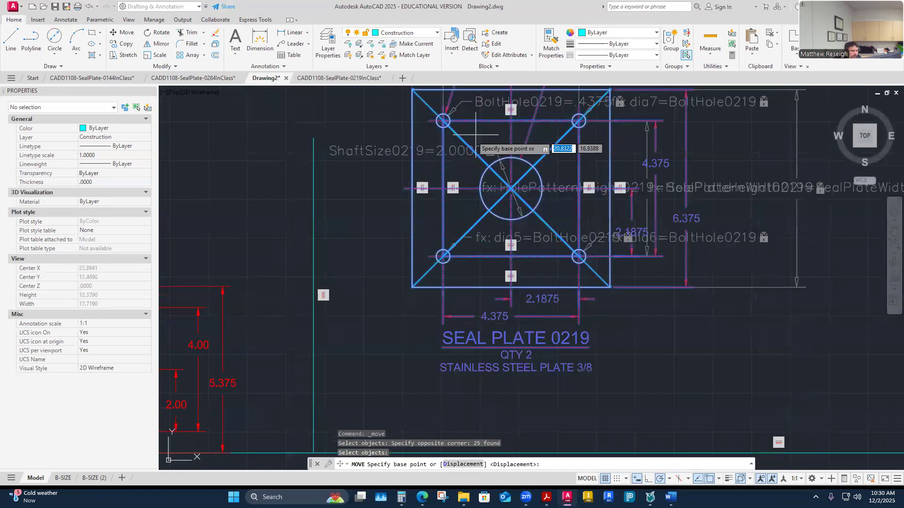
scroll(409, 315, "up", 4)
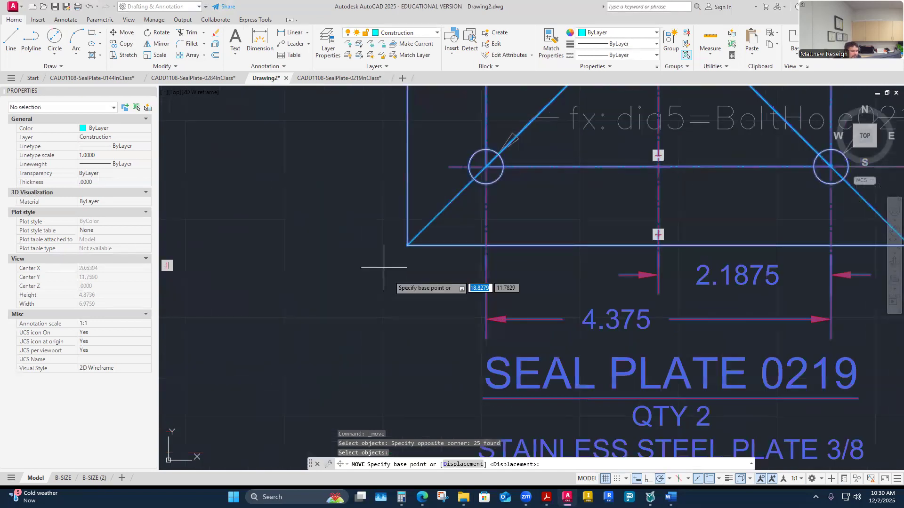
left_click(407, 244)
scroll(409, 238, "down", 6)
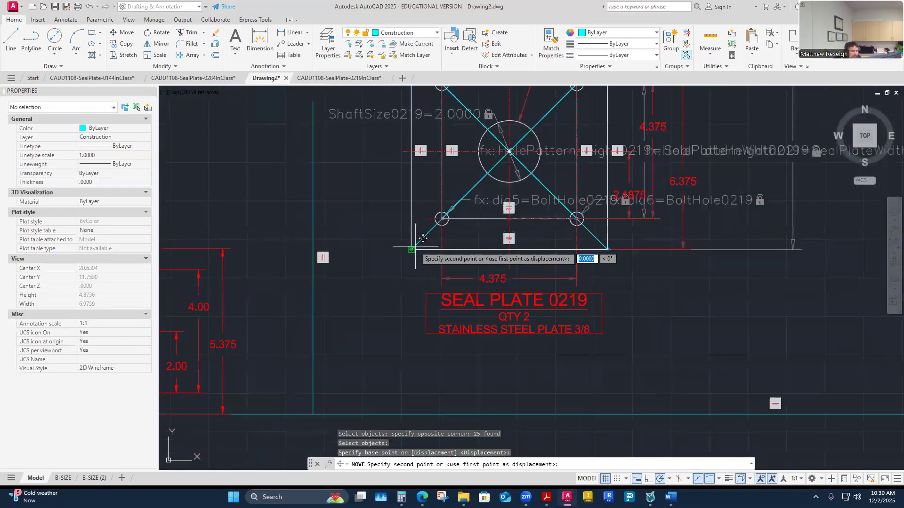
scroll(372, 325, "up", 4)
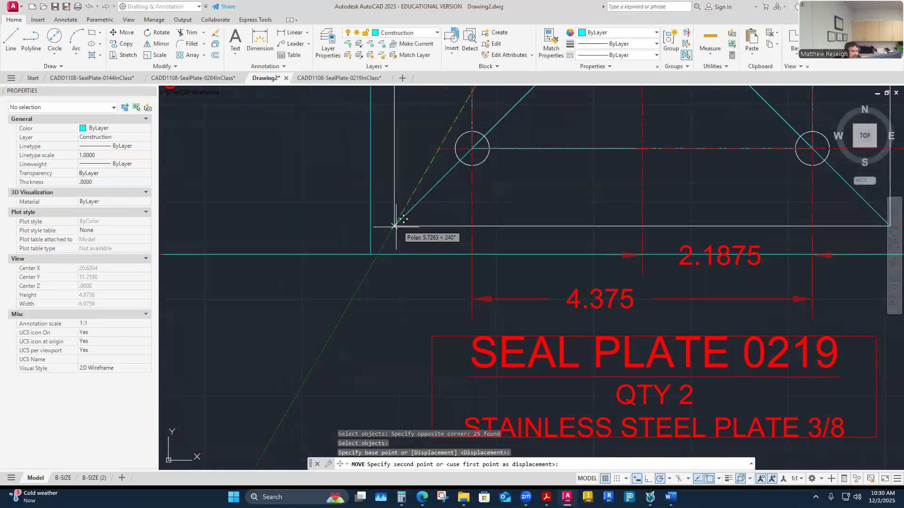
left_click(371, 254)
scroll(346, 309, "down", 8)
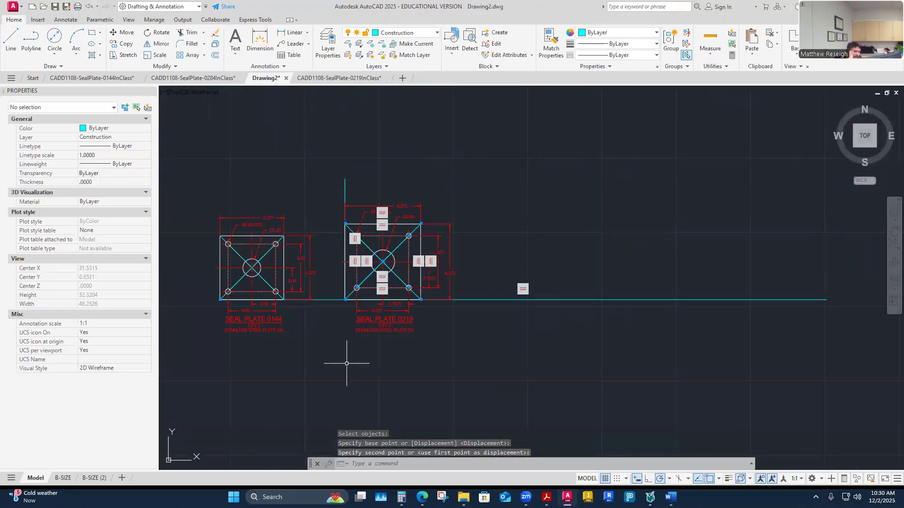
key("Escape")
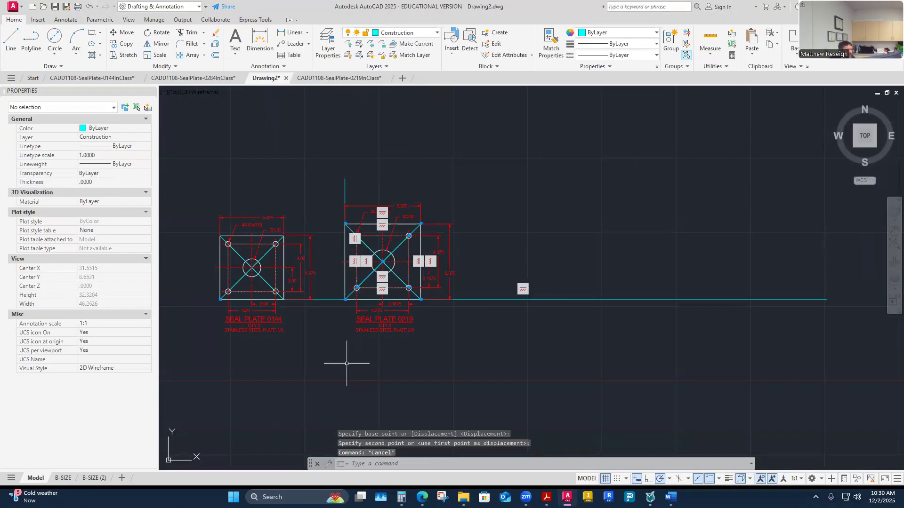
key("Escape")
key("Escape")
Step: Apply a Fix constraint to the bottom edge of the 0219 seal plate
scroll(382, 305, "up", 5)
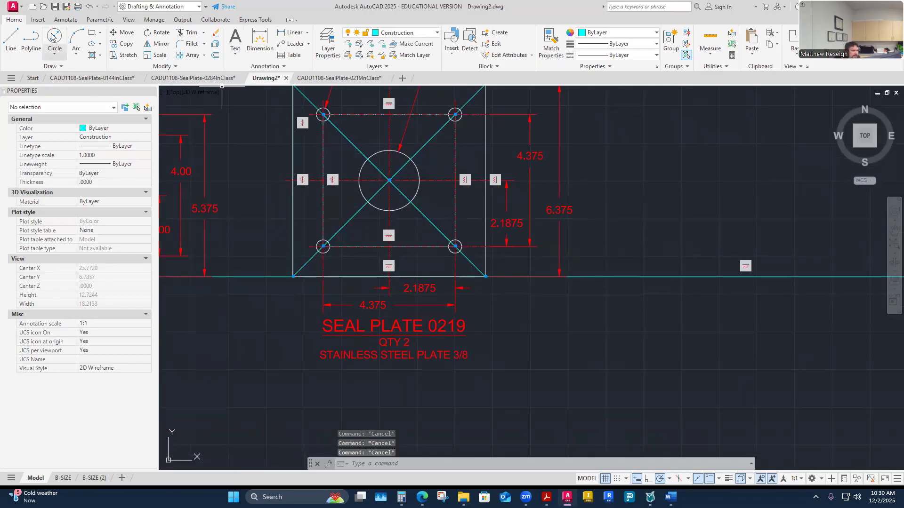
left_click(100, 19)
left_click(69, 32)
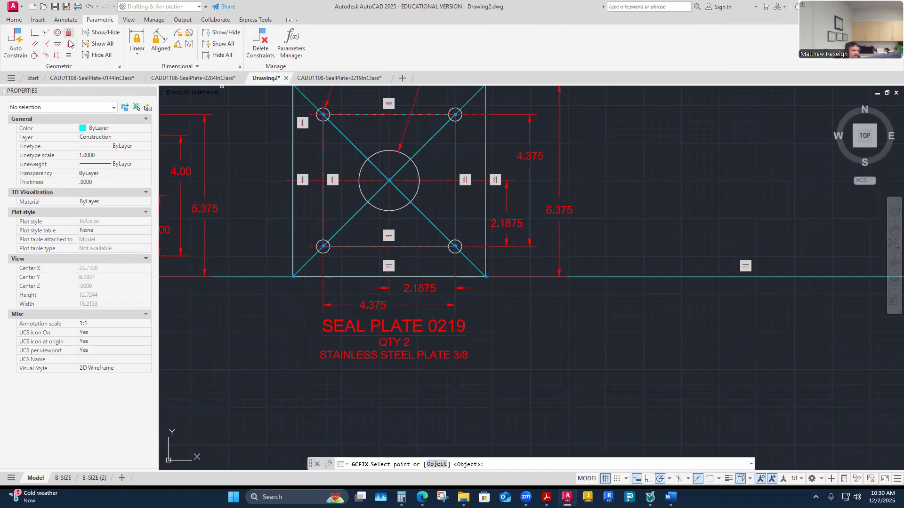
left_click(361, 281)
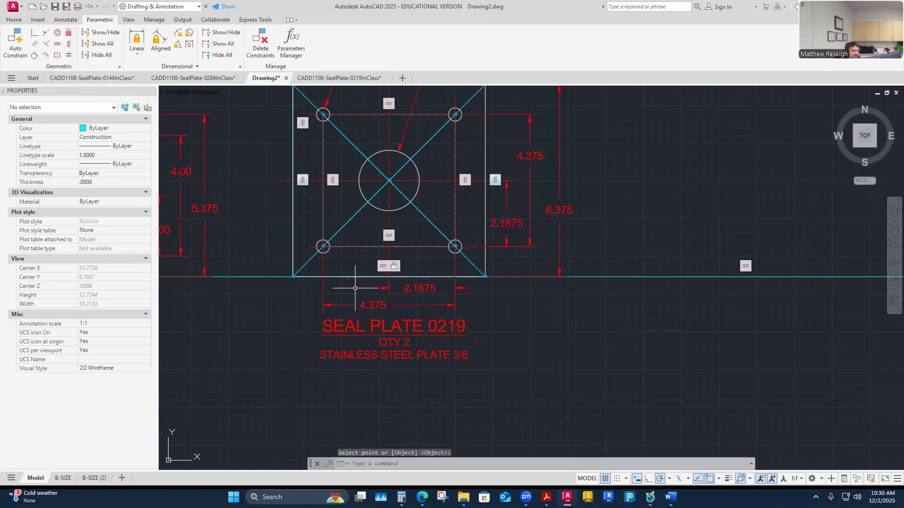
key("Escape")
key("Escape")
key("Escape")
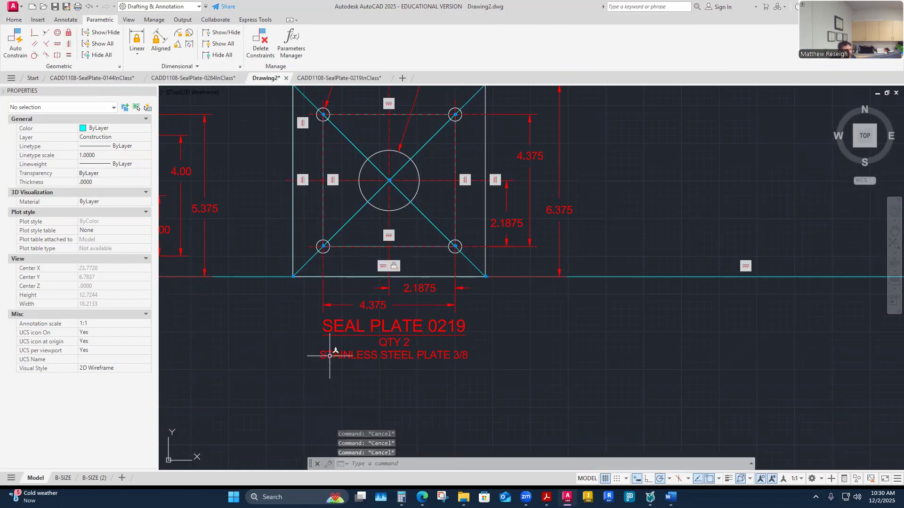
Step: Try drawing a vertical construction line across the horizontal one to the right of seal plate 0219, and undo it
scroll(310, 353, "down", 4)
scroll(284, 348, "up", 2)
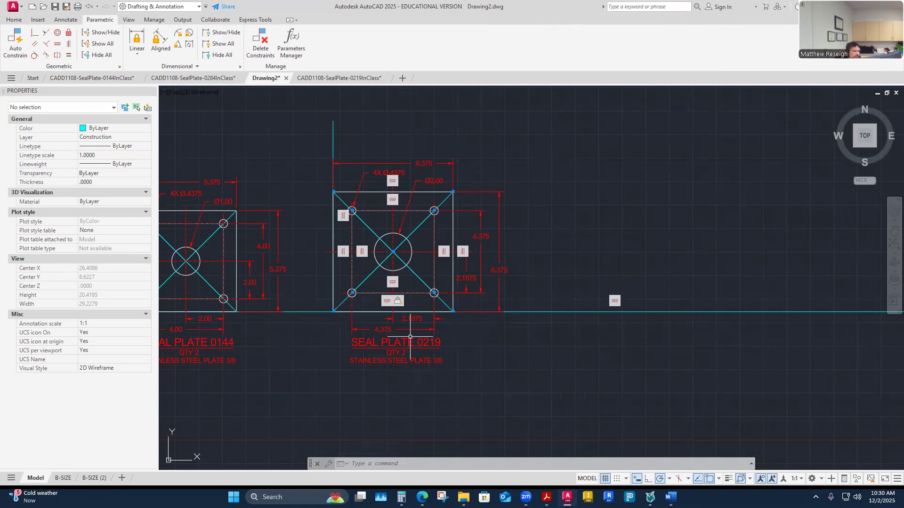
scroll(376, 245, "down", 5)
scroll(403, 268, "up", 5)
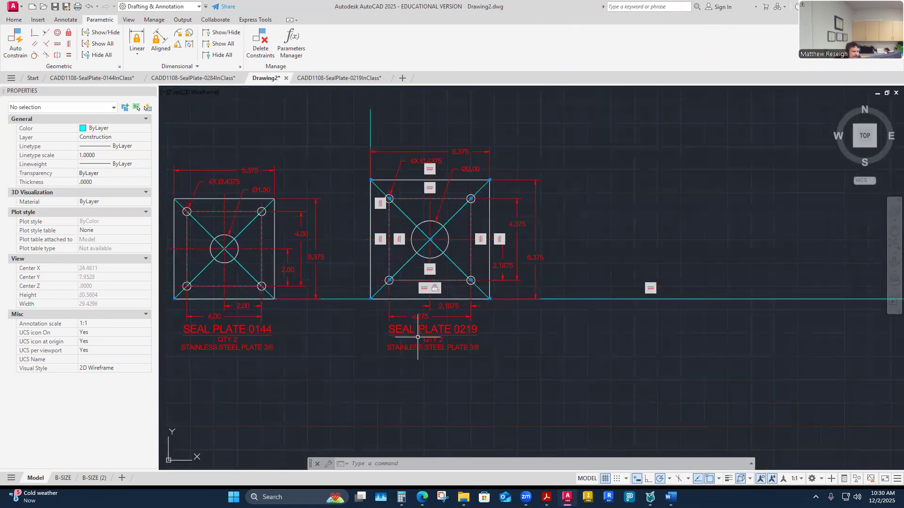
left_click(14, 20)
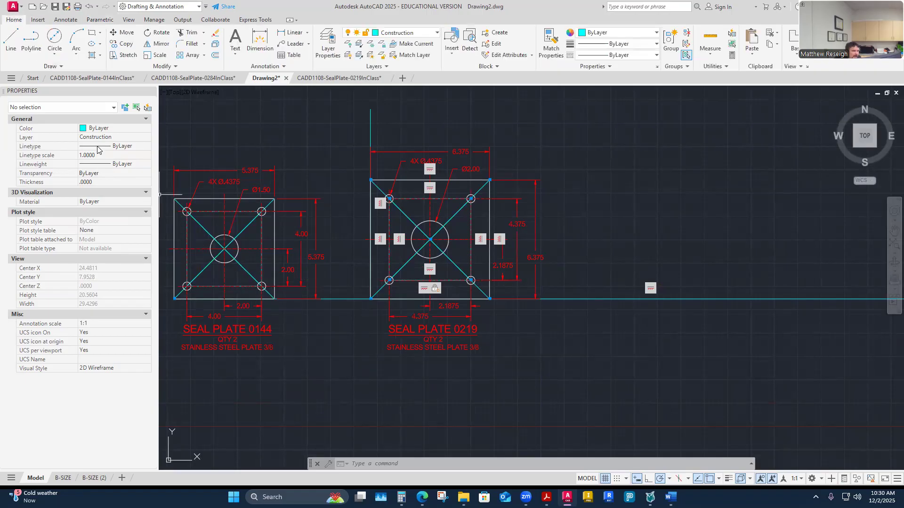
left_click(12, 41)
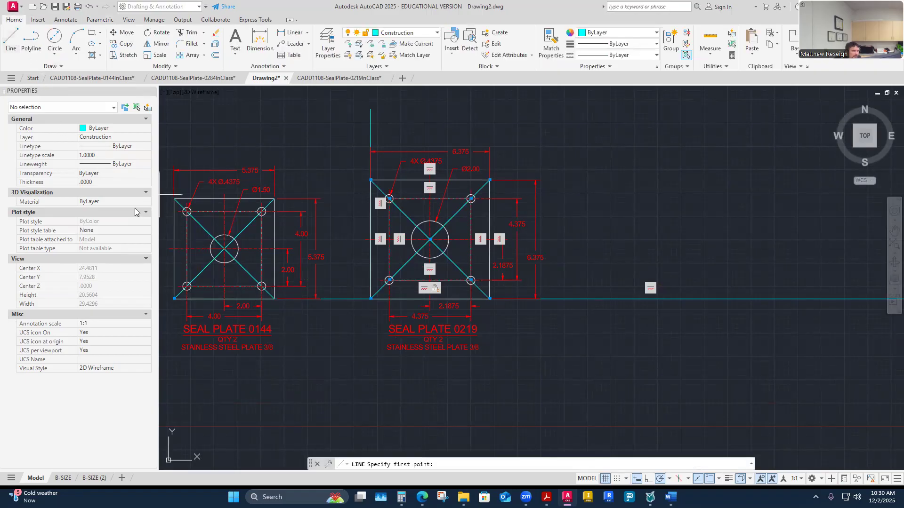
left_click(610, 321)
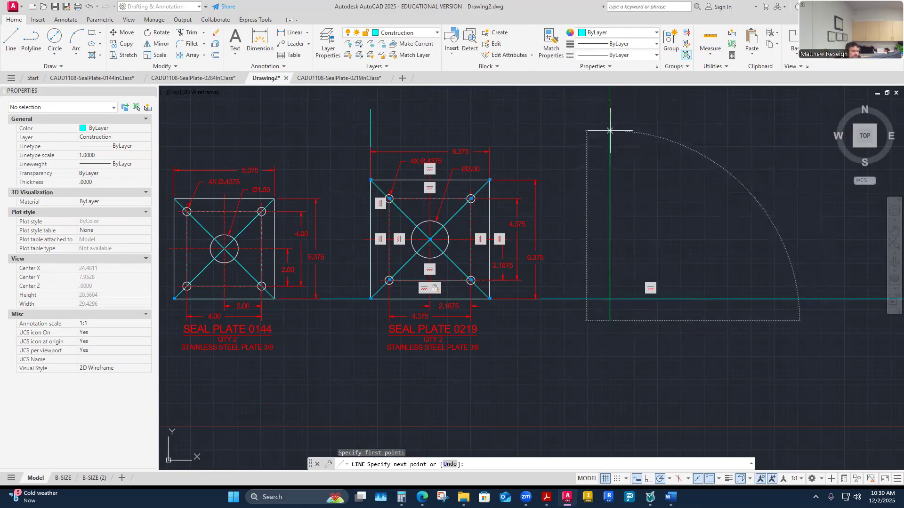
left_click(609, 131)
key("Escape")
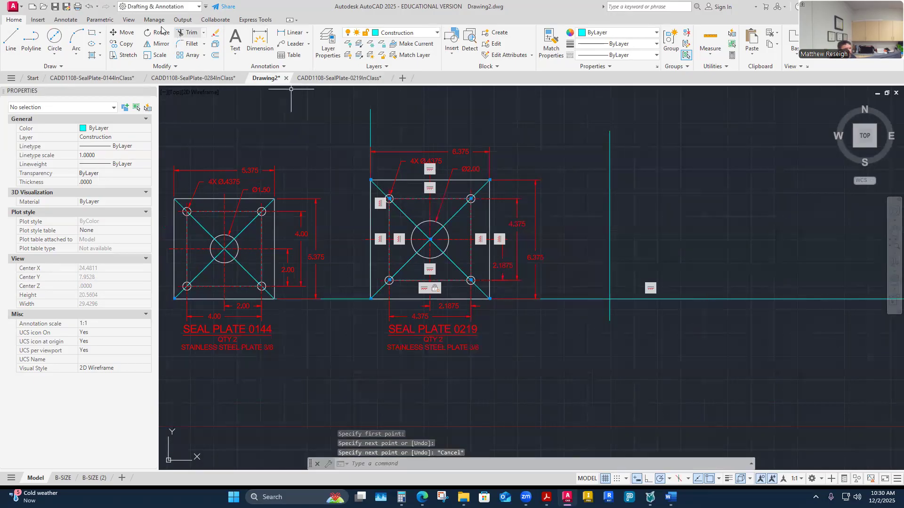
left_click(90, 6)
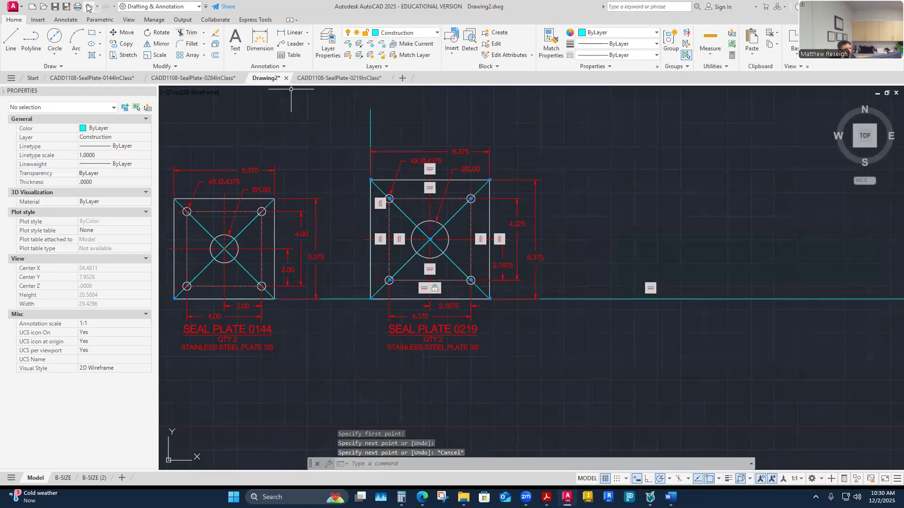
Step: Copy the vertical construction line from plate 0219's lower-left corner along the horizontal line to about X 27.54, right of the plate, and select the copy
left_click(126, 44)
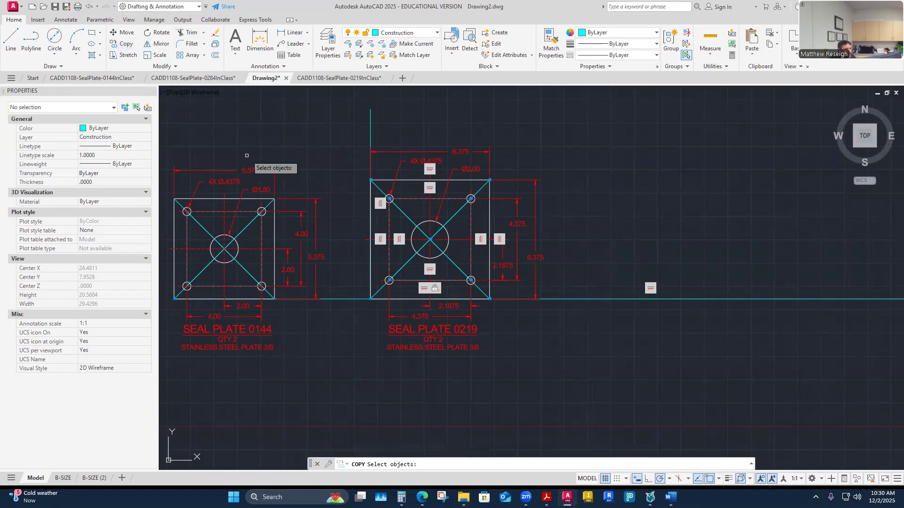
left_click(371, 133)
key("Return")
left_click(370, 299)
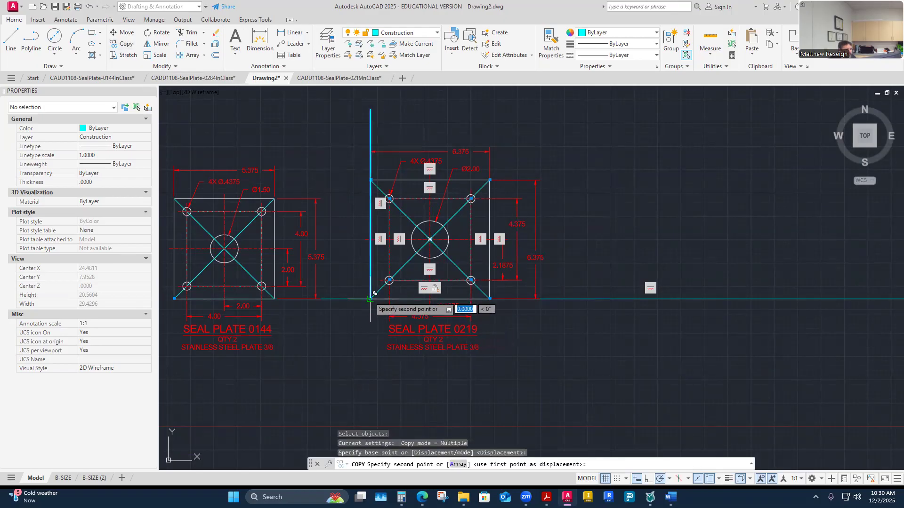
left_click(588, 299)
key("Escape")
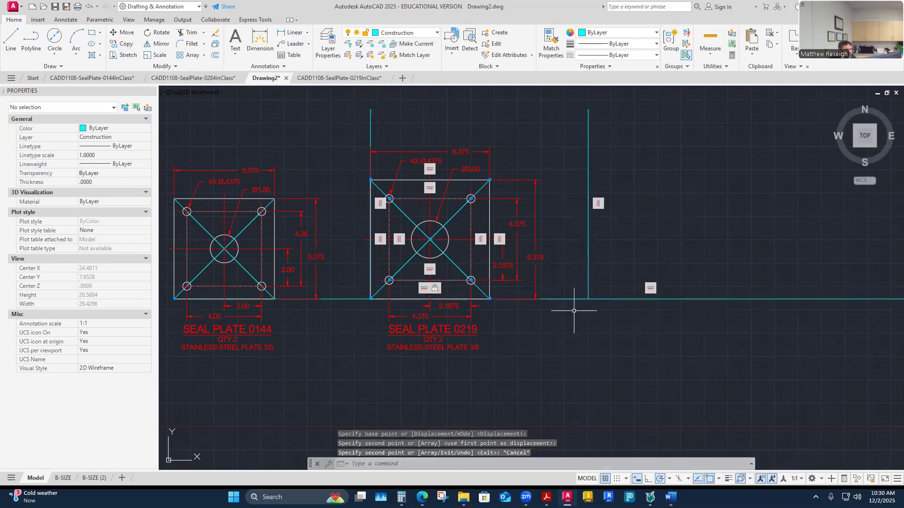
left_click(589, 257)
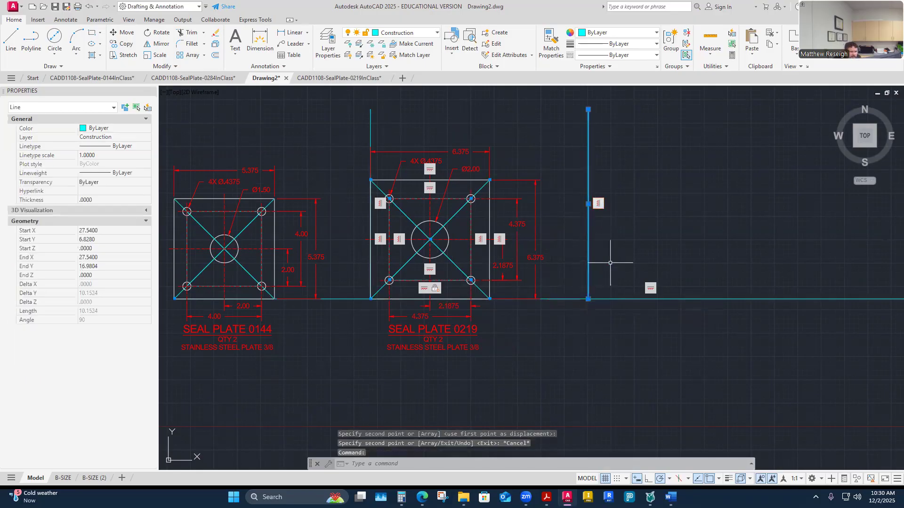
Step: Clear the line selection and open the Parameters Manager to examine the 0144 and 0219 seal plate parameters
key("Escape")
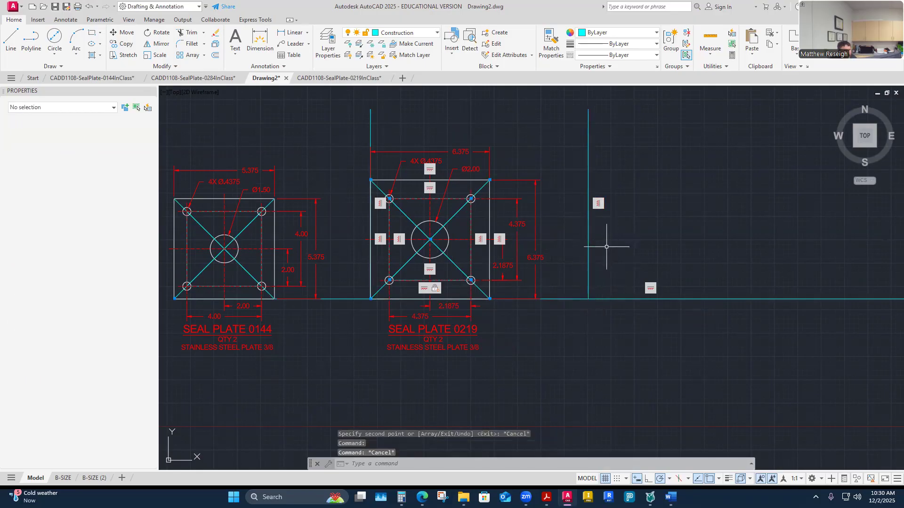
scroll(586, 230, "down", 3)
scroll(686, 242, "up", 1)
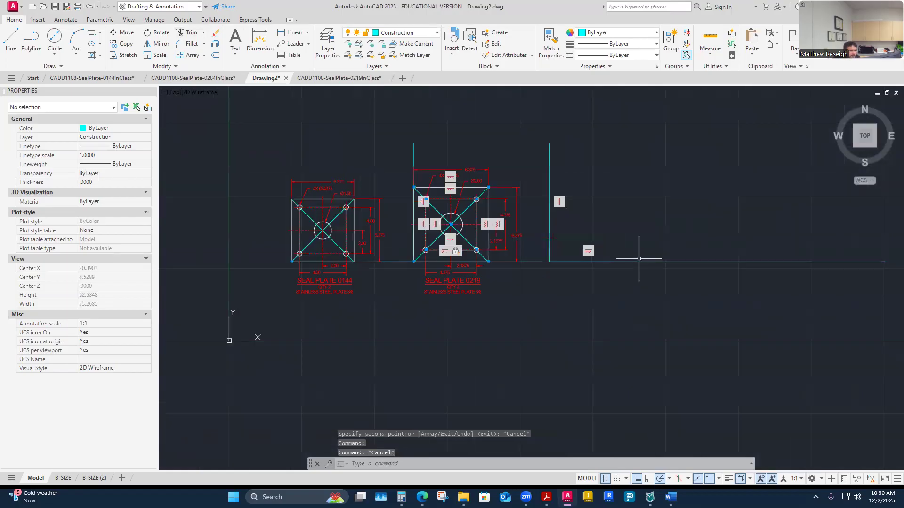
scroll(641, 257, "up", 2)
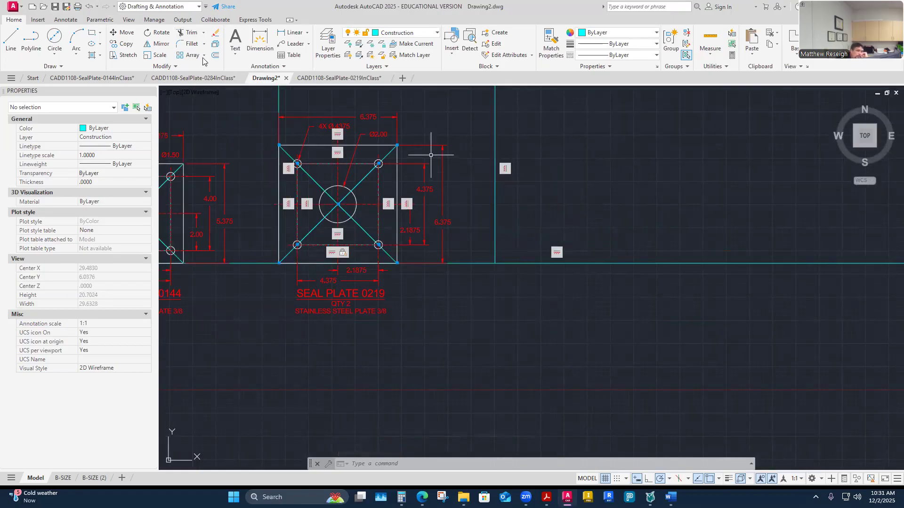
left_click(100, 20)
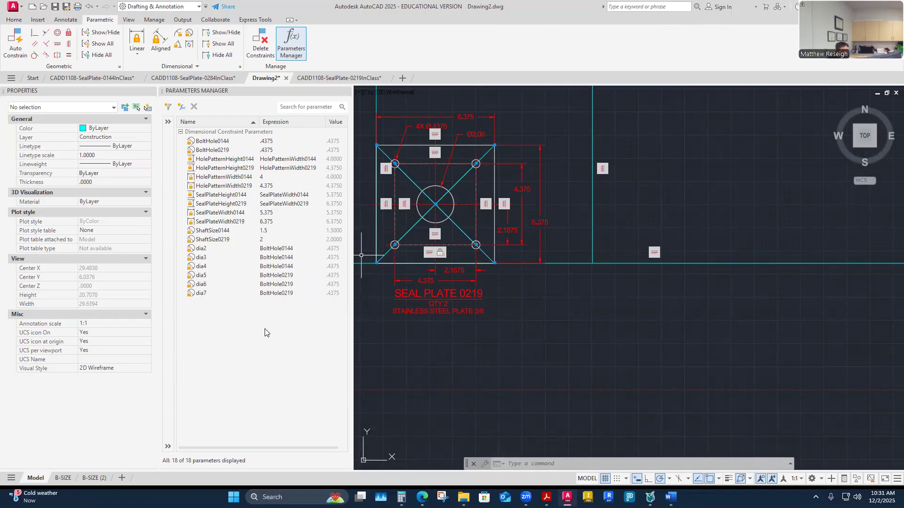
scroll(565, 334, "down", 4)
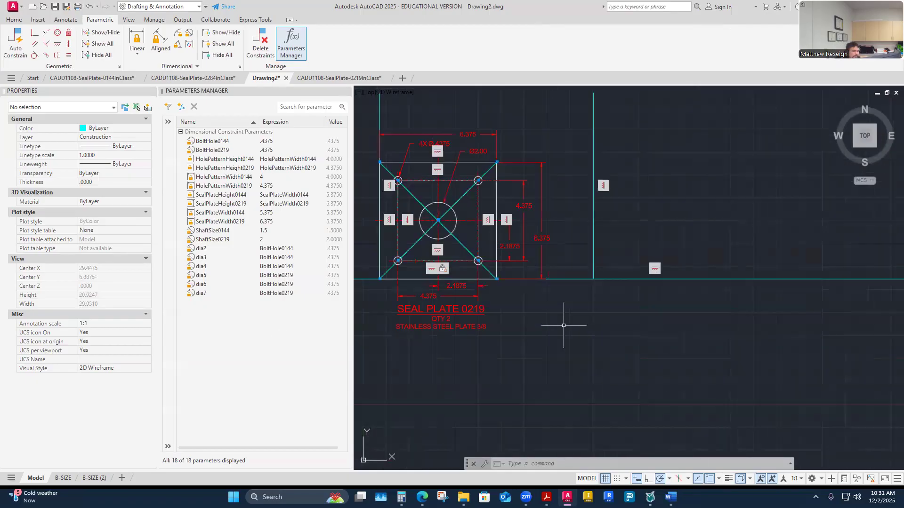
scroll(458, 309, "up", 2)
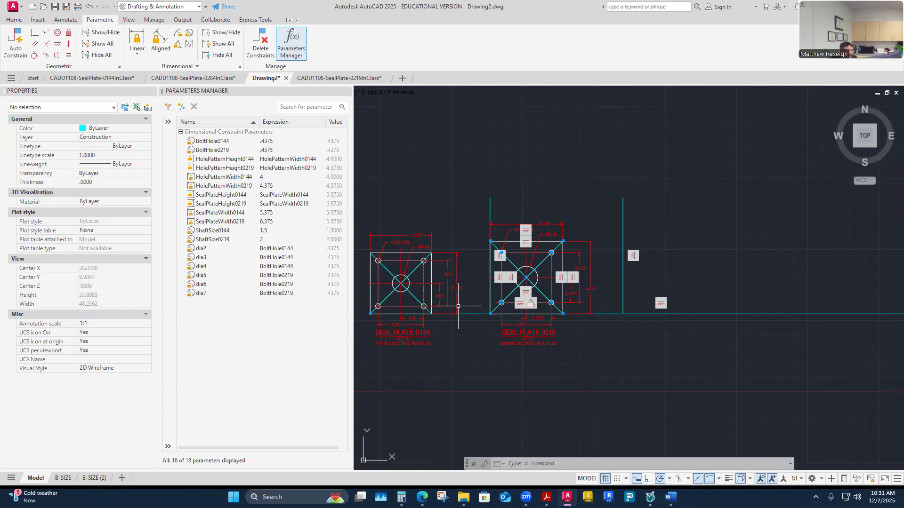
left_click(625, 333)
key("Escape")
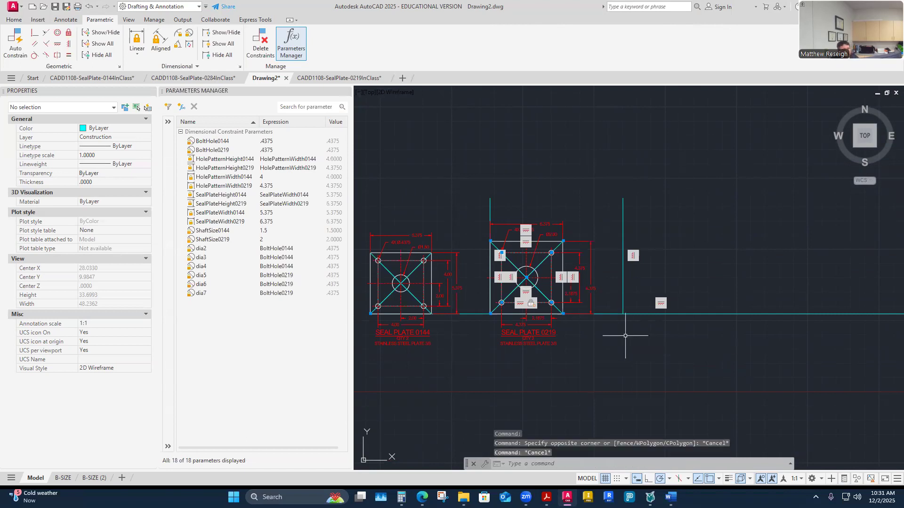
scroll(626, 332, "down", 4)
scroll(722, 337, "up", 4)
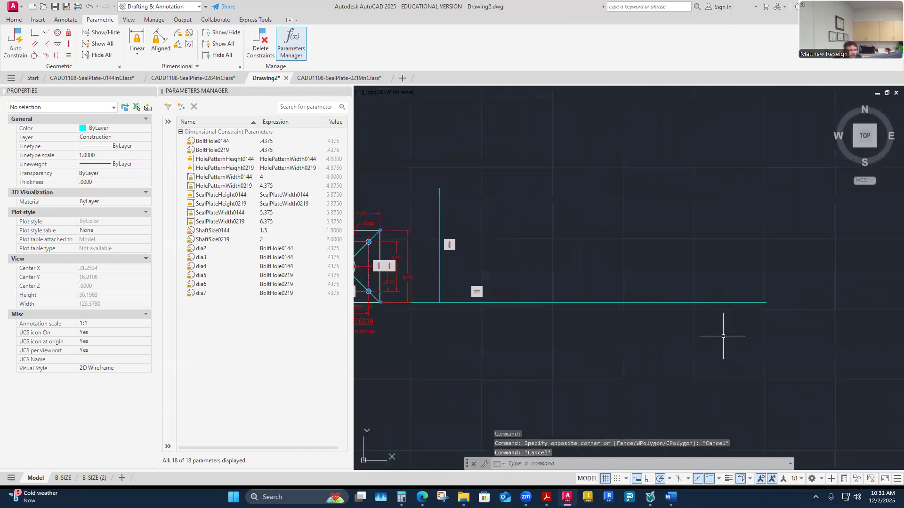
Step: Switch to the CADD1108-SealPlate-0284InClass drawing and turn on its Construction layer
left_click(198, 79)
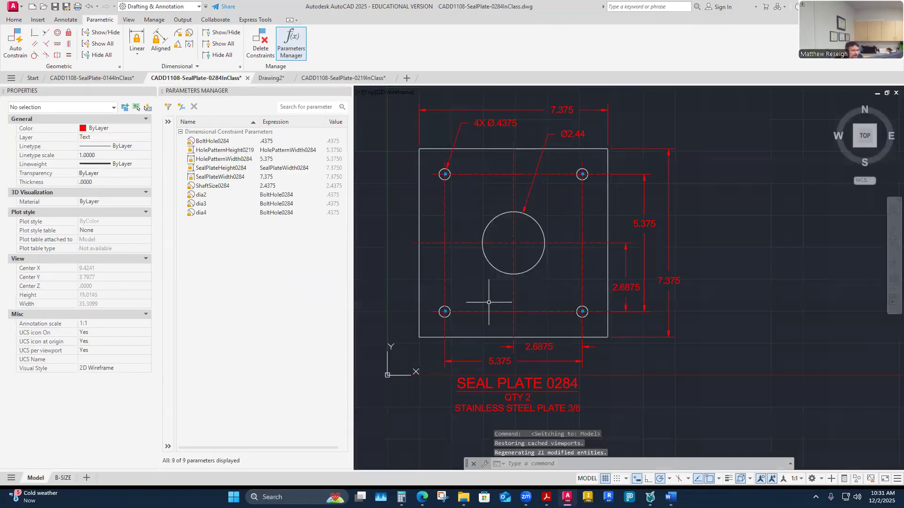
scroll(532, 232, "down", 6)
scroll(489, 224, "up", 4)
left_click(14, 20)
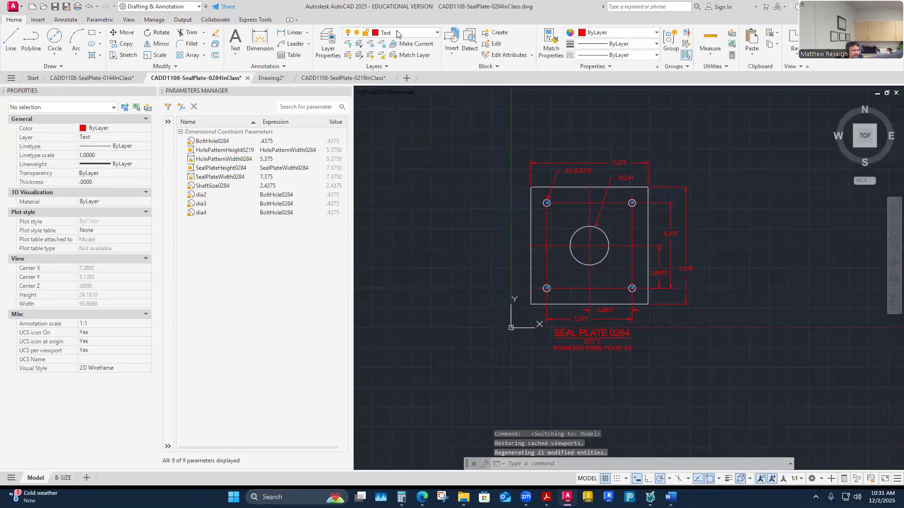
left_click(400, 33)
left_click(348, 112)
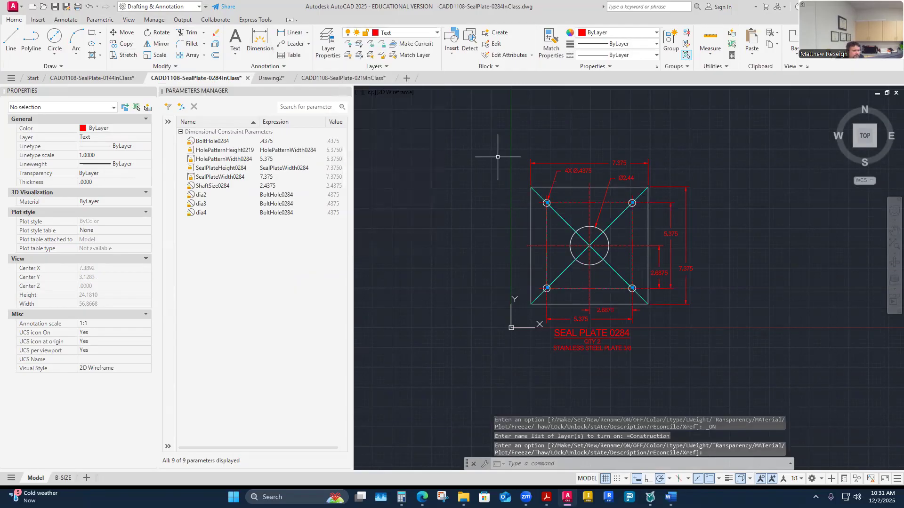
Step: Copy the complete 0284 seal plate with its dimensions and notes, and paste it into Drawing2 beside the rightmost vertical construction line, above the horizontal one
left_click(492, 128)
left_click(727, 379)
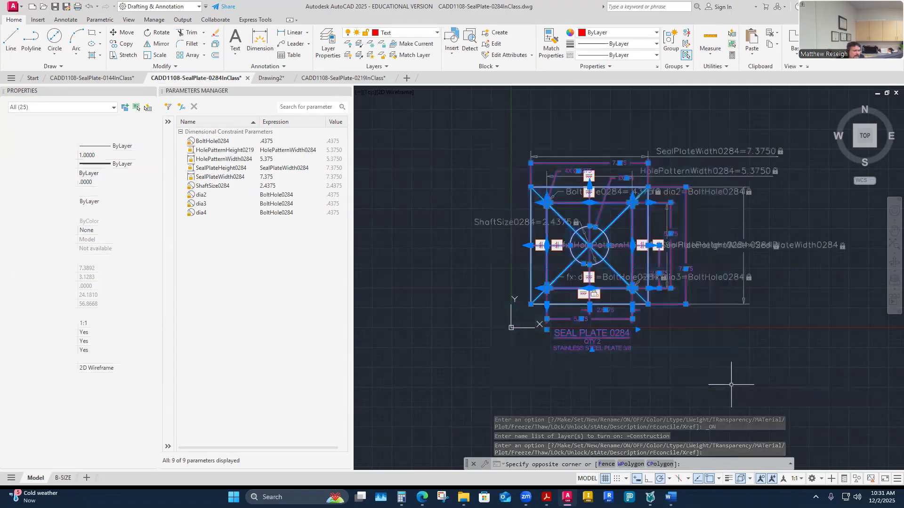
key("ctrl+c")
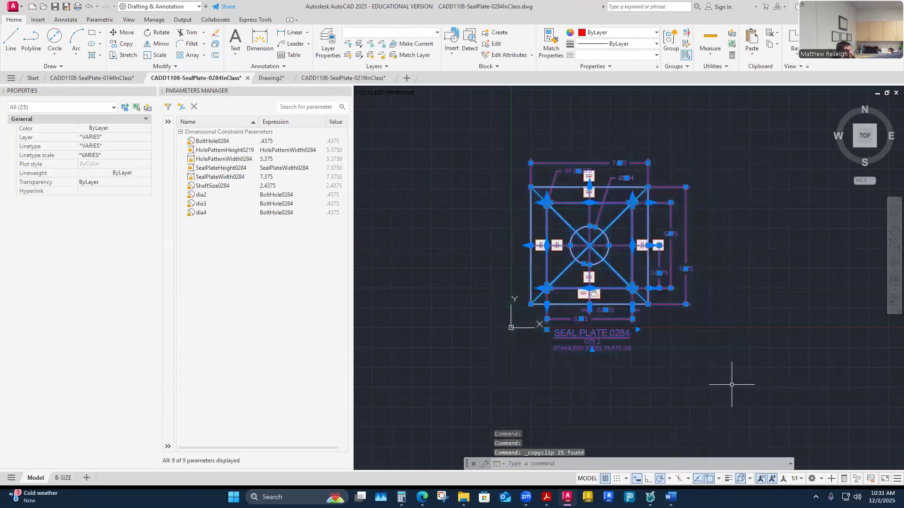
left_click(273, 78)
key("Escape")
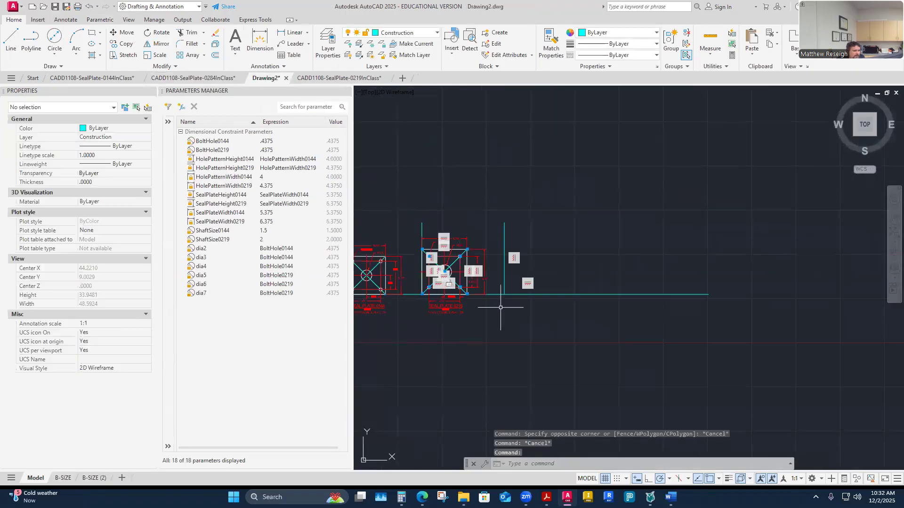
scroll(535, 269, "up", 4)
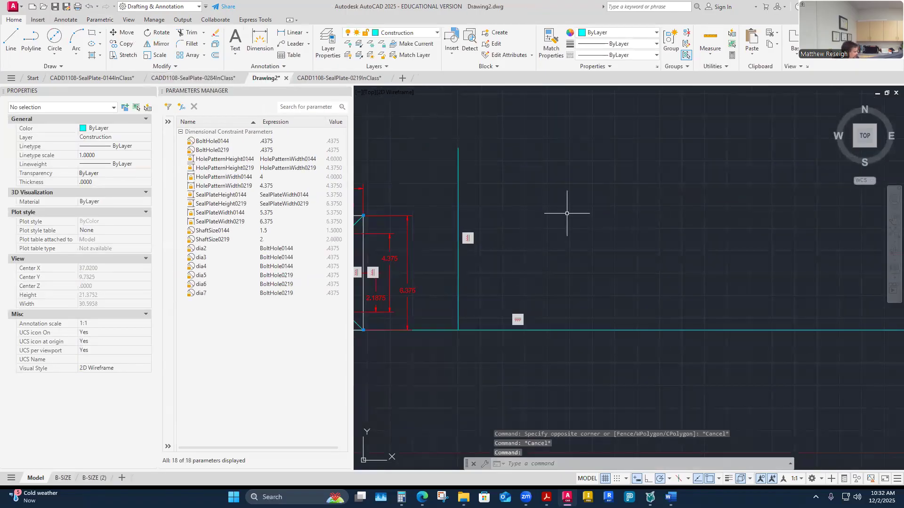
key("ctrl+v")
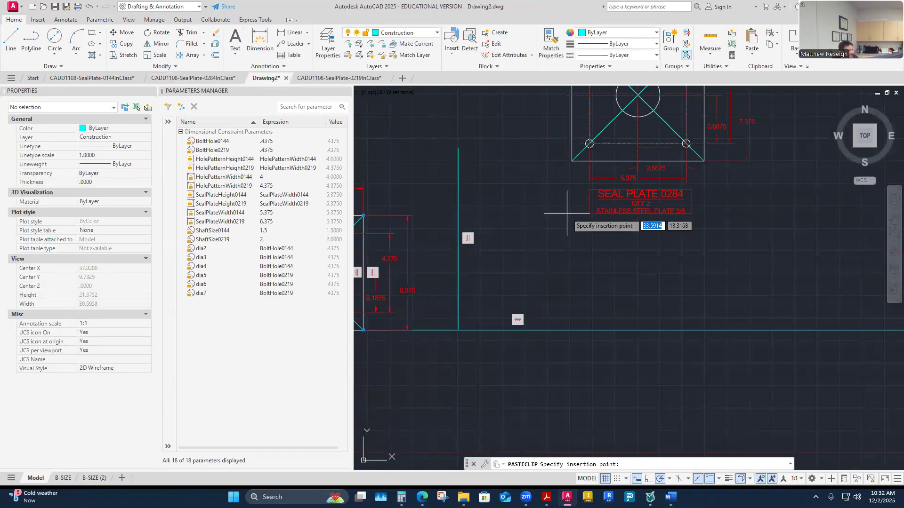
left_click(508, 286)
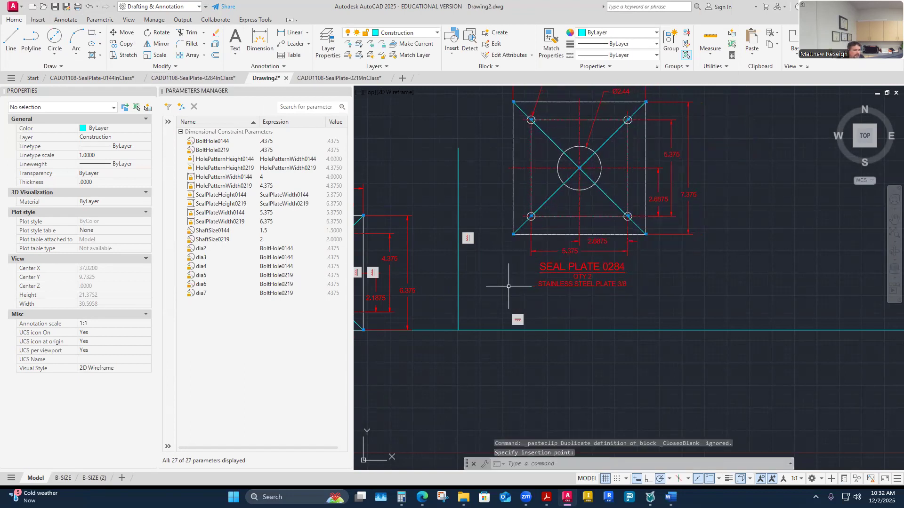
Step: Move the whole 0284 seal plate by its lower-left corner to the intersection of the rightmost vertical and the horizontal construction lines
scroll(523, 364, "down", 2)
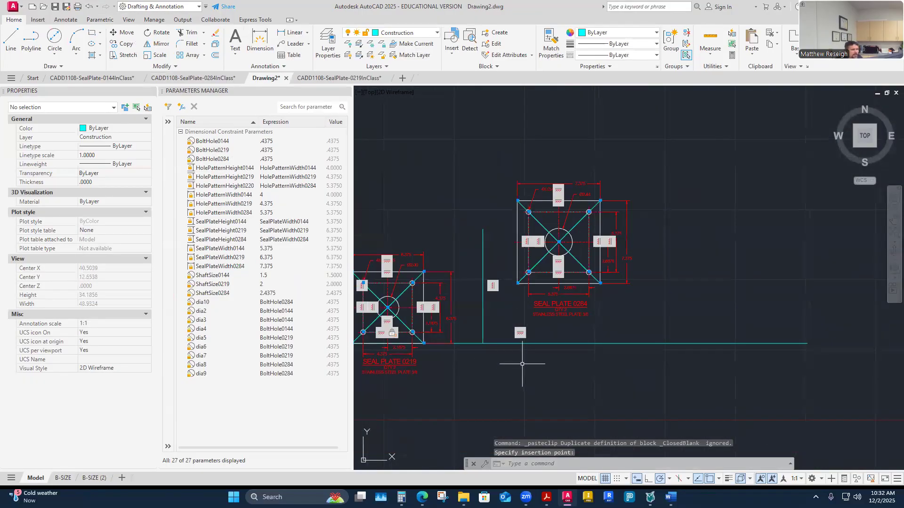
scroll(584, 332, "up", 2)
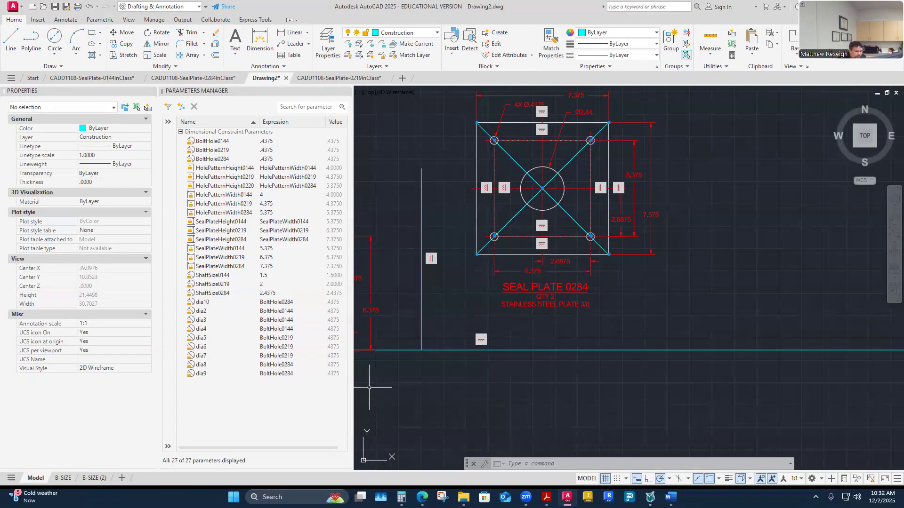
scroll(462, 361, "down", 1)
scroll(468, 360, "up", 1)
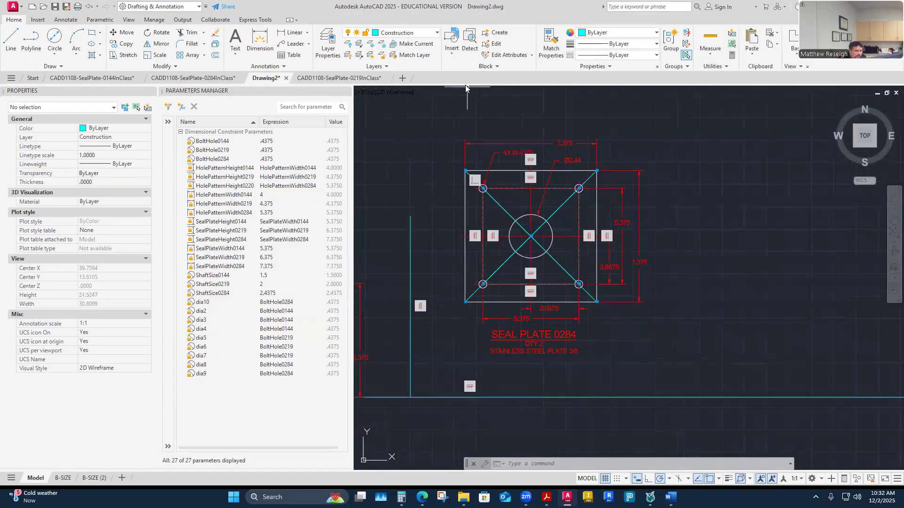
left_click(123, 32)
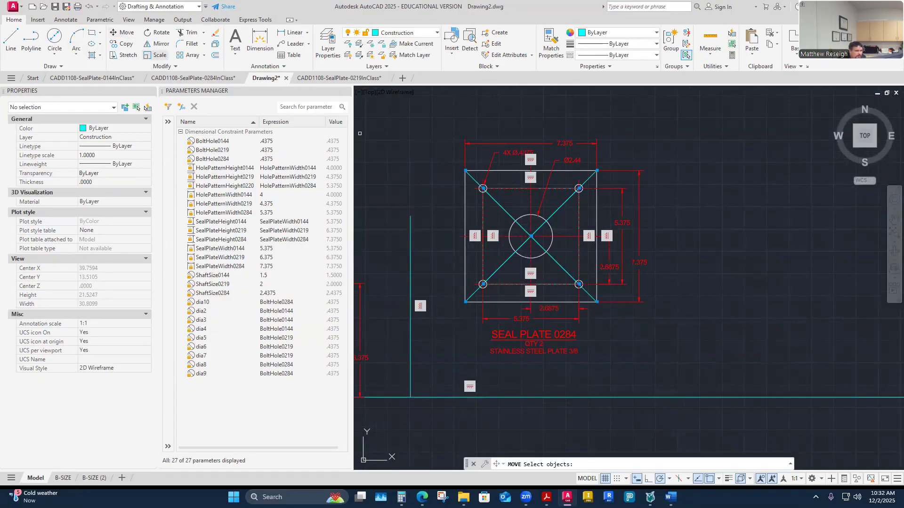
left_click(443, 129)
left_click(672, 374)
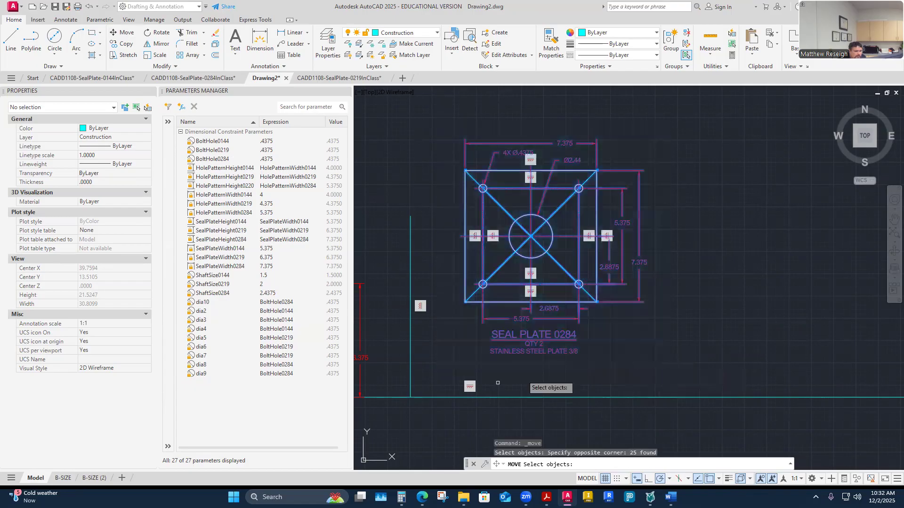
scroll(443, 335, "up", 2)
key("Return")
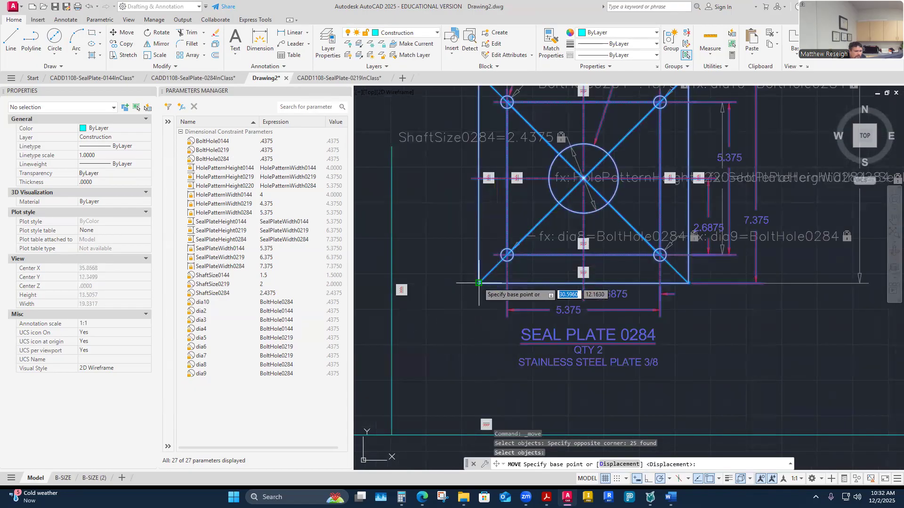
left_click(479, 283)
left_click(398, 427)
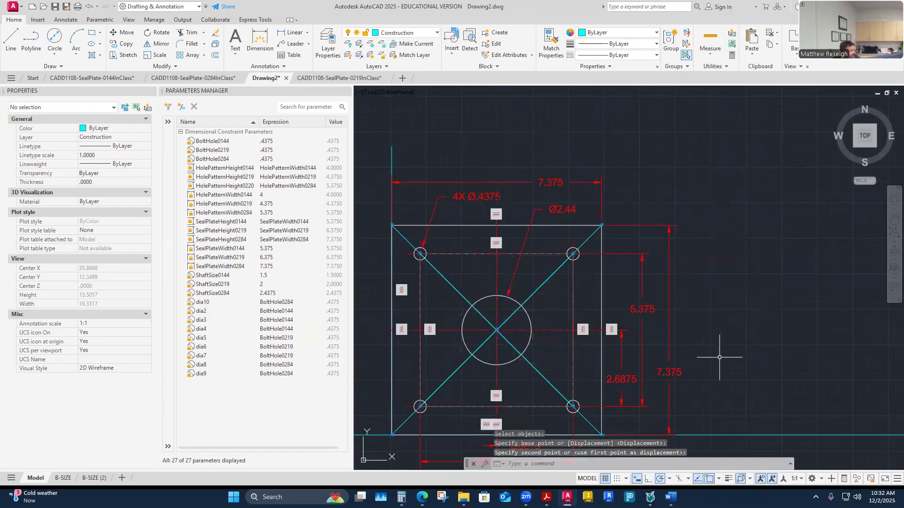
key("Escape")
Step: Copy the vertical construction line from plate 0284's lower-left corner to a point on the horizontal line right of the plate
scroll(737, 276, "down", 6)
scroll(717, 272, "up", 2)
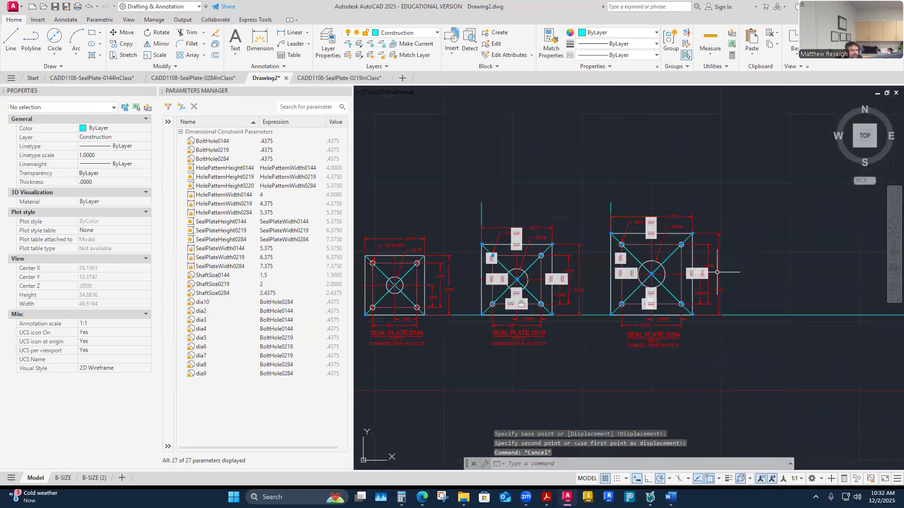
middle_click_drag(433, 153, 491, 161)
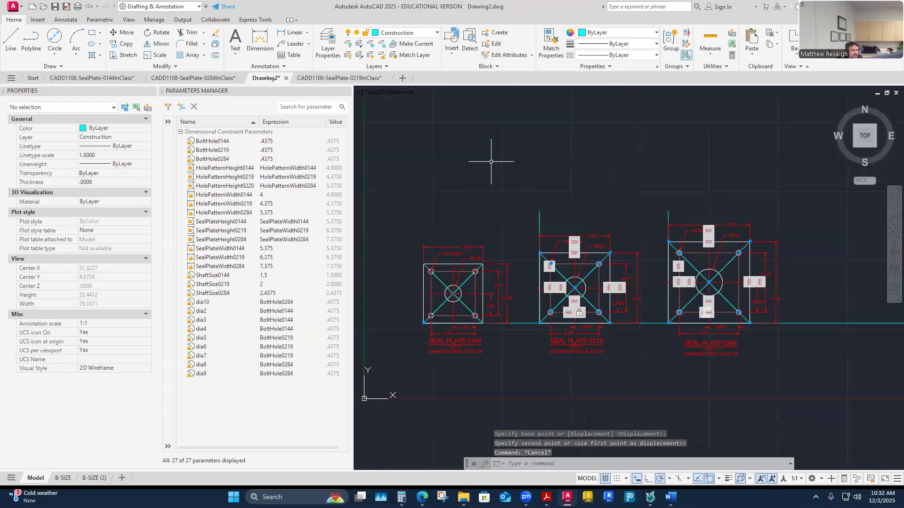
left_click(126, 45)
scroll(681, 289, "down", 2)
scroll(609, 285, "up", 2)
scroll(517, 235, "up", 4)
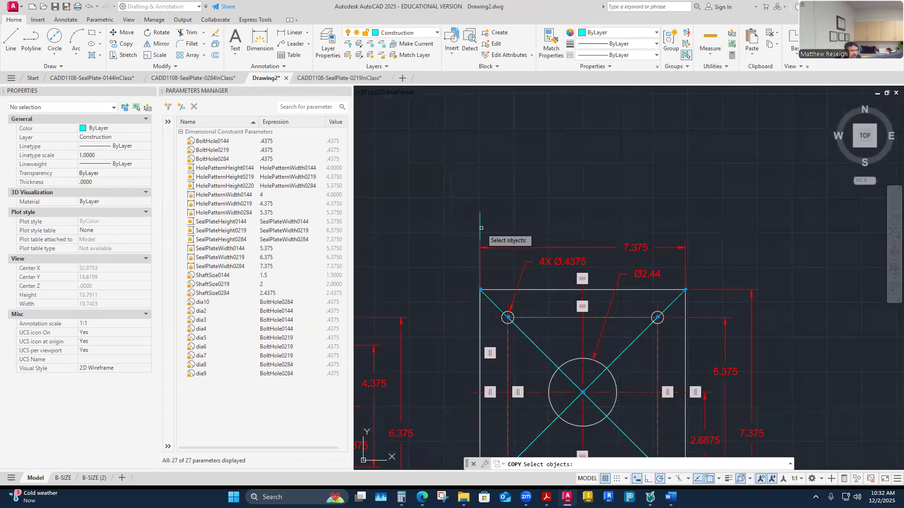
left_click(480, 228)
key("Return")
scroll(481, 228, "down", 2)
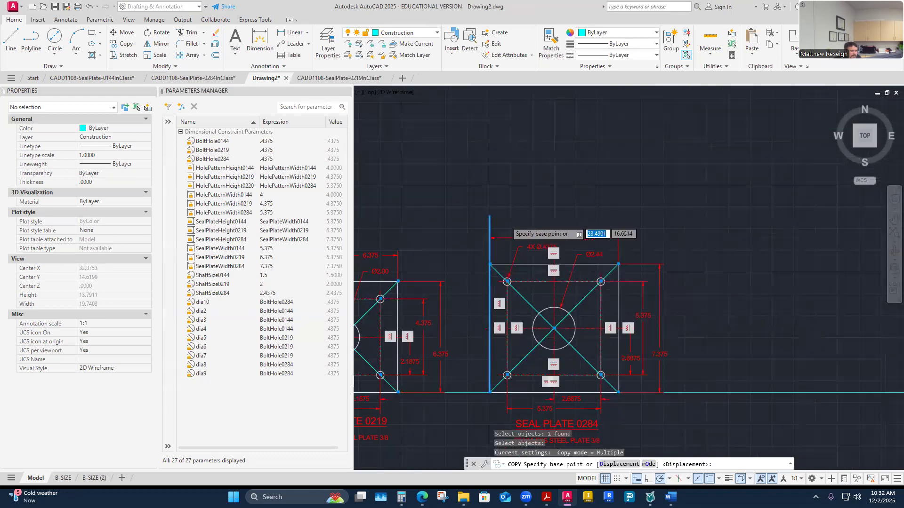
scroll(541, 389, "up", 4)
left_click(407, 393)
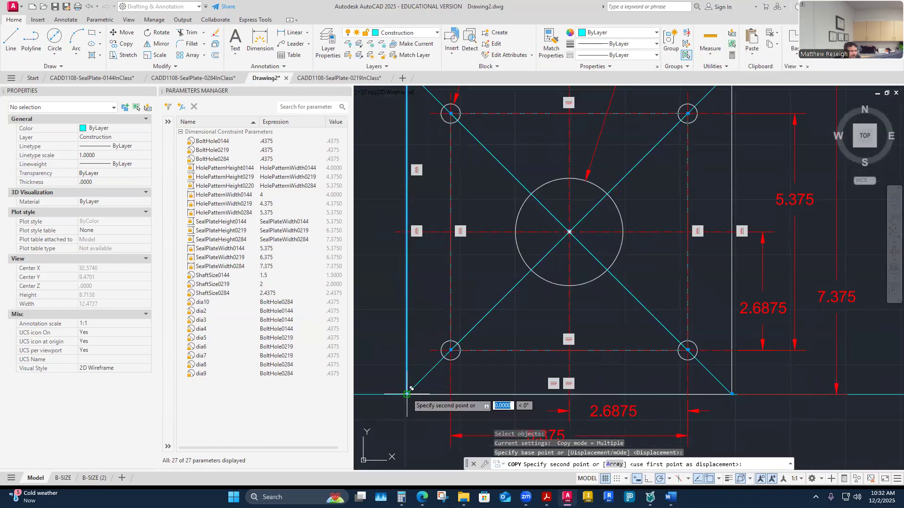
scroll(411, 389, "down", 2)
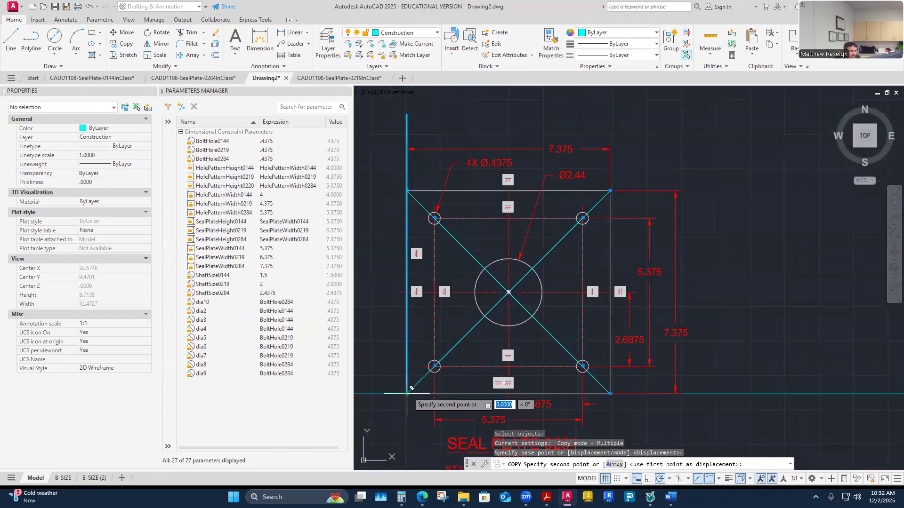
left_click(754, 393)
right_click(802, 343)
left_click(824, 348)
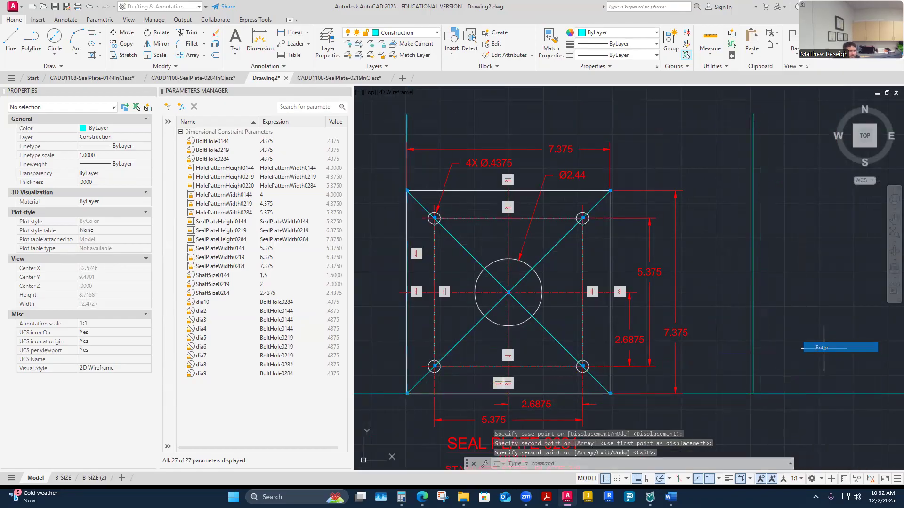
Step: Stretch the free end of the horizontal construction line about 23.6 units further right, beyond the rightmost vertical line
scroll(697, 344, "down", 6)
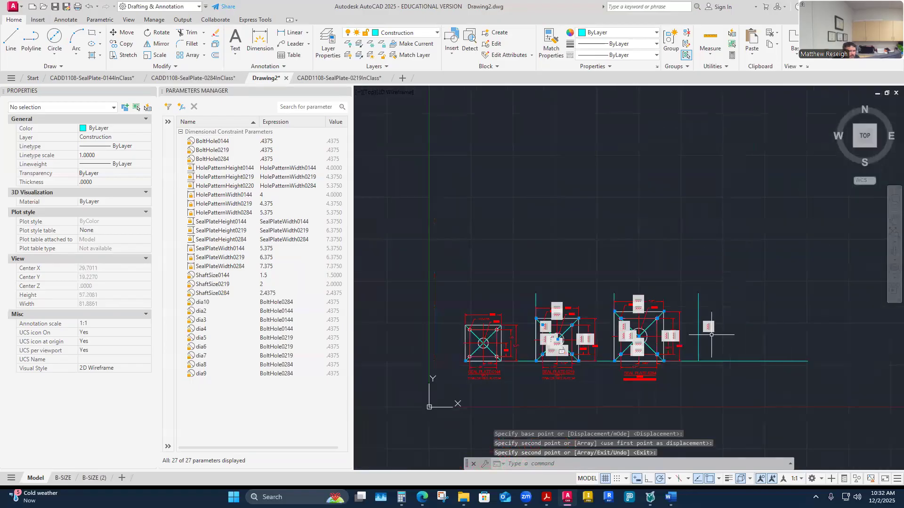
scroll(712, 335, "up", 2)
scroll(763, 367, "down", 2)
scroll(827, 374, "up", 4)
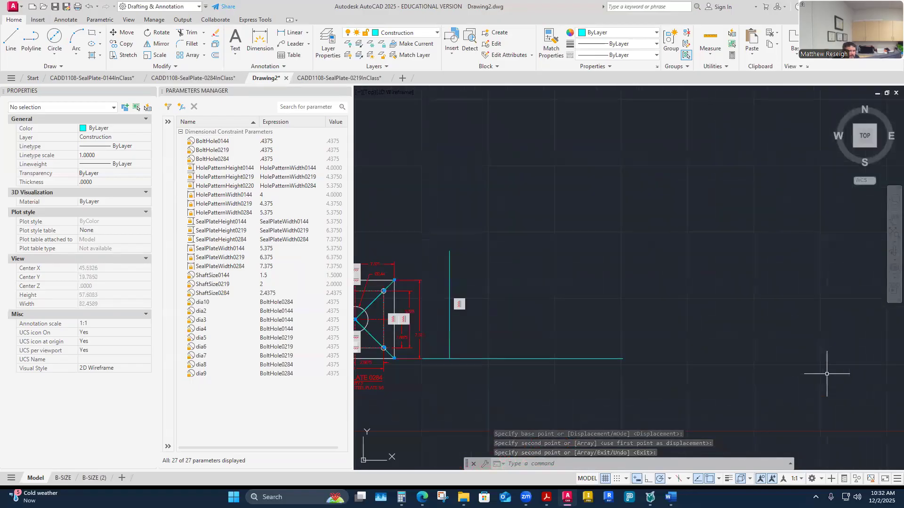
left_click(618, 358)
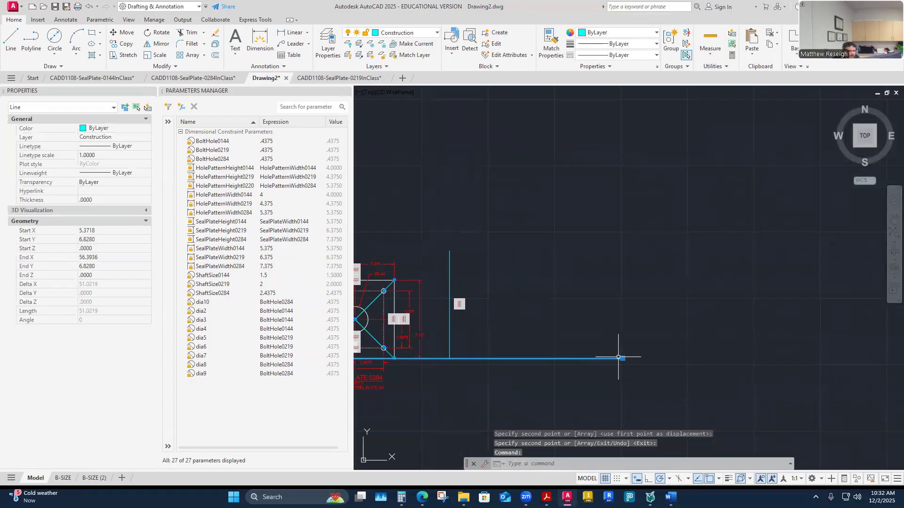
left_click(623, 359)
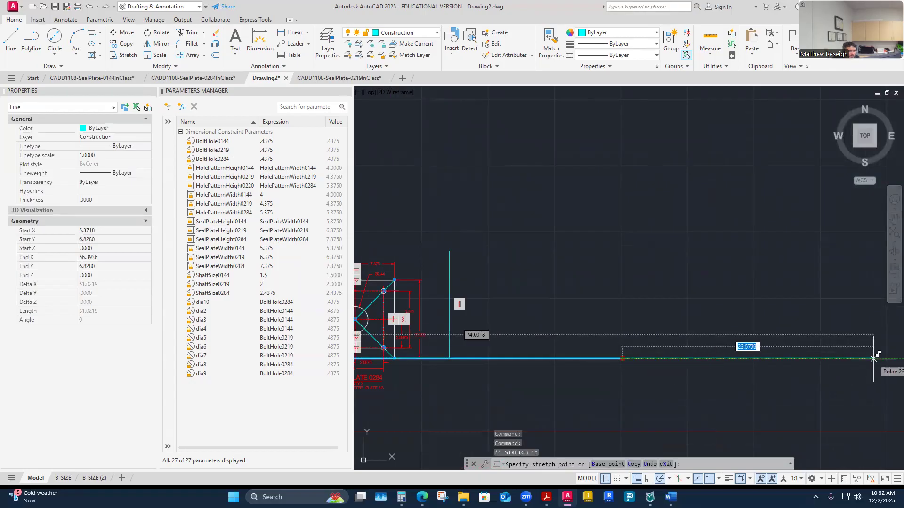
left_click(873, 359)
key("Escape")
key("Escape")
key("Escape")
Step: Close the Parameters Manager and hide all geometric constraint markers in the drawing
scroll(648, 287, "down", 2)
scroll(647, 287, "down", 3)
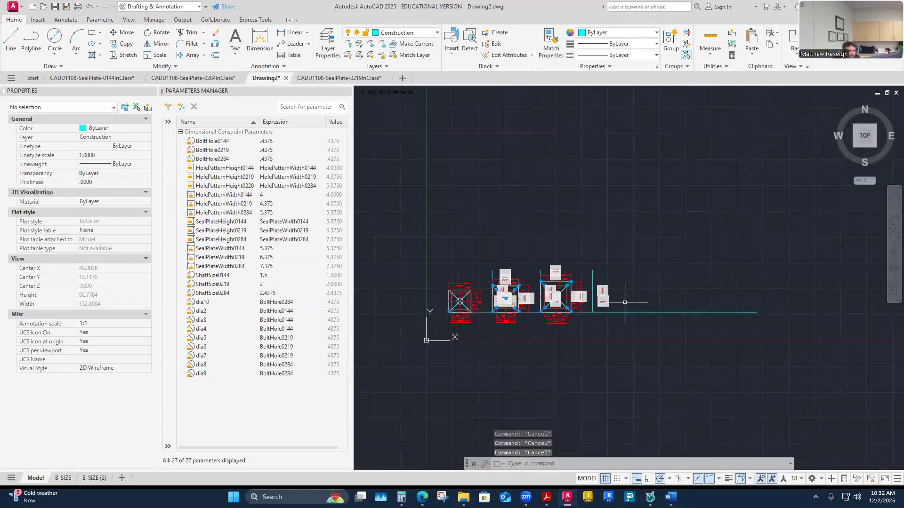
scroll(519, 319, "up", 2)
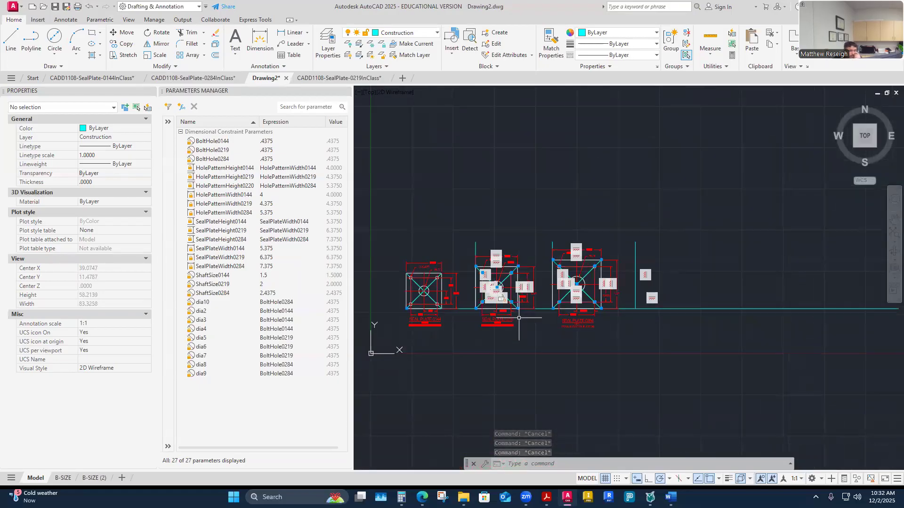
scroll(518, 318, "up", 2)
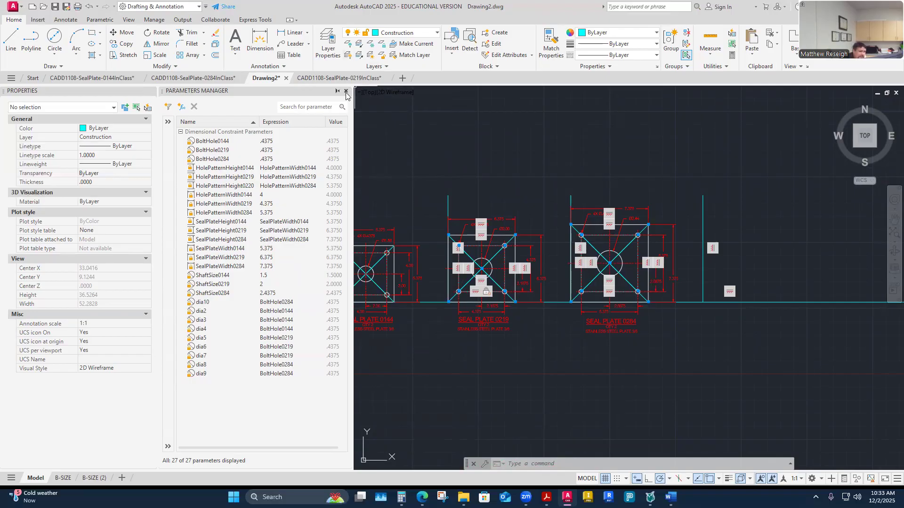
left_click(346, 92)
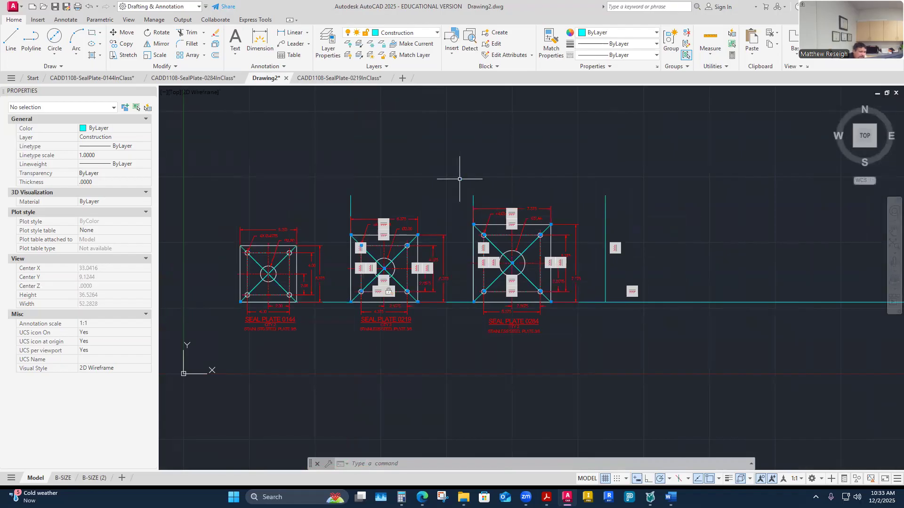
left_click(99, 19)
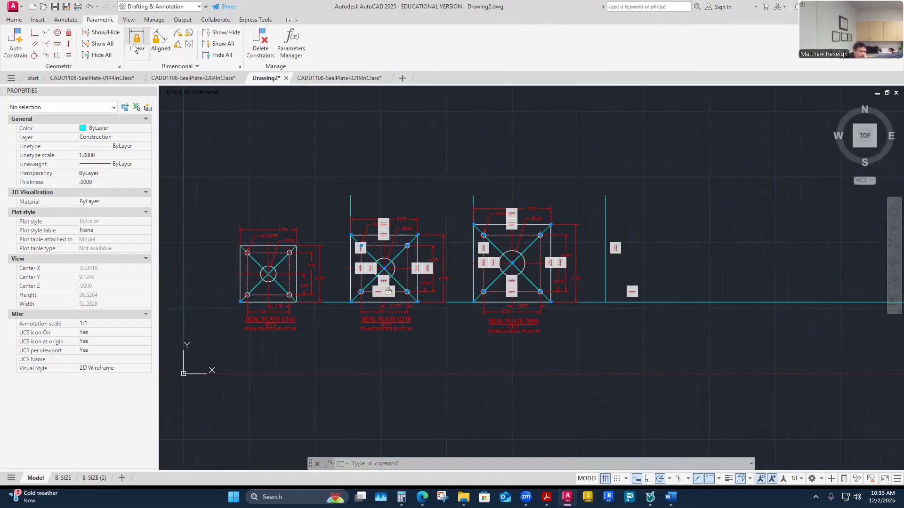
left_click(102, 56)
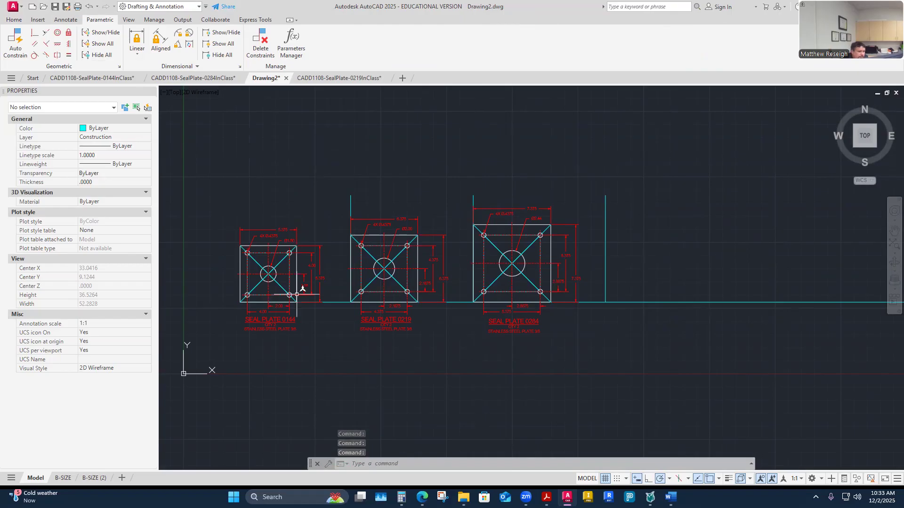
Step: Examine the B-SIZE layout's viewport and title block against the three plates in model space, ending in model space
left_click(62, 478)
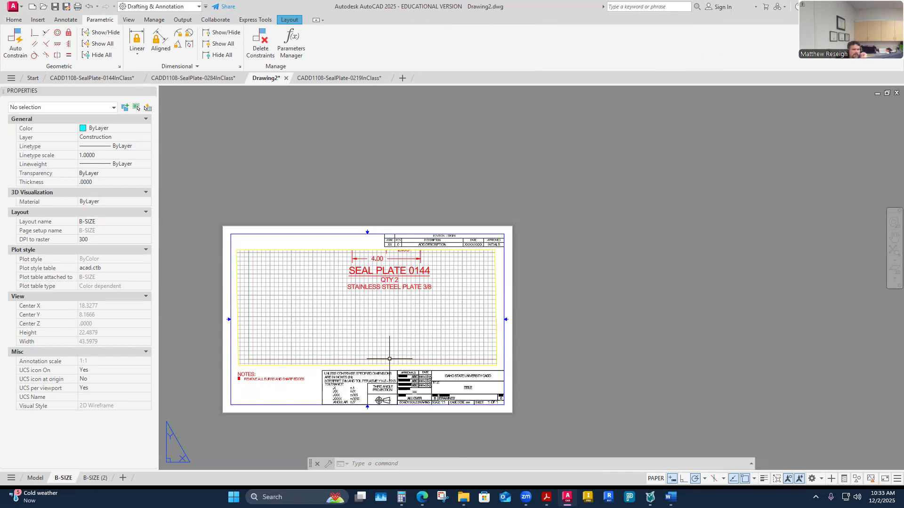
scroll(445, 395, "up", 2)
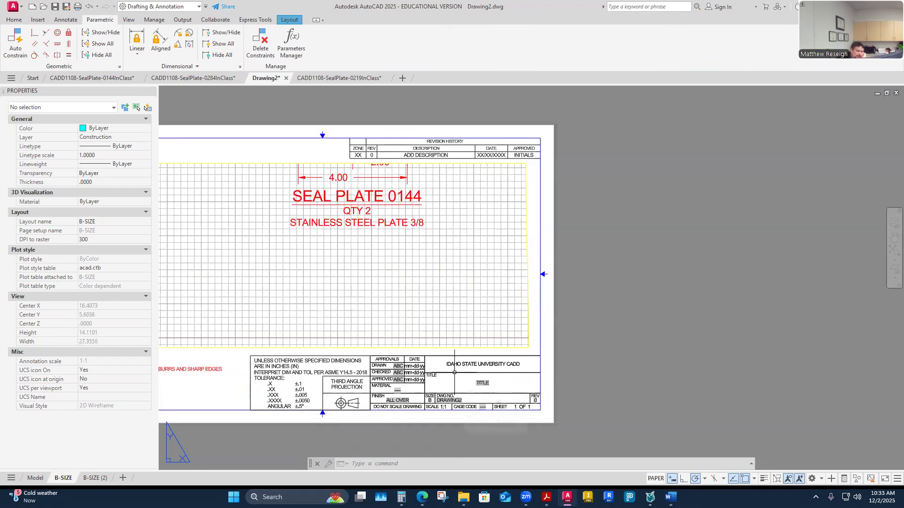
scroll(471, 426, "up", 2)
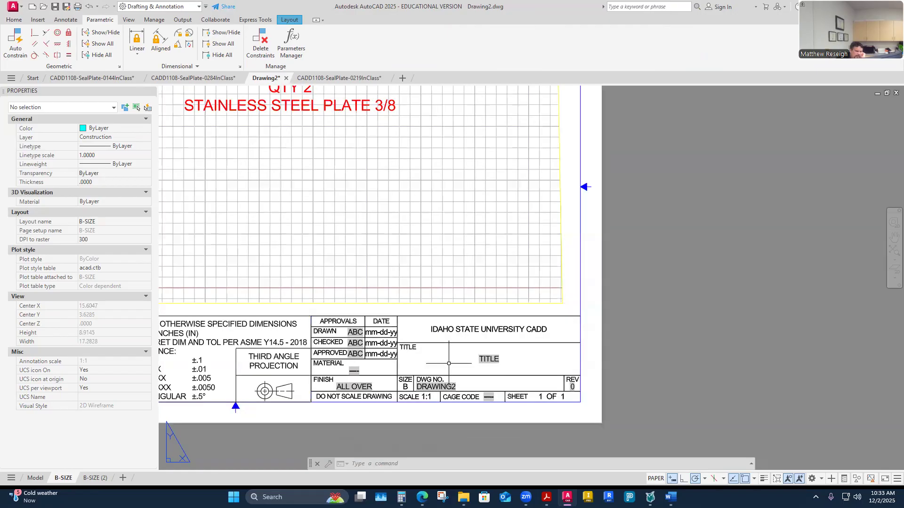
scroll(454, 337, "down", 4)
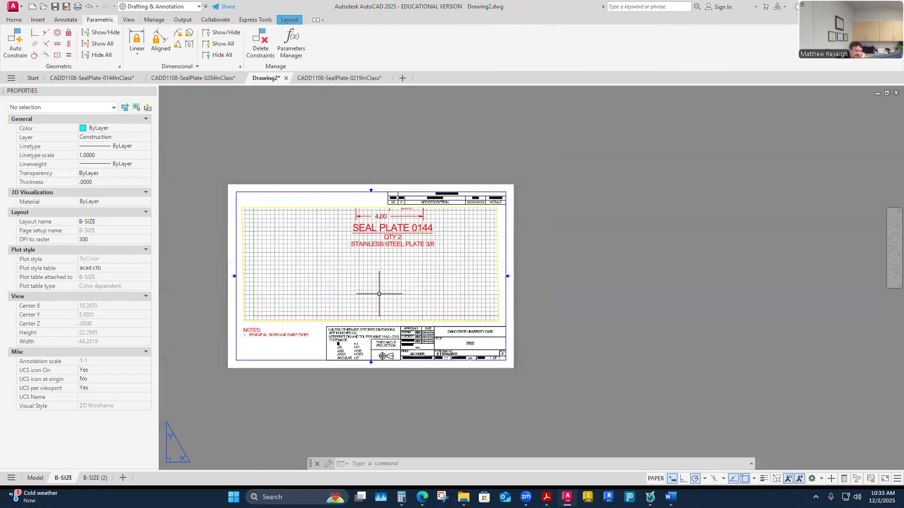
scroll(372, 296, "down", 2)
scroll(348, 262, "up", 4)
scroll(368, 302, "down", 2)
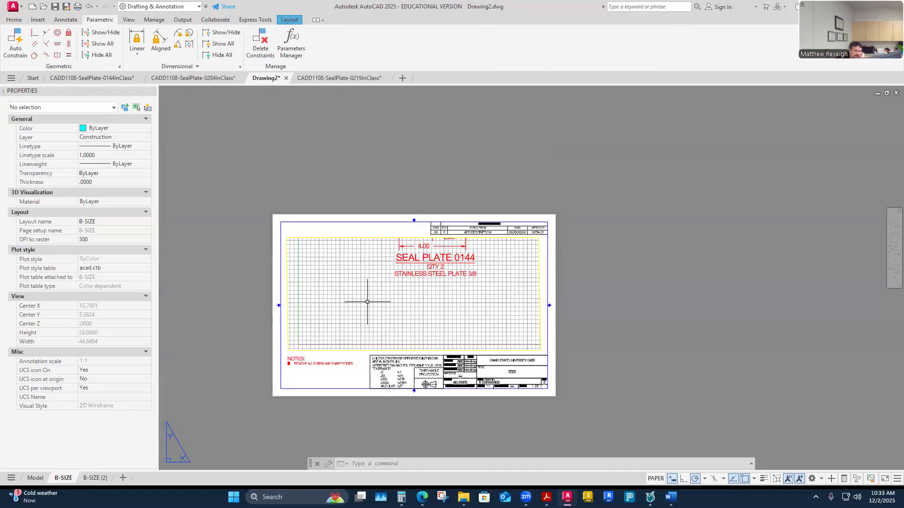
scroll(367, 301, "up", 2)
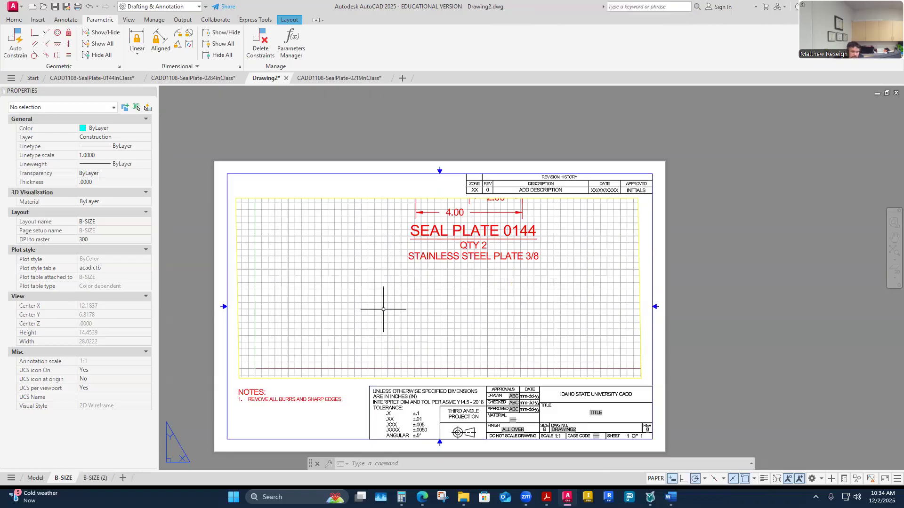
left_click(35, 478)
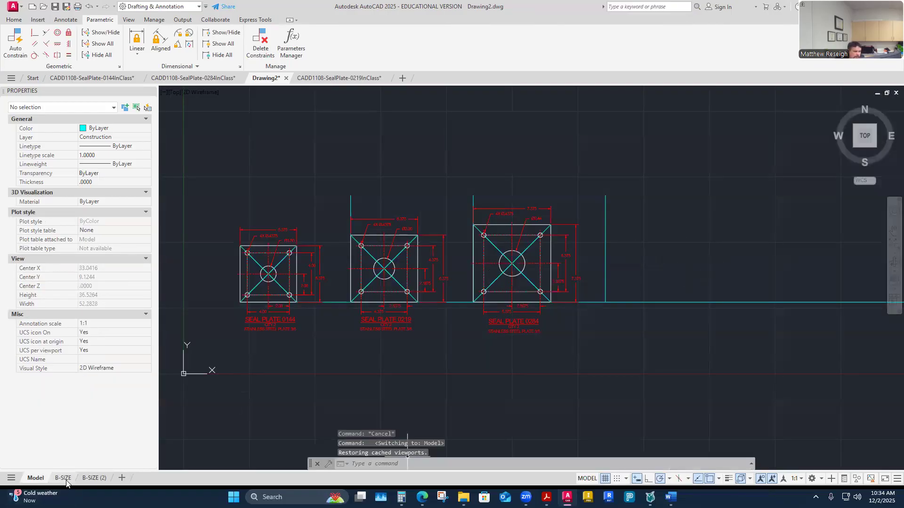
left_click(62, 478)
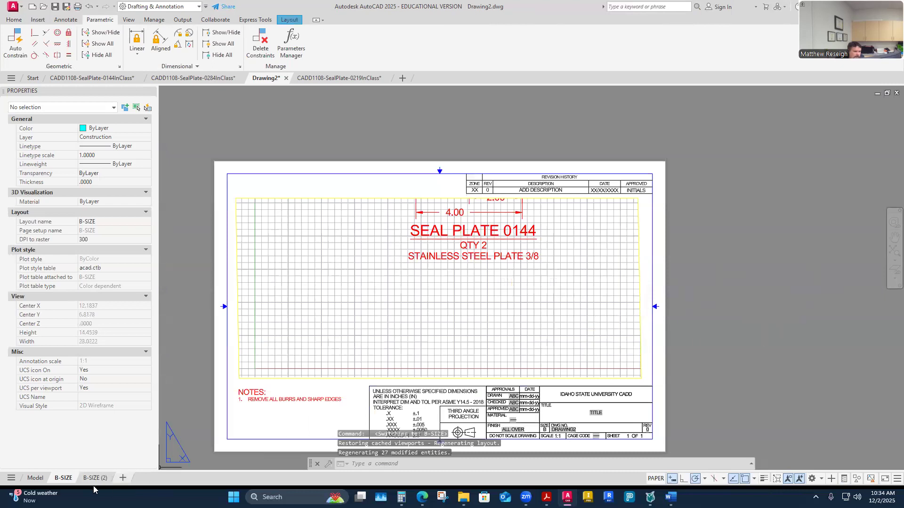
left_click(35, 478)
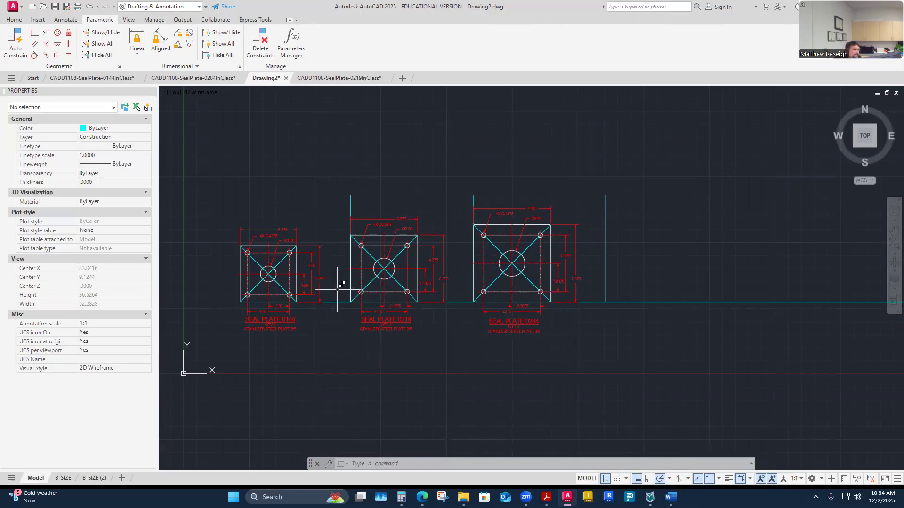
Step: Save the combined drawing as CADD1108-SealPlate-All in the CADD 1108 Seal Plate In Class folder, basing the name on the 0144 file
left_click(66, 7)
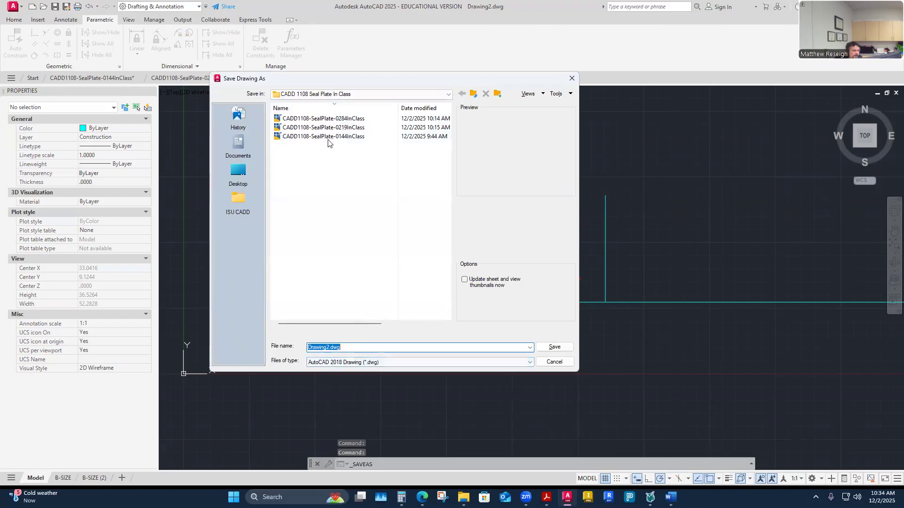
left_click(328, 137)
left_click(379, 349)
left_click(389, 349)
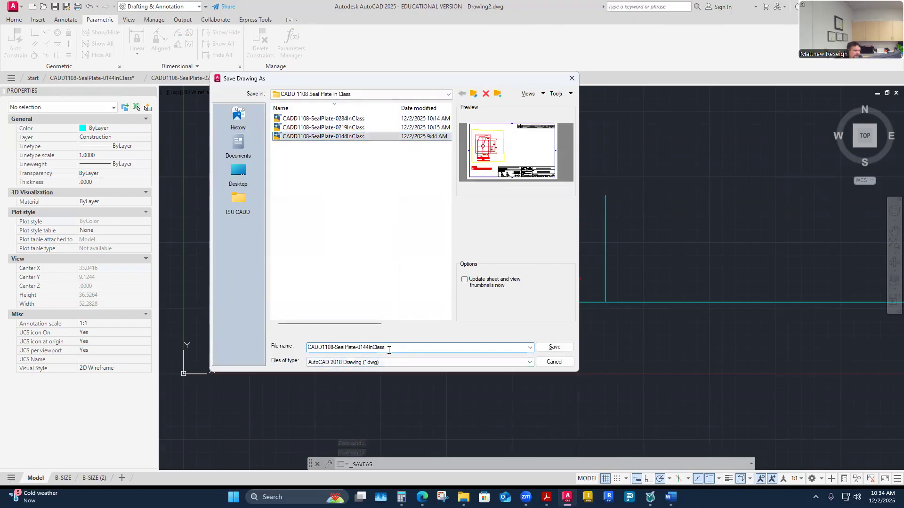
key("BackSpace")
key("BackSpace")
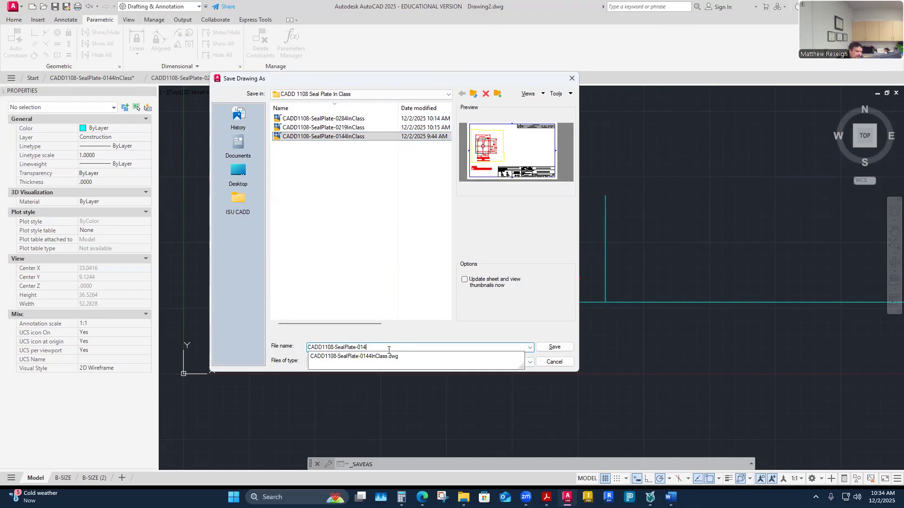
key("BackSpace")
key("BackSpace")
key("BackSpace")
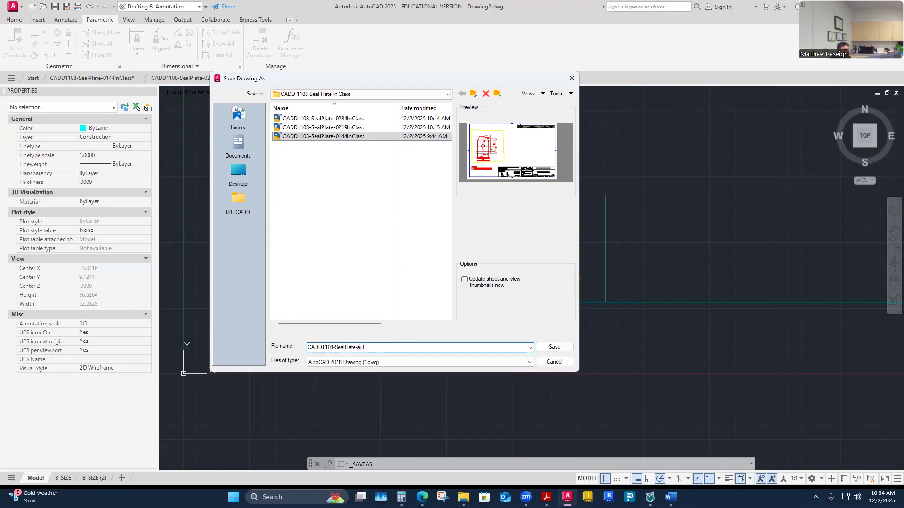
type("All")
left_click(555, 347)
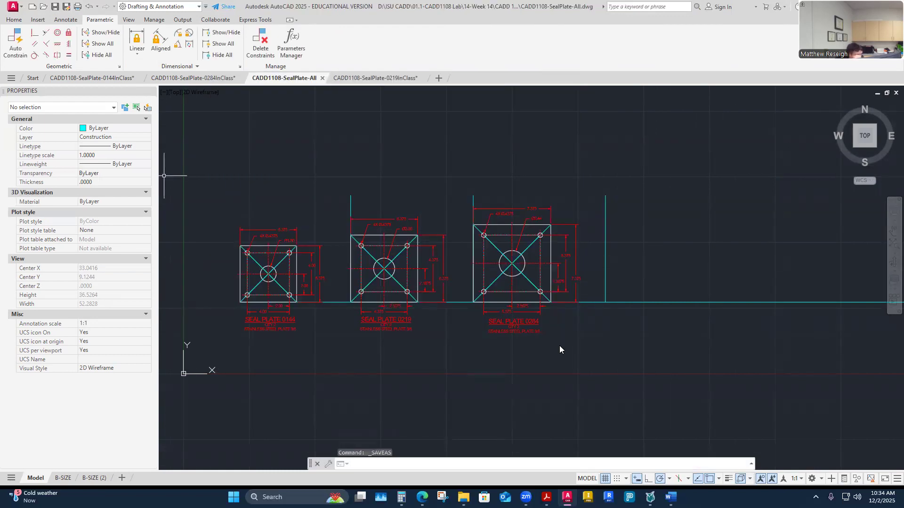
Step: Switch to the File Explorer window showing the CADD 1108 Seal Plate In Class folder
mouse_move(464, 497)
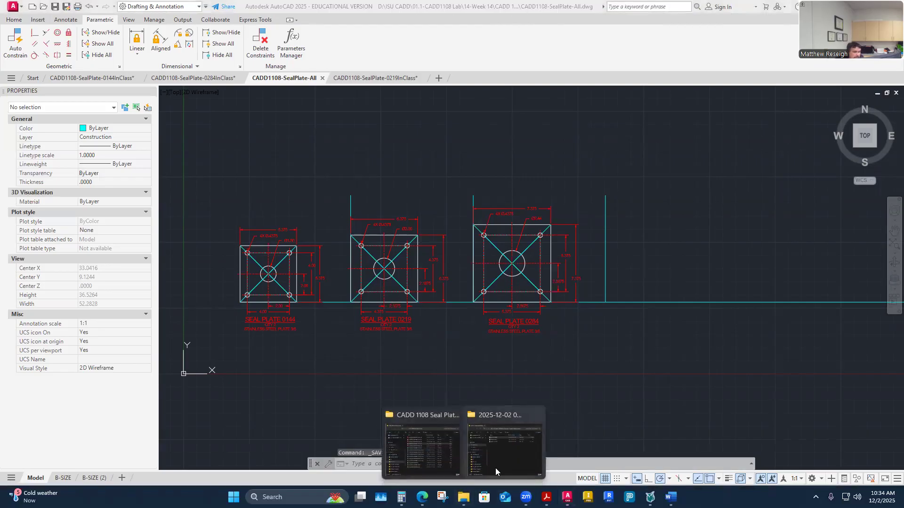
left_click(425, 459)
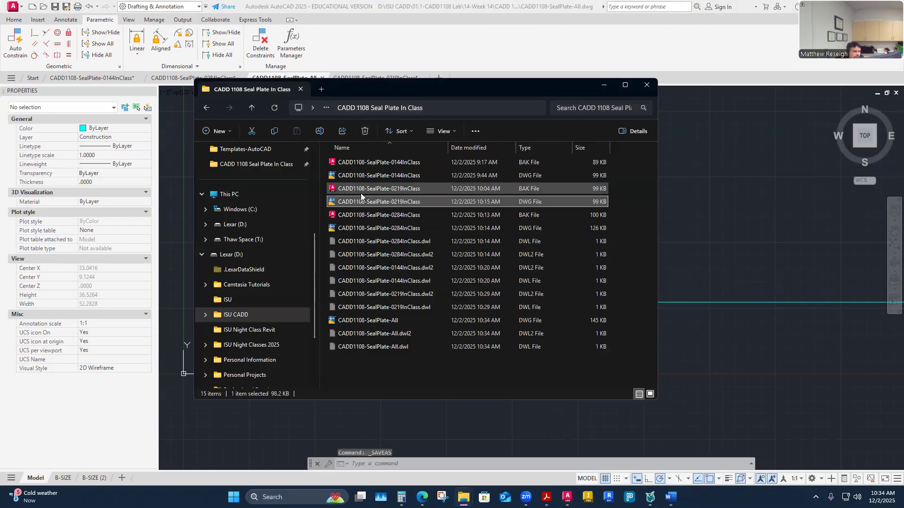